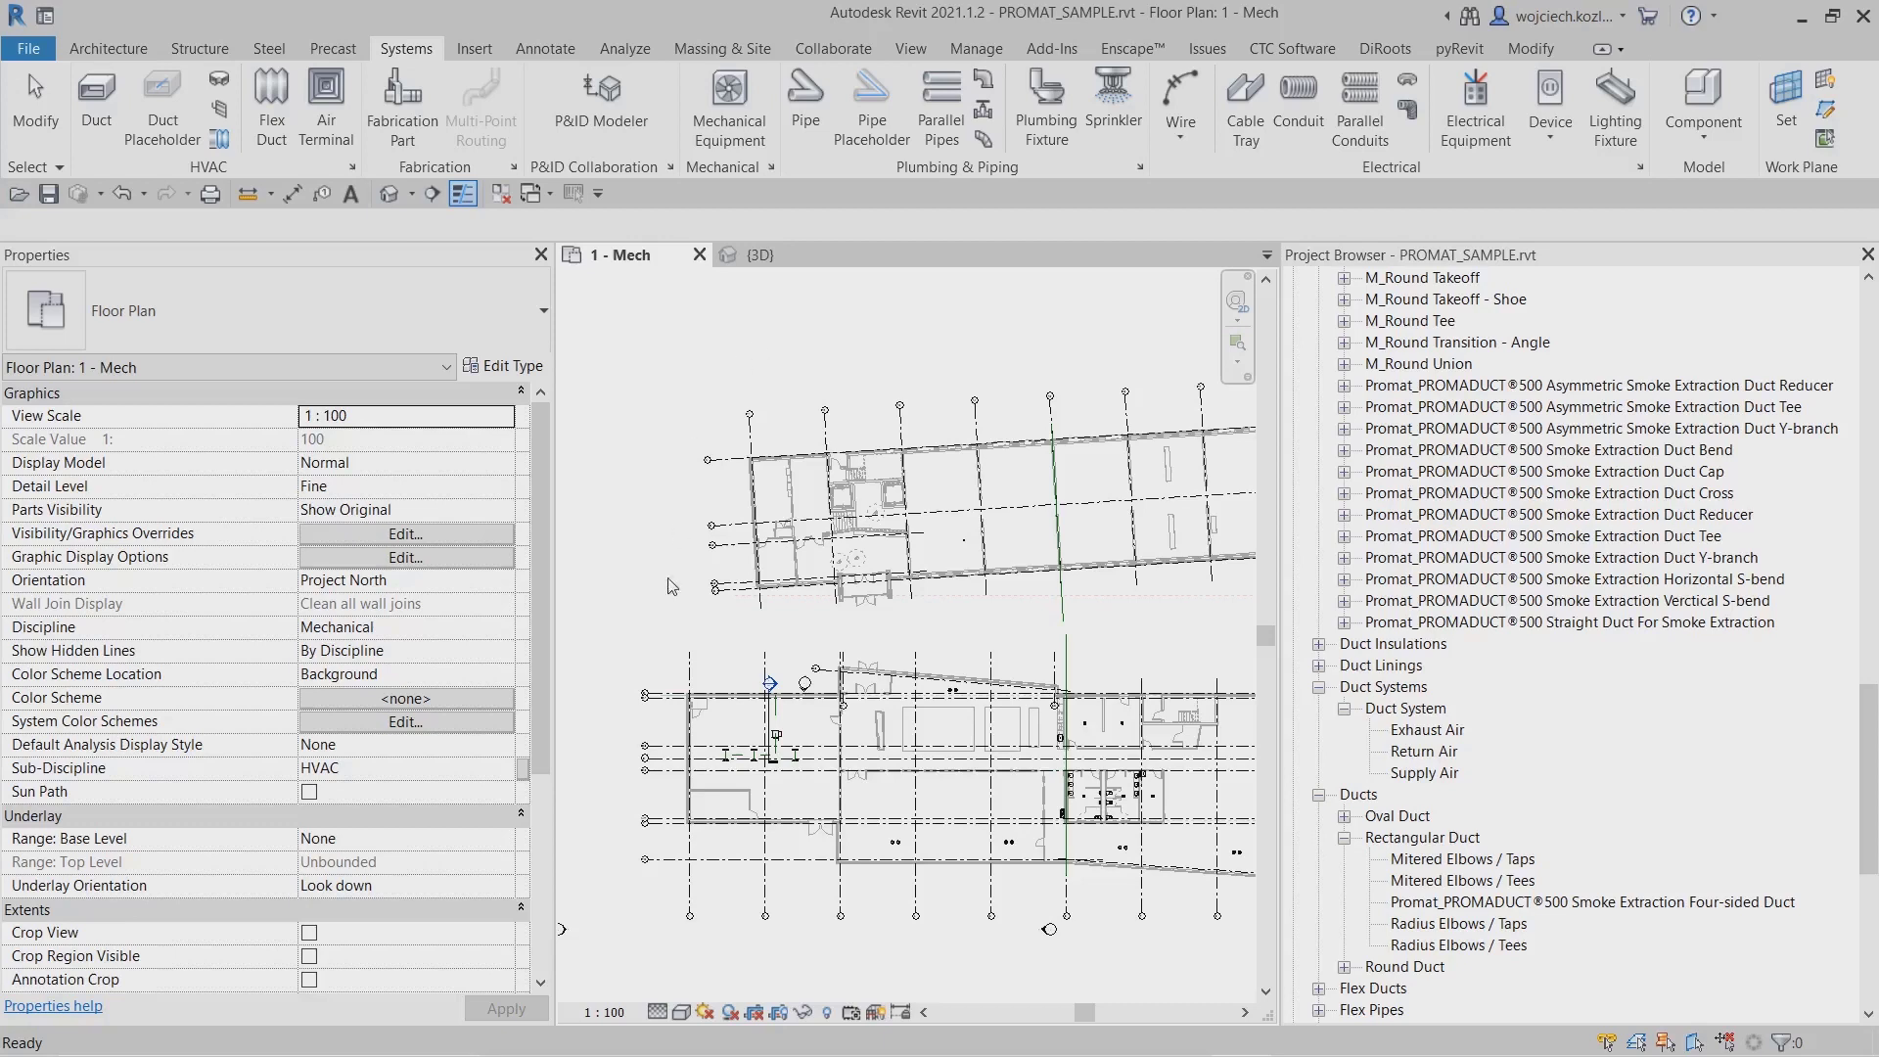
{"action": "scroll", "coordinate": [717, 750], "scroll_direction": "up", "scroll_amount": 5}
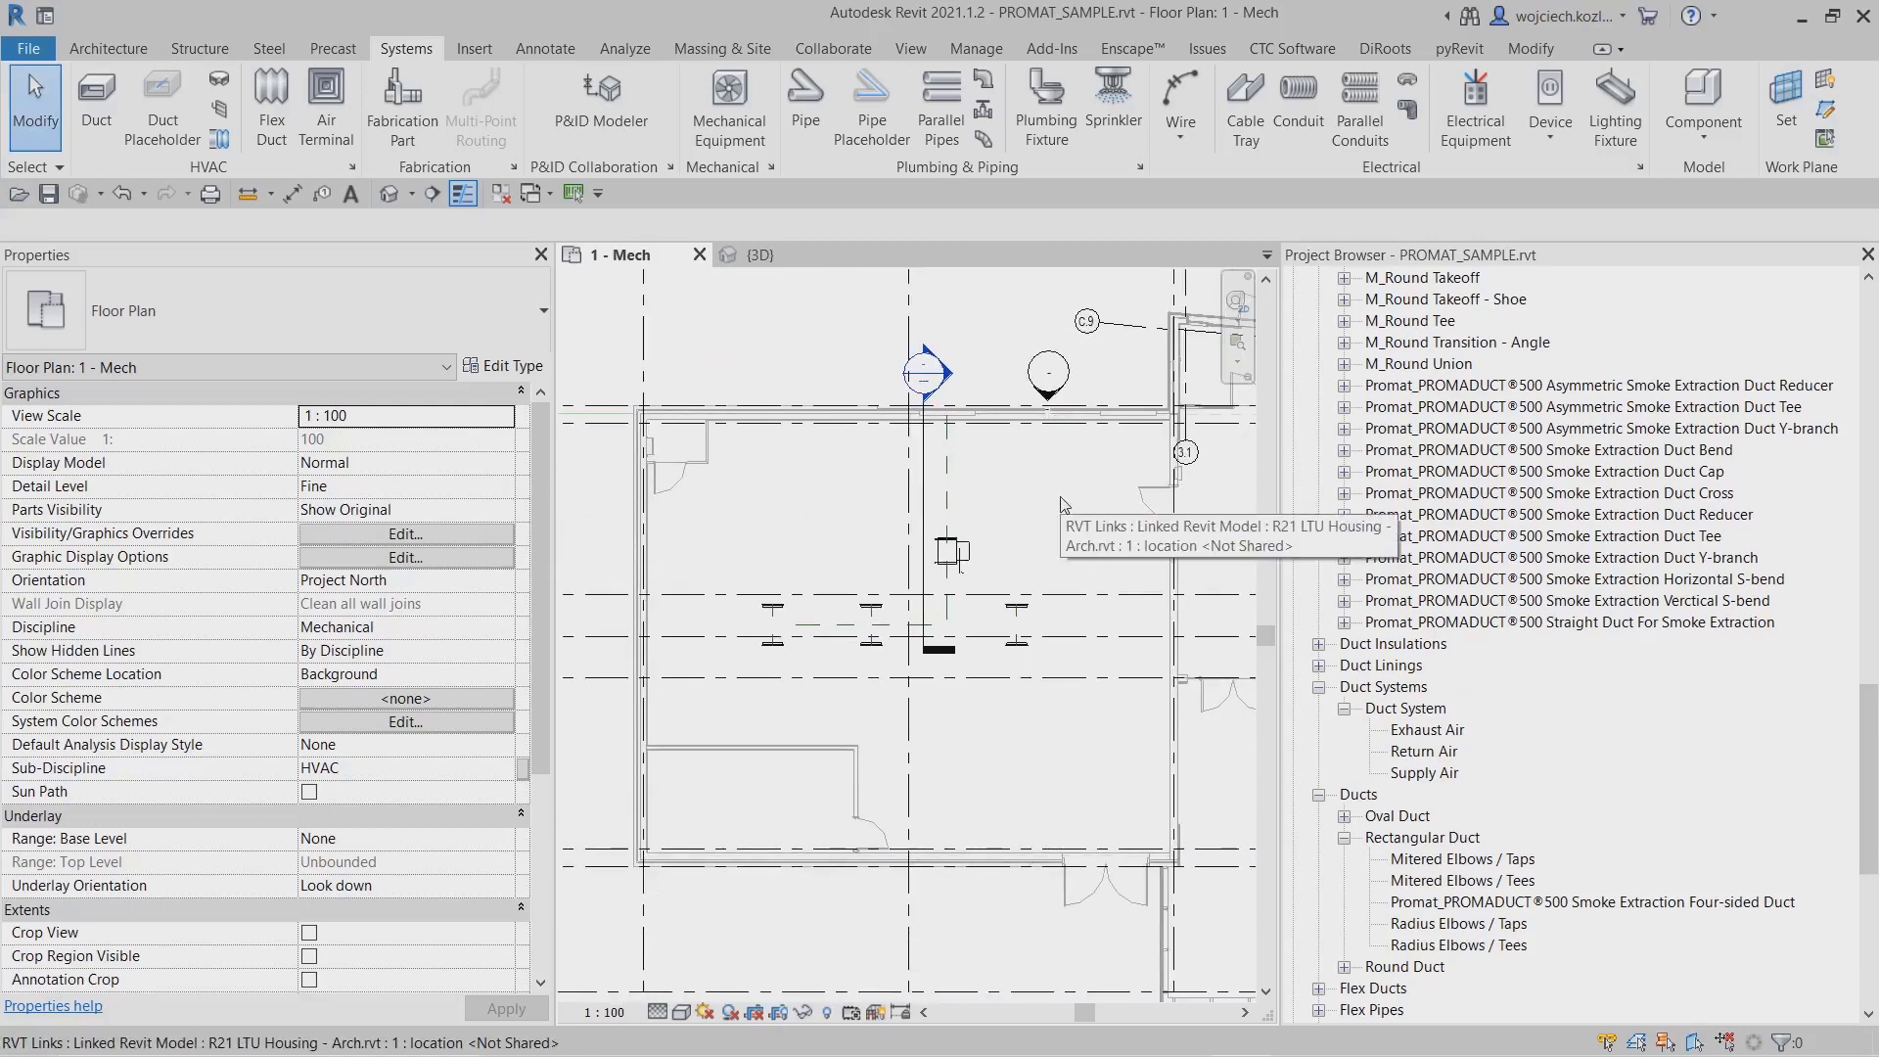
{"action": "scroll", "coordinate": [812, 618], "scroll_direction": "up", "scroll_amount": 3}
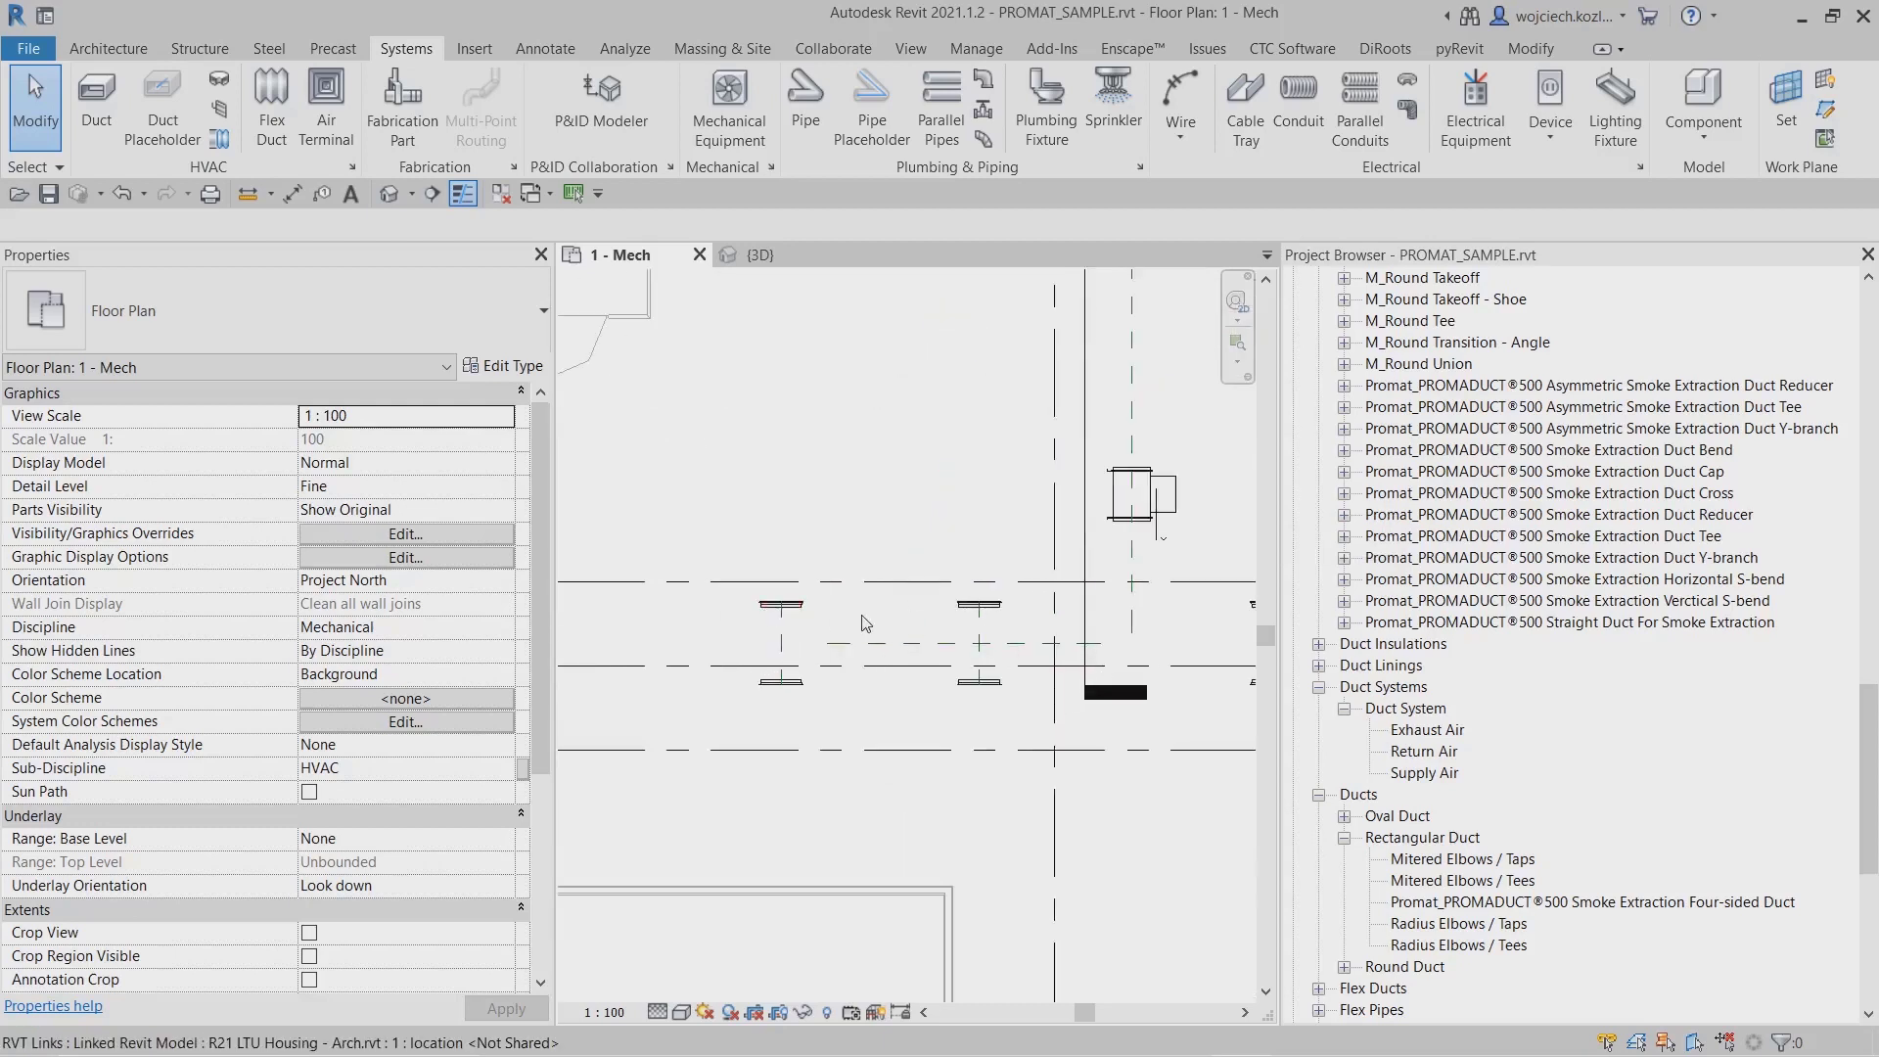
{"action": "middle_click_drag", "start_coordinate": [825, 621], "coordinate": [739, 627]}
{"action": "scroll", "coordinate": [739, 626], "scroll_direction": "up", "scroll_amount": 1}
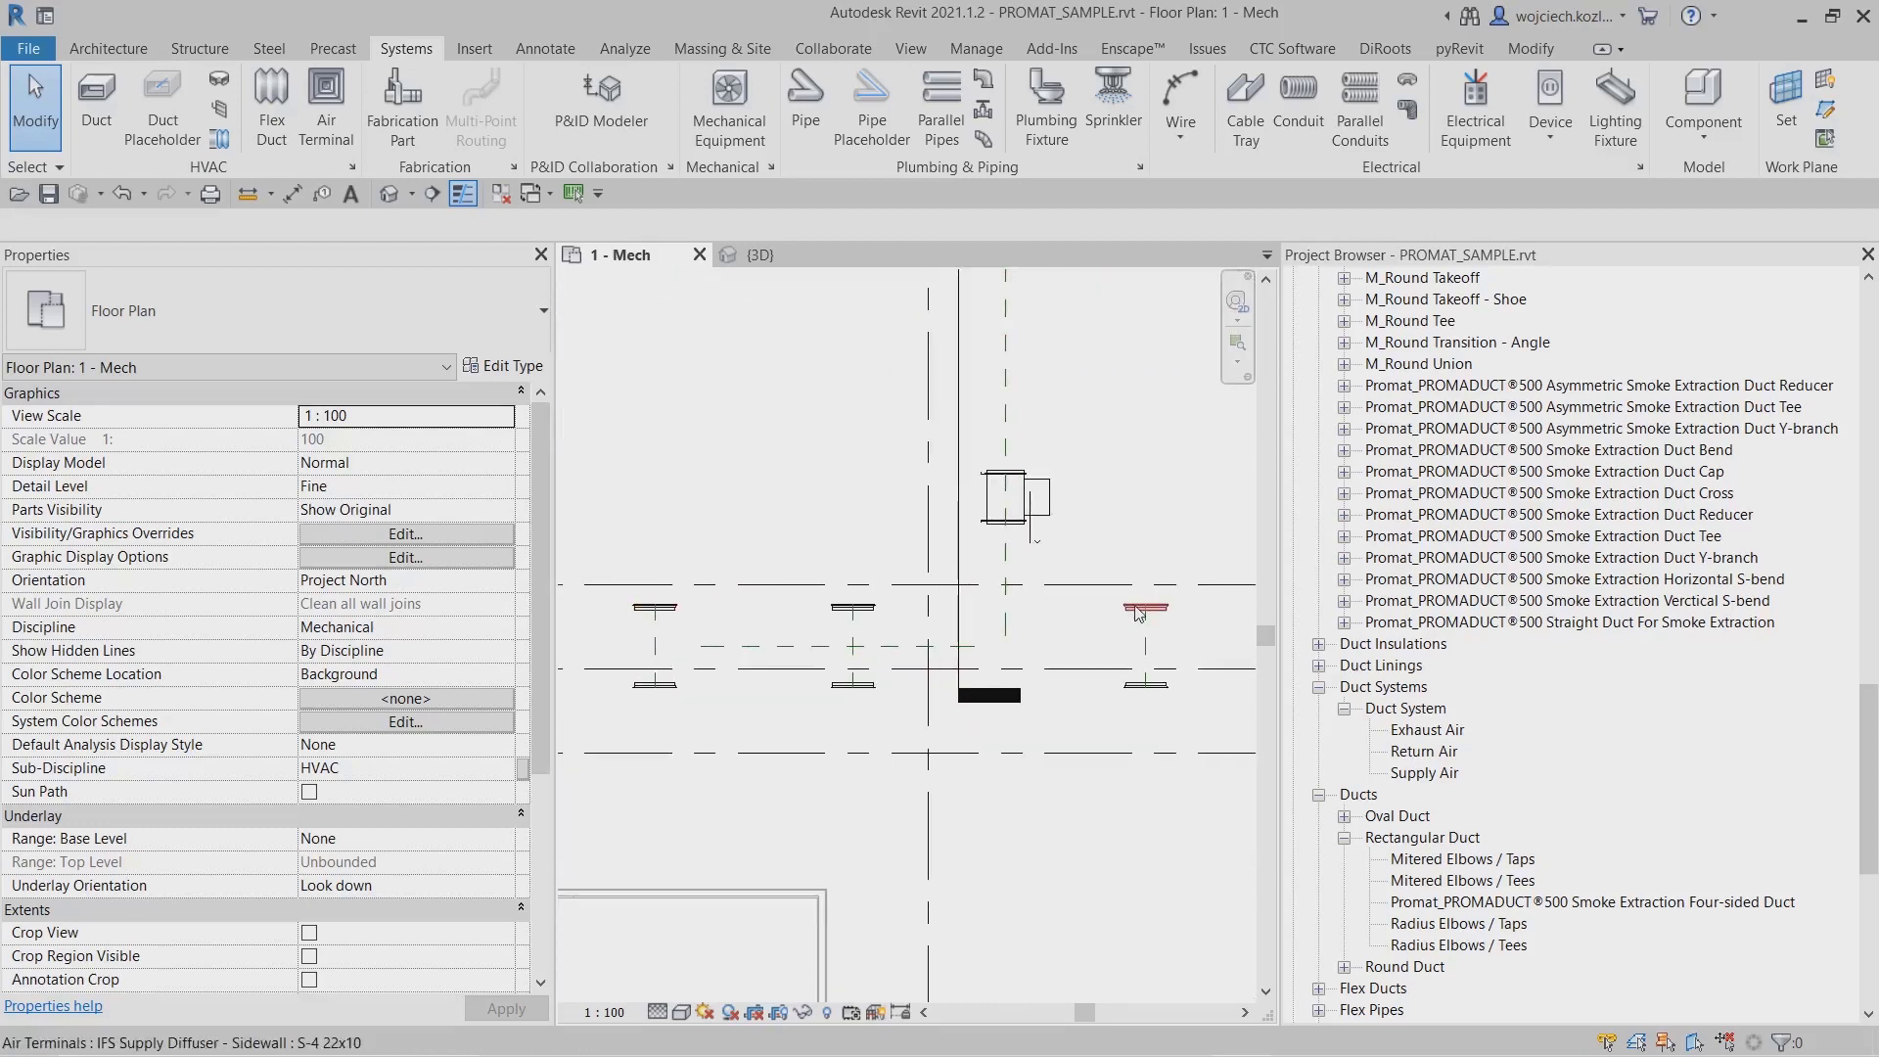
{"action": "middle_click_drag", "start_coordinate": [1040, 513], "coordinate": [988, 697]}
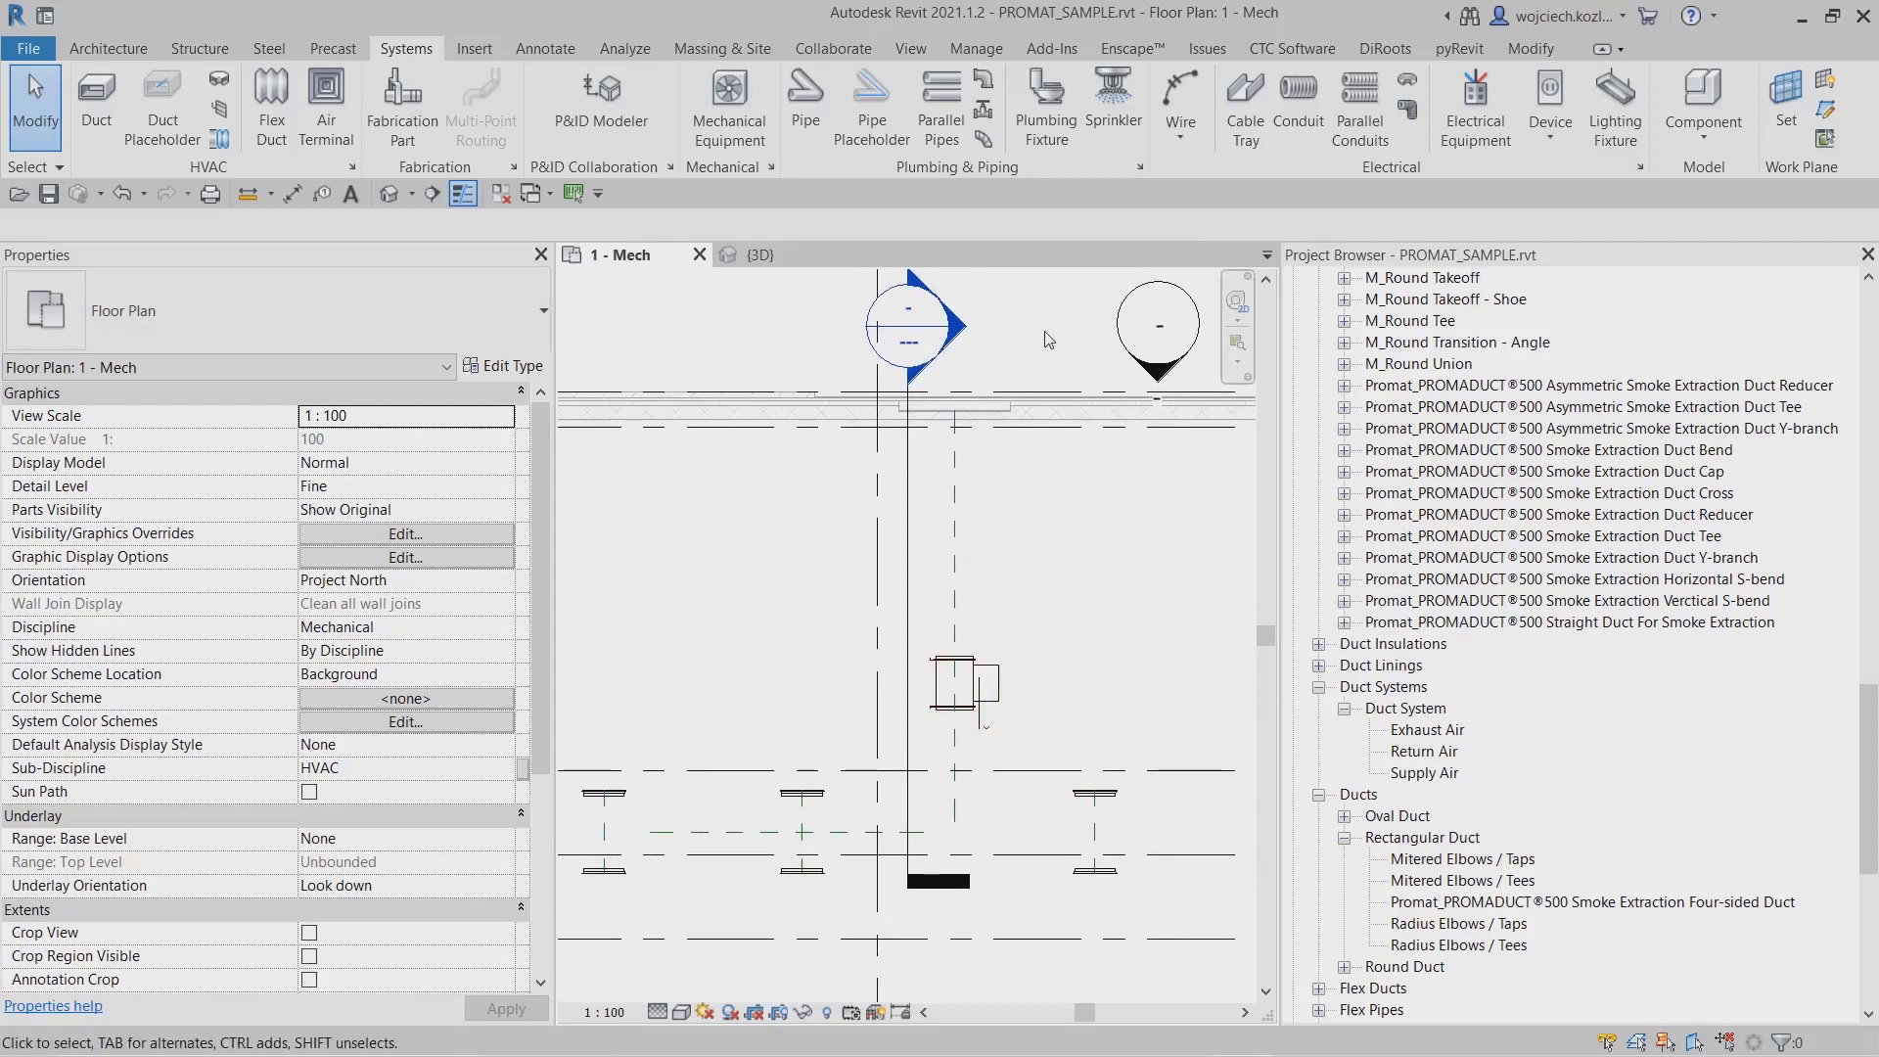
{"action": "scroll", "coordinate": [1048, 339], "scroll_direction": "down", "scroll_amount": 3}
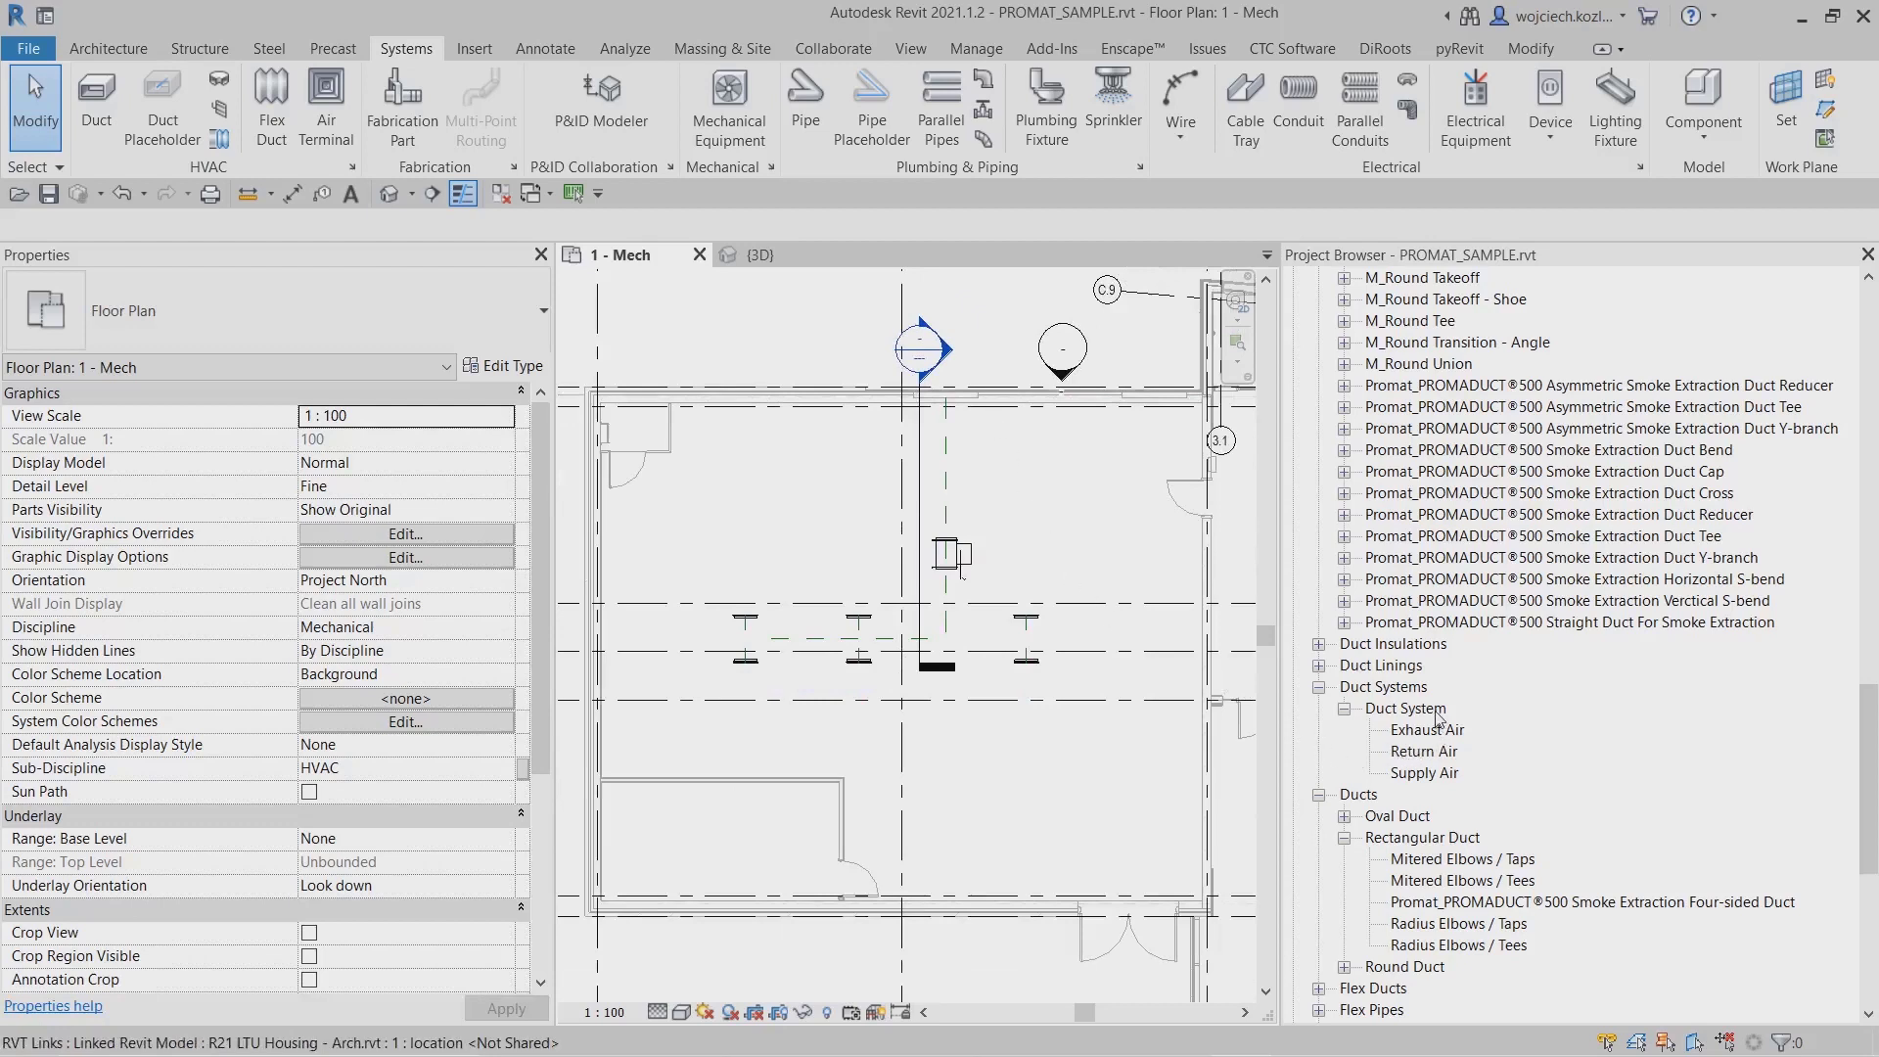
Duplicate the Exhaust Air duct system type and rename the copy Smoke extraction.
{"action": "right_click", "coordinate": [1458, 734]}
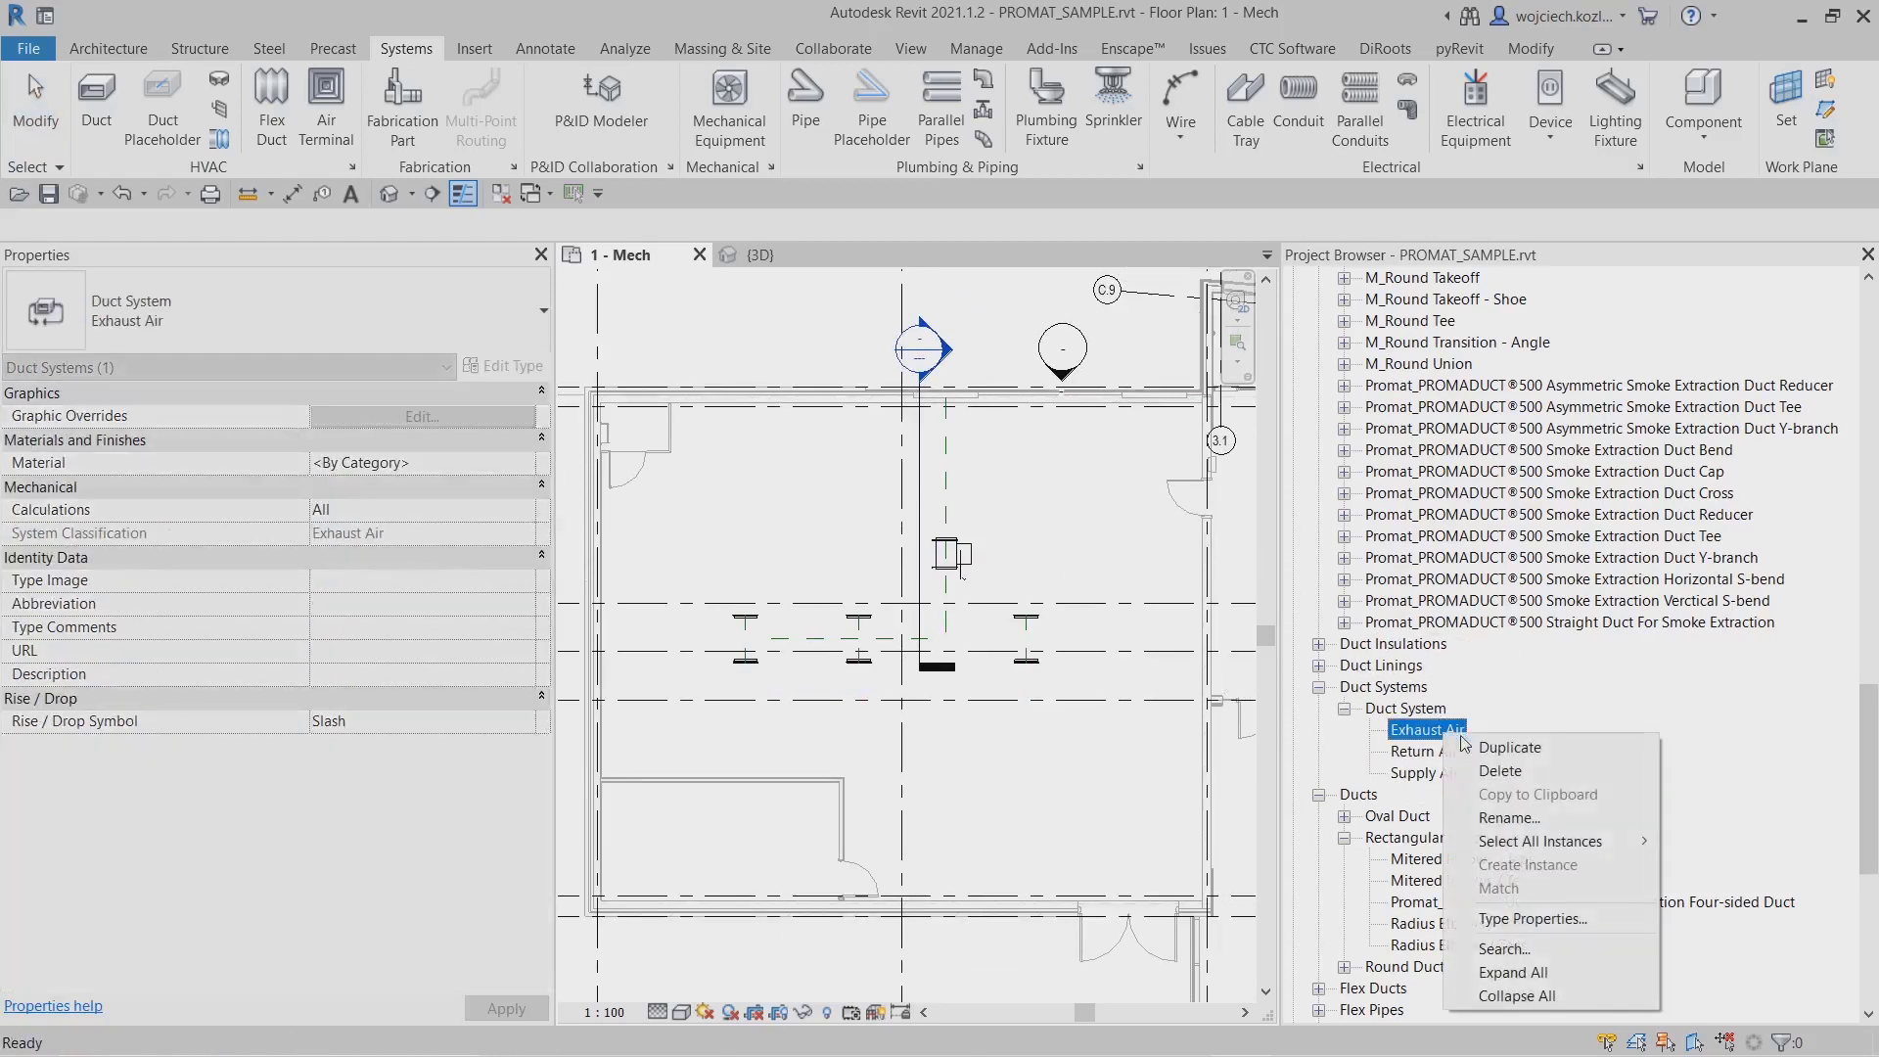
{"action": "left_click", "coordinate": [1494, 754]}
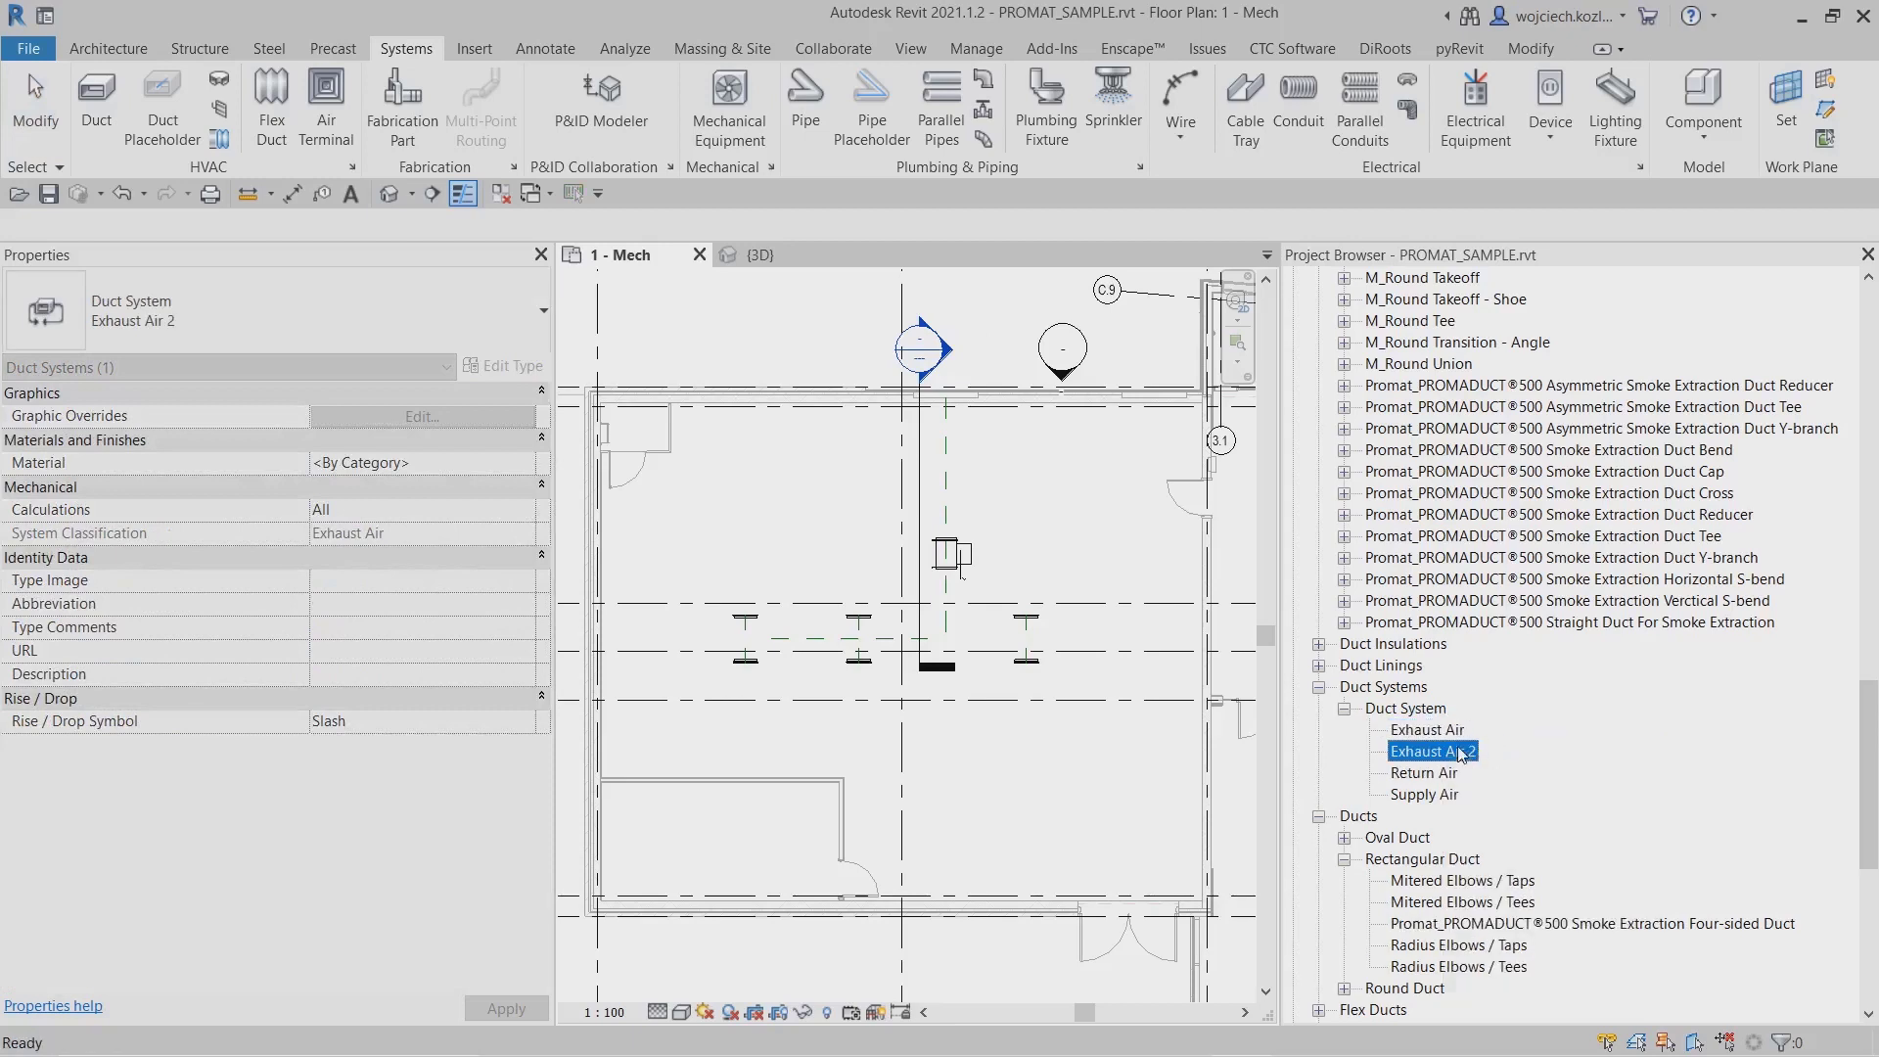
{"action": "right_click", "coordinate": [1460, 751]}
{"action": "left_click", "coordinate": [1522, 830]}
{"action": "type", "text": "S"}
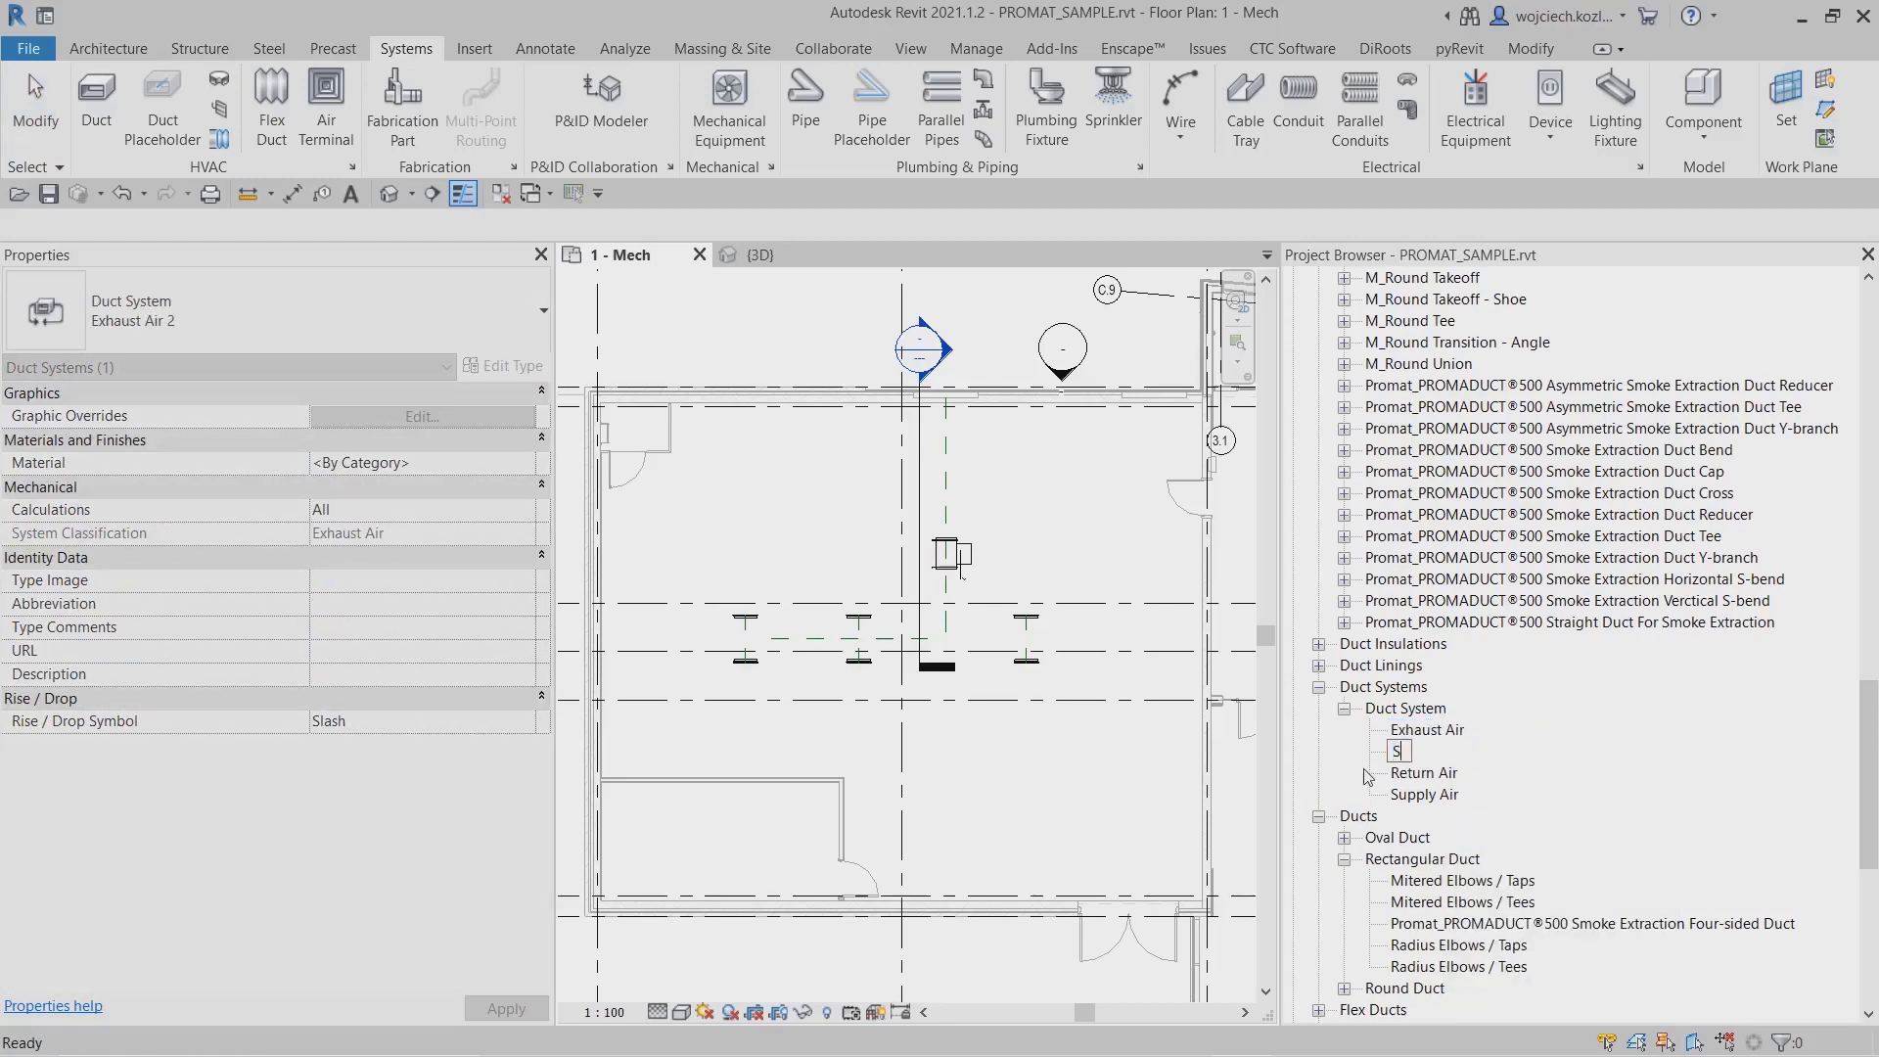
{"action": "type", "text": "moke extraction"}
{"action": "key", "text": "Return"}
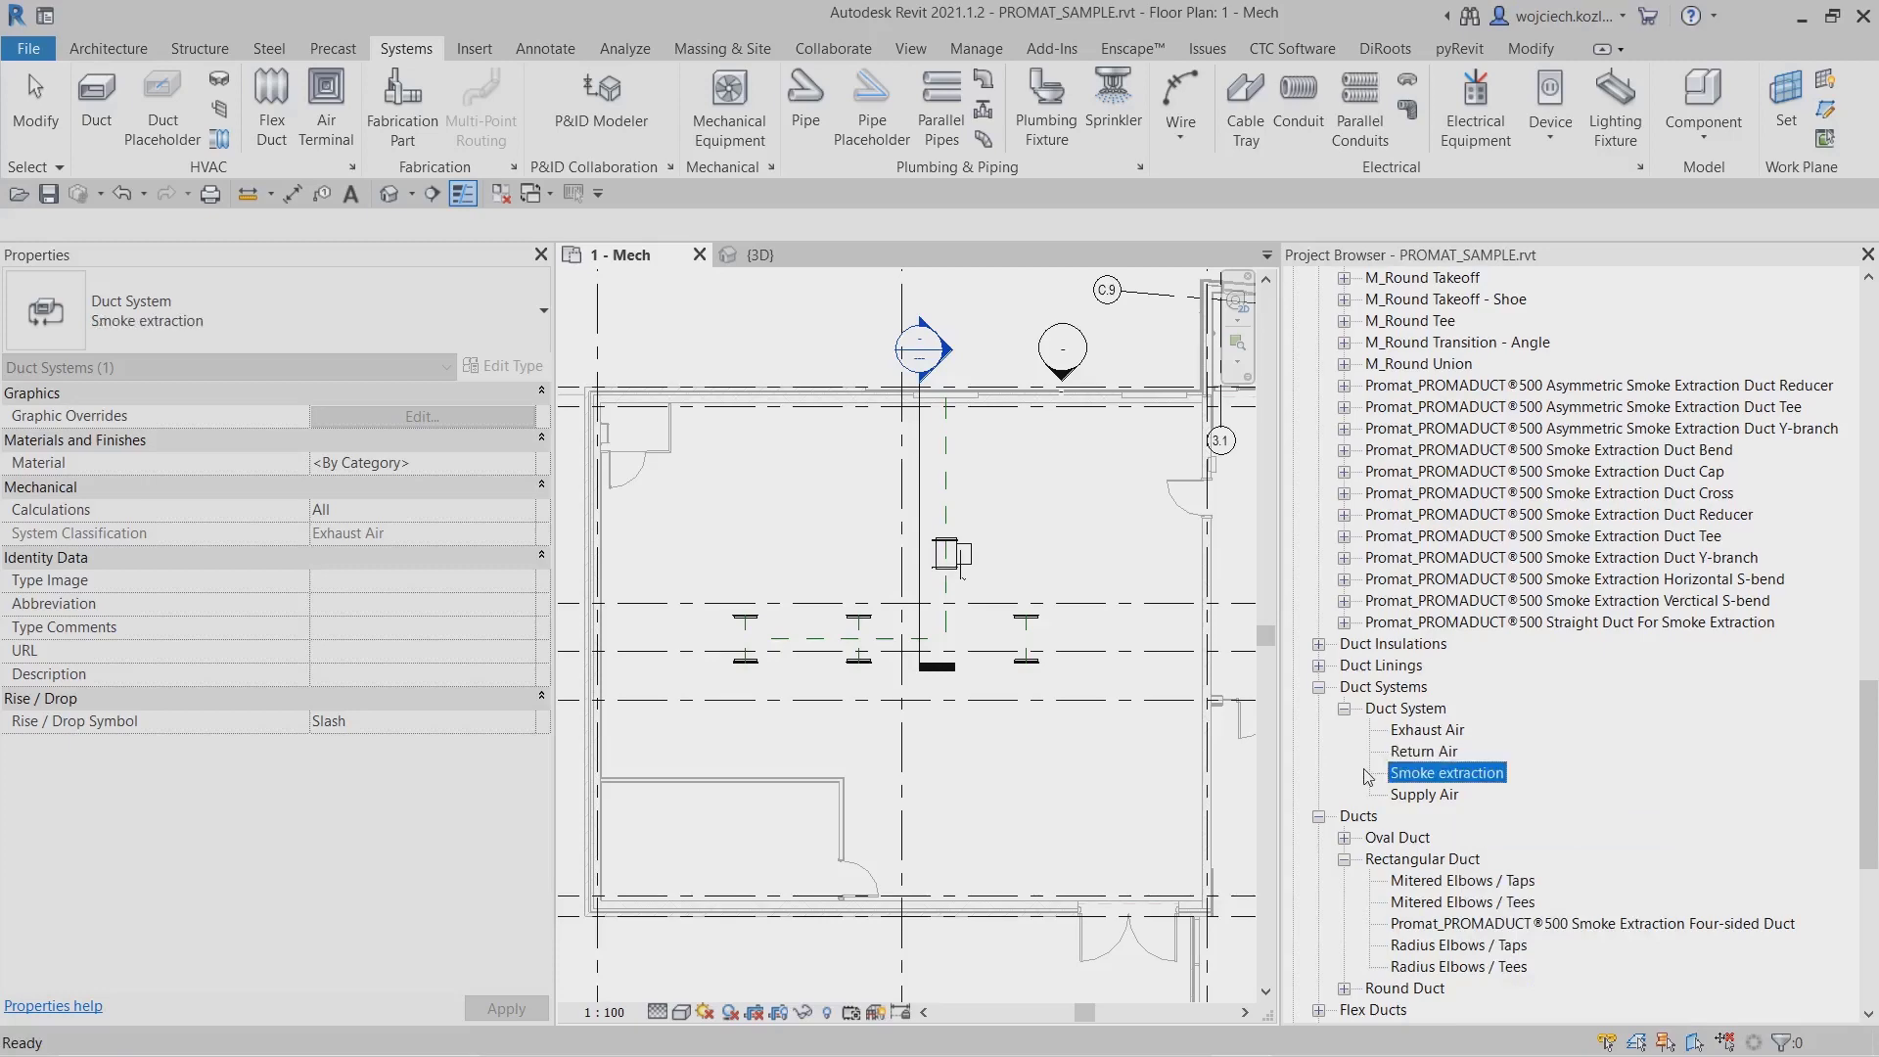
Override the line color of the Smoke extraction system type with orange, RGB 255-128-000.
{"action": "right_click", "coordinate": [1463, 776]}
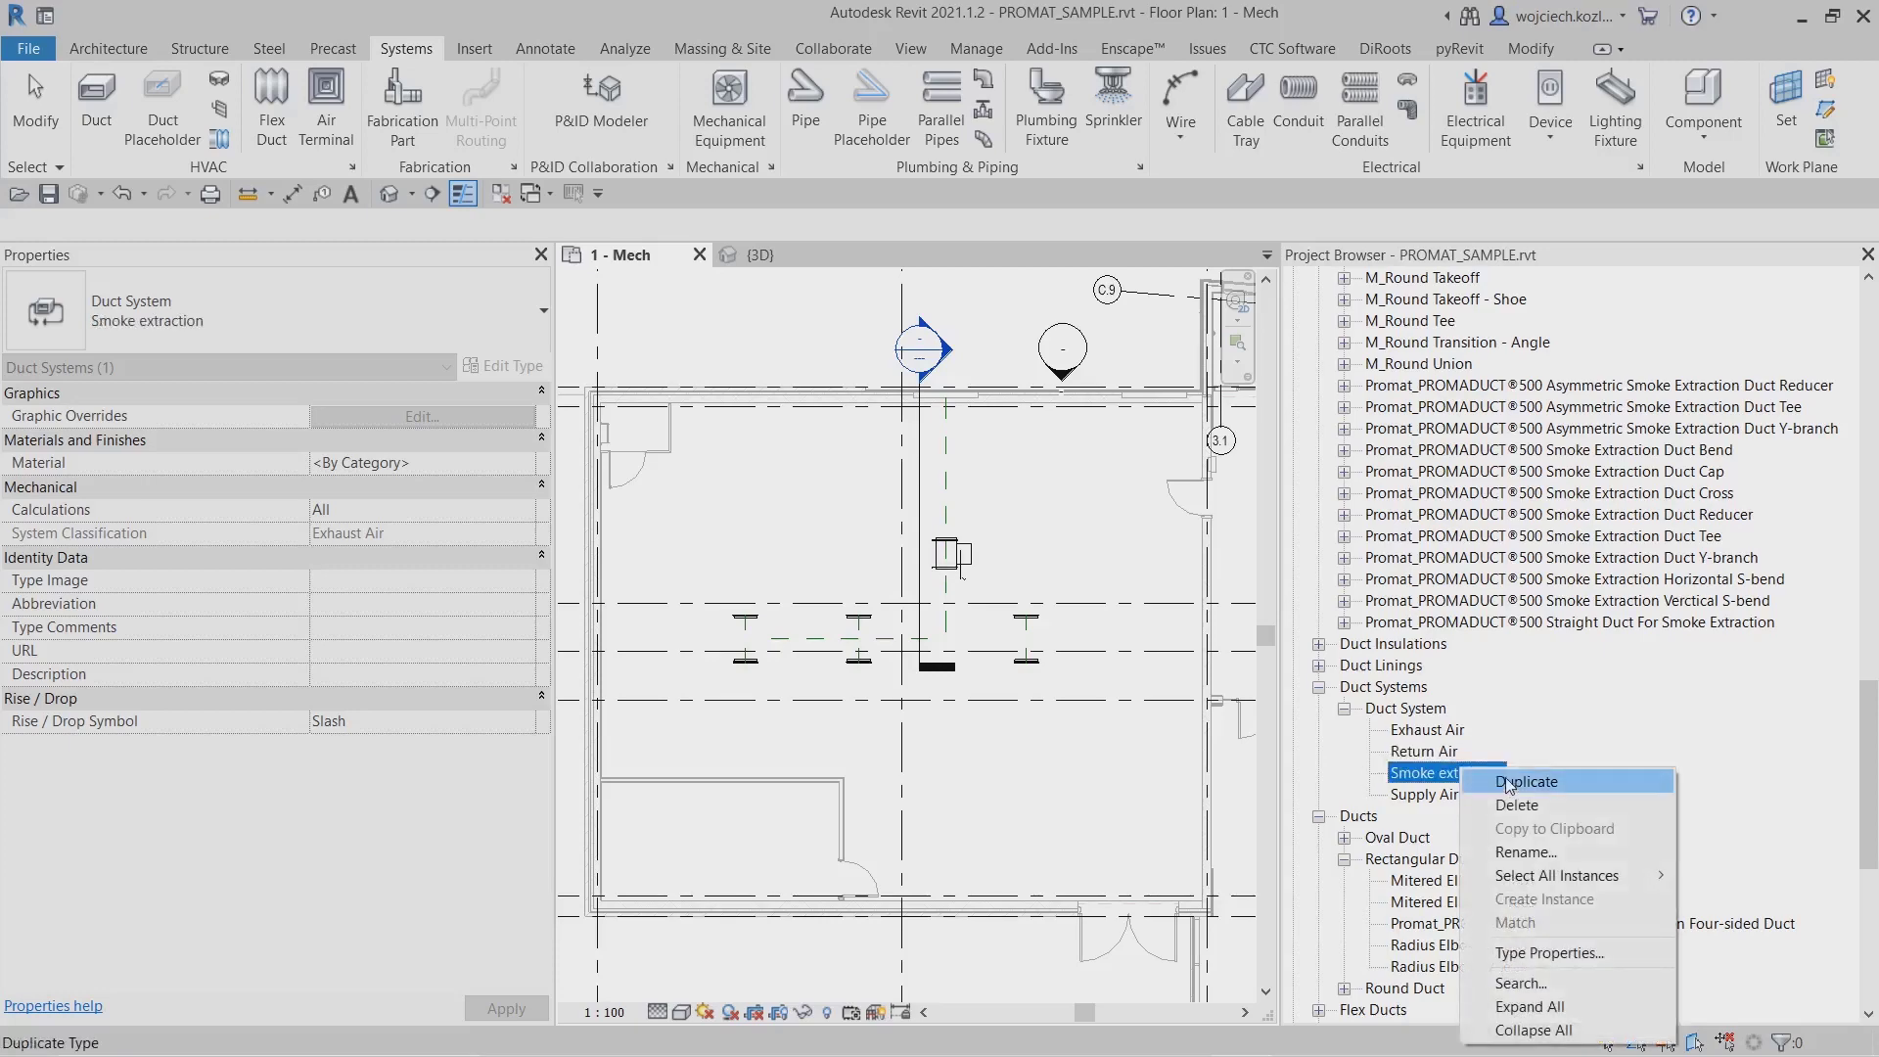
{"action": "left_click", "coordinate": [1551, 951]}
{"action": "left_click", "coordinate": [941, 313]}
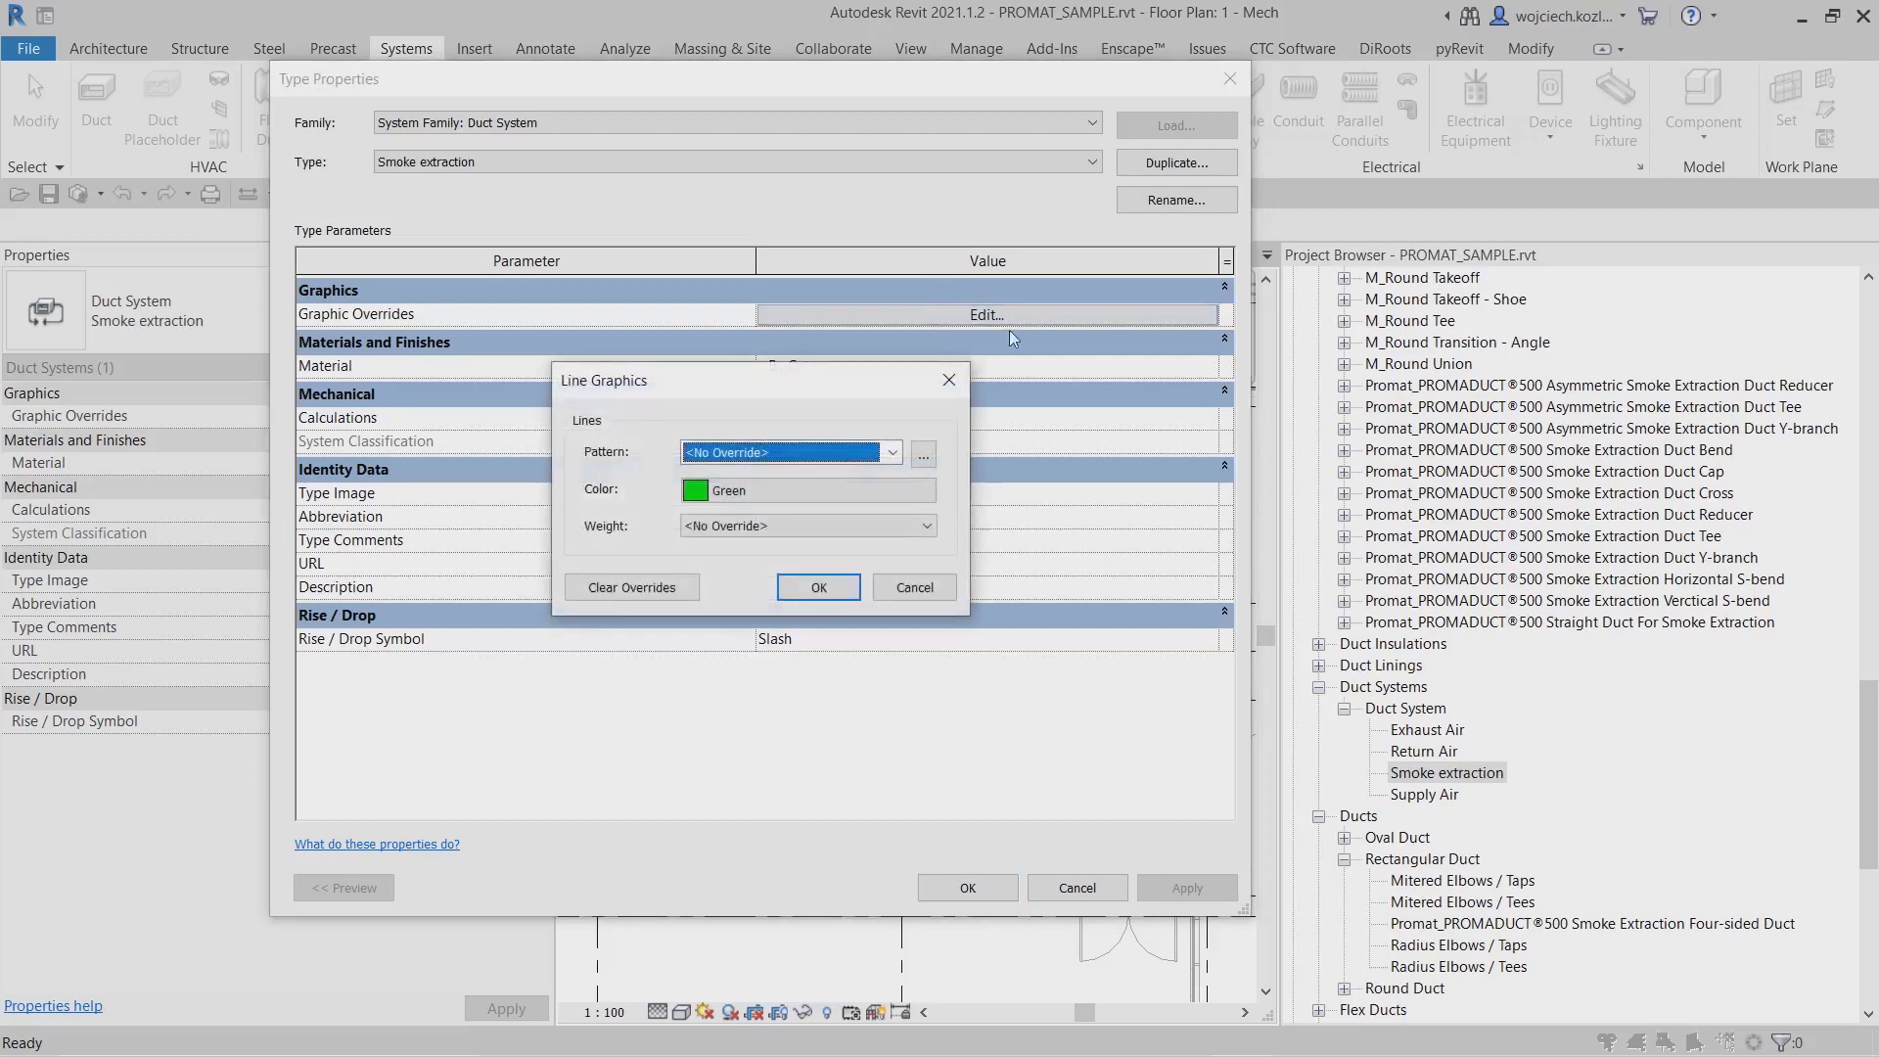
{"action": "left_click", "coordinate": [773, 500]}
{"action": "left_click", "coordinate": [551, 404]}
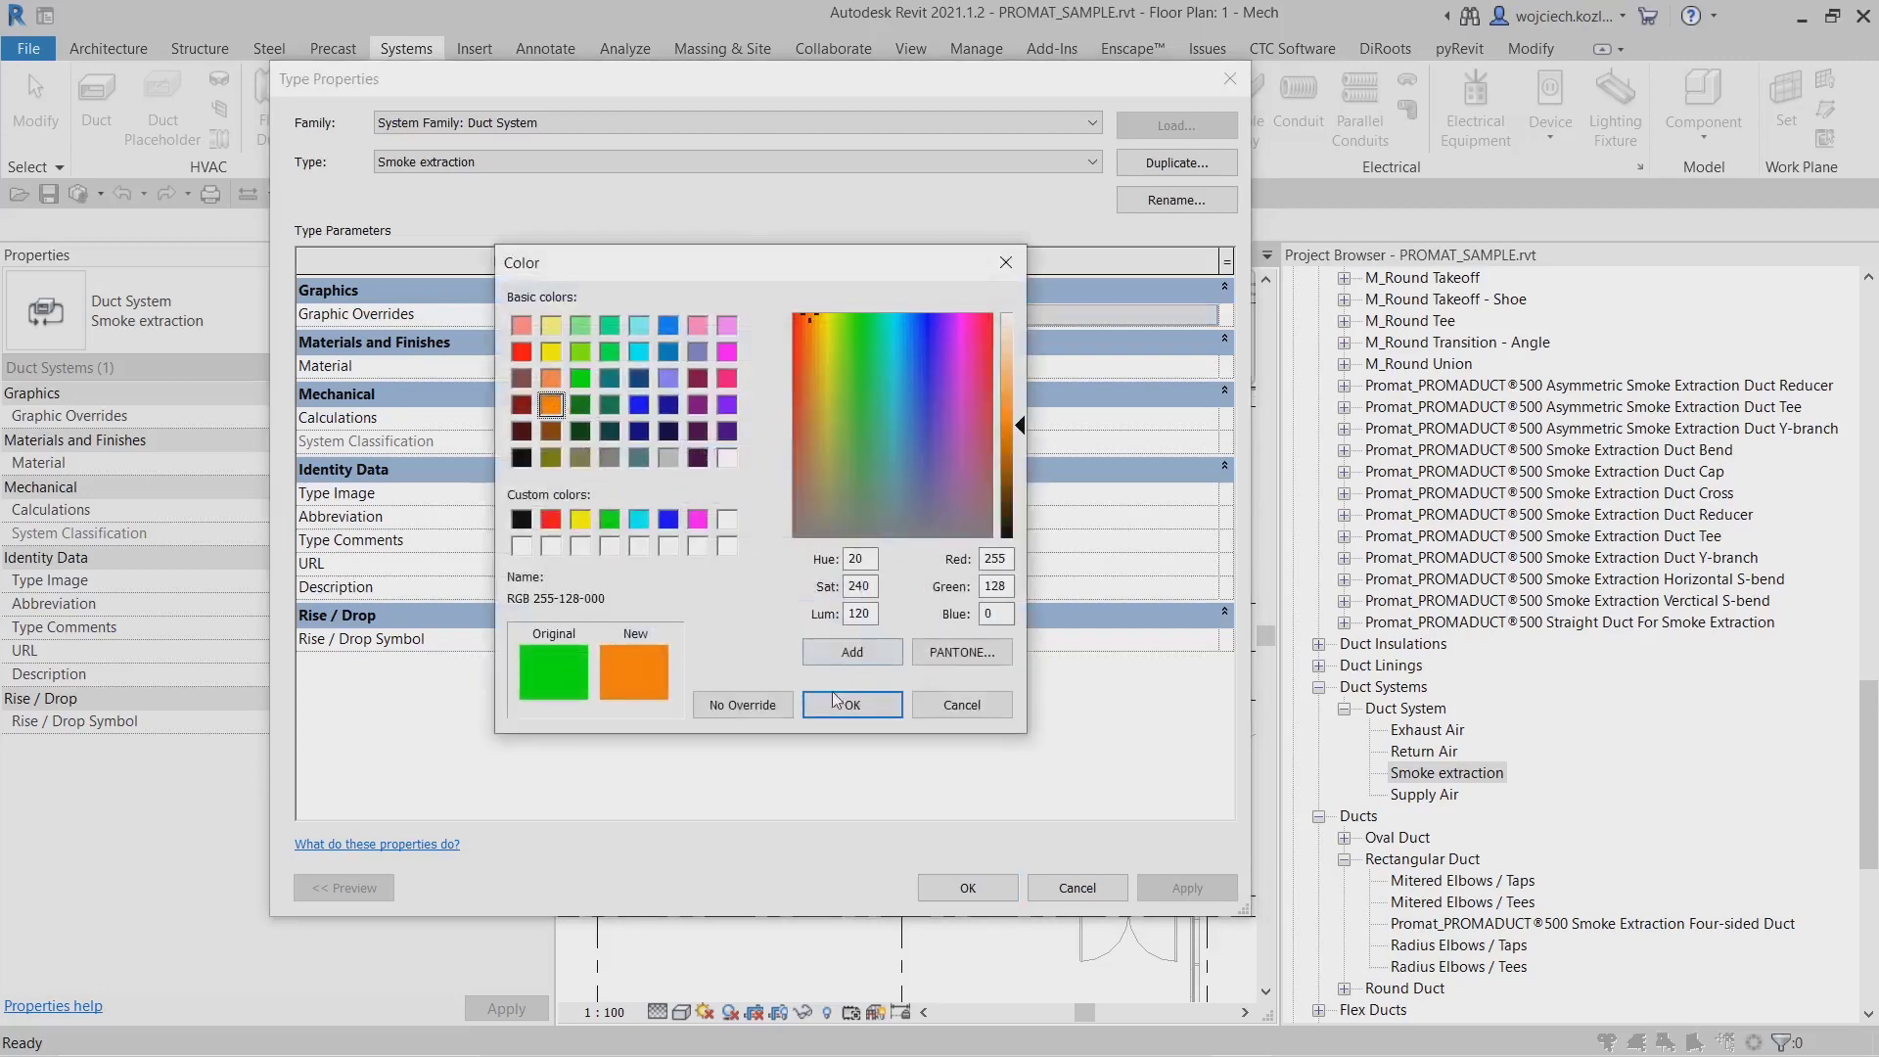
{"action": "left_click", "coordinate": [852, 705]}
{"action": "left_click", "coordinate": [839, 590]}
{"action": "left_click", "coordinate": [971, 889]}
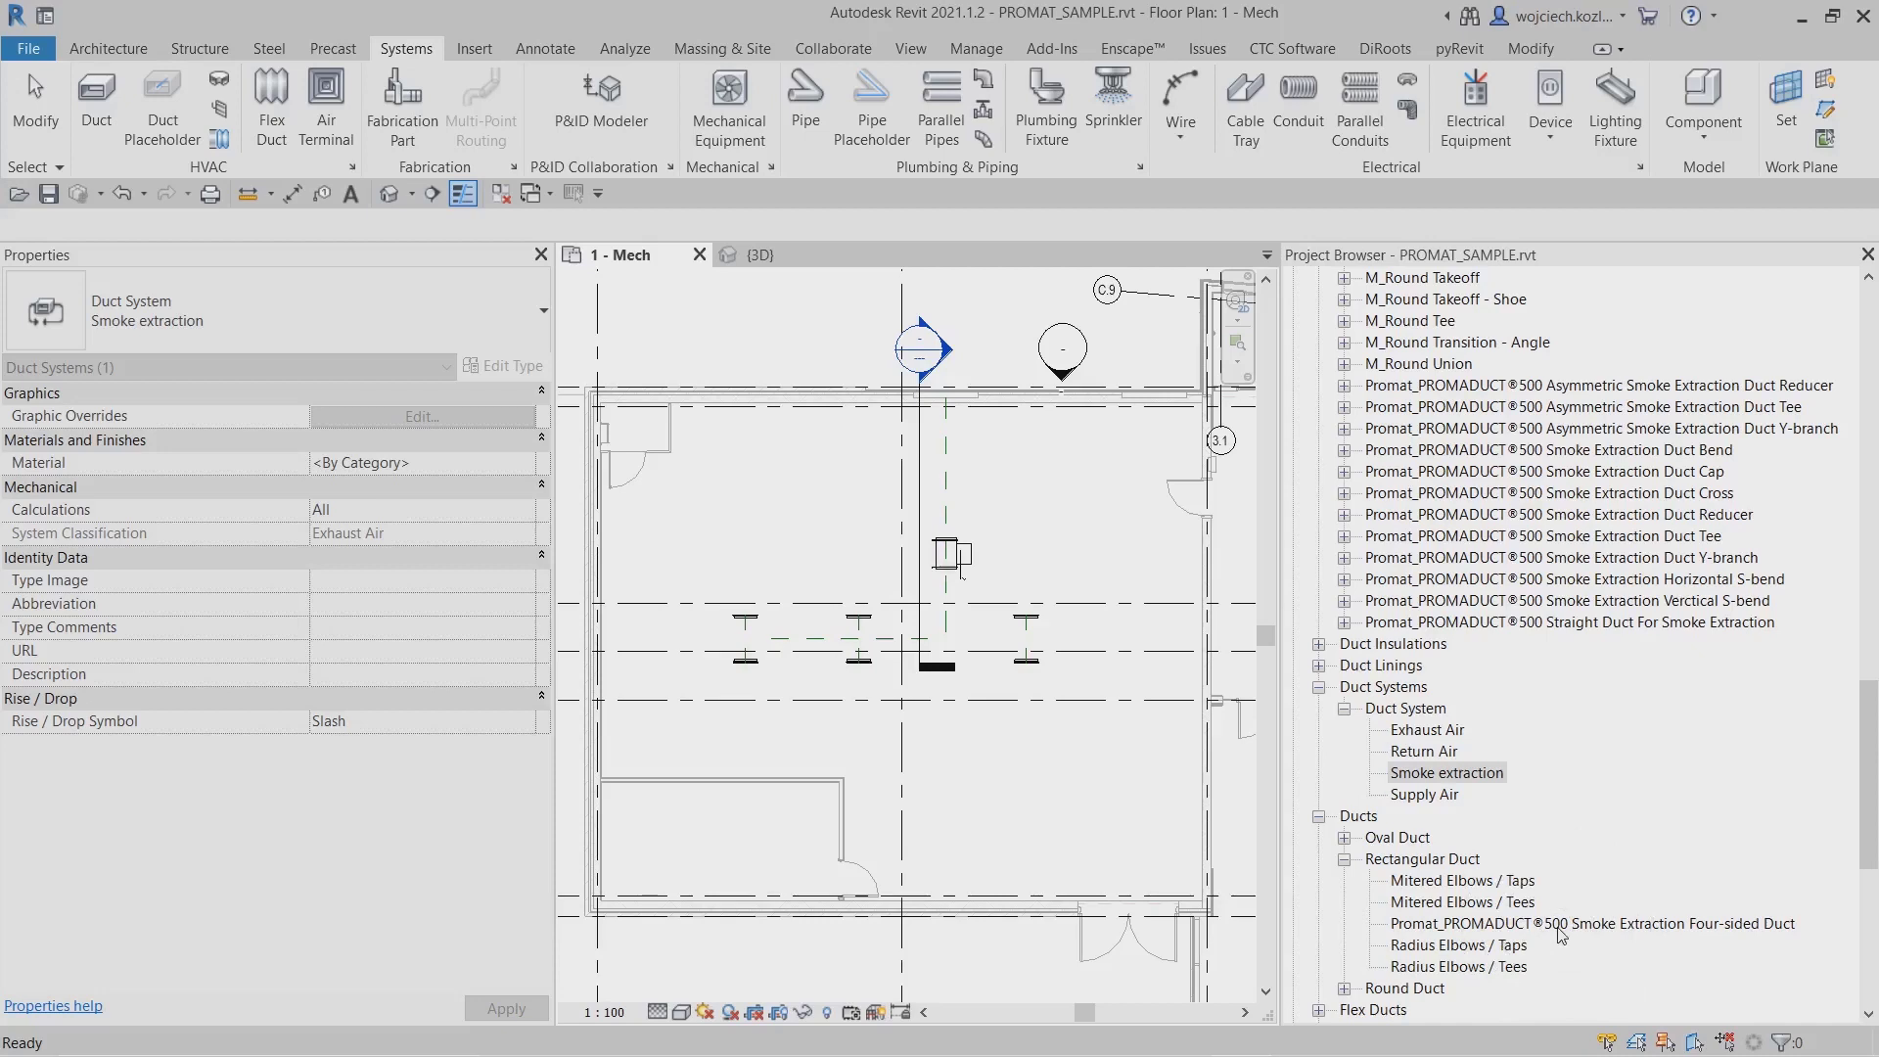
{"action": "left_click_drag", "start_coordinate": [1869, 744], "coordinate": [1869, 697]}
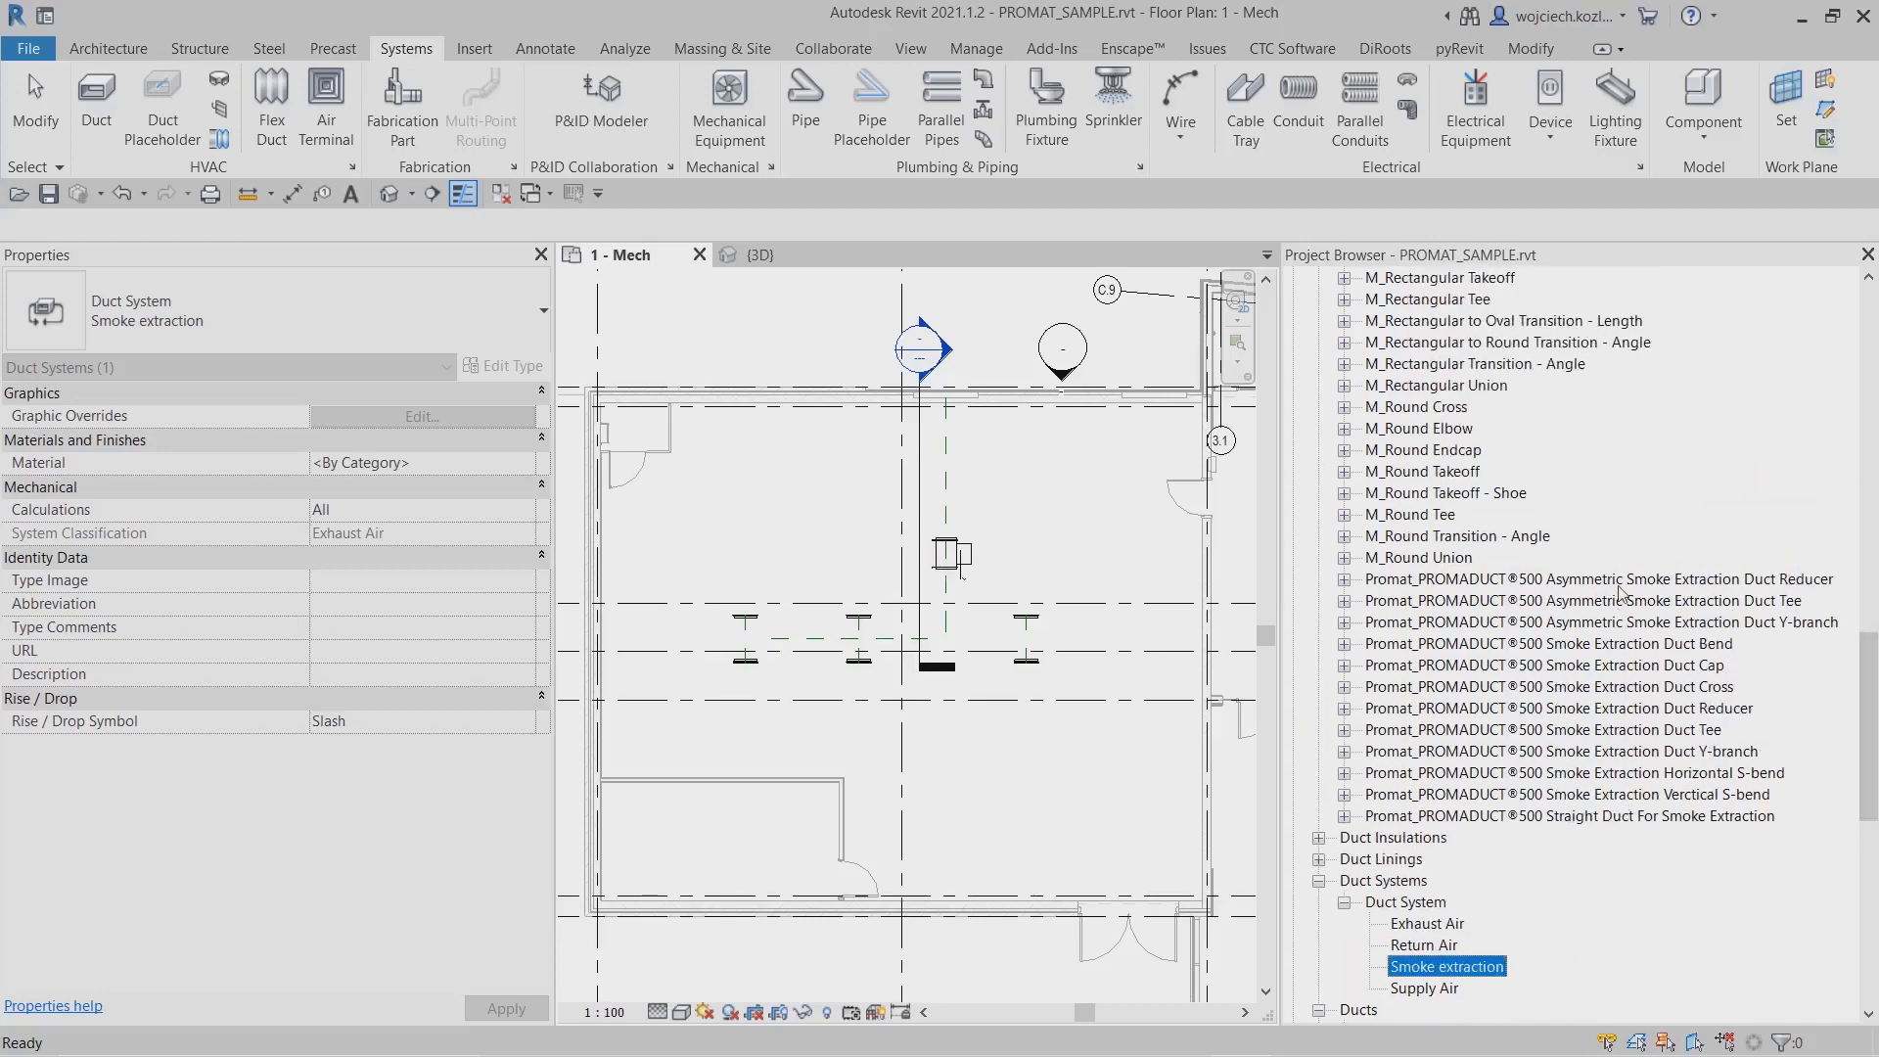
{"action": "left_click_drag", "start_coordinate": [1871, 725], "coordinate": [1872, 382]}
{"action": "left_click", "coordinate": [776, 341]}
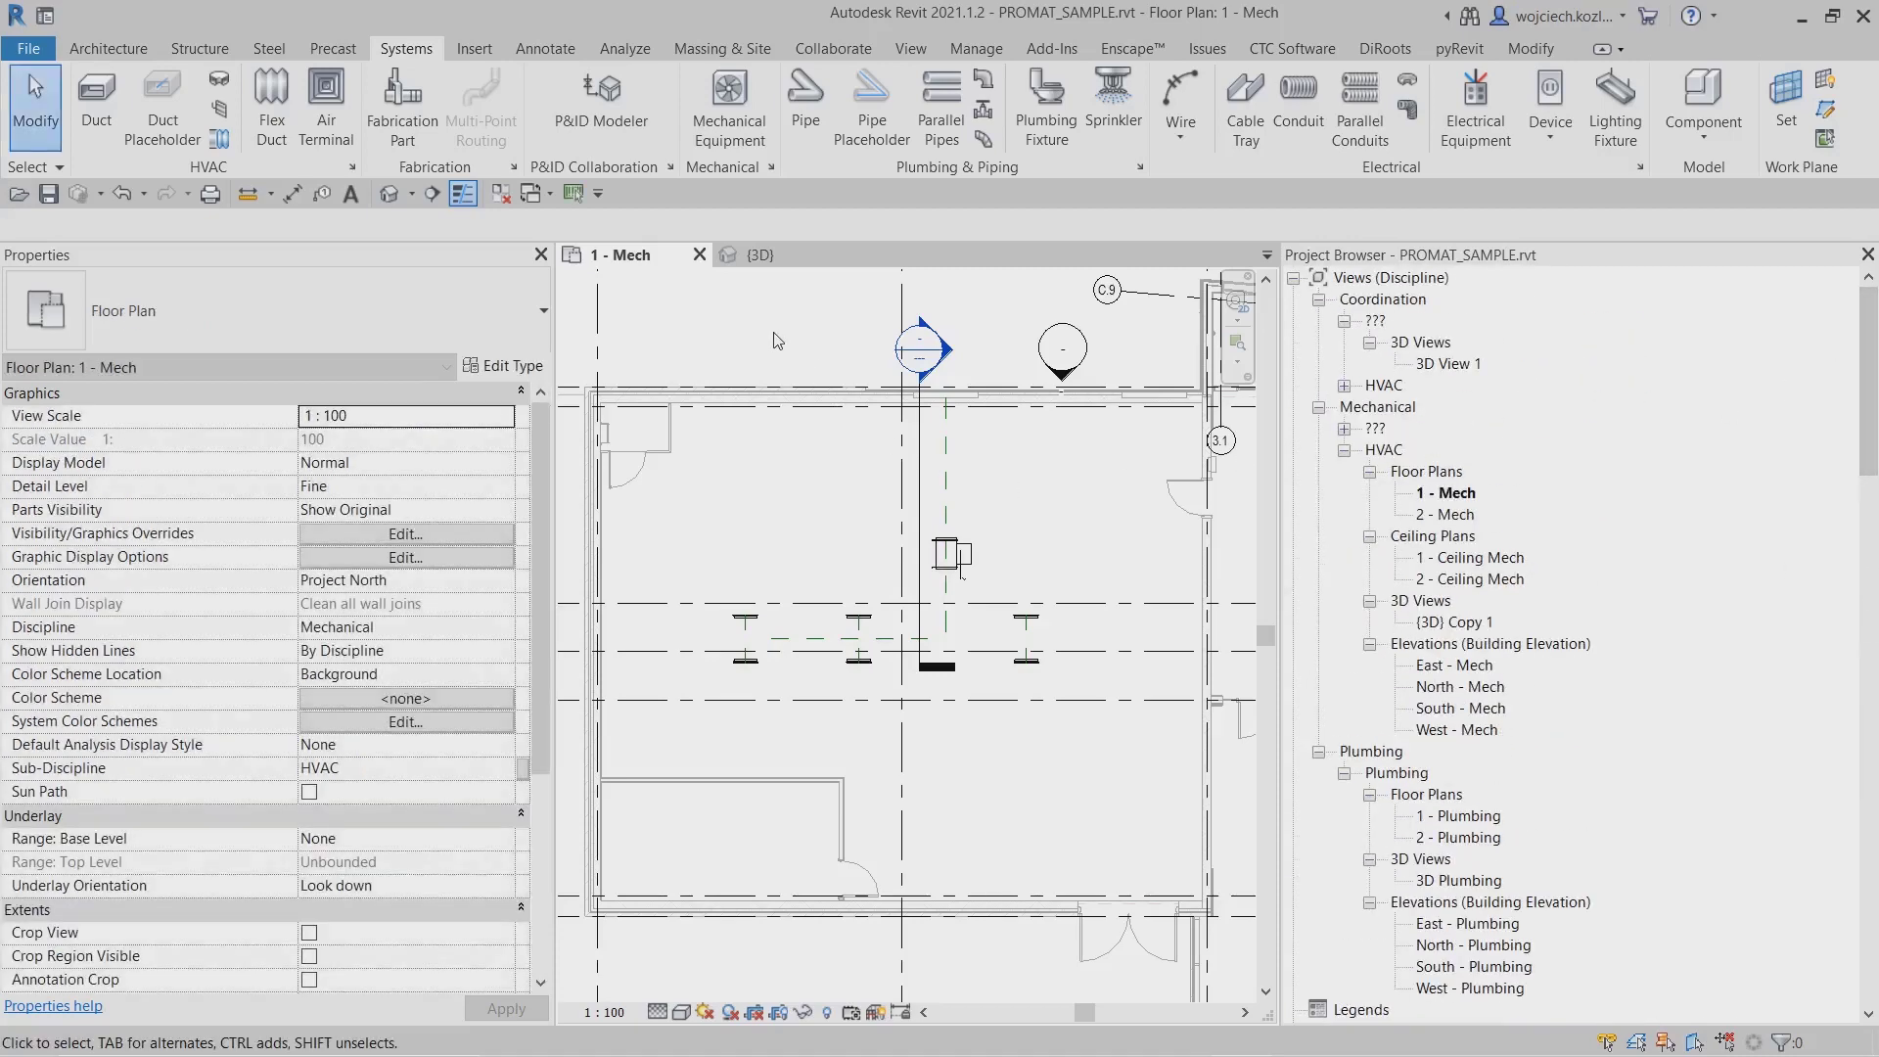
{"action": "middle_click_drag", "start_coordinate": [771, 342], "coordinate": [786, 360]}
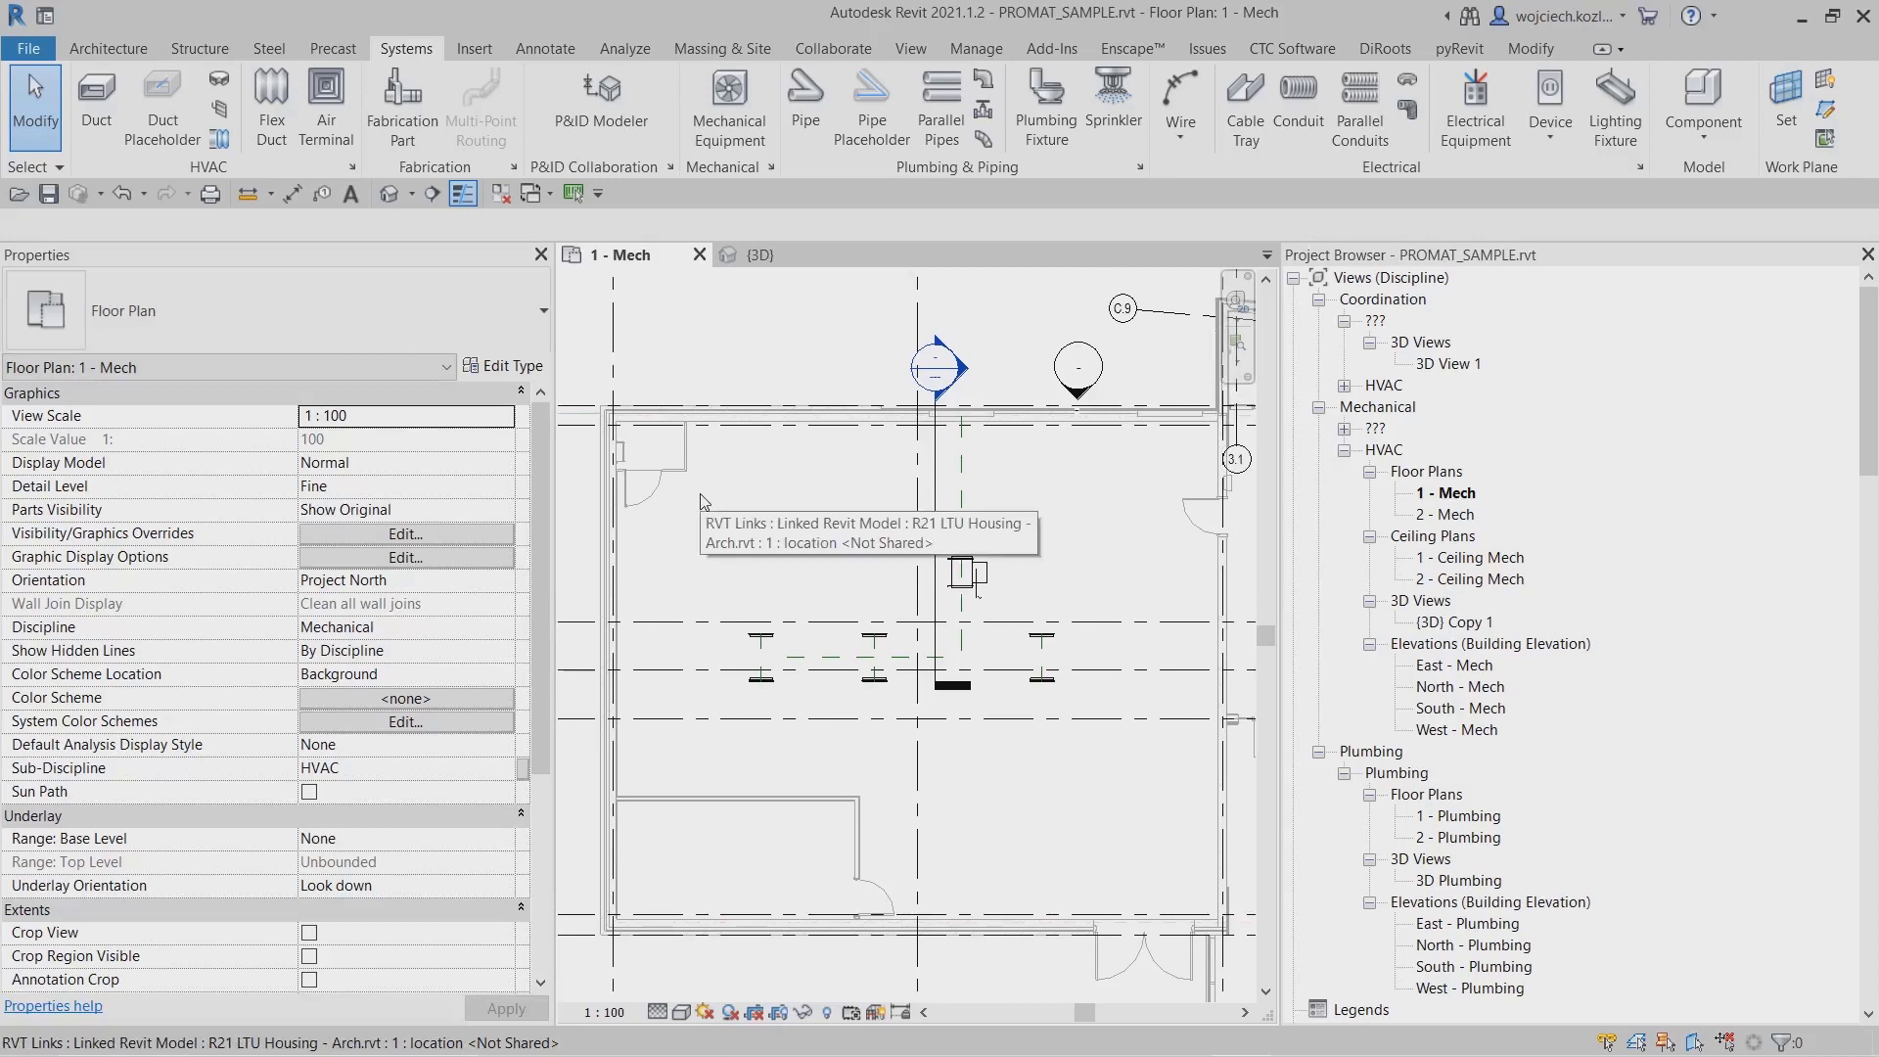
Create a duct system of type Smoke extraction from the six sidewall air terminals, keeping the default system name.
{"action": "scroll", "coordinate": [743, 544], "scroll_direction": "up", "scroll_amount": 3}
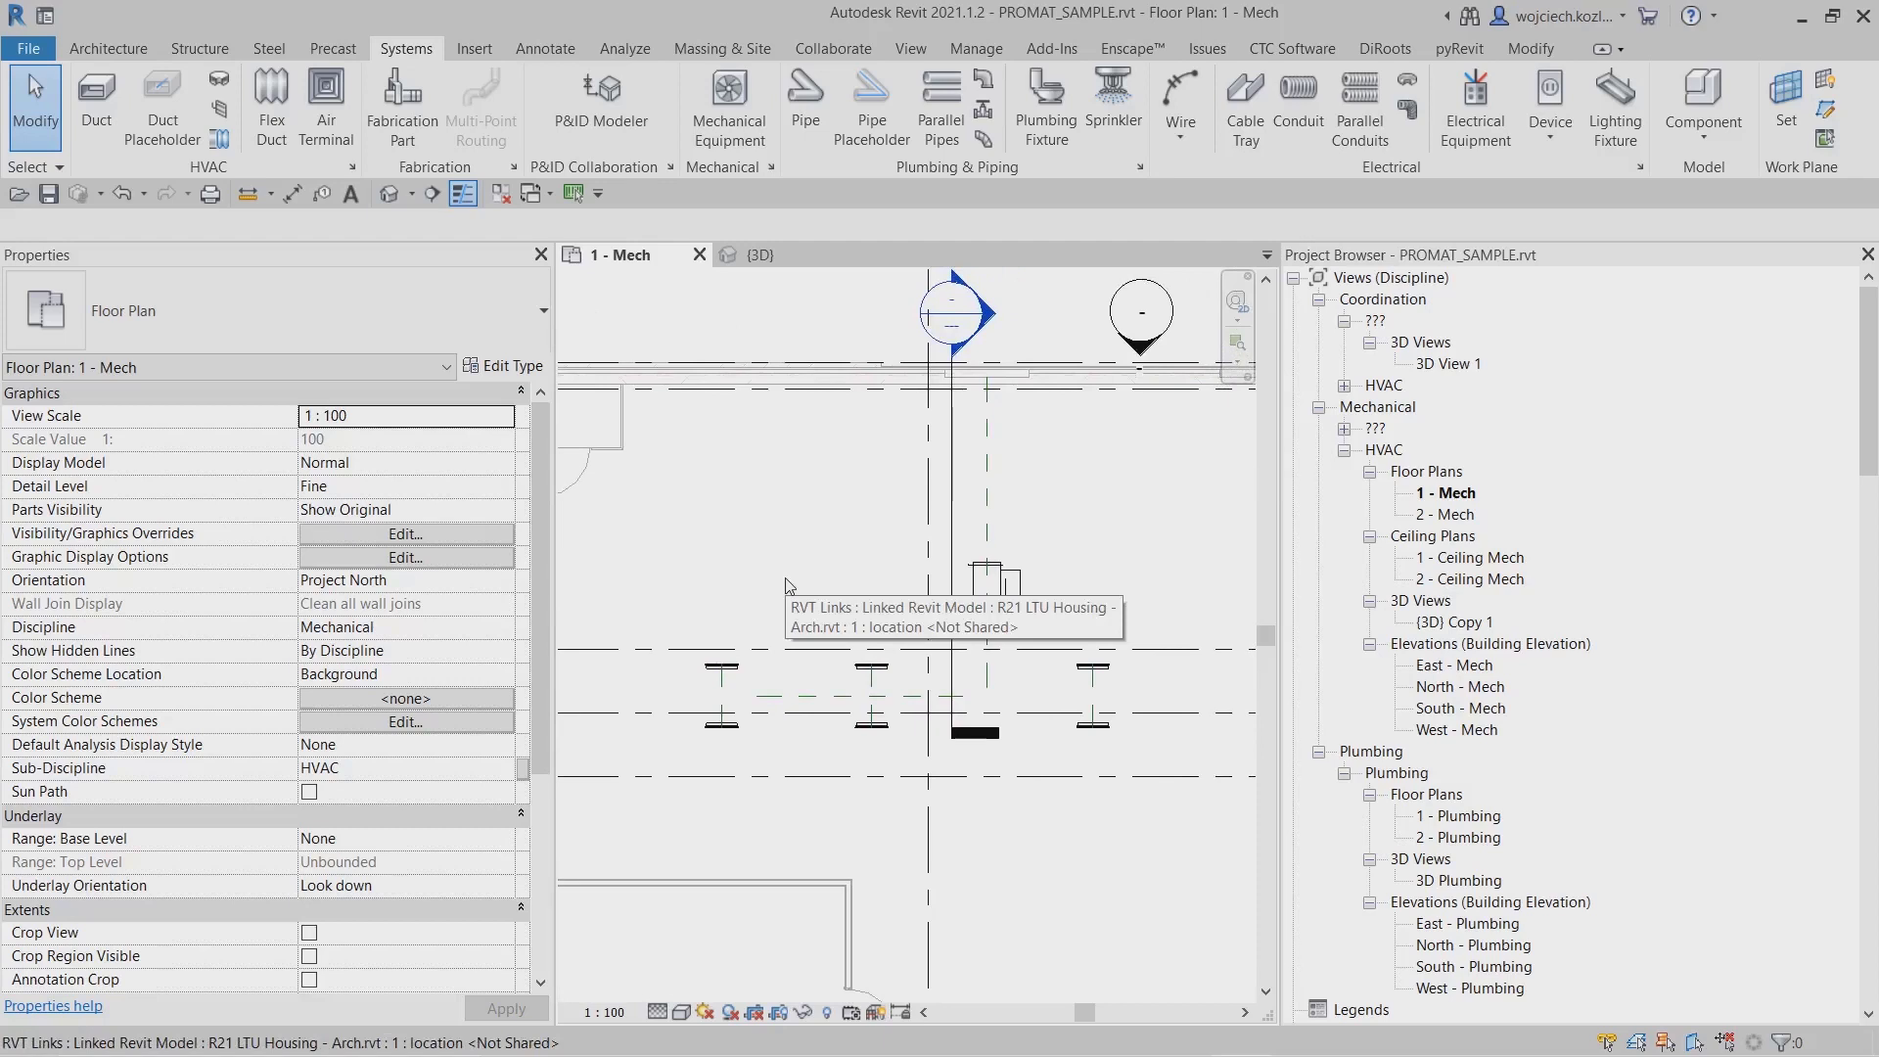
{"action": "left_click", "coordinate": [732, 725]}
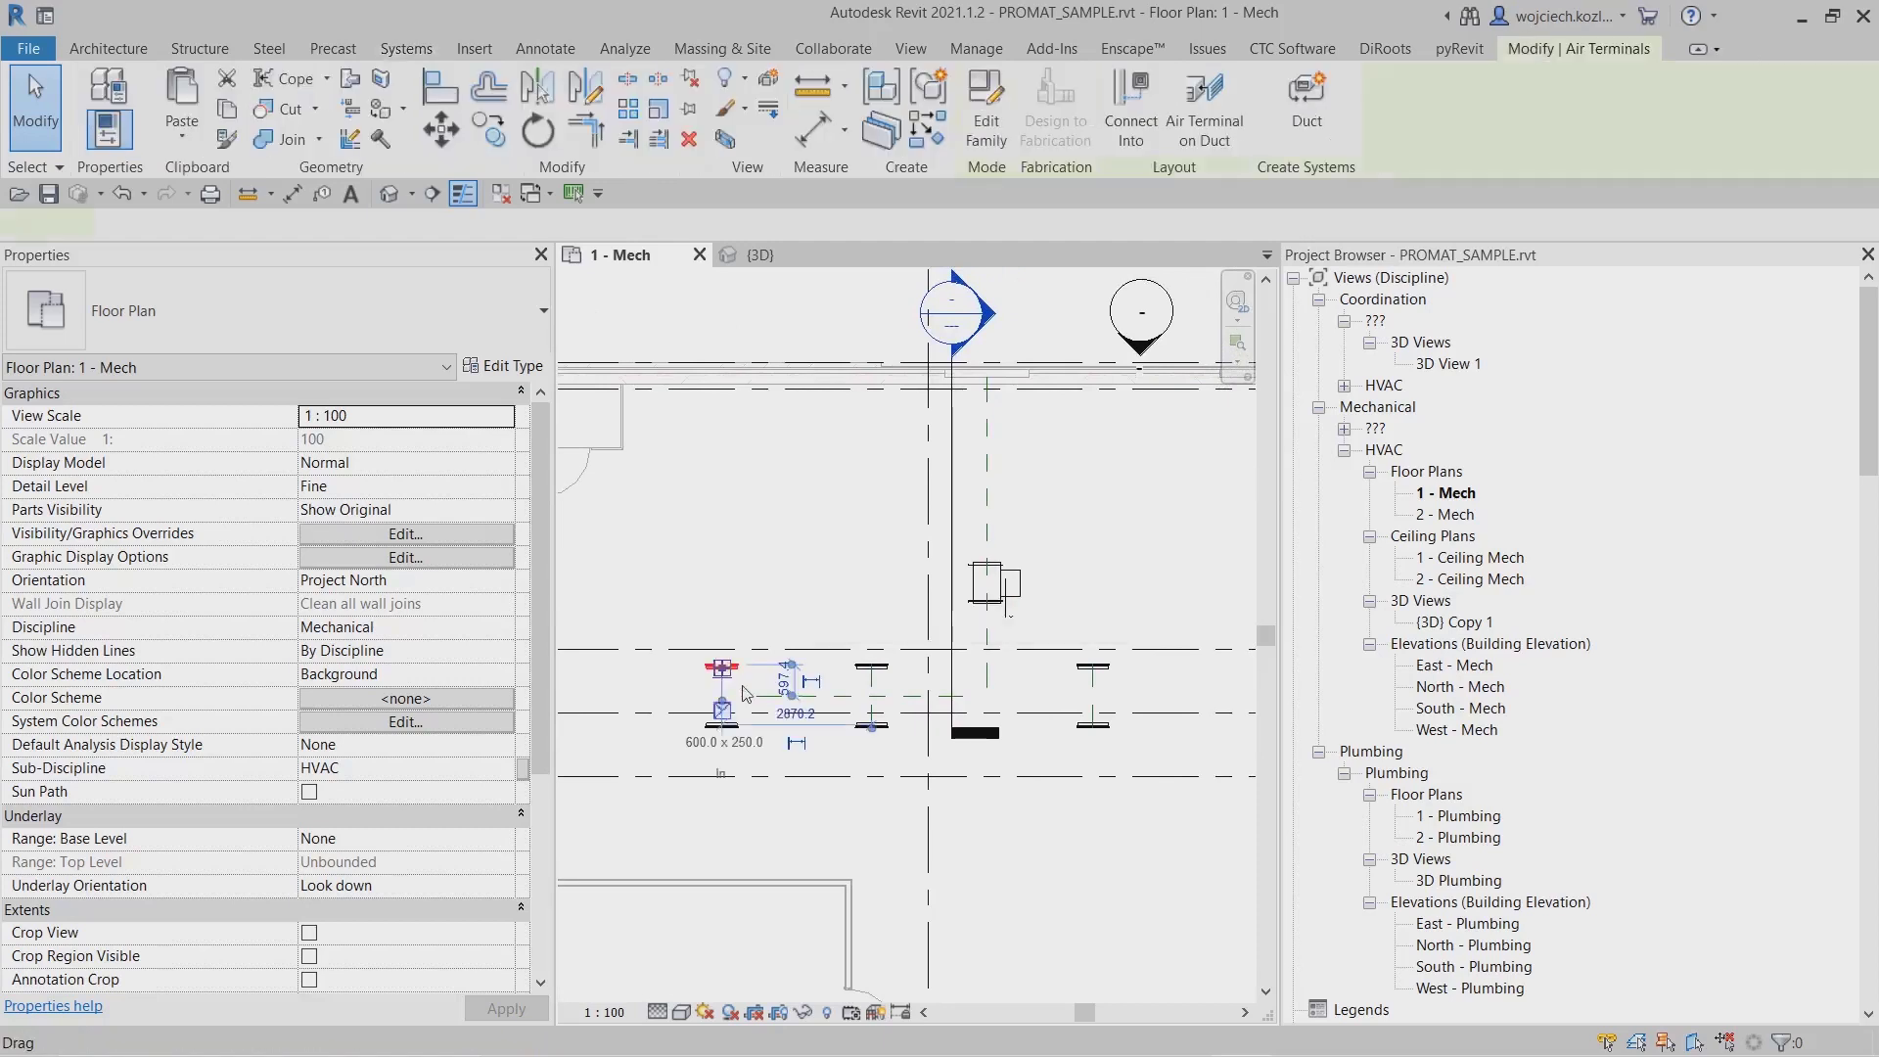
{"action": "left_click", "coordinate": [885, 669], "text": "ctrl"}
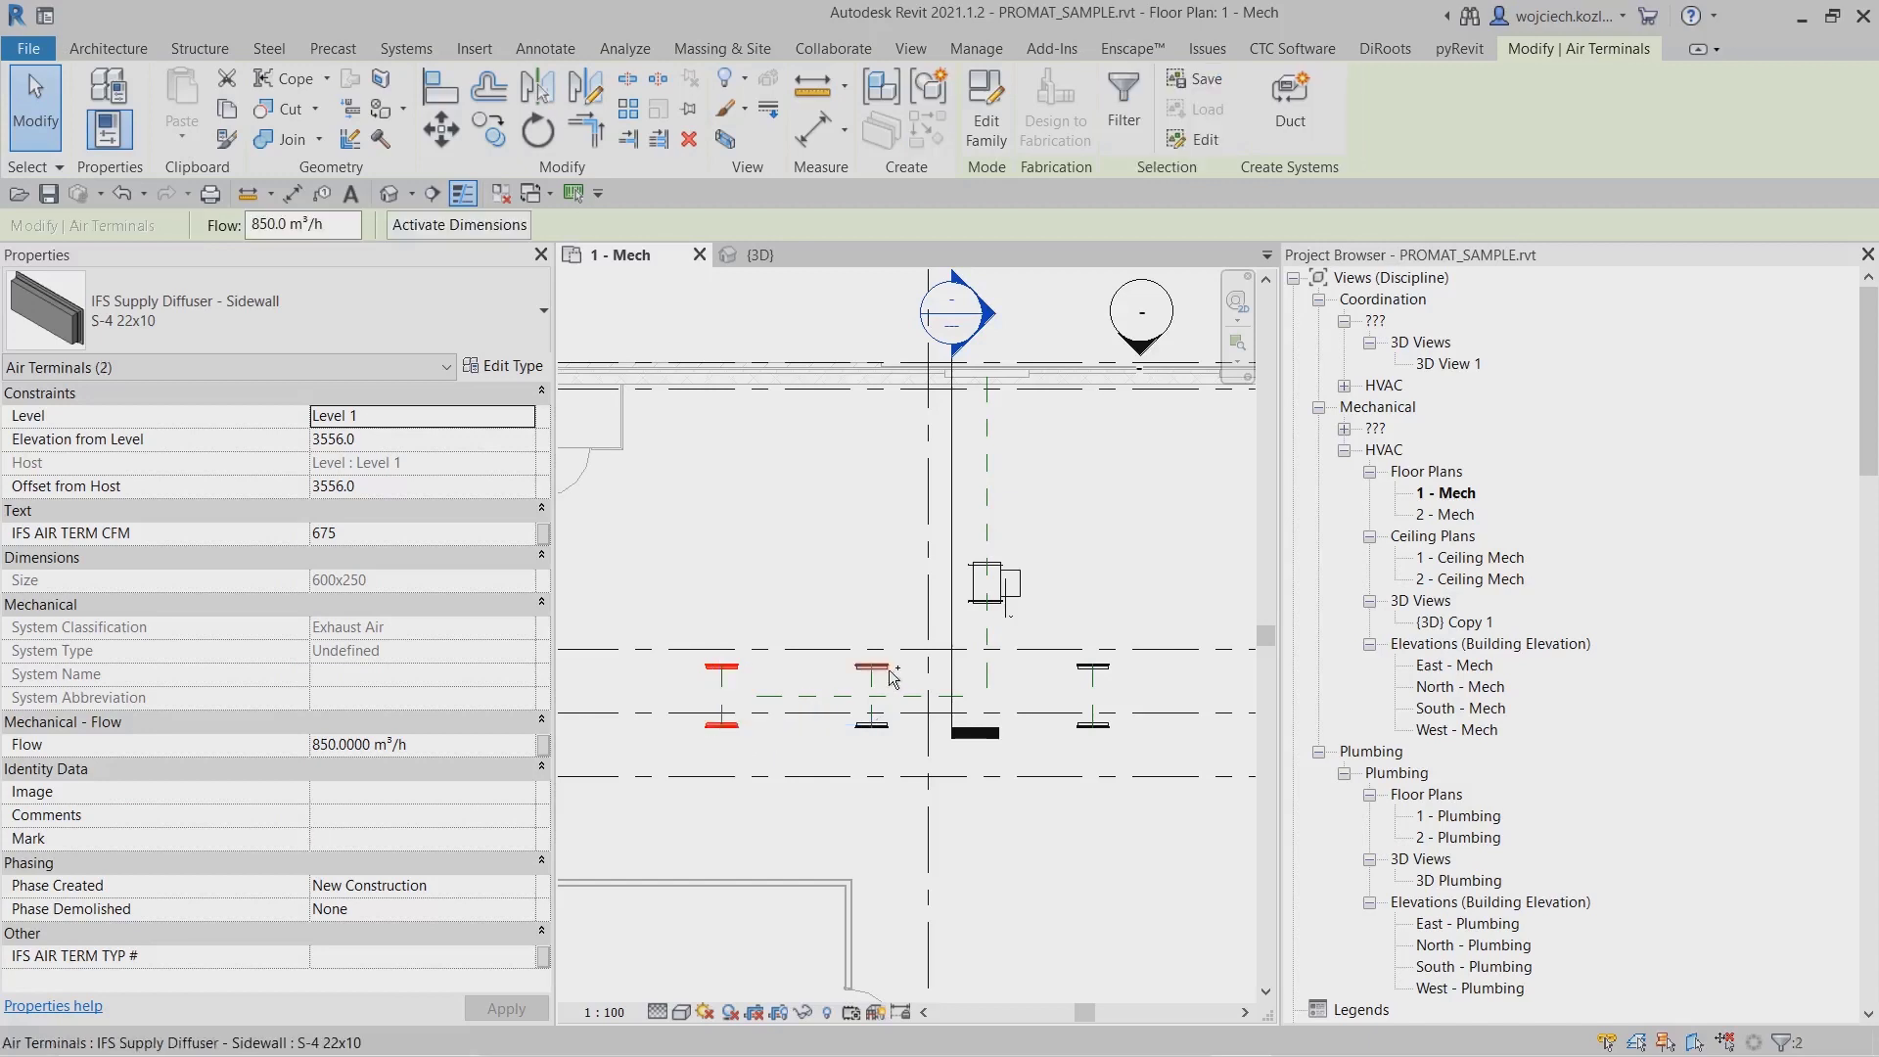
{"action": "left_click", "coordinate": [888, 731], "text": "ctrl"}
{"action": "left_click", "coordinate": [1118, 729], "text": "ctrl"}
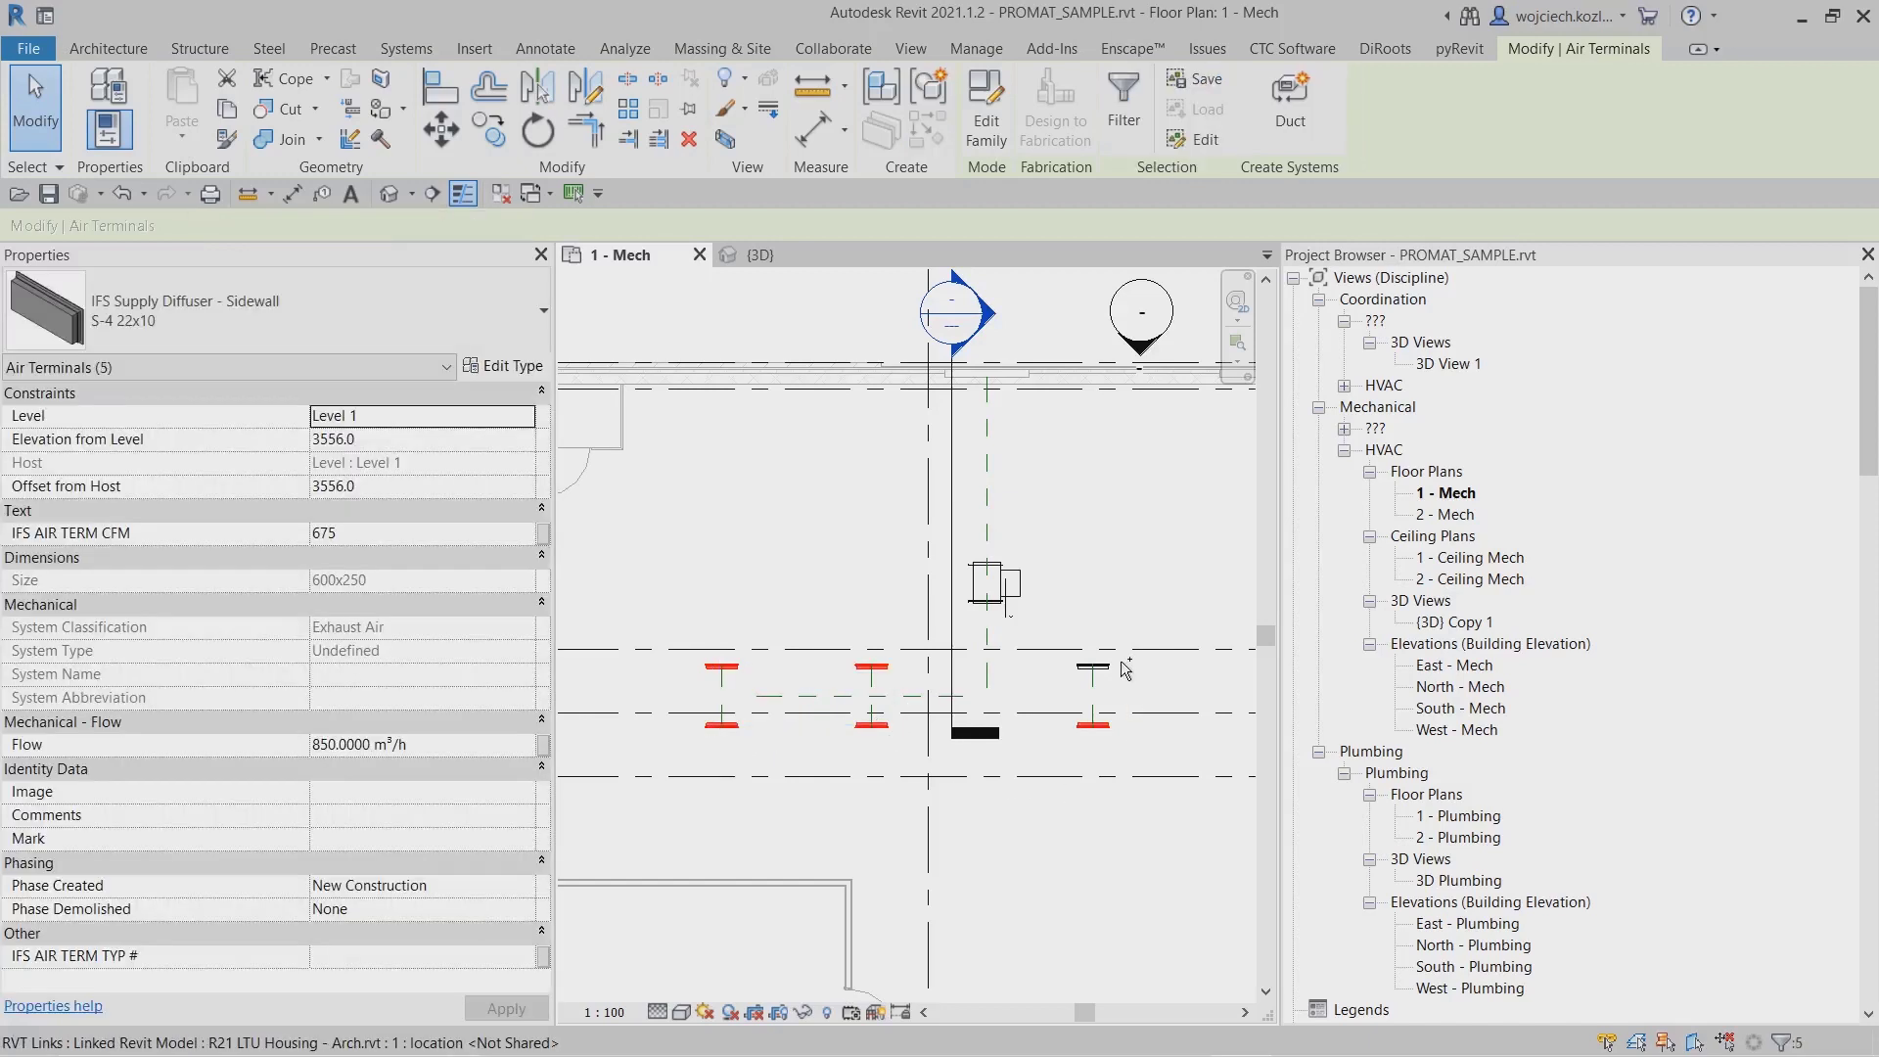
{"action": "left_click", "coordinate": [1114, 665], "text": "ctrl"}
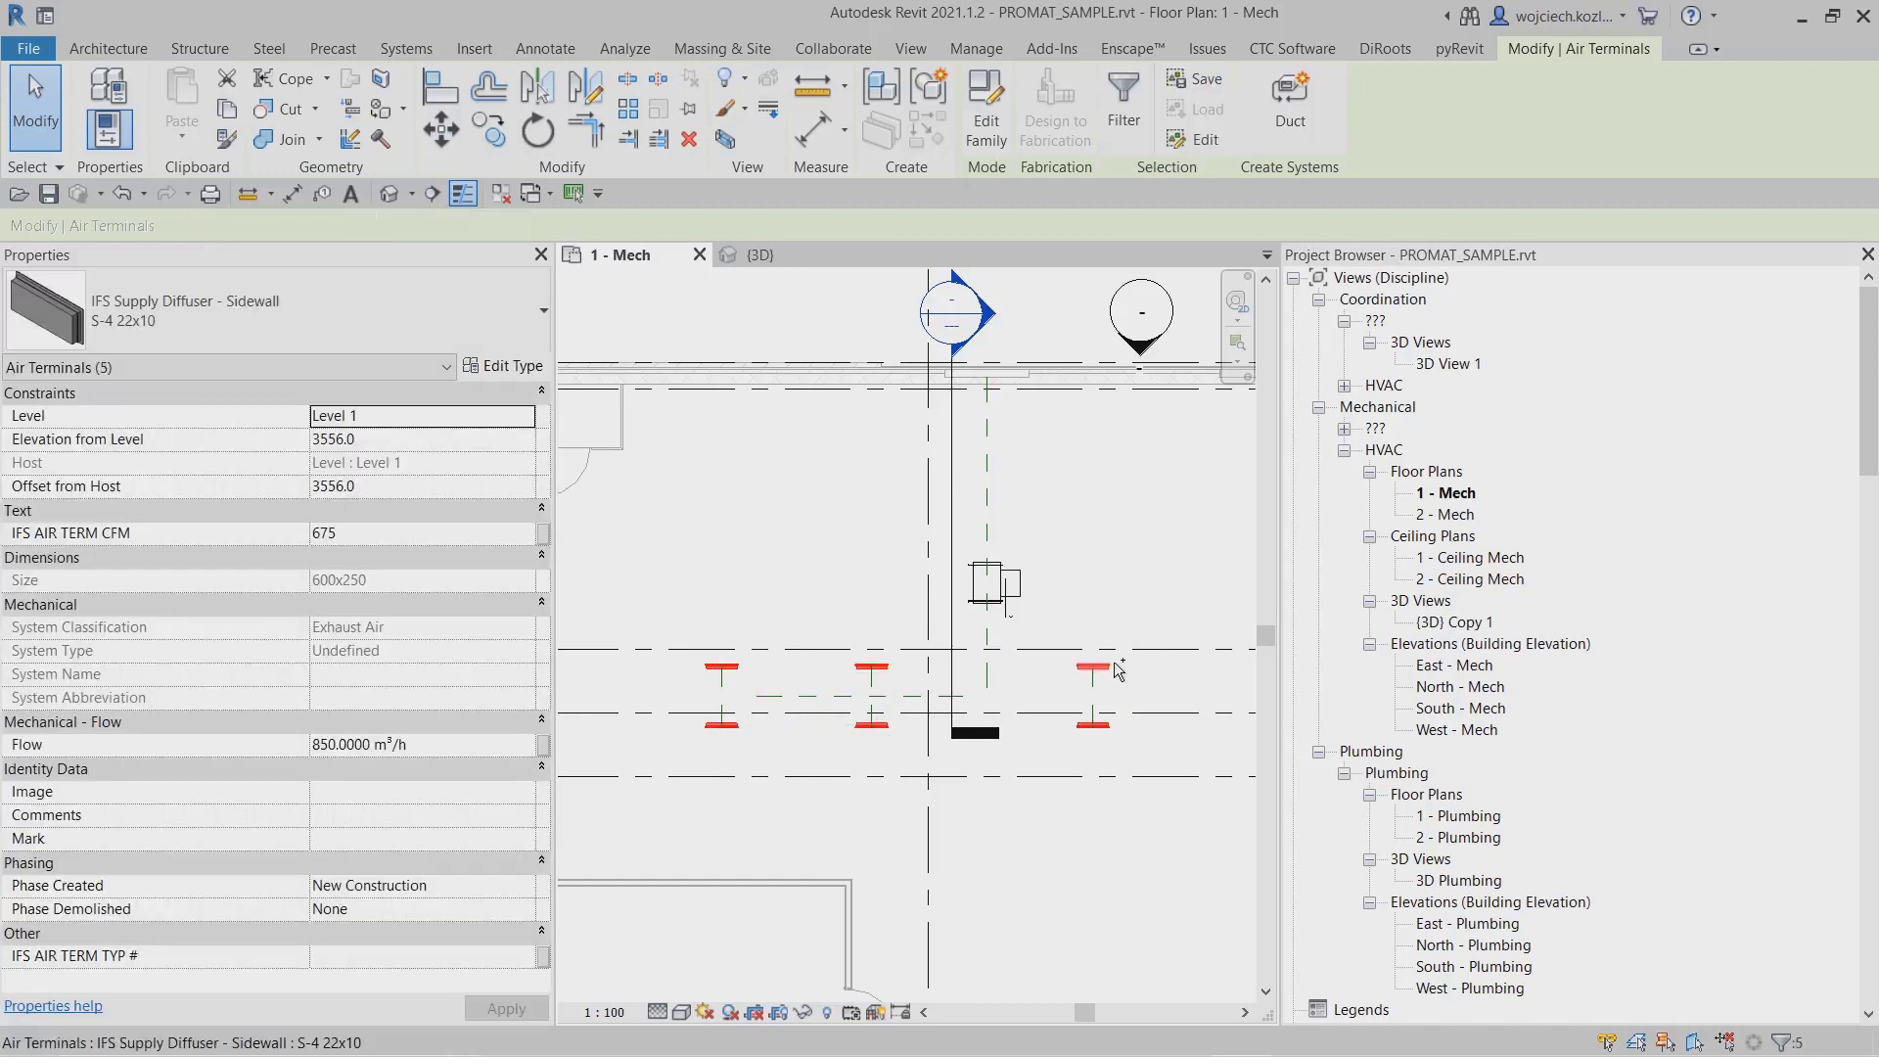
{"action": "left_click", "coordinate": [1293, 108]}
{"action": "left_click", "coordinate": [1026, 489]}
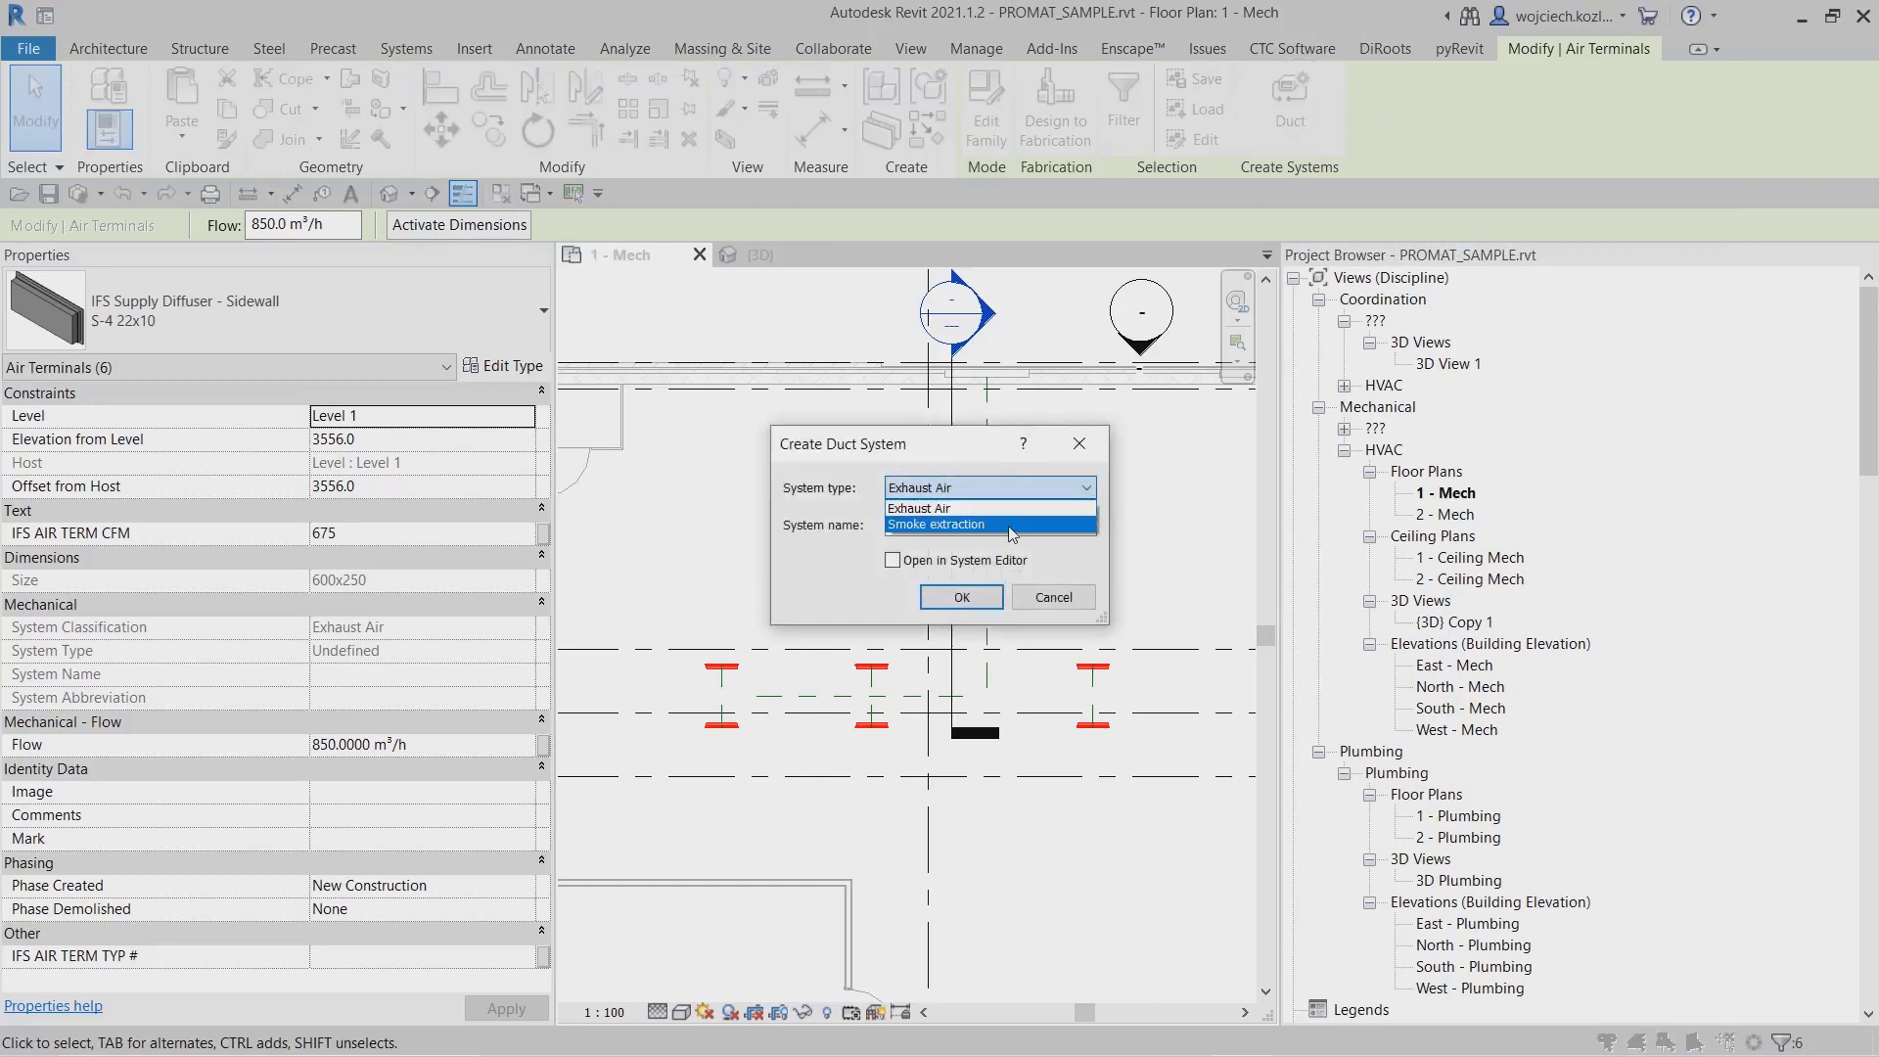
{"action": "left_click", "coordinate": [1014, 531]}
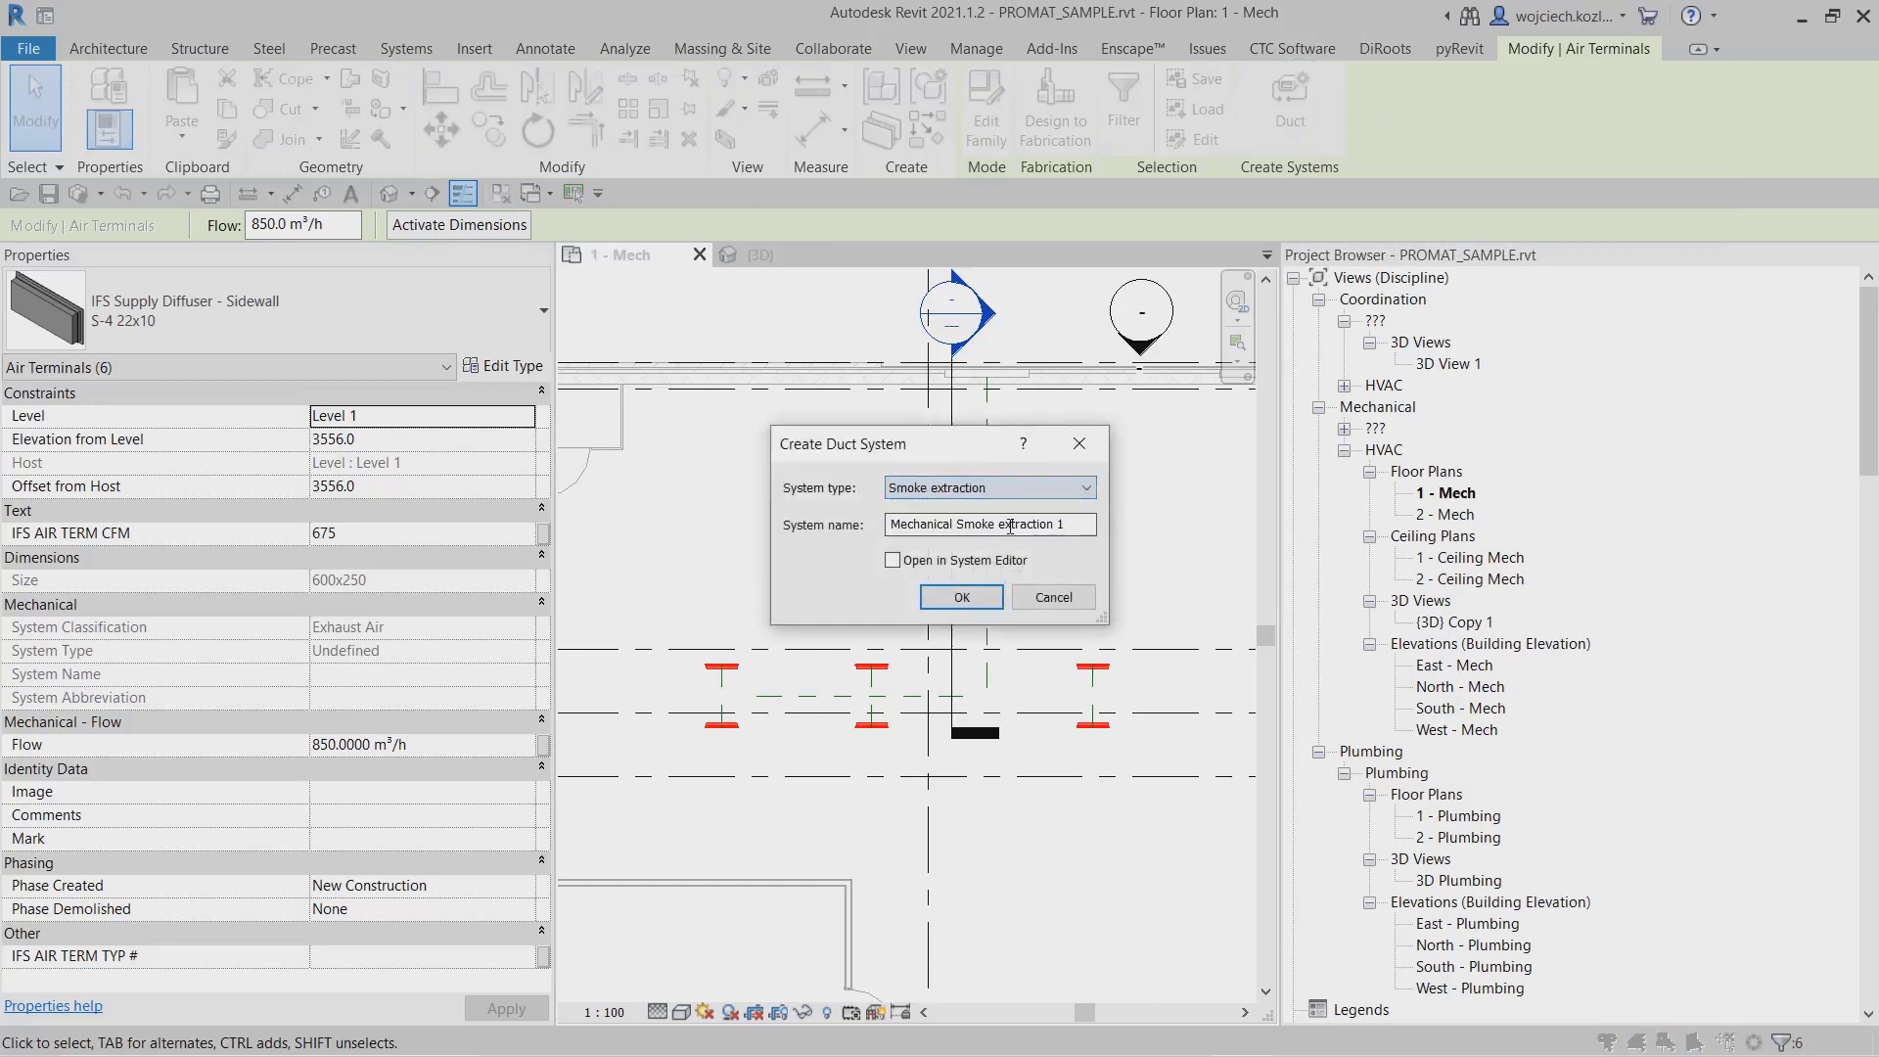
{"action": "left_click", "coordinate": [978, 598]}
{"action": "left_click", "coordinate": [801, 326]}
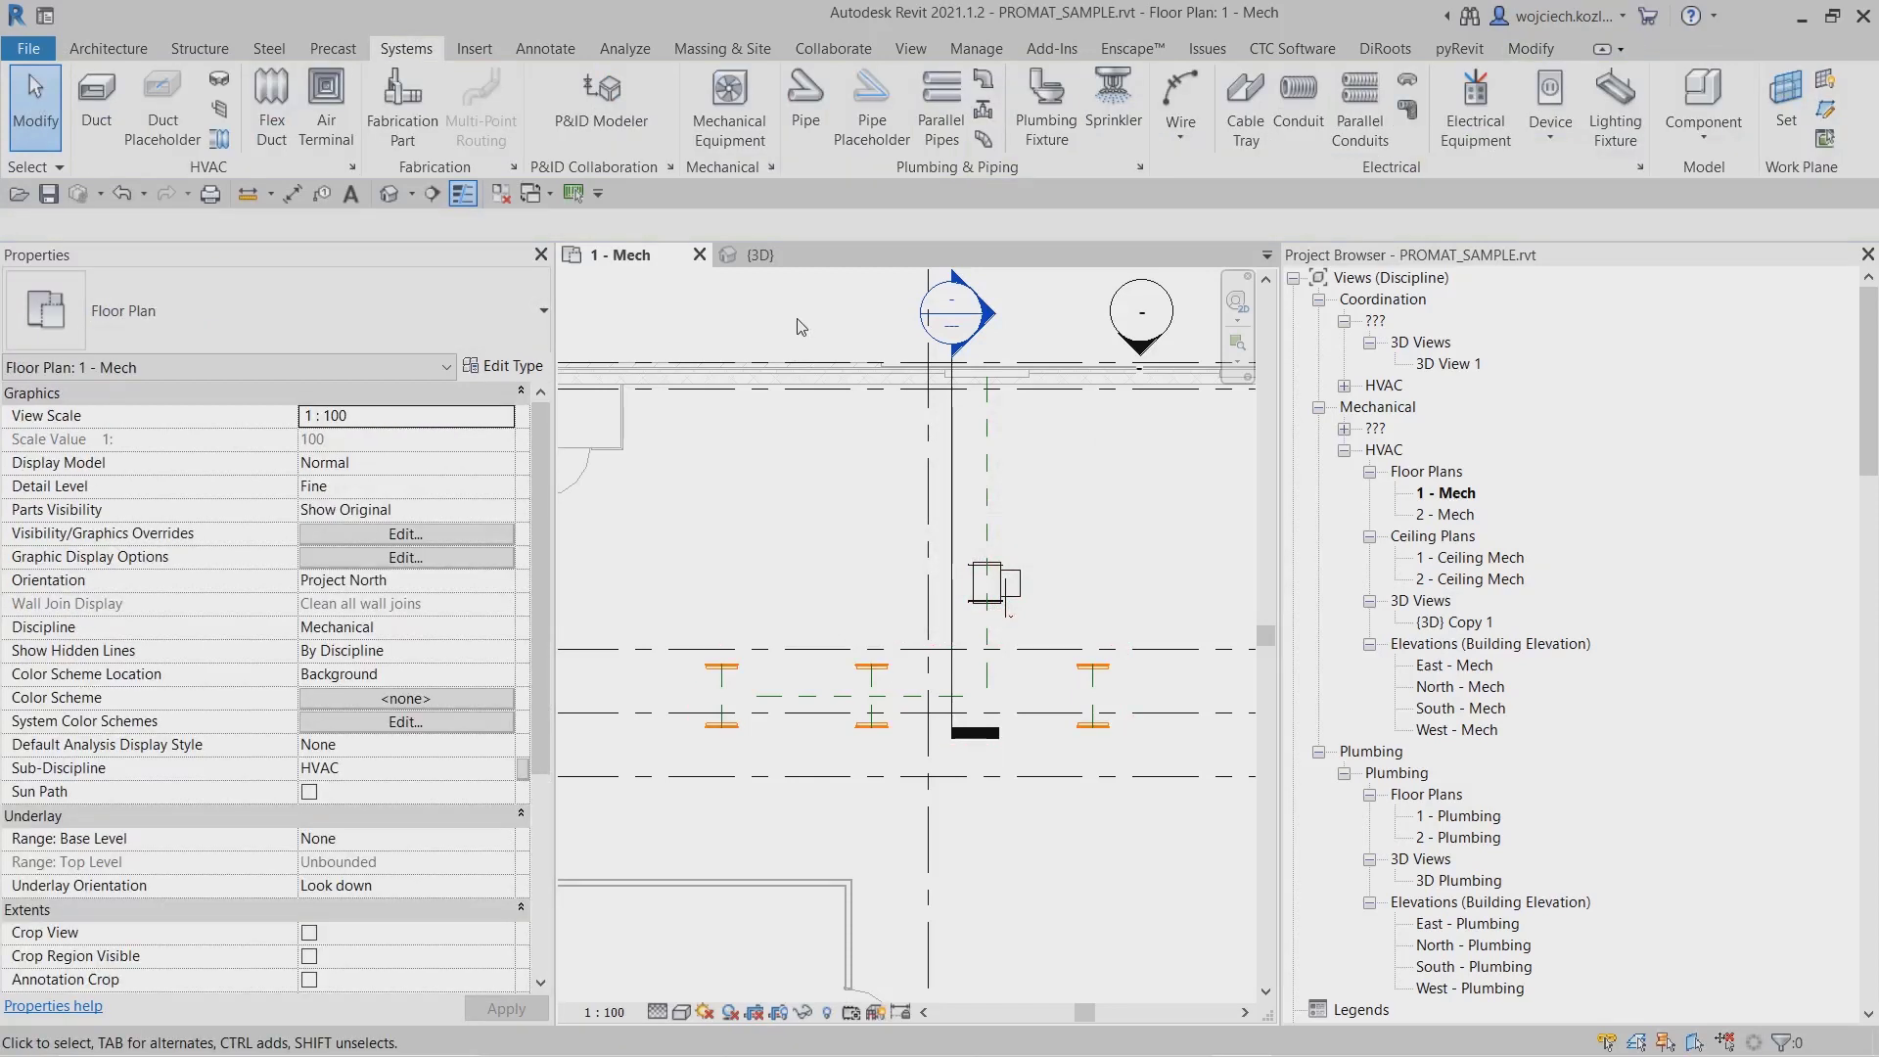
Set up a new Promat four-sided smoke extraction duct with a width of 400 and a height of 400.
{"action": "left_click", "coordinate": [98, 115]}
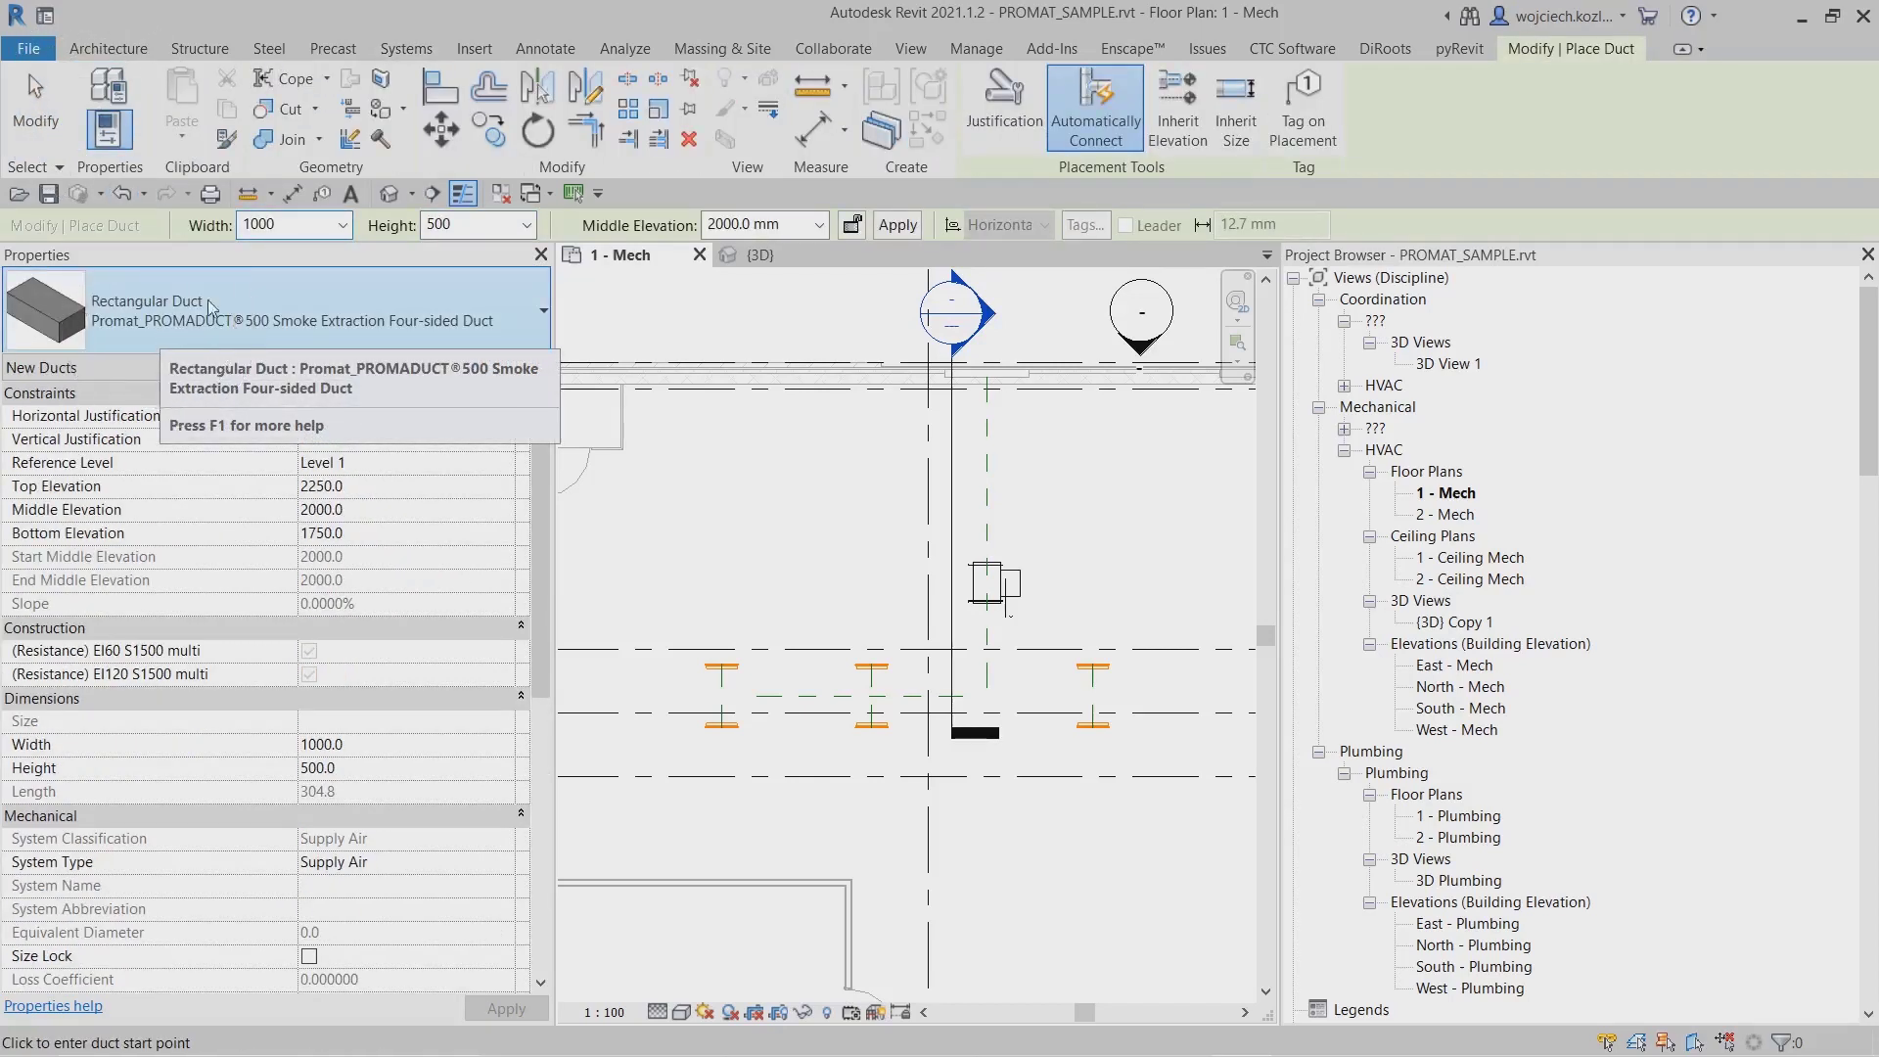
{"action": "left_click", "coordinate": [343, 227]}
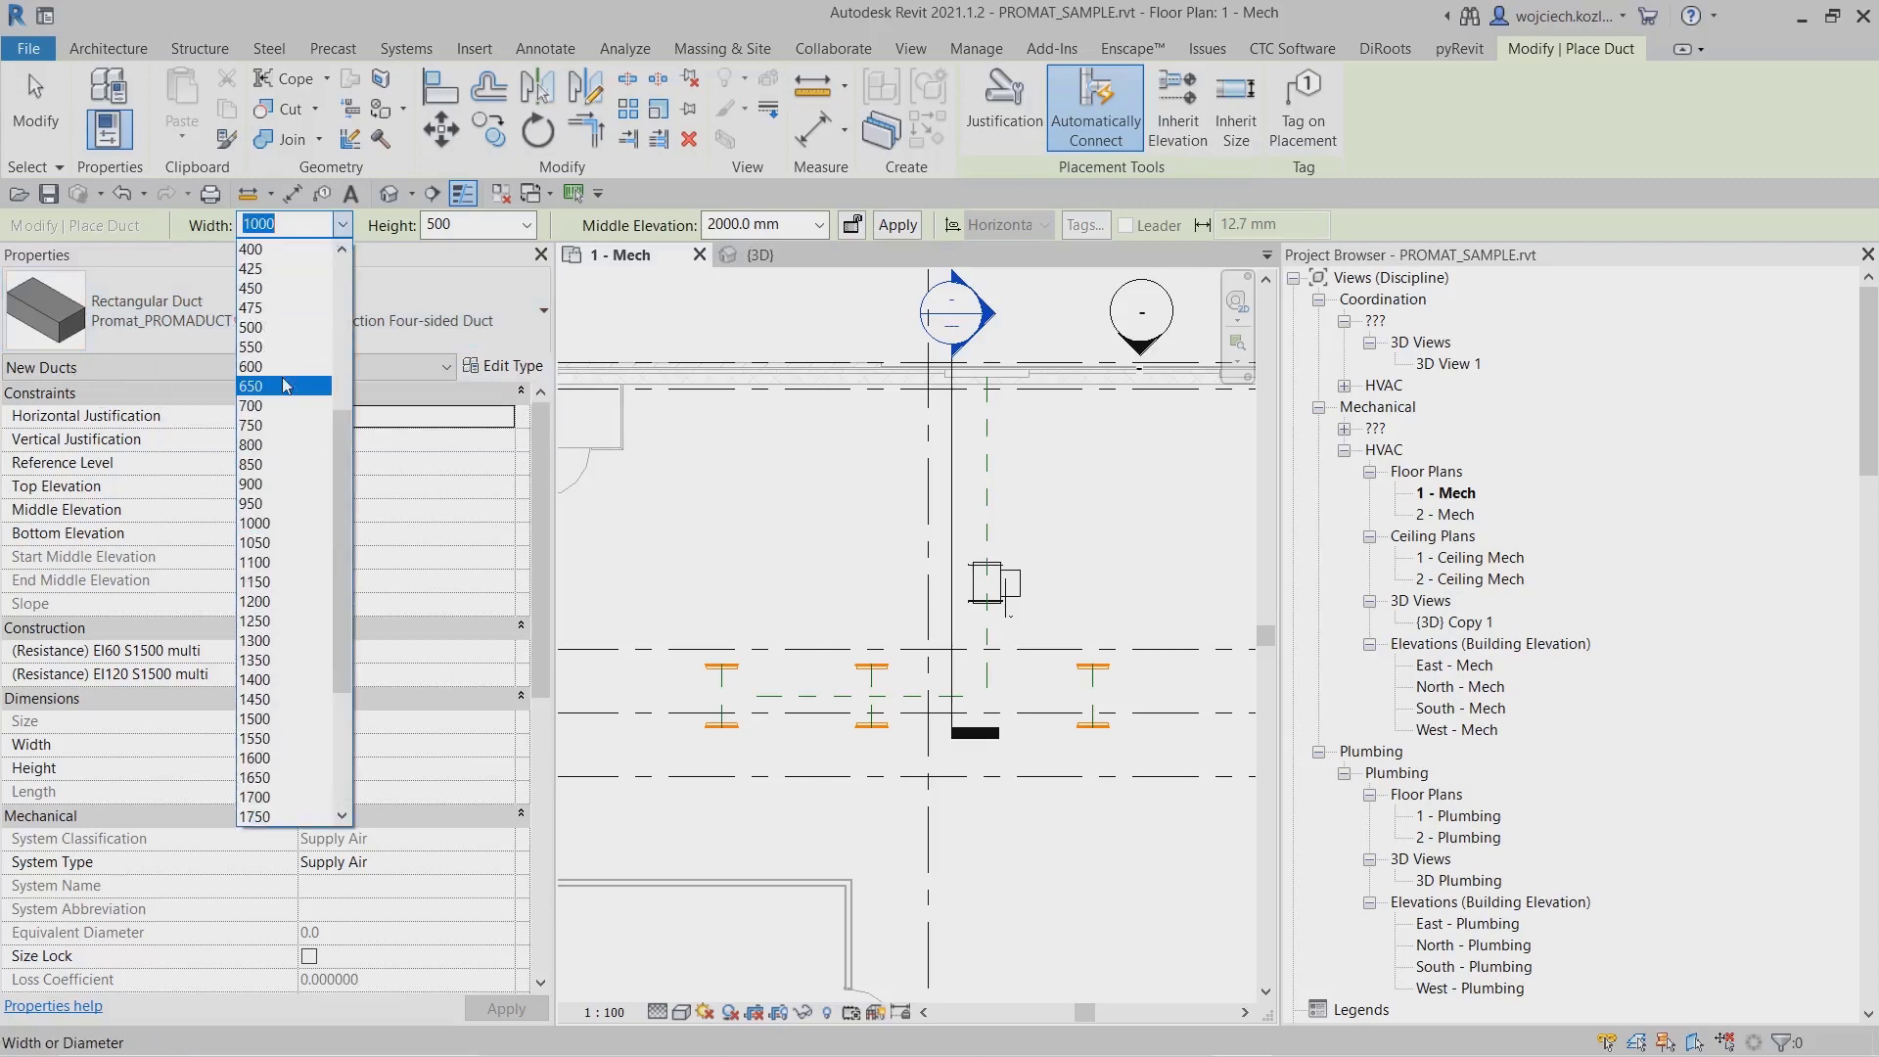
{"action": "left_click", "coordinate": [264, 250]}
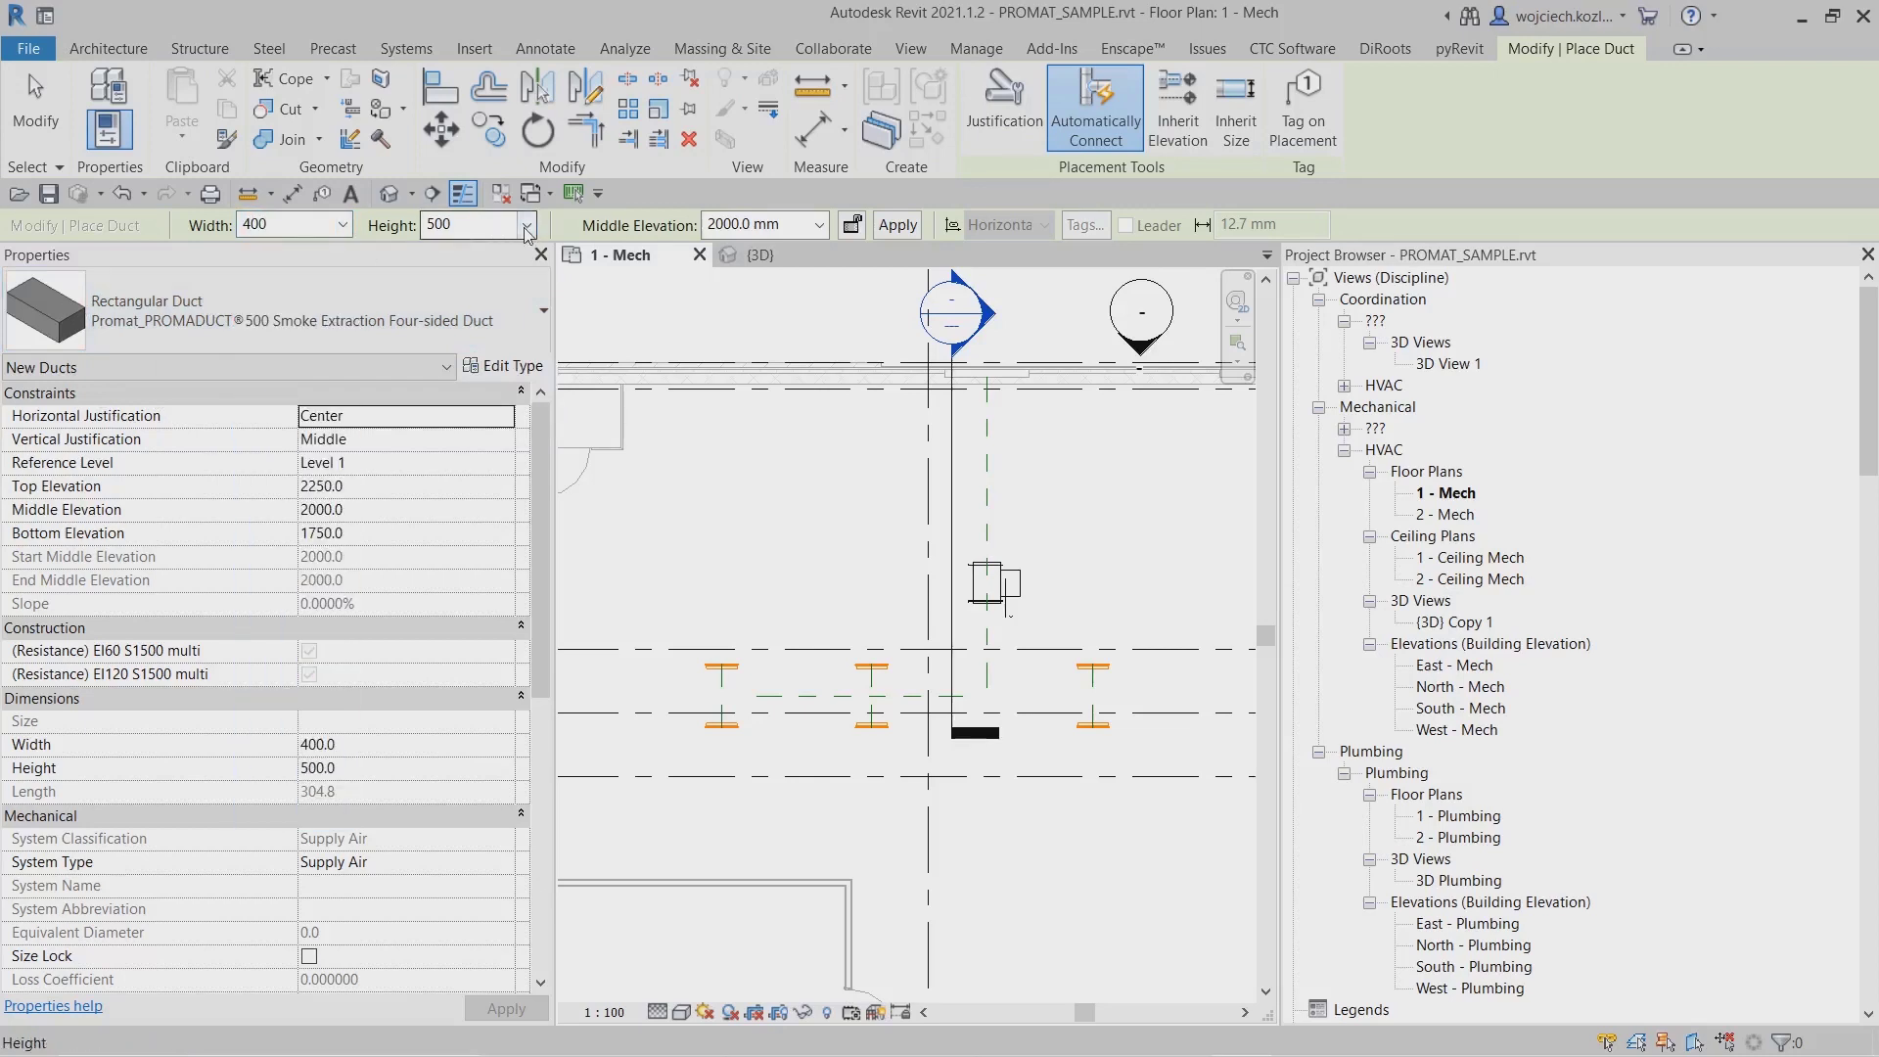
{"action": "left_click", "coordinate": [527, 225]}
{"action": "scroll", "coordinate": [509, 250], "scroll_direction": "up", "scroll_amount": 3}
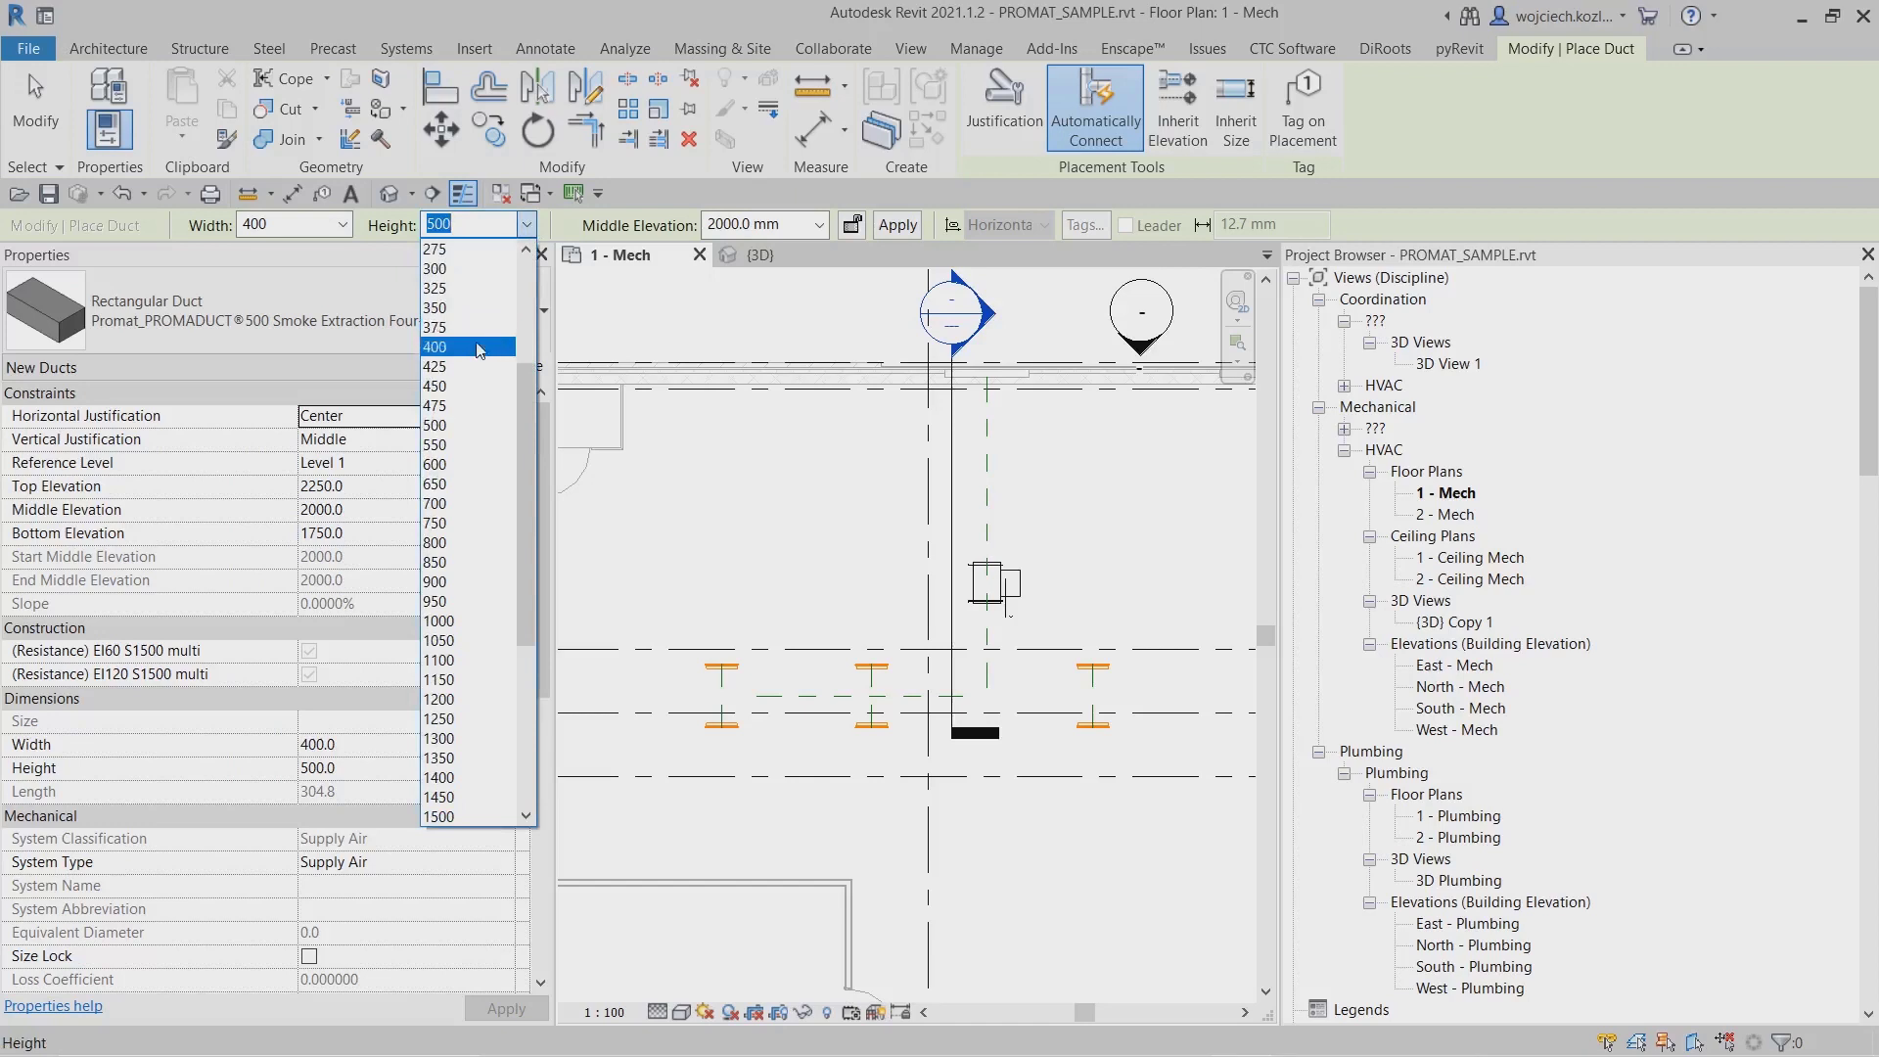
{"action": "left_click", "coordinate": [480, 351]}
Set the new duct's middle elevation to 3655 and its system type to Smoke extraction.
{"action": "left_click", "coordinate": [408, 507]}
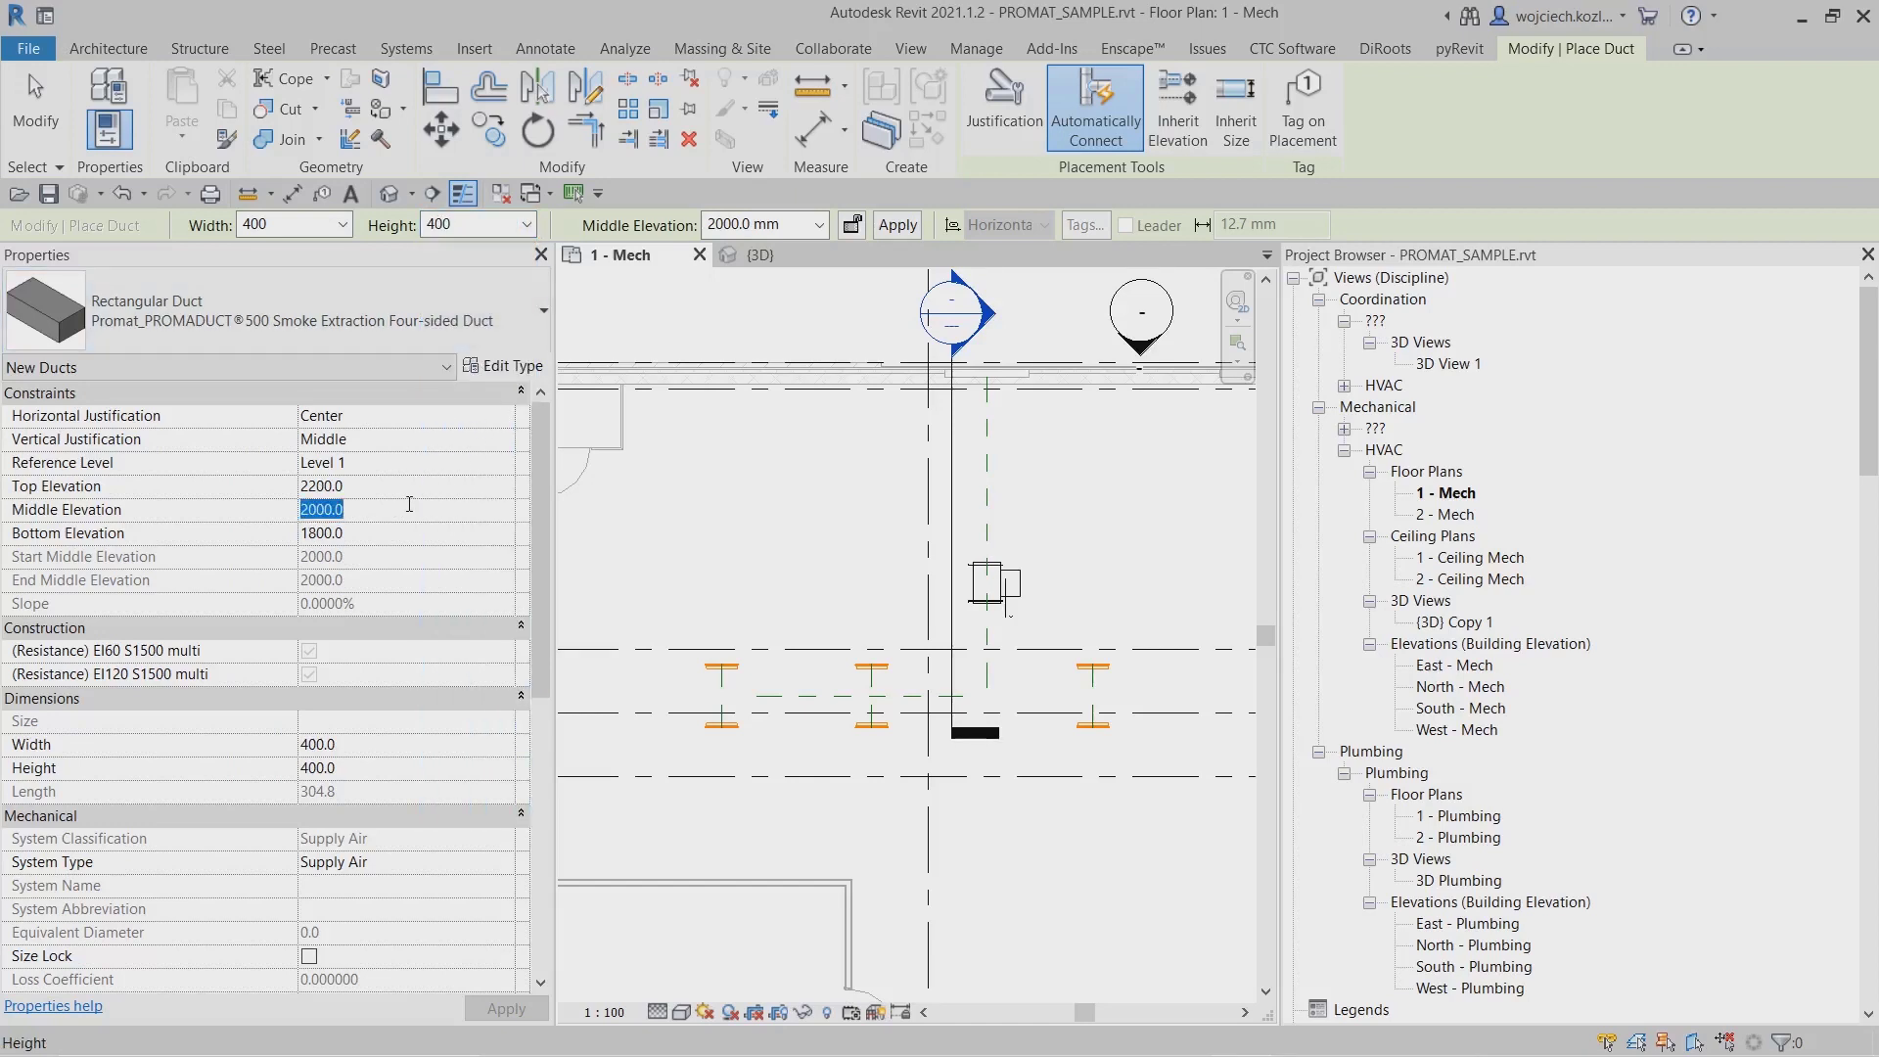
{"action": "type", "text": "3"}
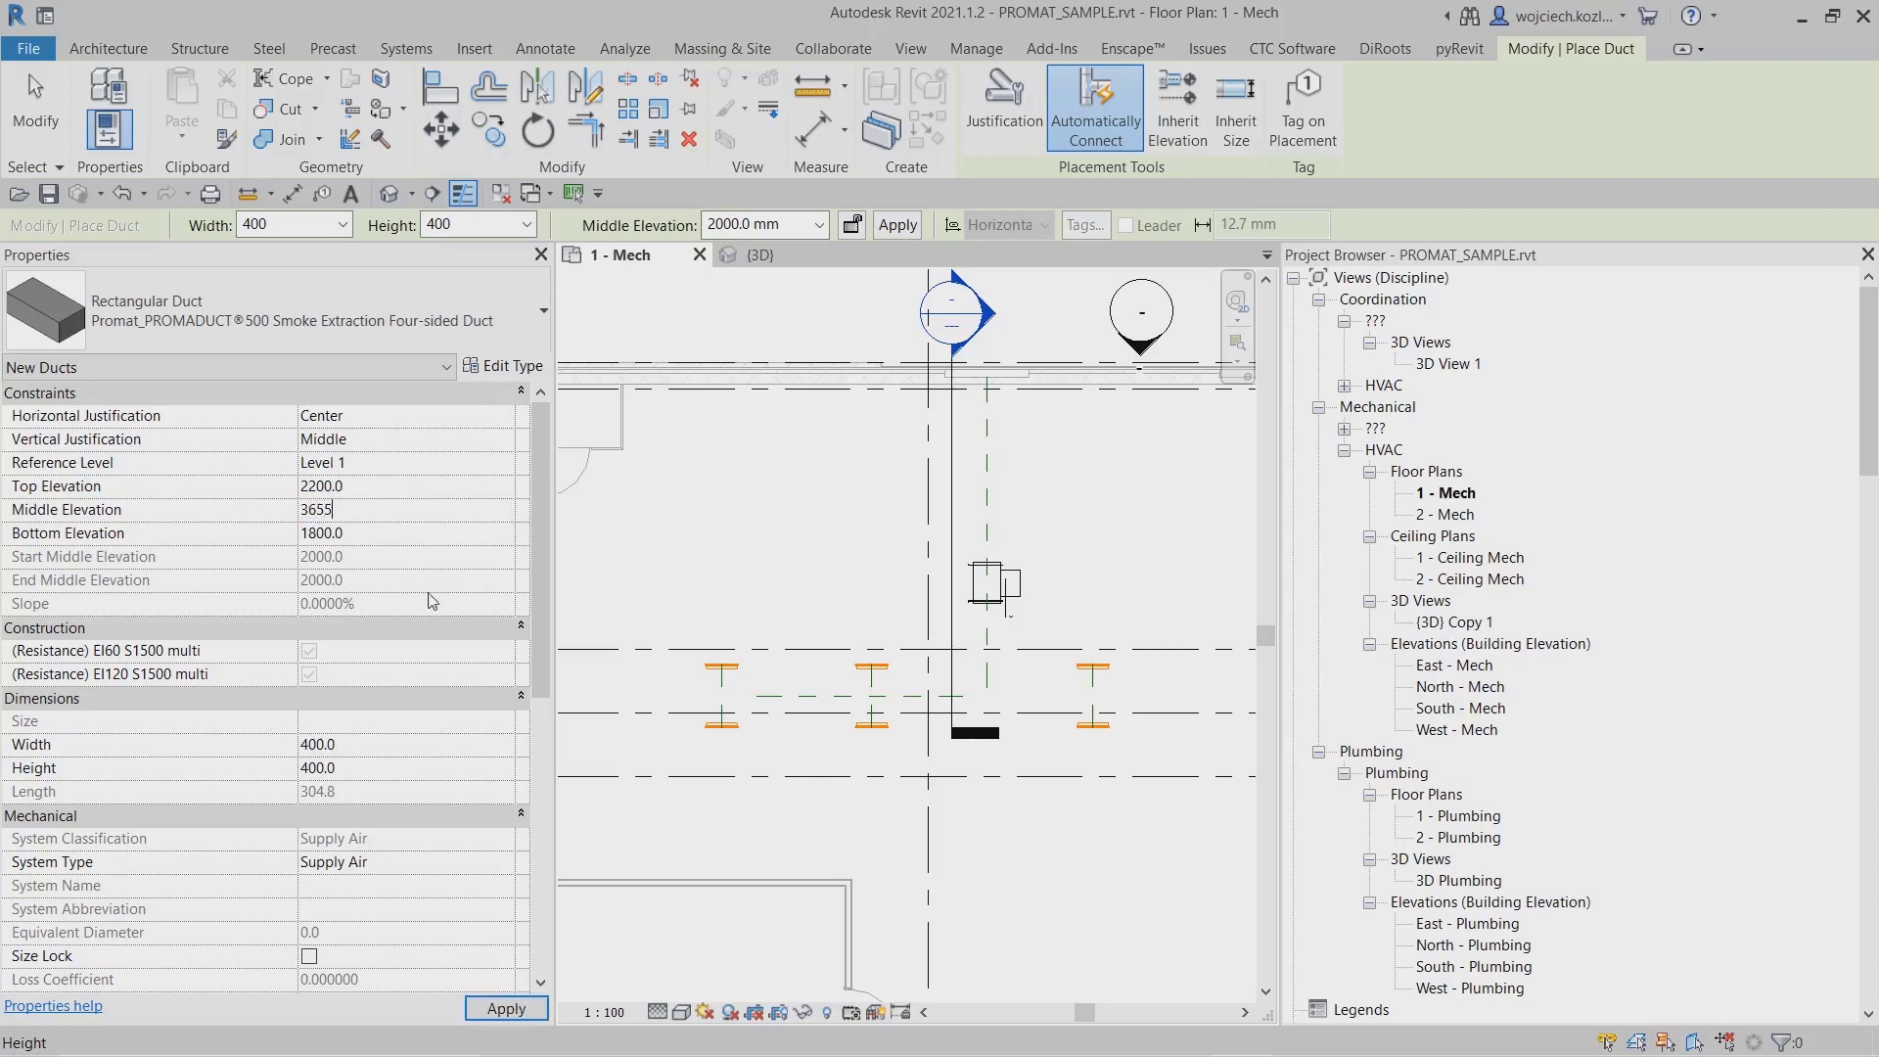
{"action": "type", "text": "655"}
{"action": "left_click", "coordinate": [504, 867]}
{"action": "left_click", "coordinate": [456, 926]}
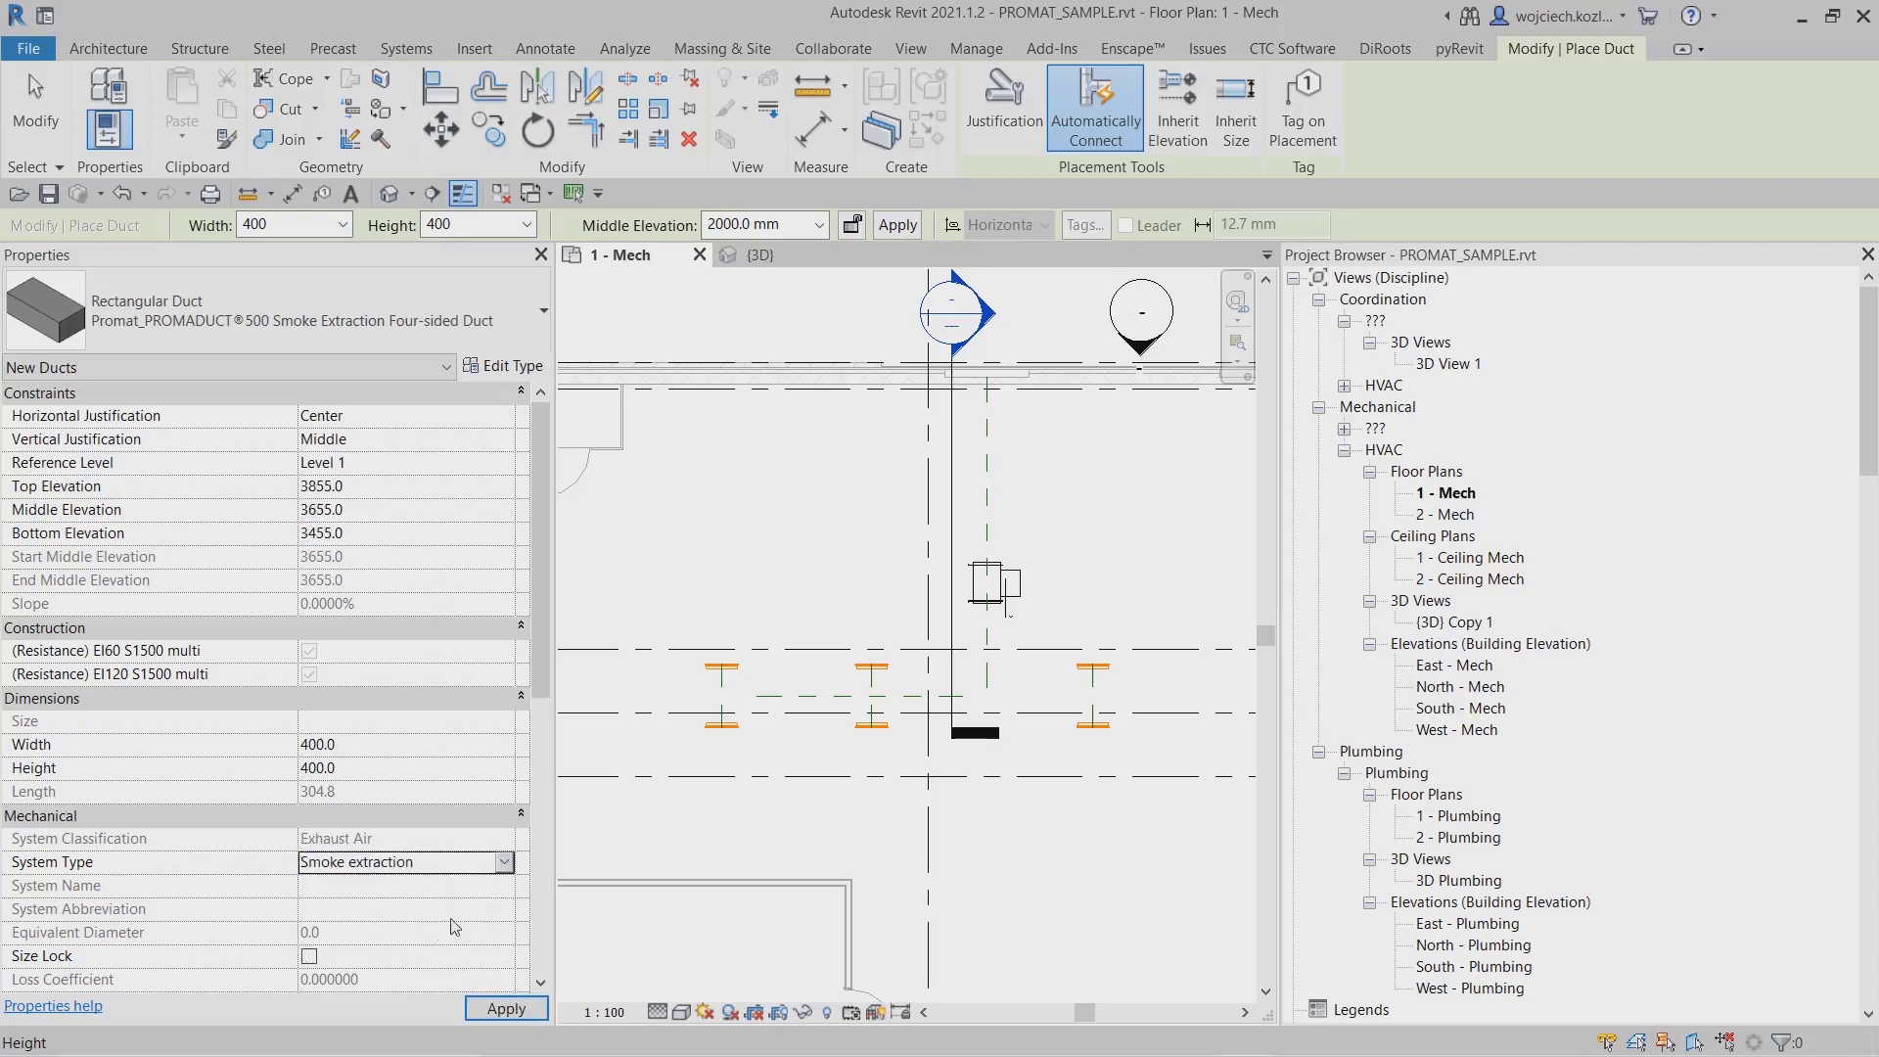
Draw the duct along the horizontal reference plane between the air terminals, then turn it up the vertical reference plane, ending just below the mechanical unit.
{"action": "scroll", "coordinate": [676, 696], "scroll_direction": "up", "scroll_amount": 3}
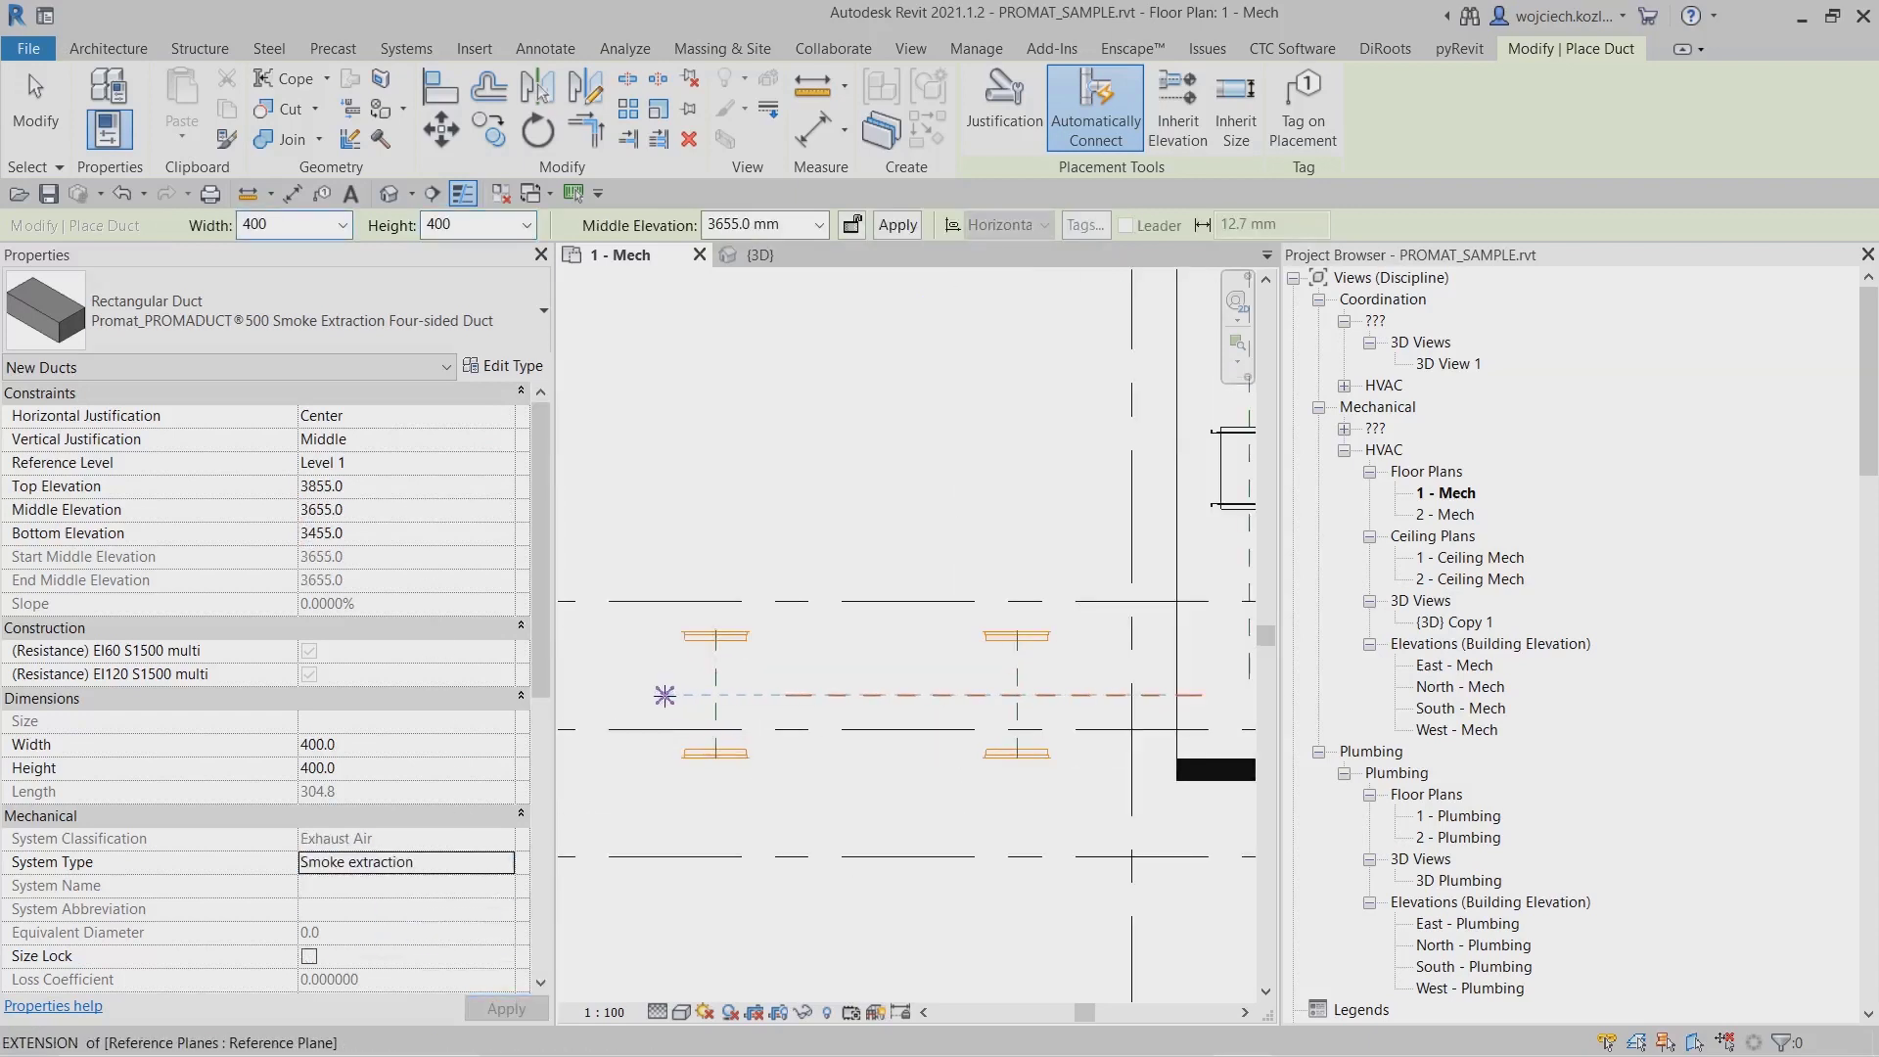
{"action": "left_click", "coordinate": [664, 696]}
{"action": "middle_click_drag", "start_coordinate": [968, 701], "coordinate": [815, 692]}
{"action": "scroll", "coordinate": [815, 692], "scroll_direction": "down", "scroll_amount": 1}
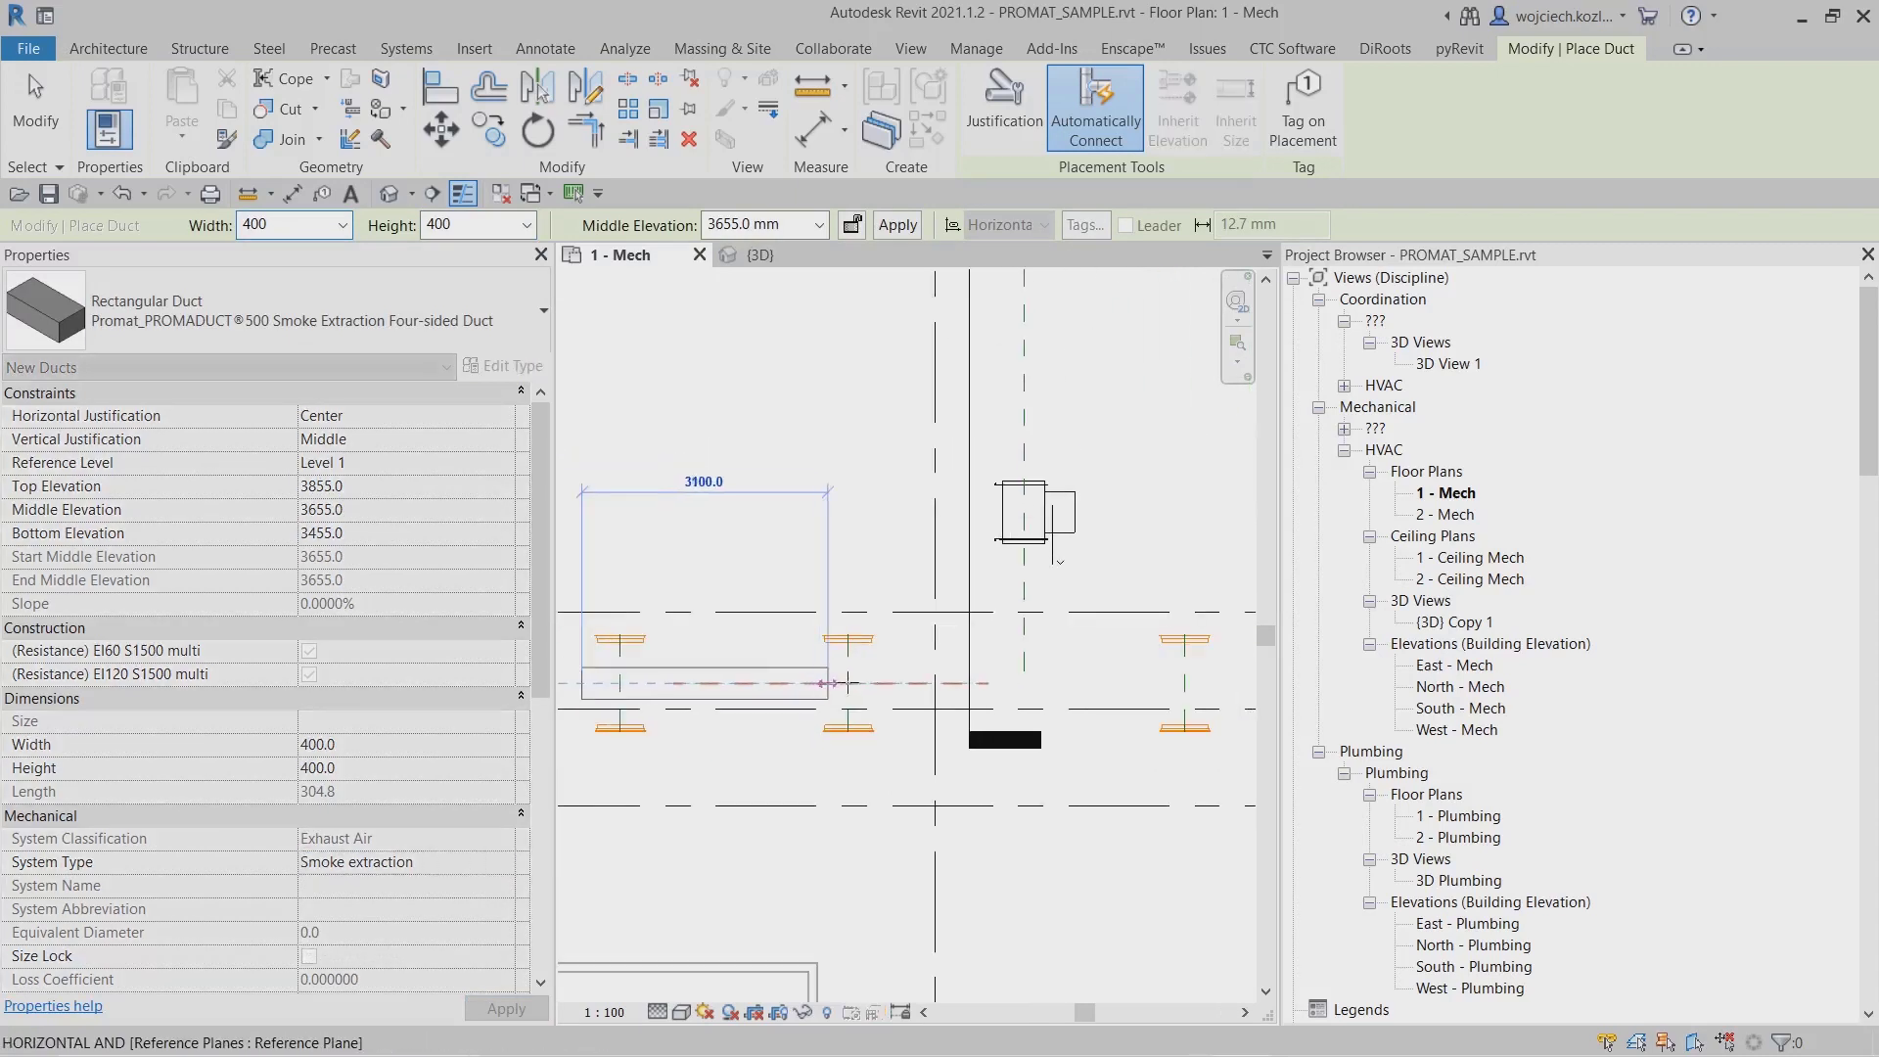
{"action": "left_click", "coordinate": [1024, 682]}
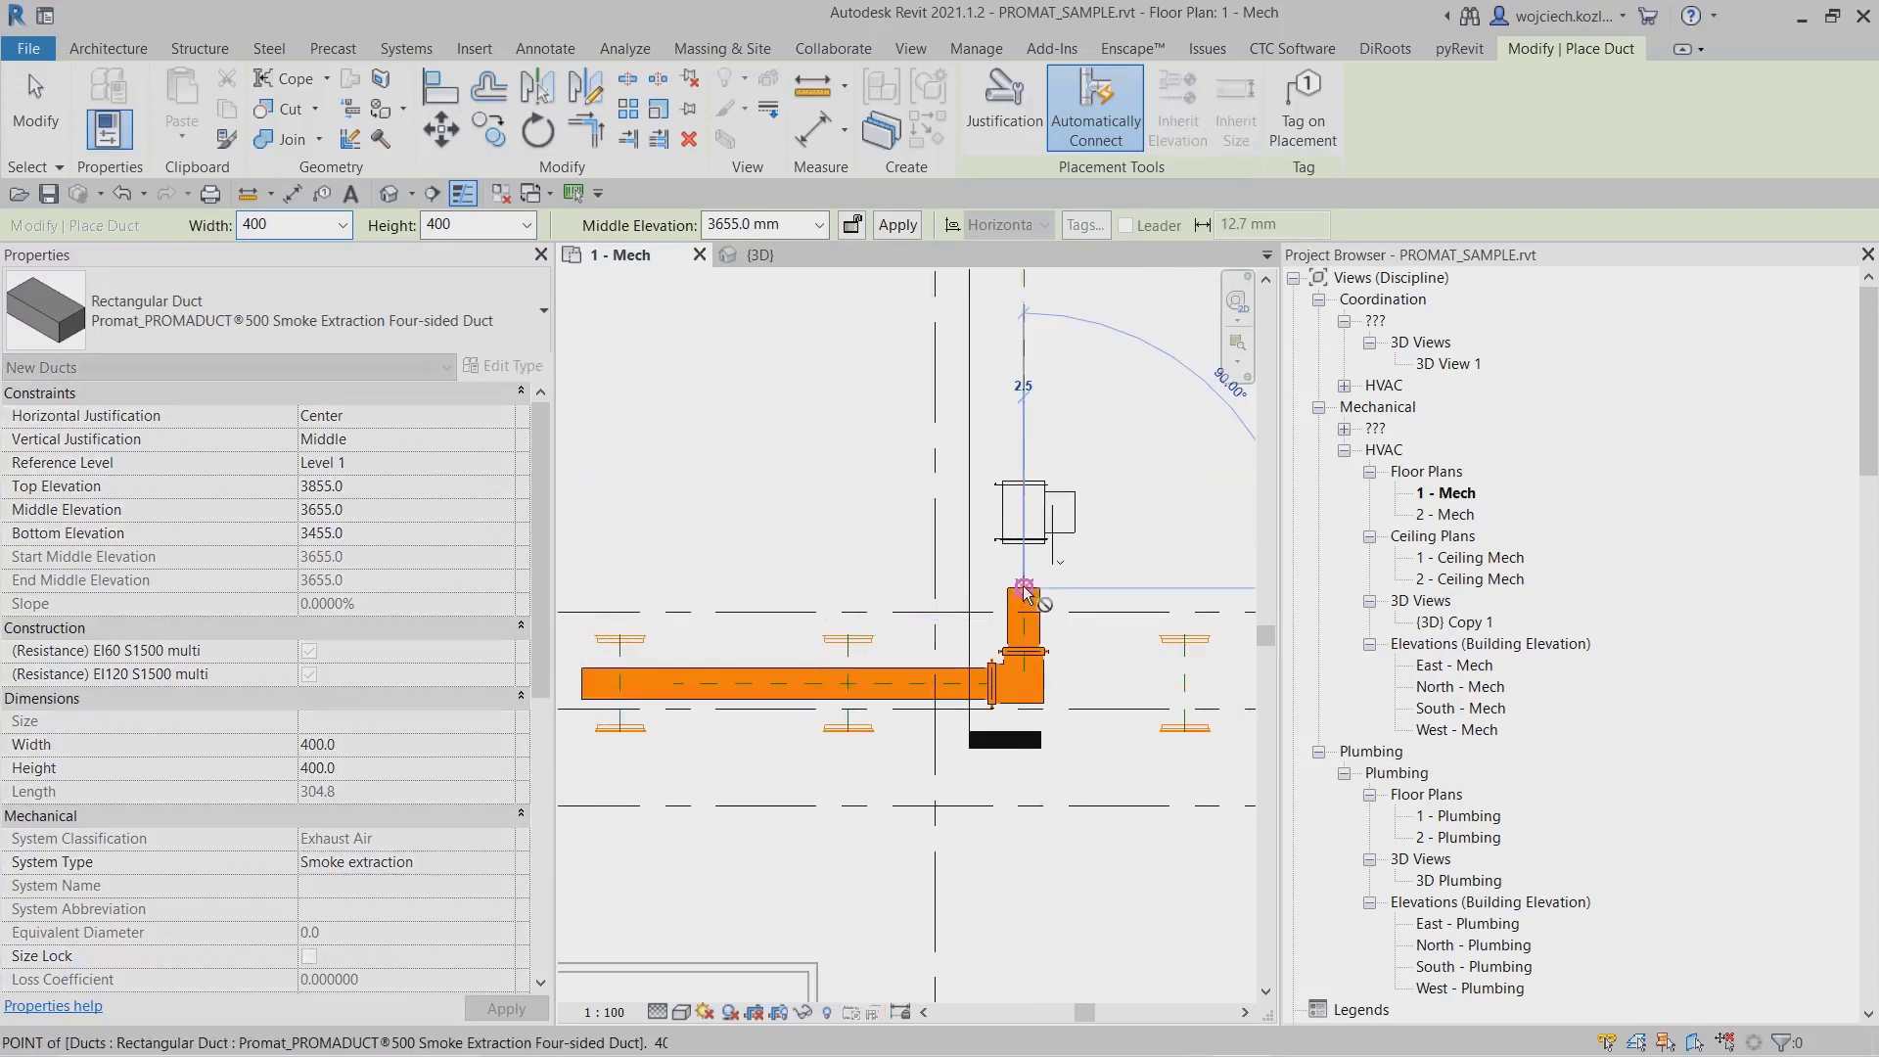
{"action": "left_click", "coordinate": [1025, 592]}
{"action": "key", "text": "Escape"}
{"action": "key", "text": "Escape"}
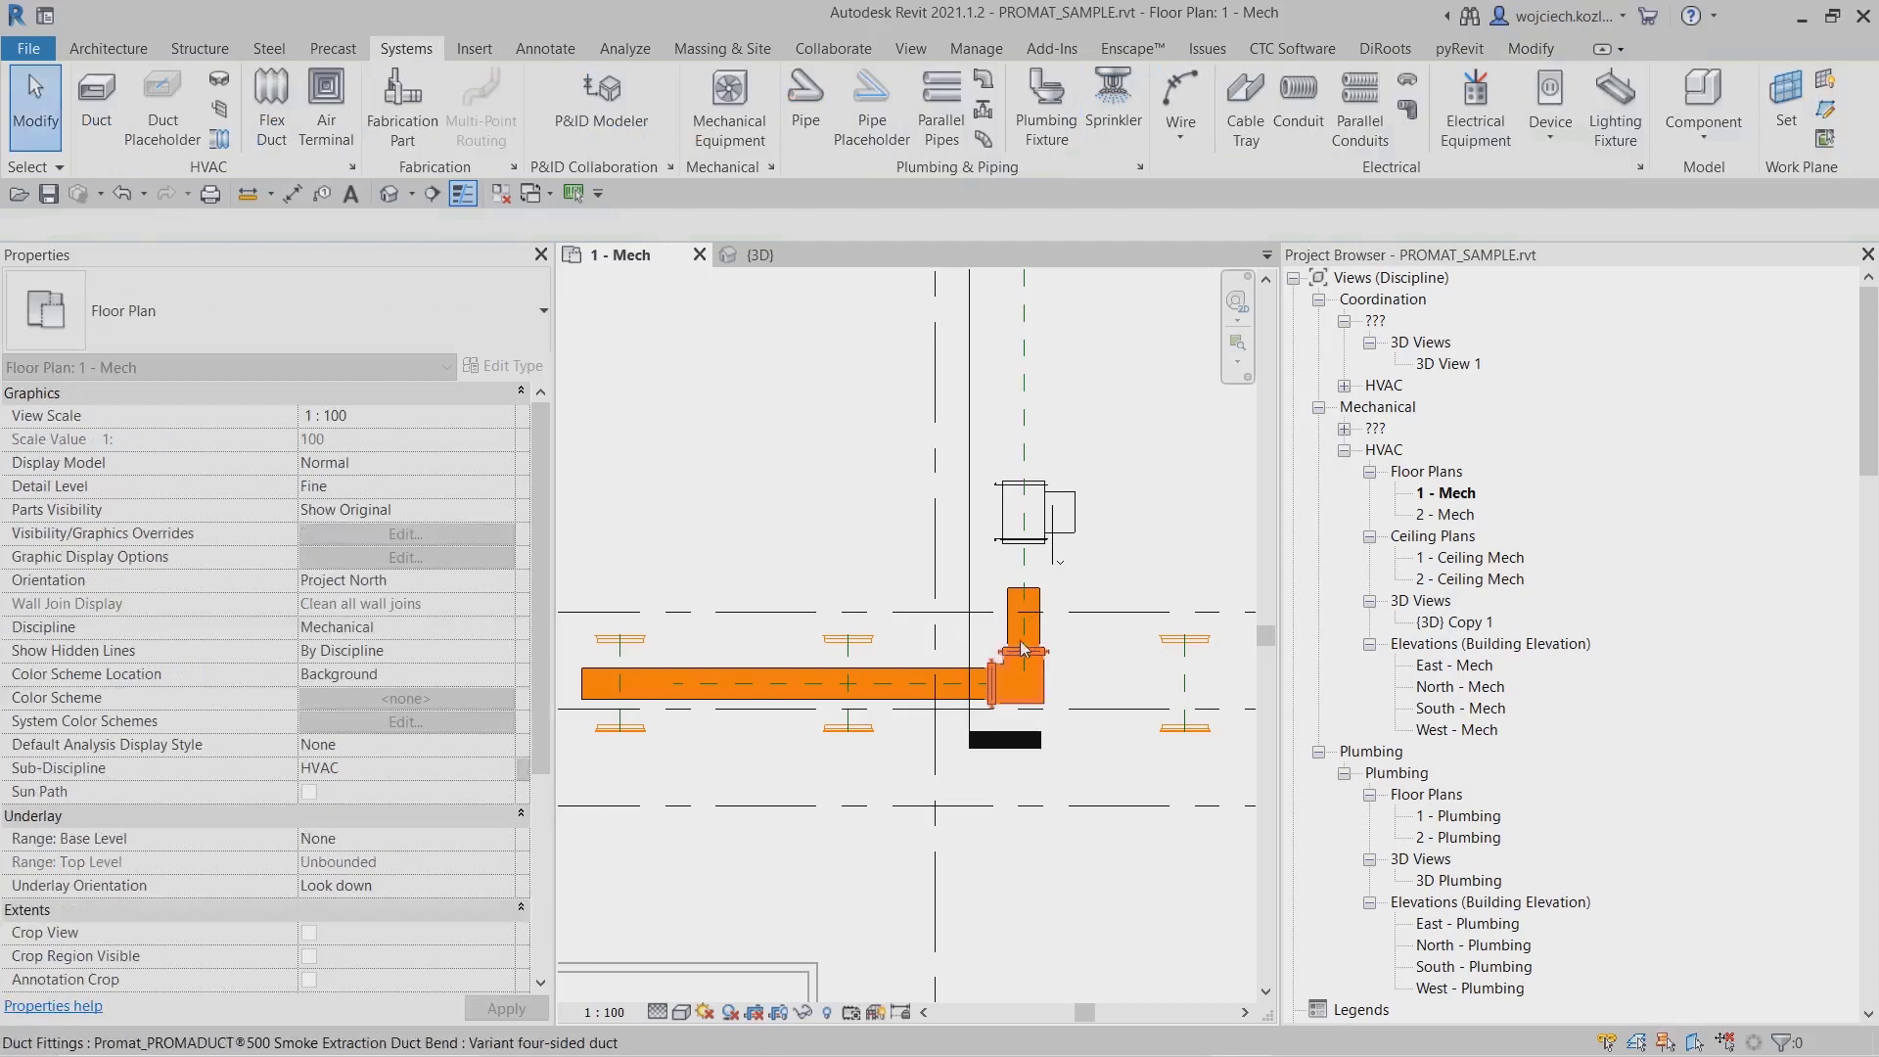
Convert the bend at the duct corner into a tee with an open end facing the remaining pair of air terminals.
{"action": "middle_click_drag", "start_coordinate": [1104, 679], "coordinate": [1163, 667]}
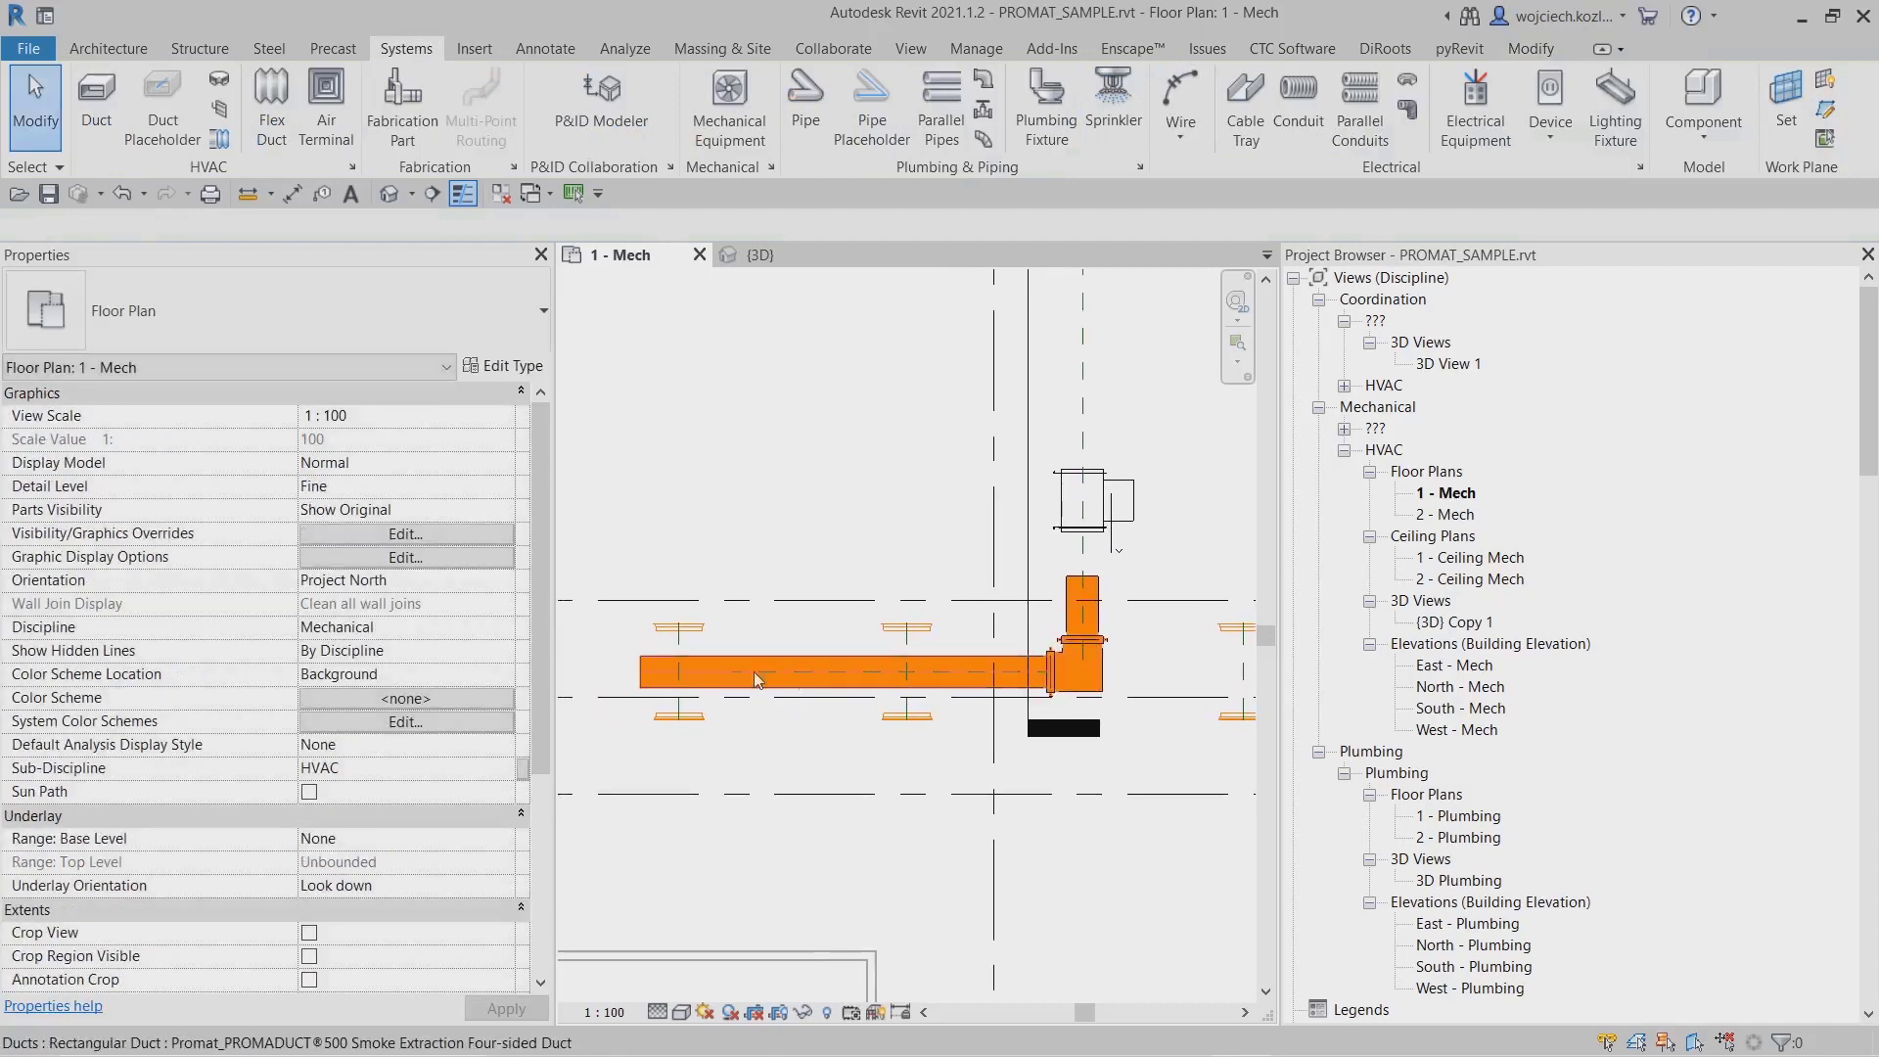
{"action": "left_click", "coordinate": [688, 673]}
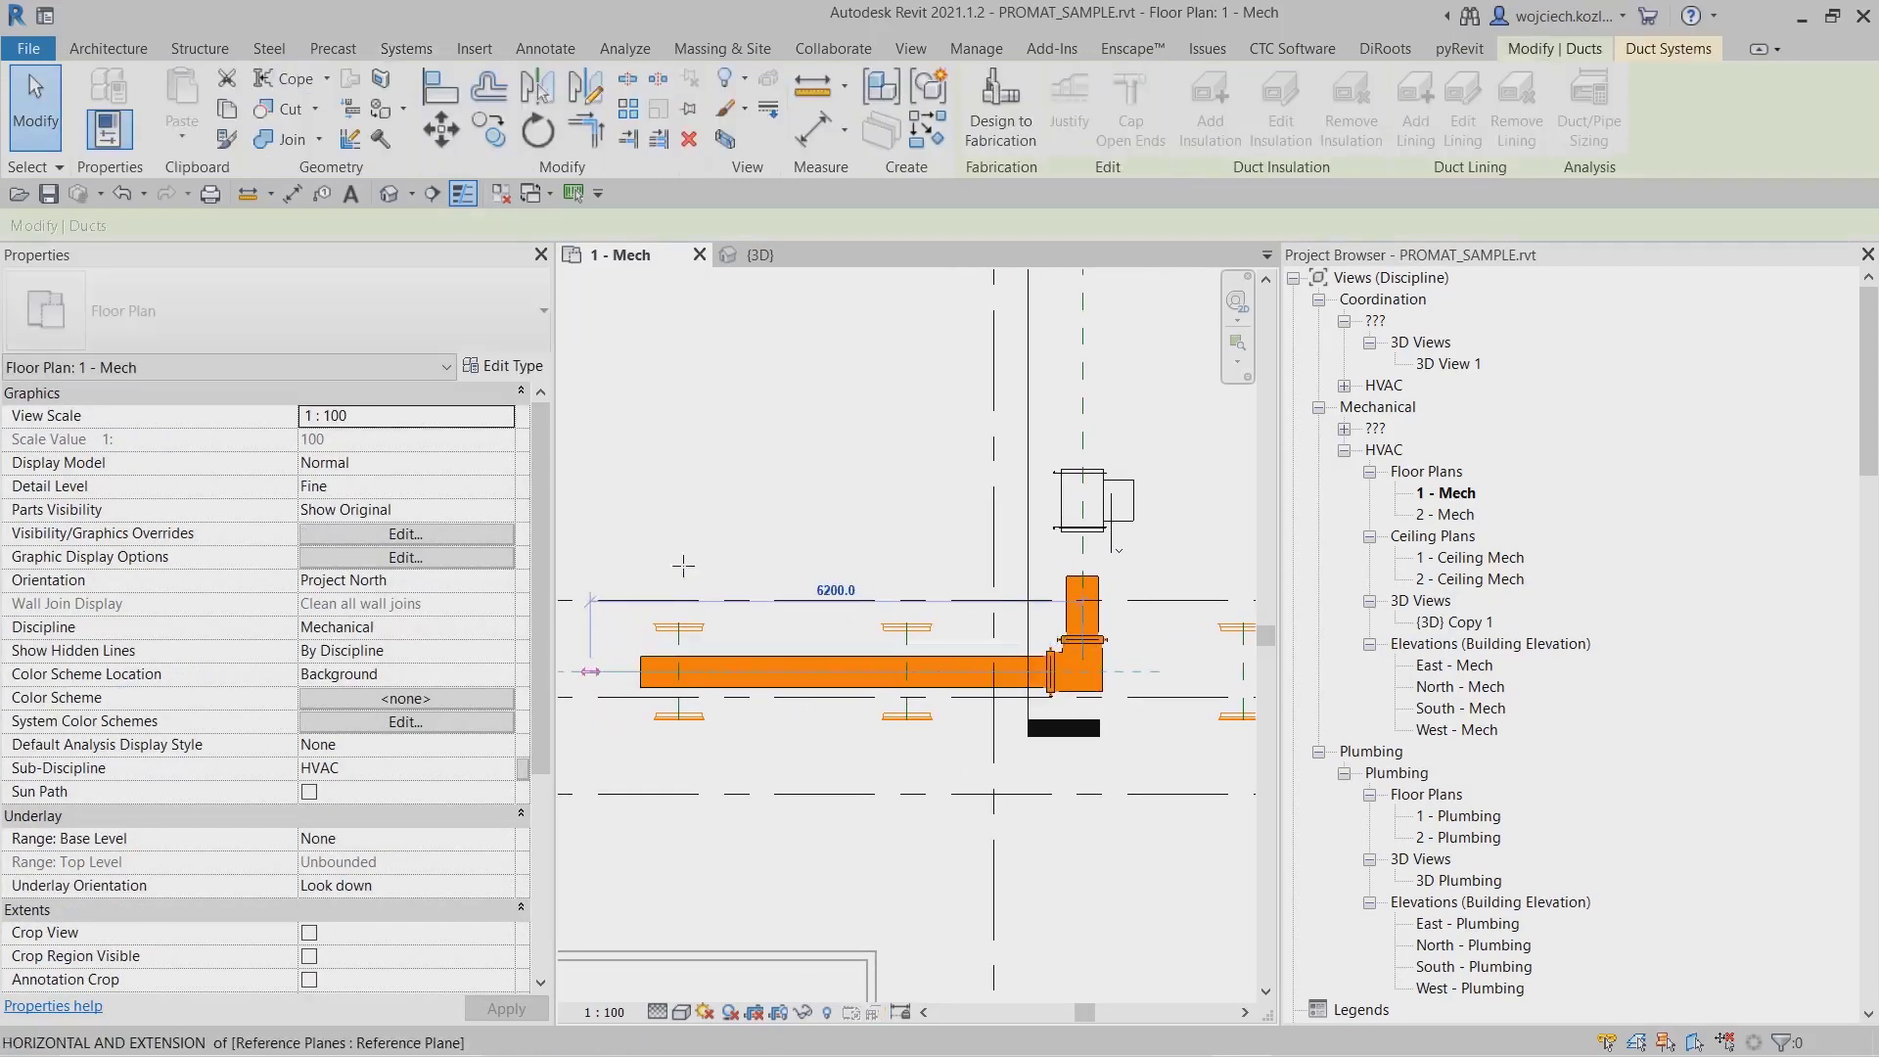
{"action": "left_click", "coordinate": [718, 518]}
{"action": "scroll", "coordinate": [1143, 659], "scroll_direction": "up", "scroll_amount": 1}
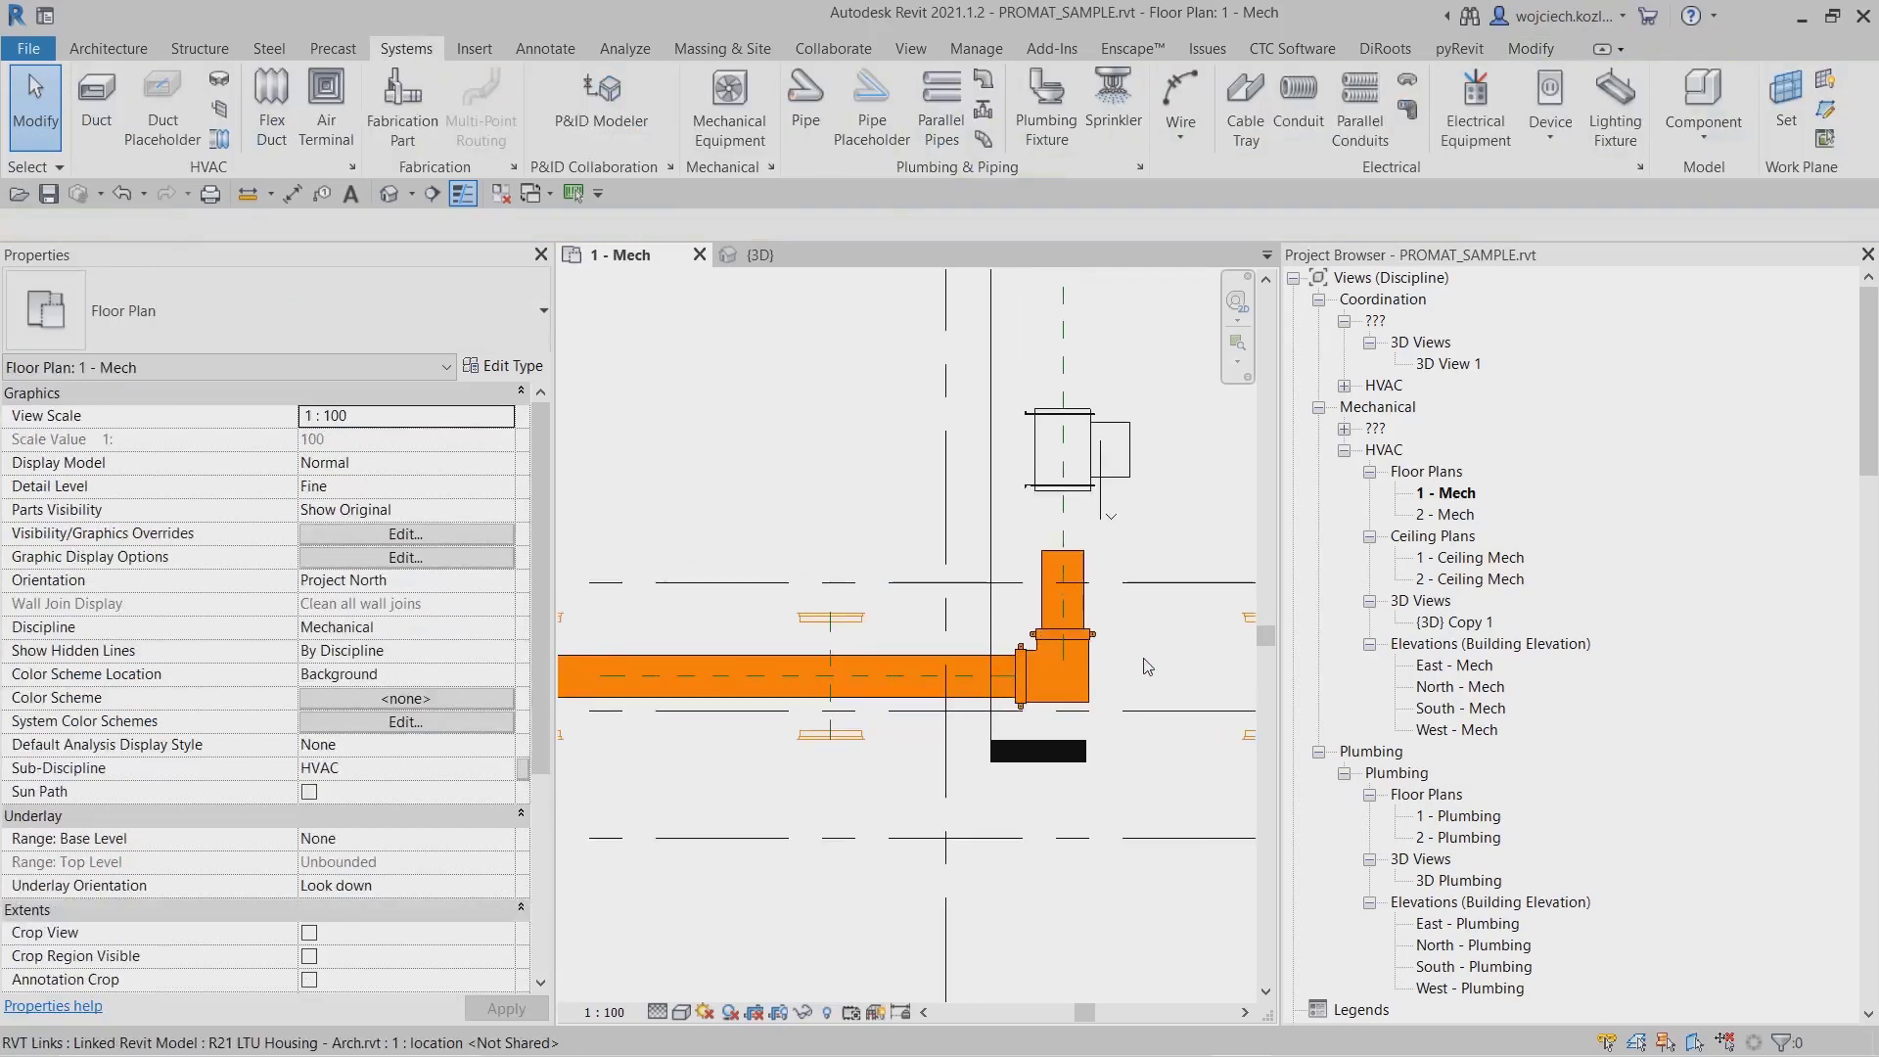
{"action": "middle_click_drag", "start_coordinate": [1143, 660], "coordinate": [984, 666]}
{"action": "left_click", "coordinate": [1030, 677]}
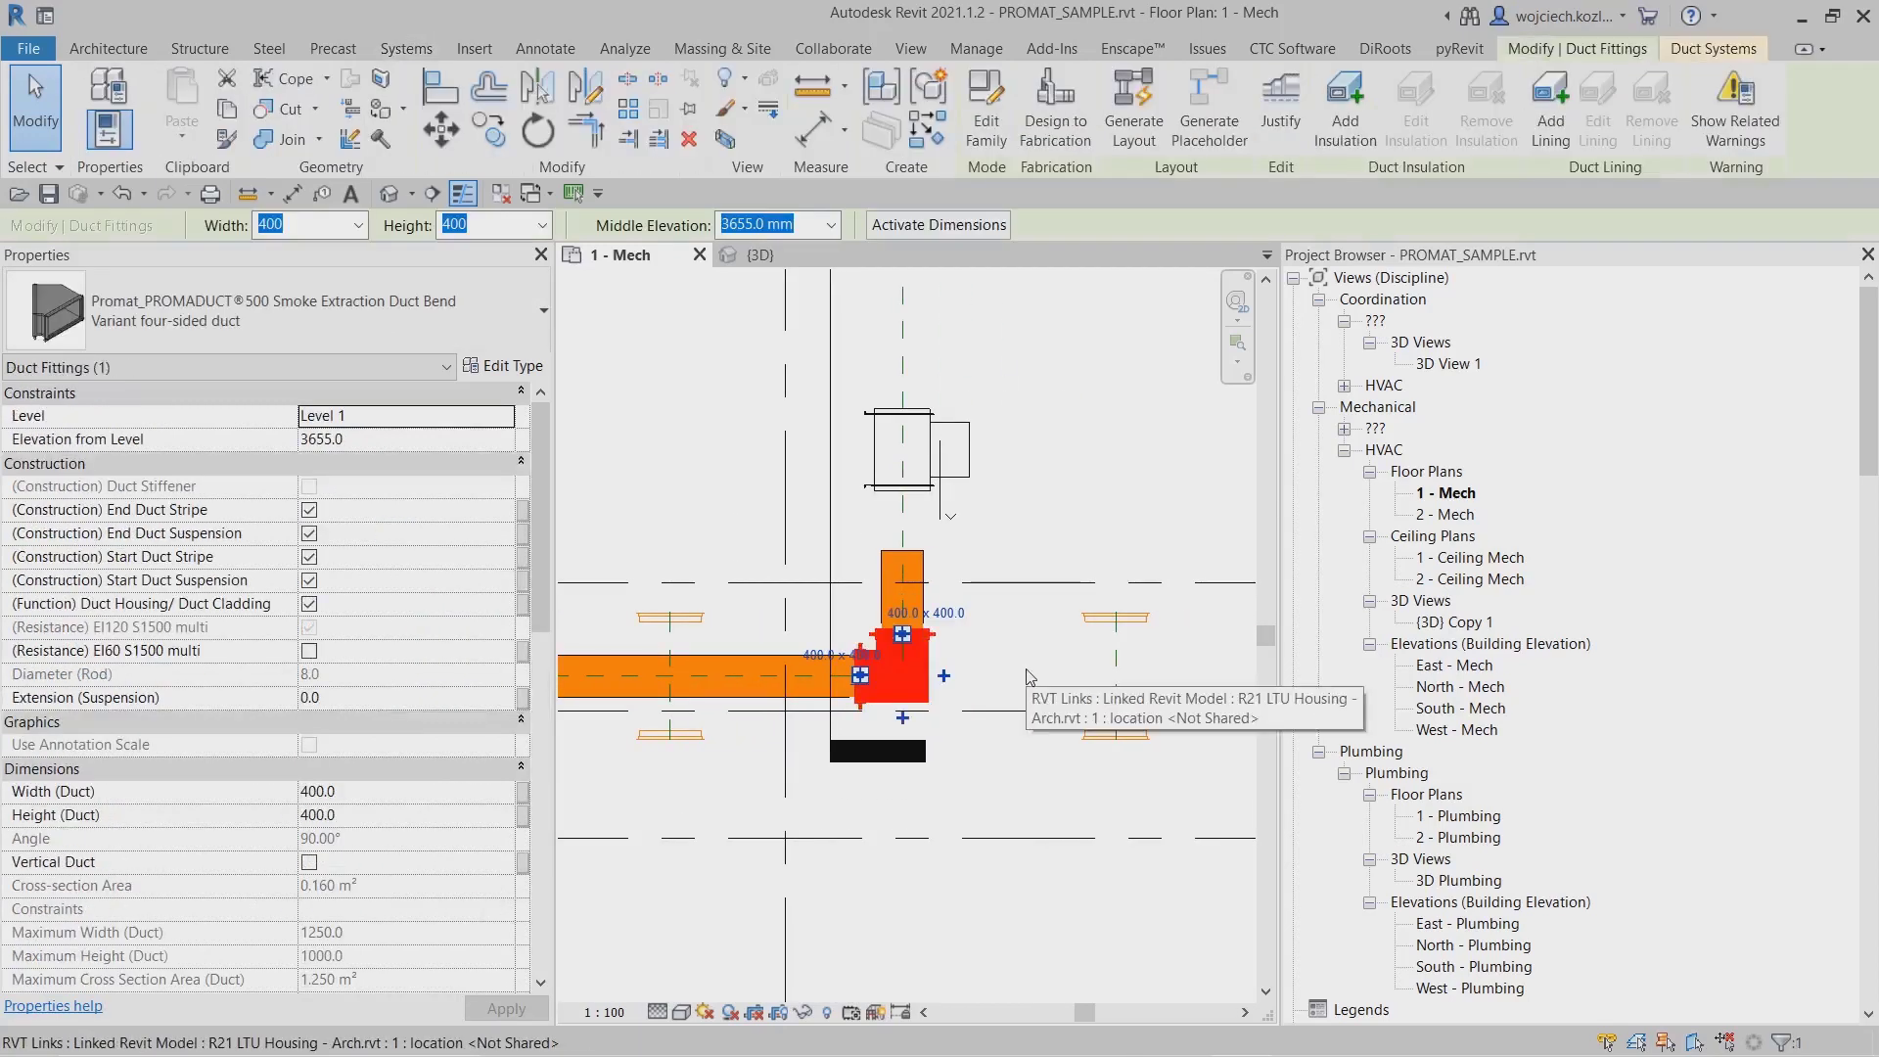
{"action": "left_click", "coordinate": [944, 677]}
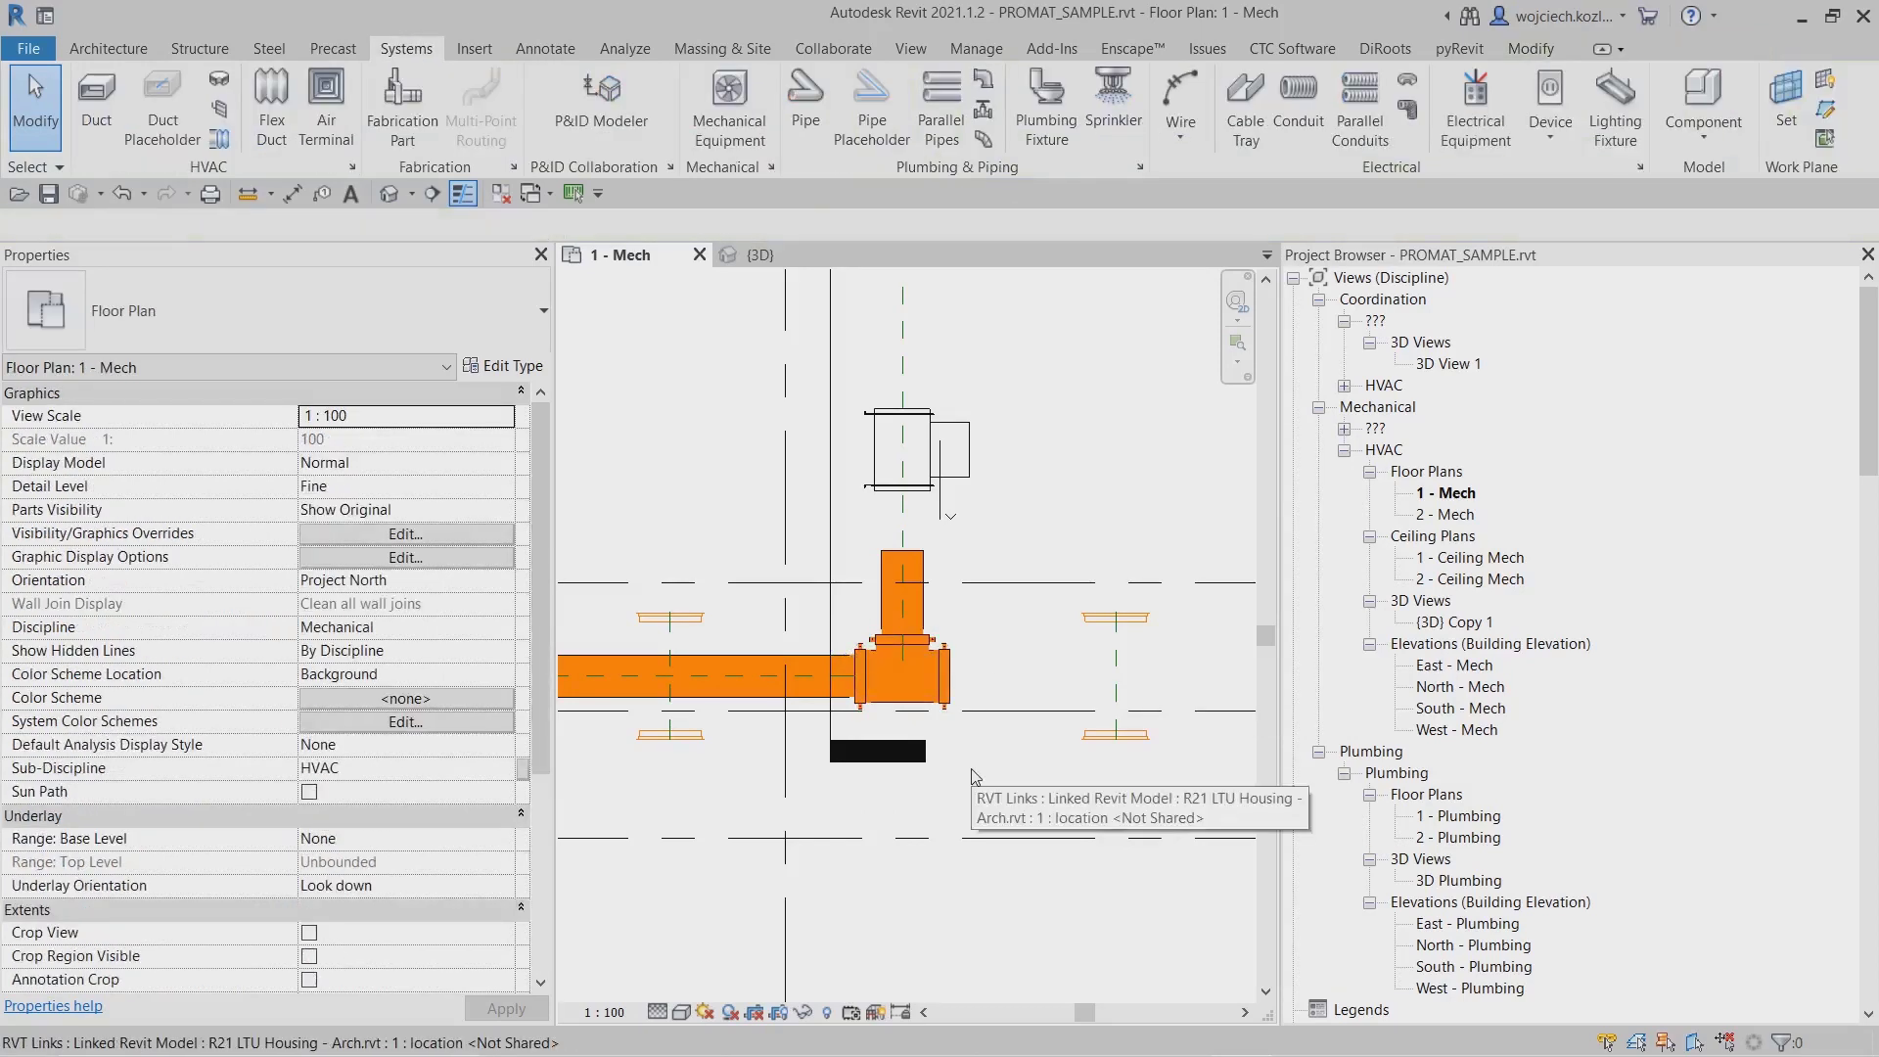
Draw a duct about 2500 mm long from the tee's open end along the reference plane, past the remaining pair of air terminals.
{"action": "middle_click_drag", "start_coordinate": [1028, 544], "coordinate": [1009, 487]}
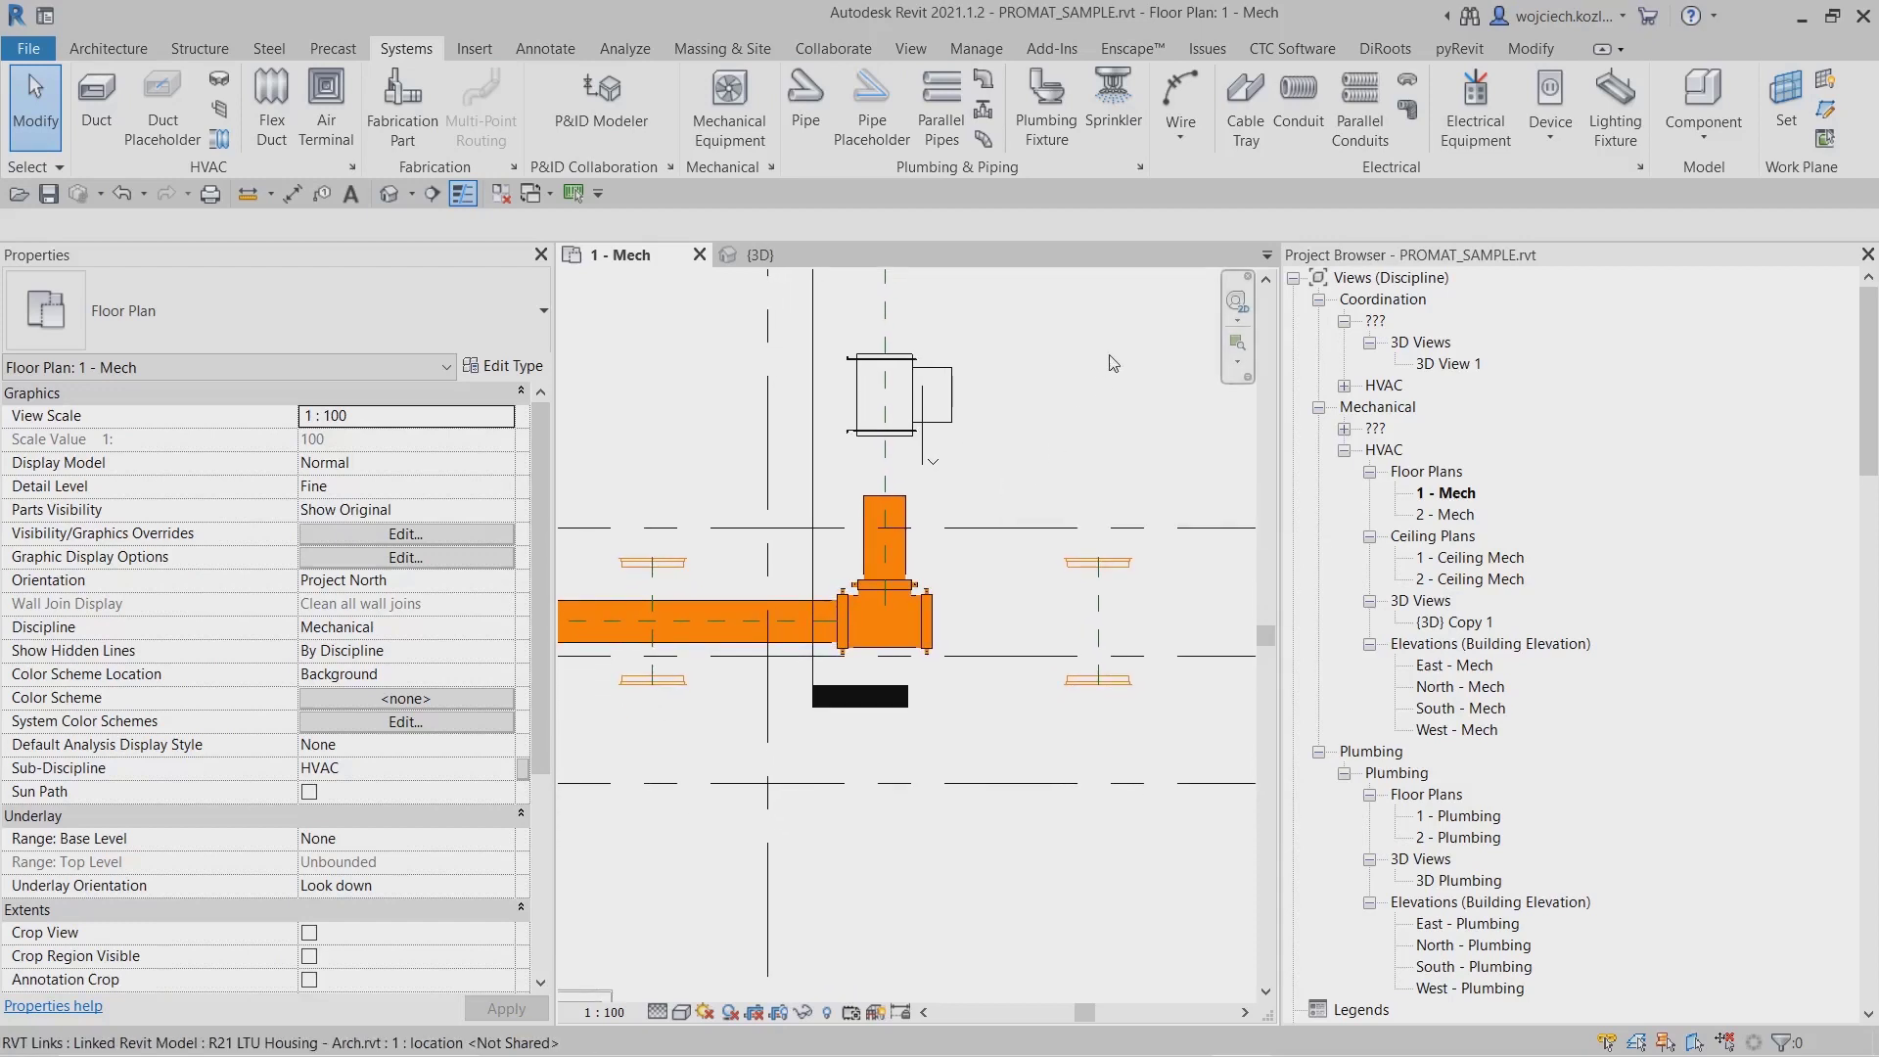
{"action": "left_click", "coordinate": [932, 634]}
{"action": "right_click", "coordinate": [929, 626]}
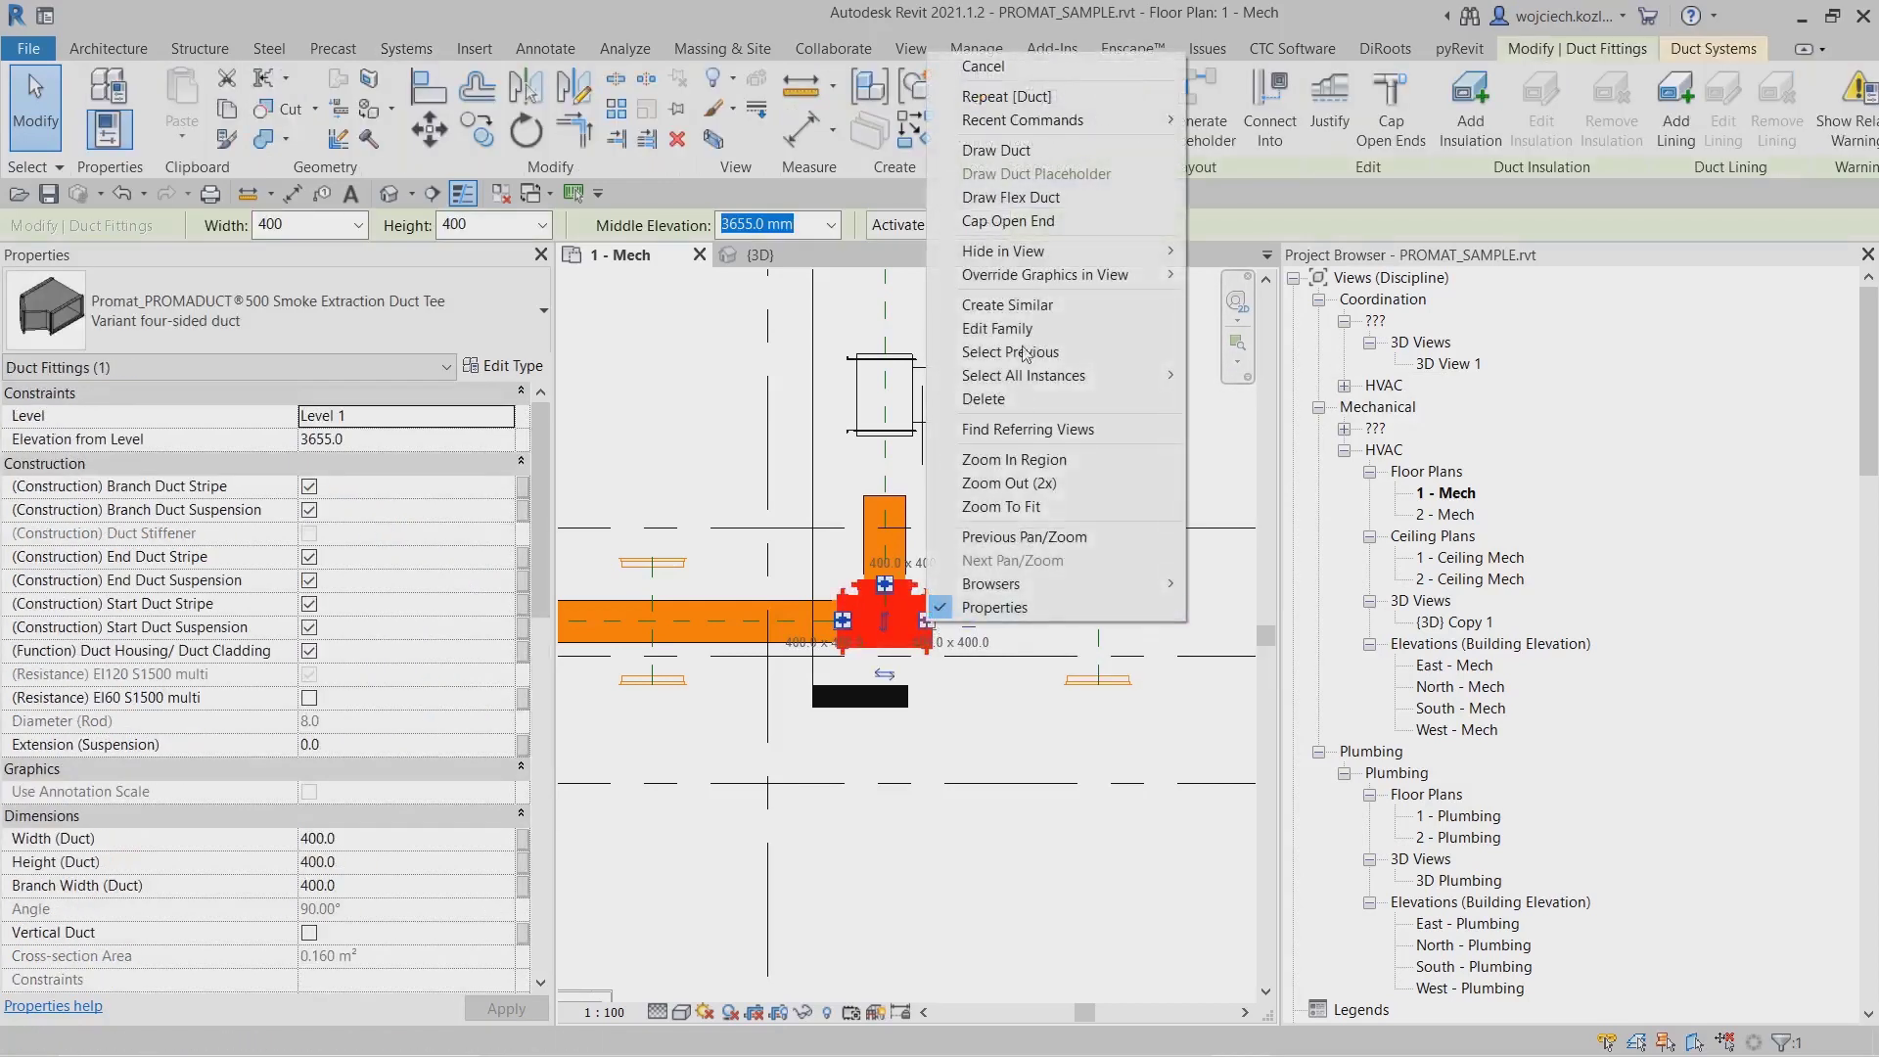
{"action": "left_click", "coordinate": [1023, 147]}
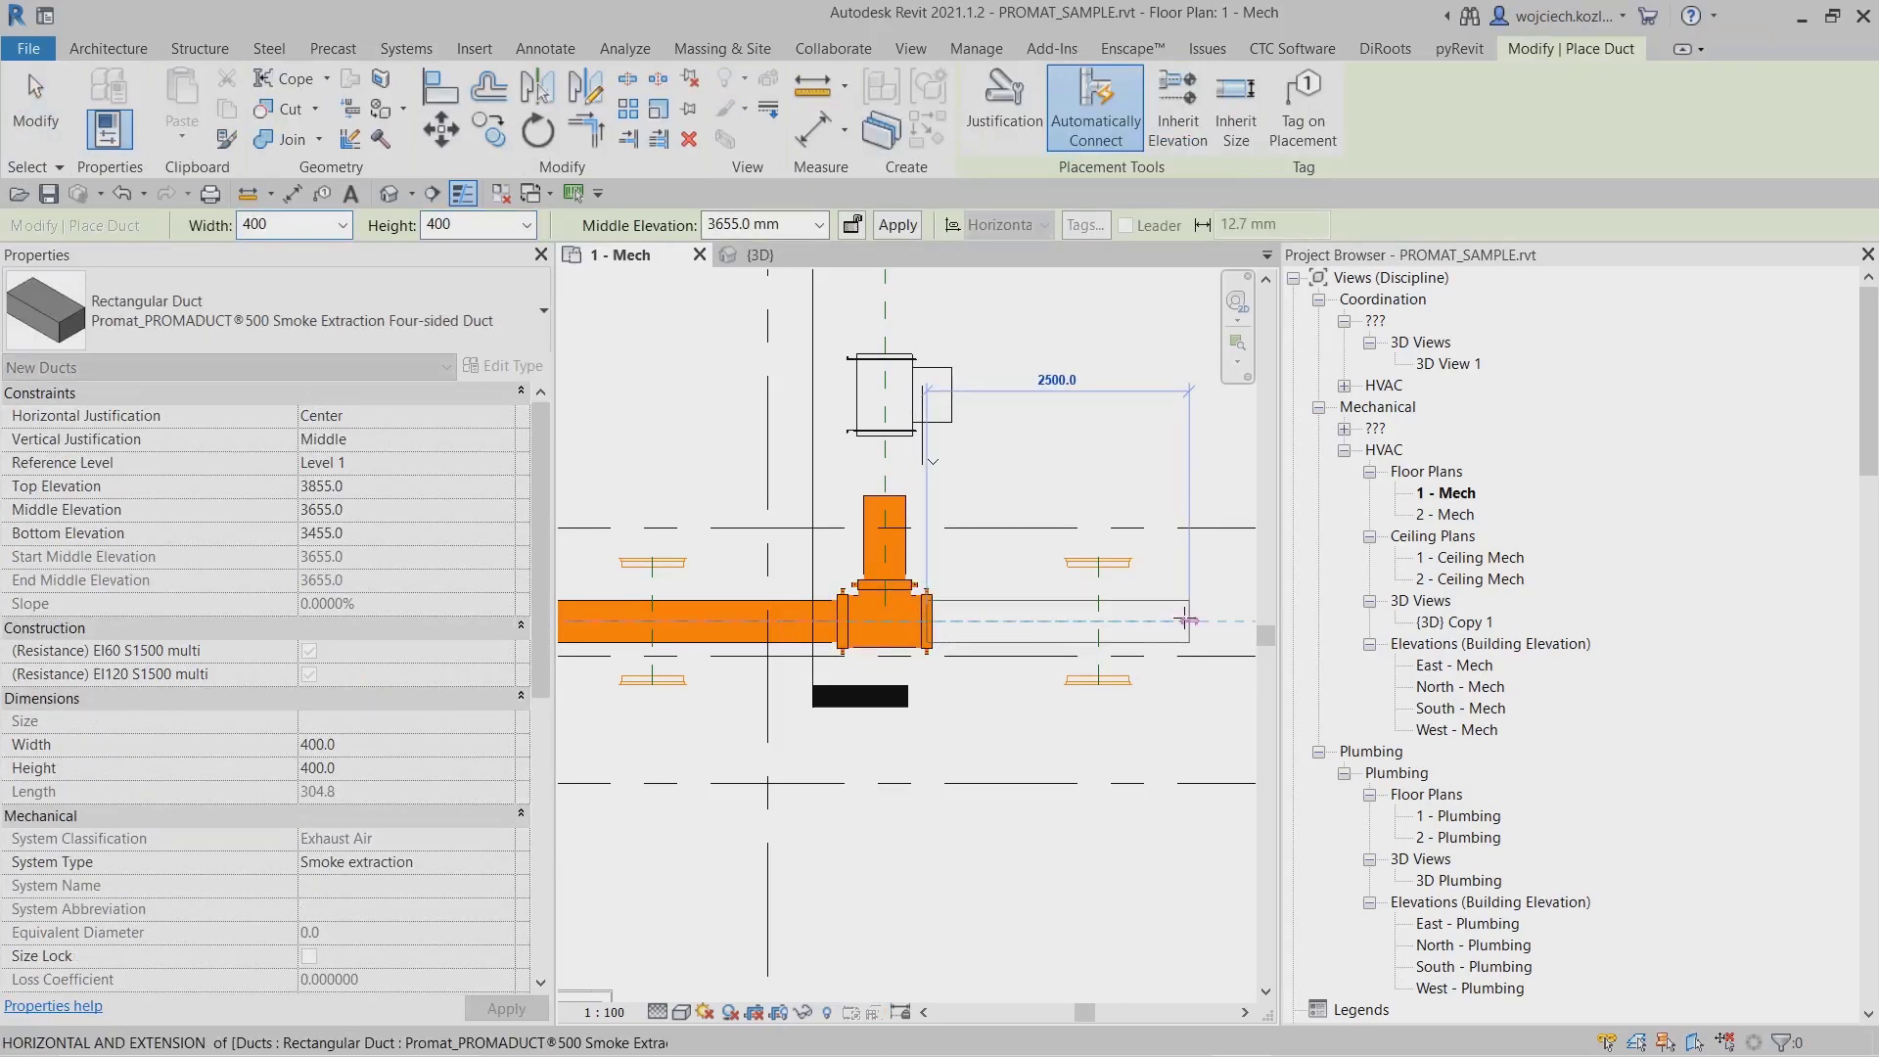
{"action": "key", "text": "Escape"}
{"action": "key", "text": "Escape"}
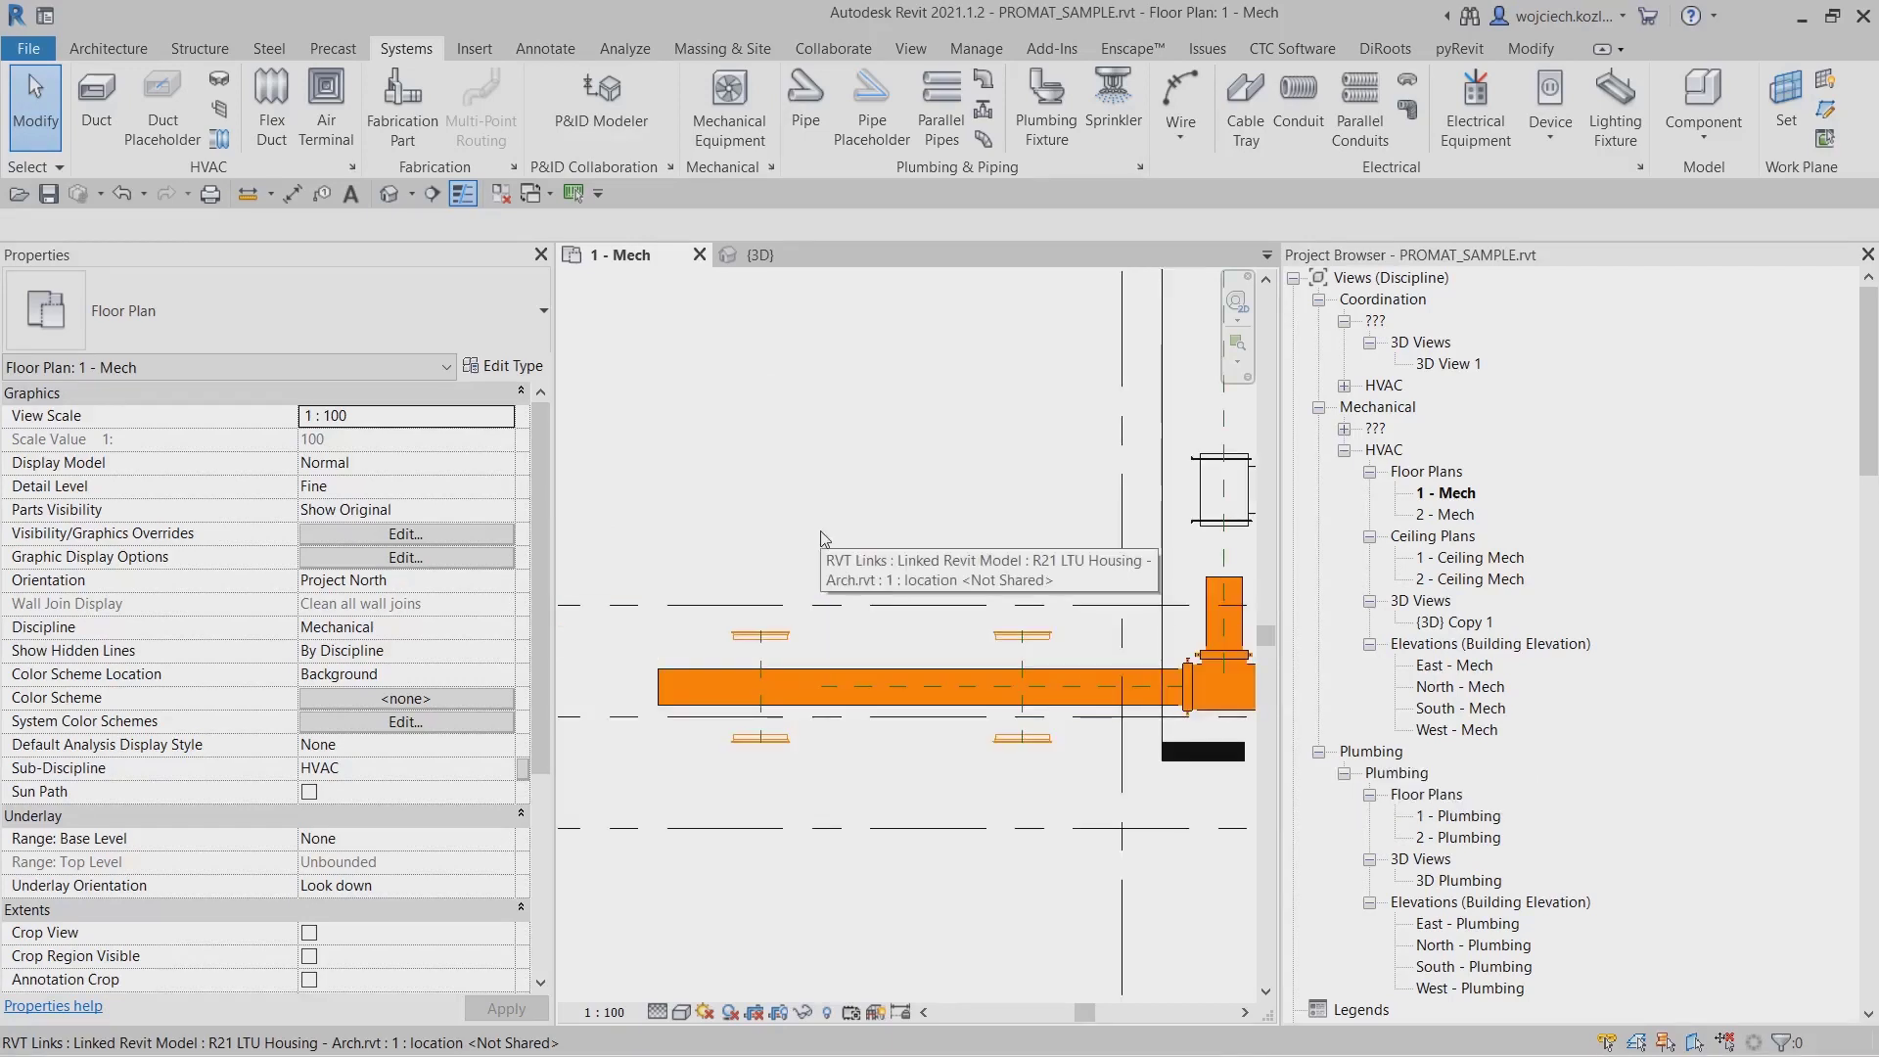
Draw a 400 by 400 branch duct of the same type about 1800 mm upward from the main duct, between the first two terminal pairs.
{"action": "middle_click_drag", "start_coordinate": [822, 539], "coordinate": [870, 557]}
{"action": "scroll", "coordinate": [871, 557], "scroll_direction": "down", "scroll_amount": 1}
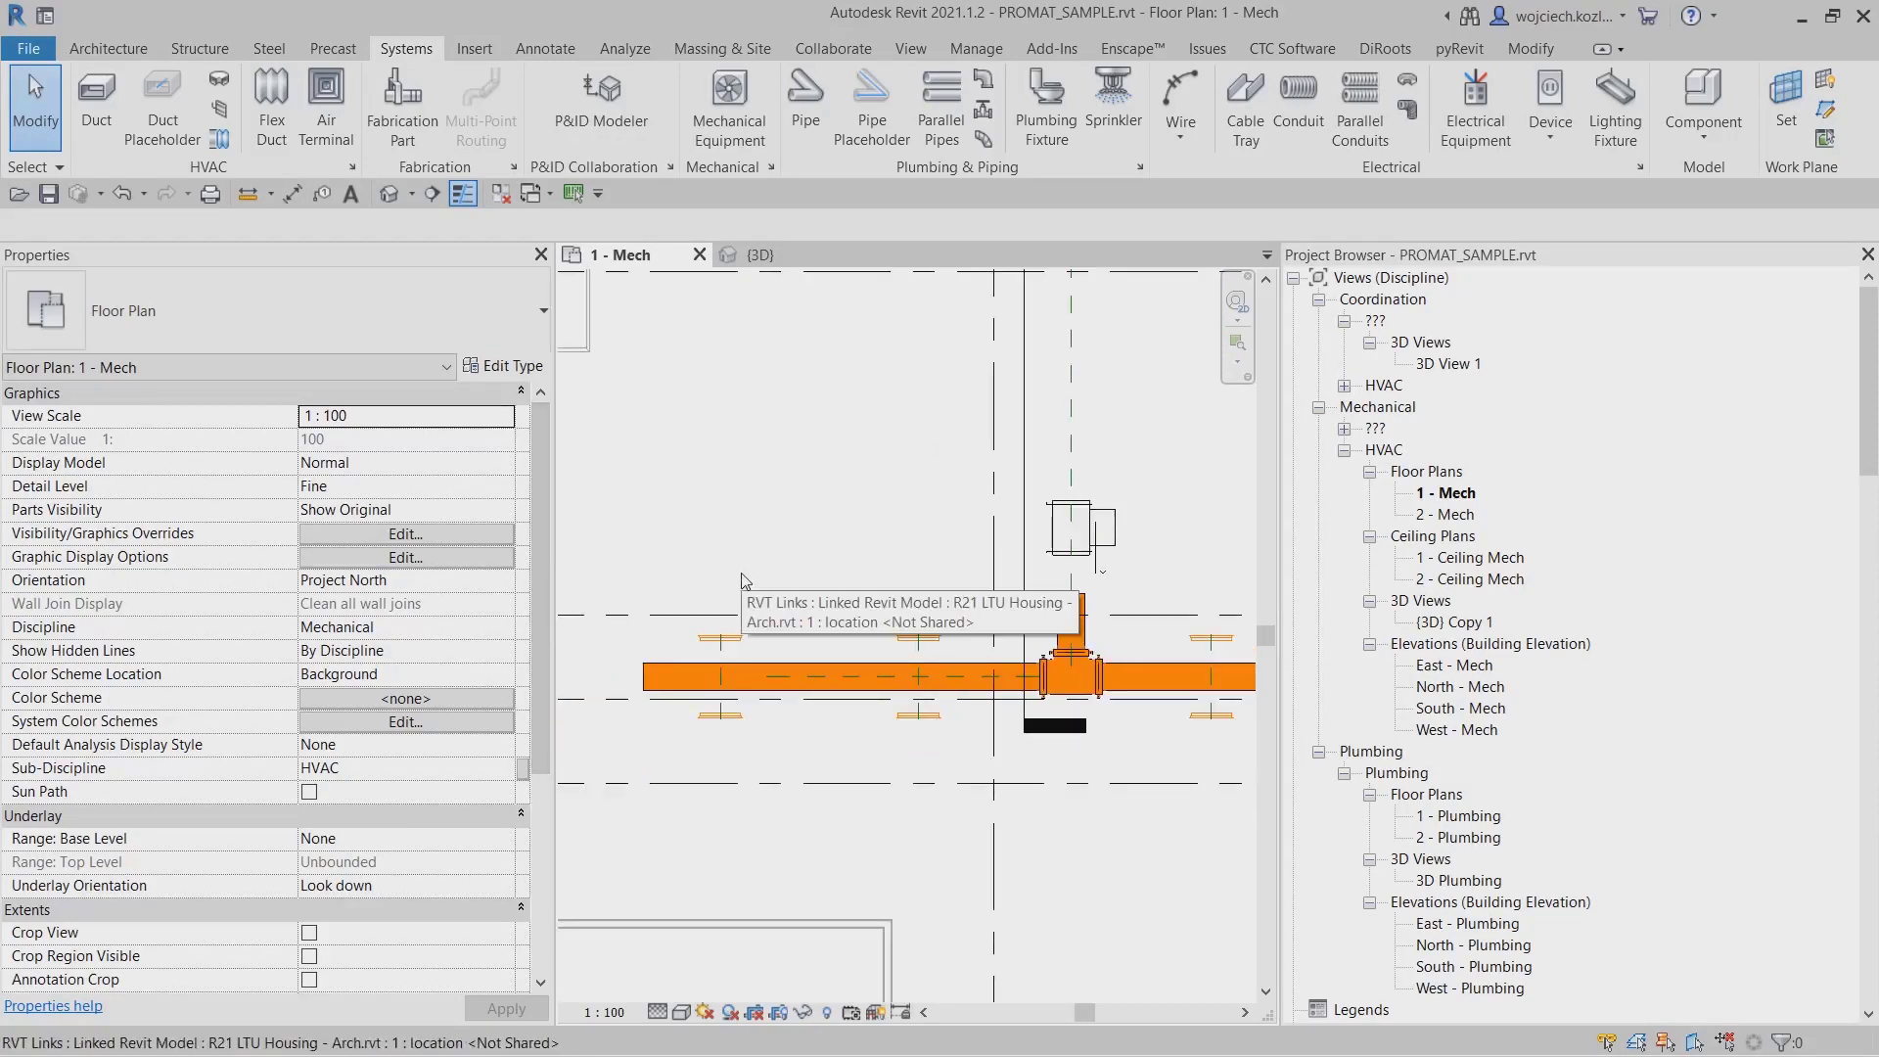
{"action": "scroll", "coordinate": [740, 577], "scroll_direction": "up", "scroll_amount": 1}
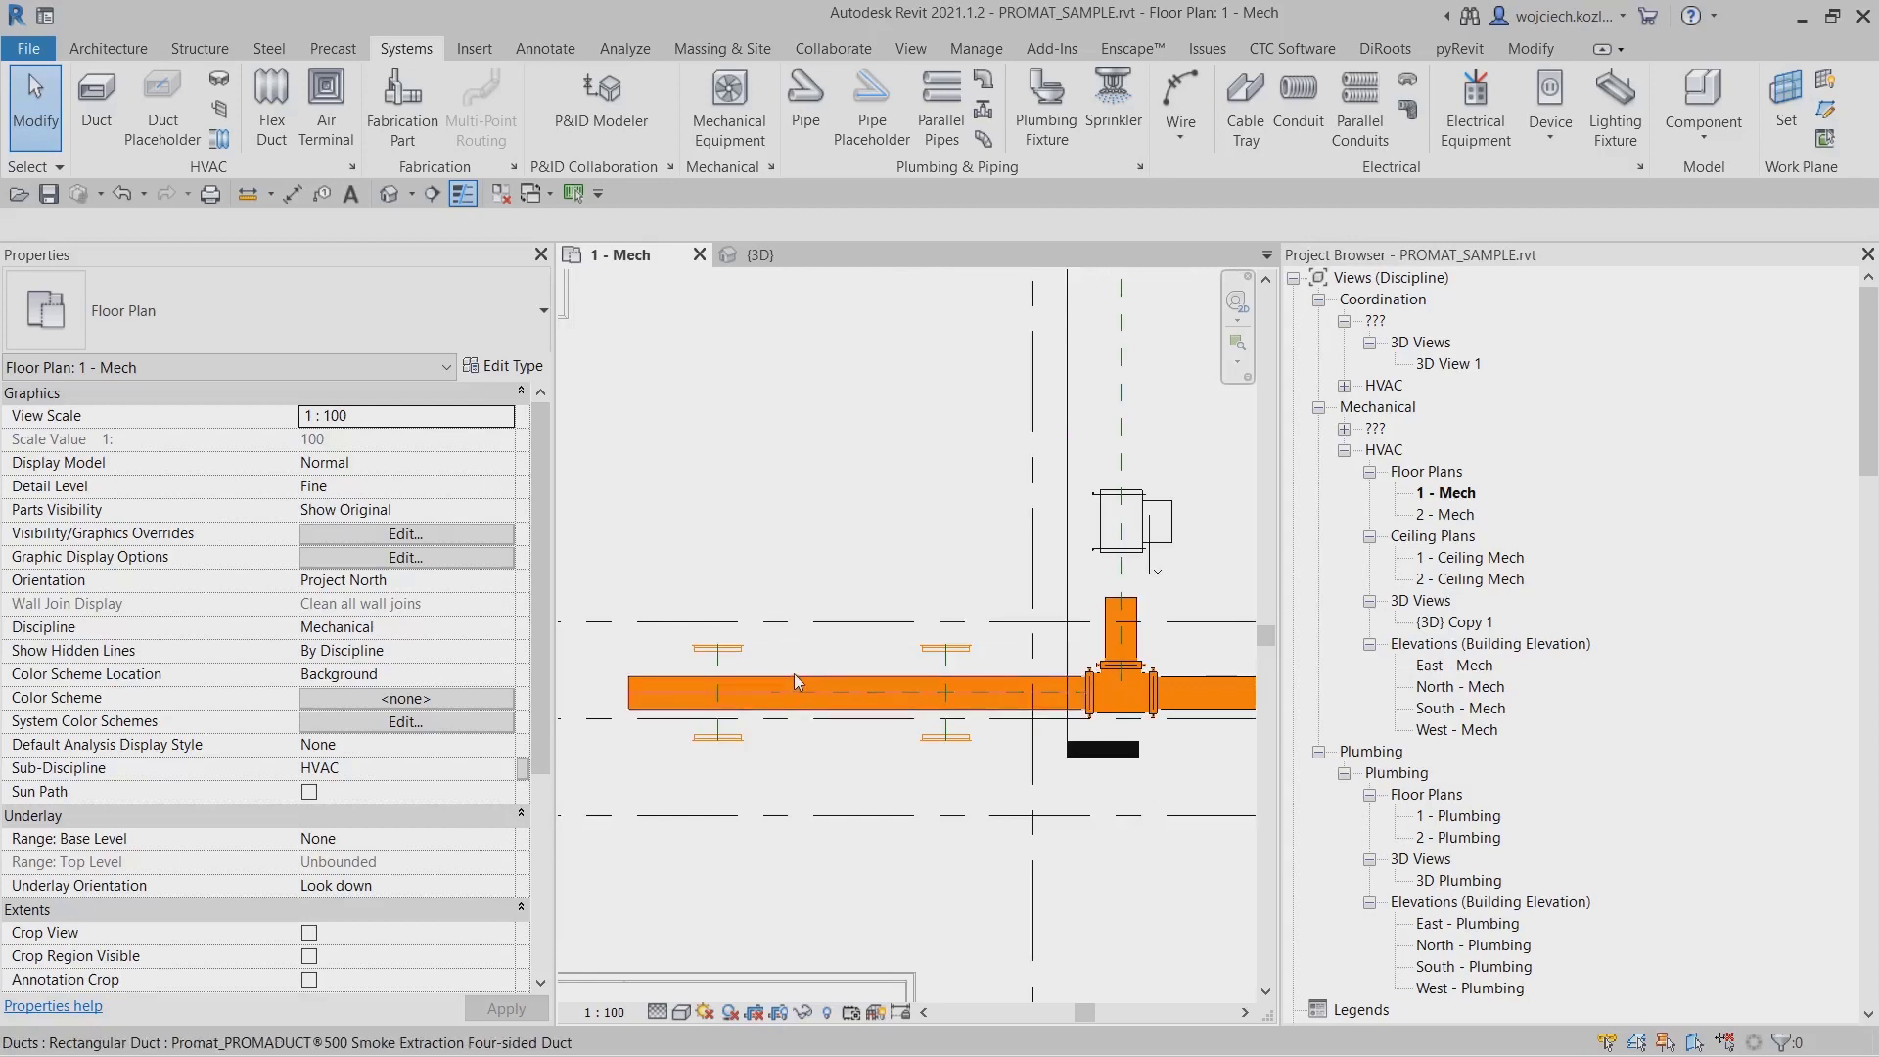
{"action": "middle_click_drag", "start_coordinate": [789, 553], "coordinate": [800, 540]}
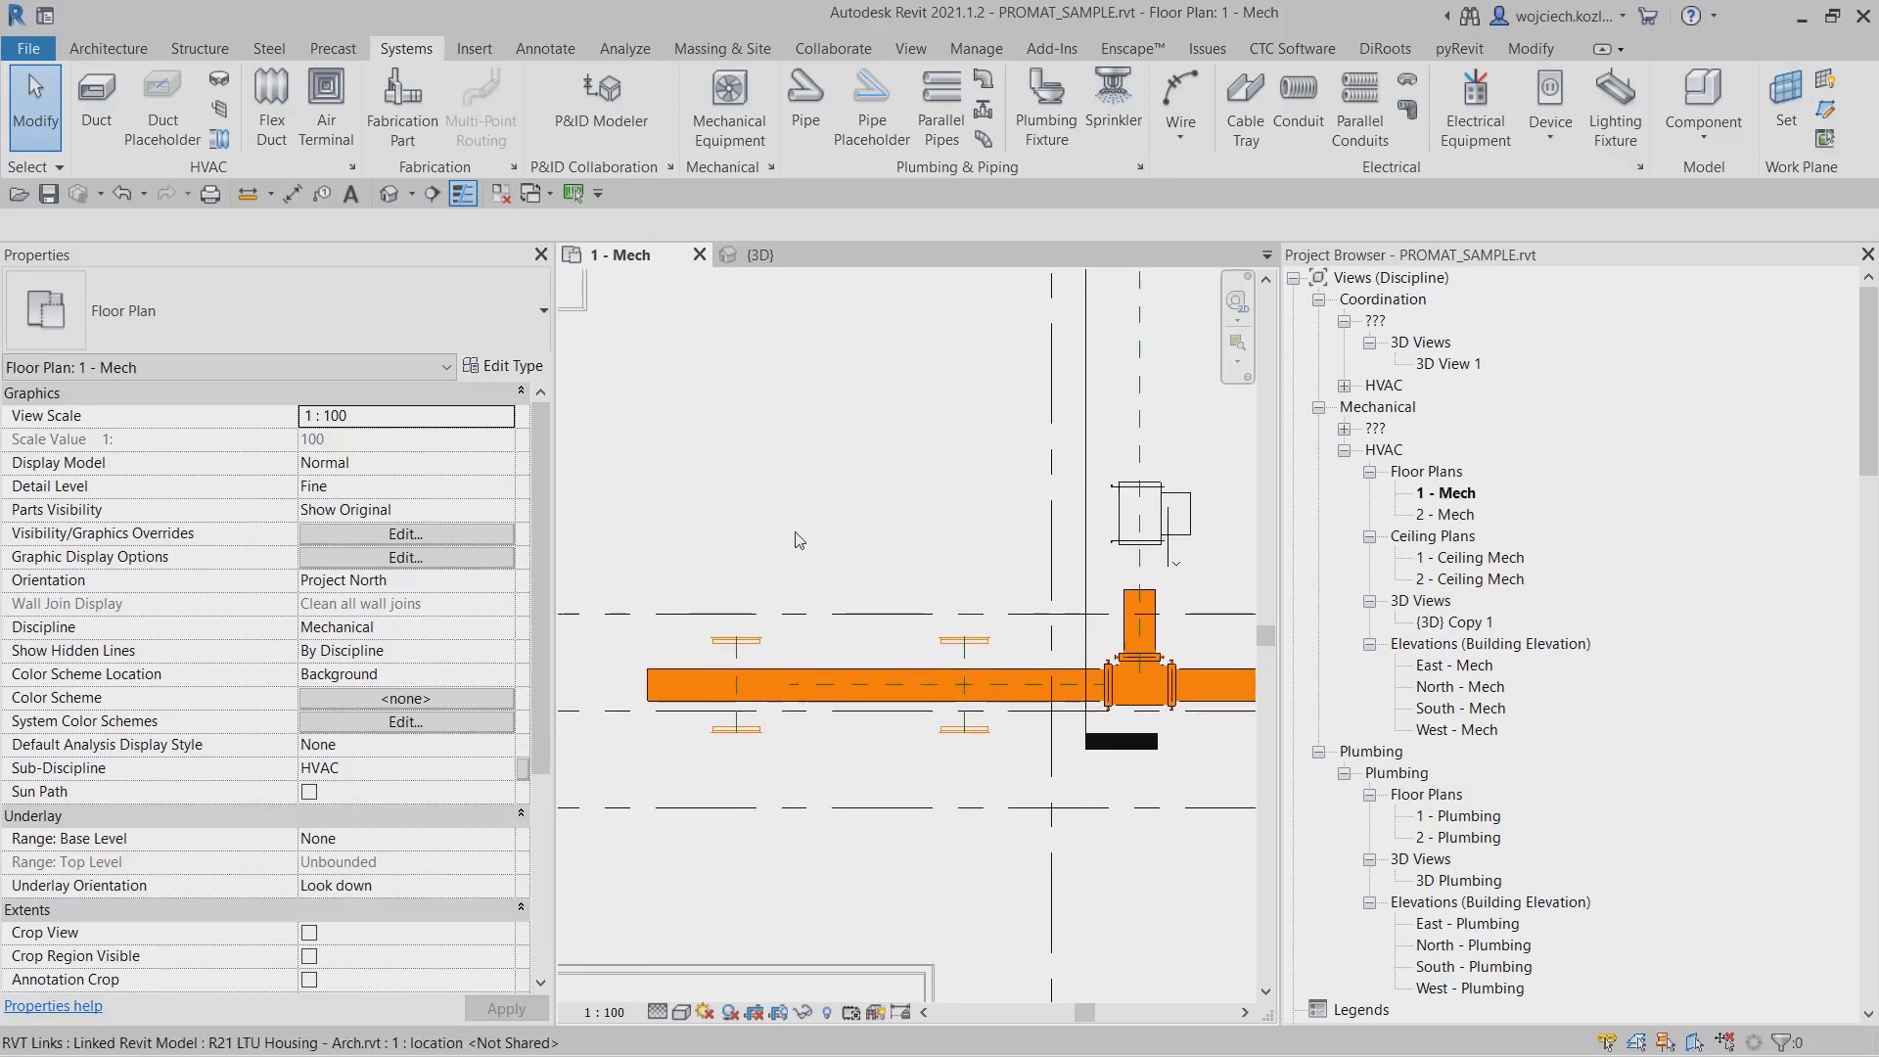
{"action": "scroll", "coordinate": [722, 678], "scroll_direction": "up", "scroll_amount": 1}
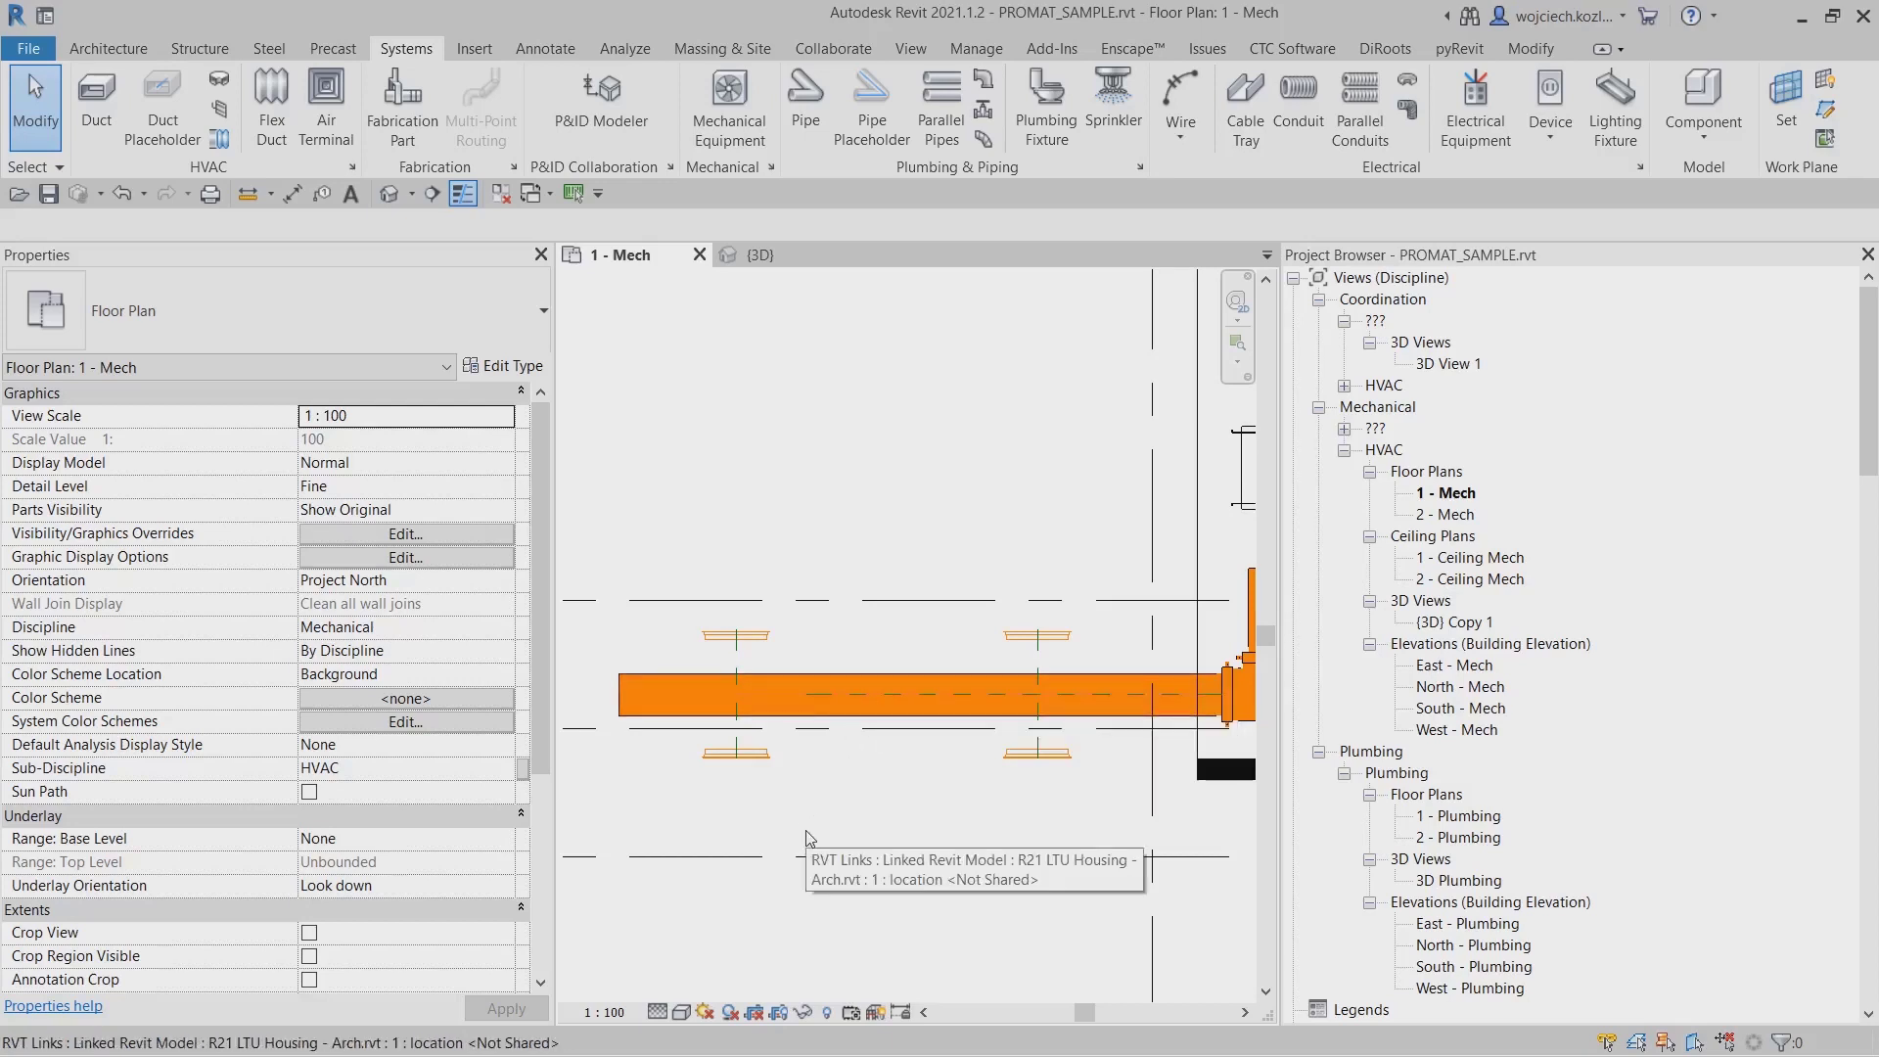
{"action": "middle_click_drag", "start_coordinate": [807, 839], "coordinate": [804, 836]}
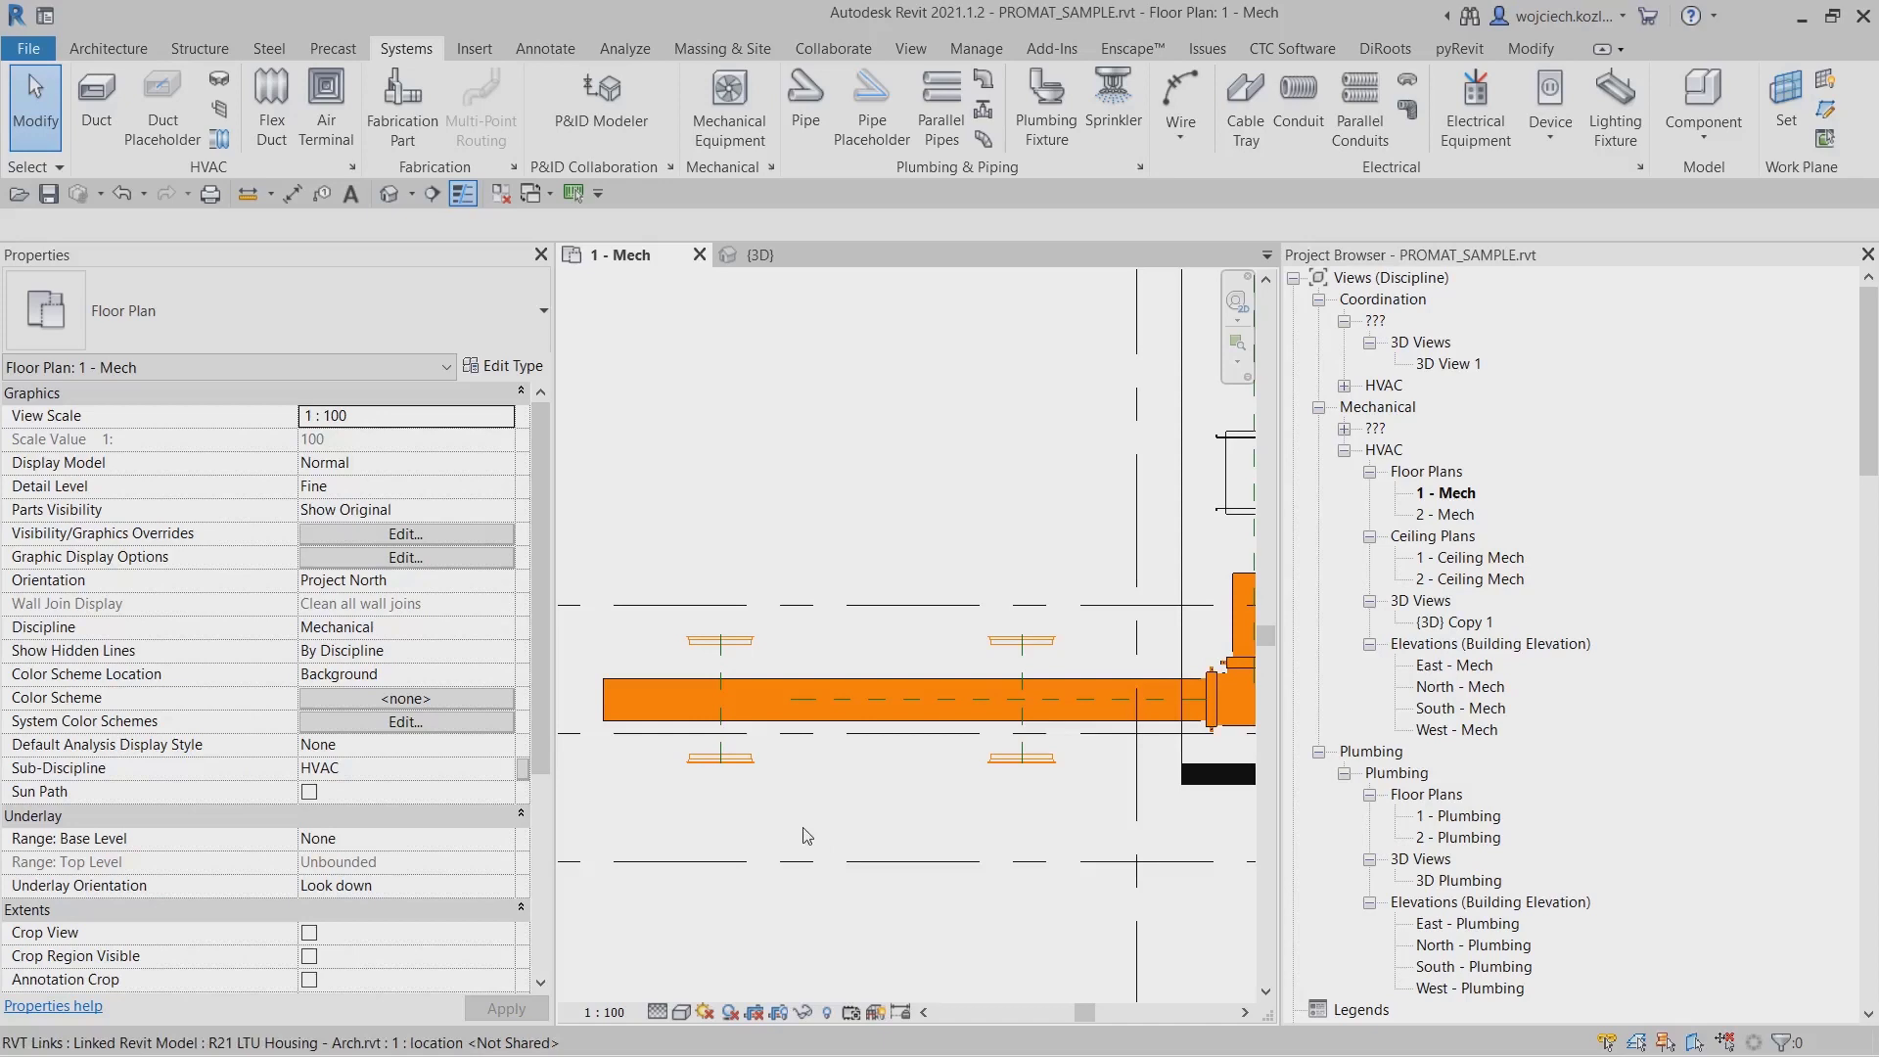
{"action": "left_click", "coordinate": [848, 679]}
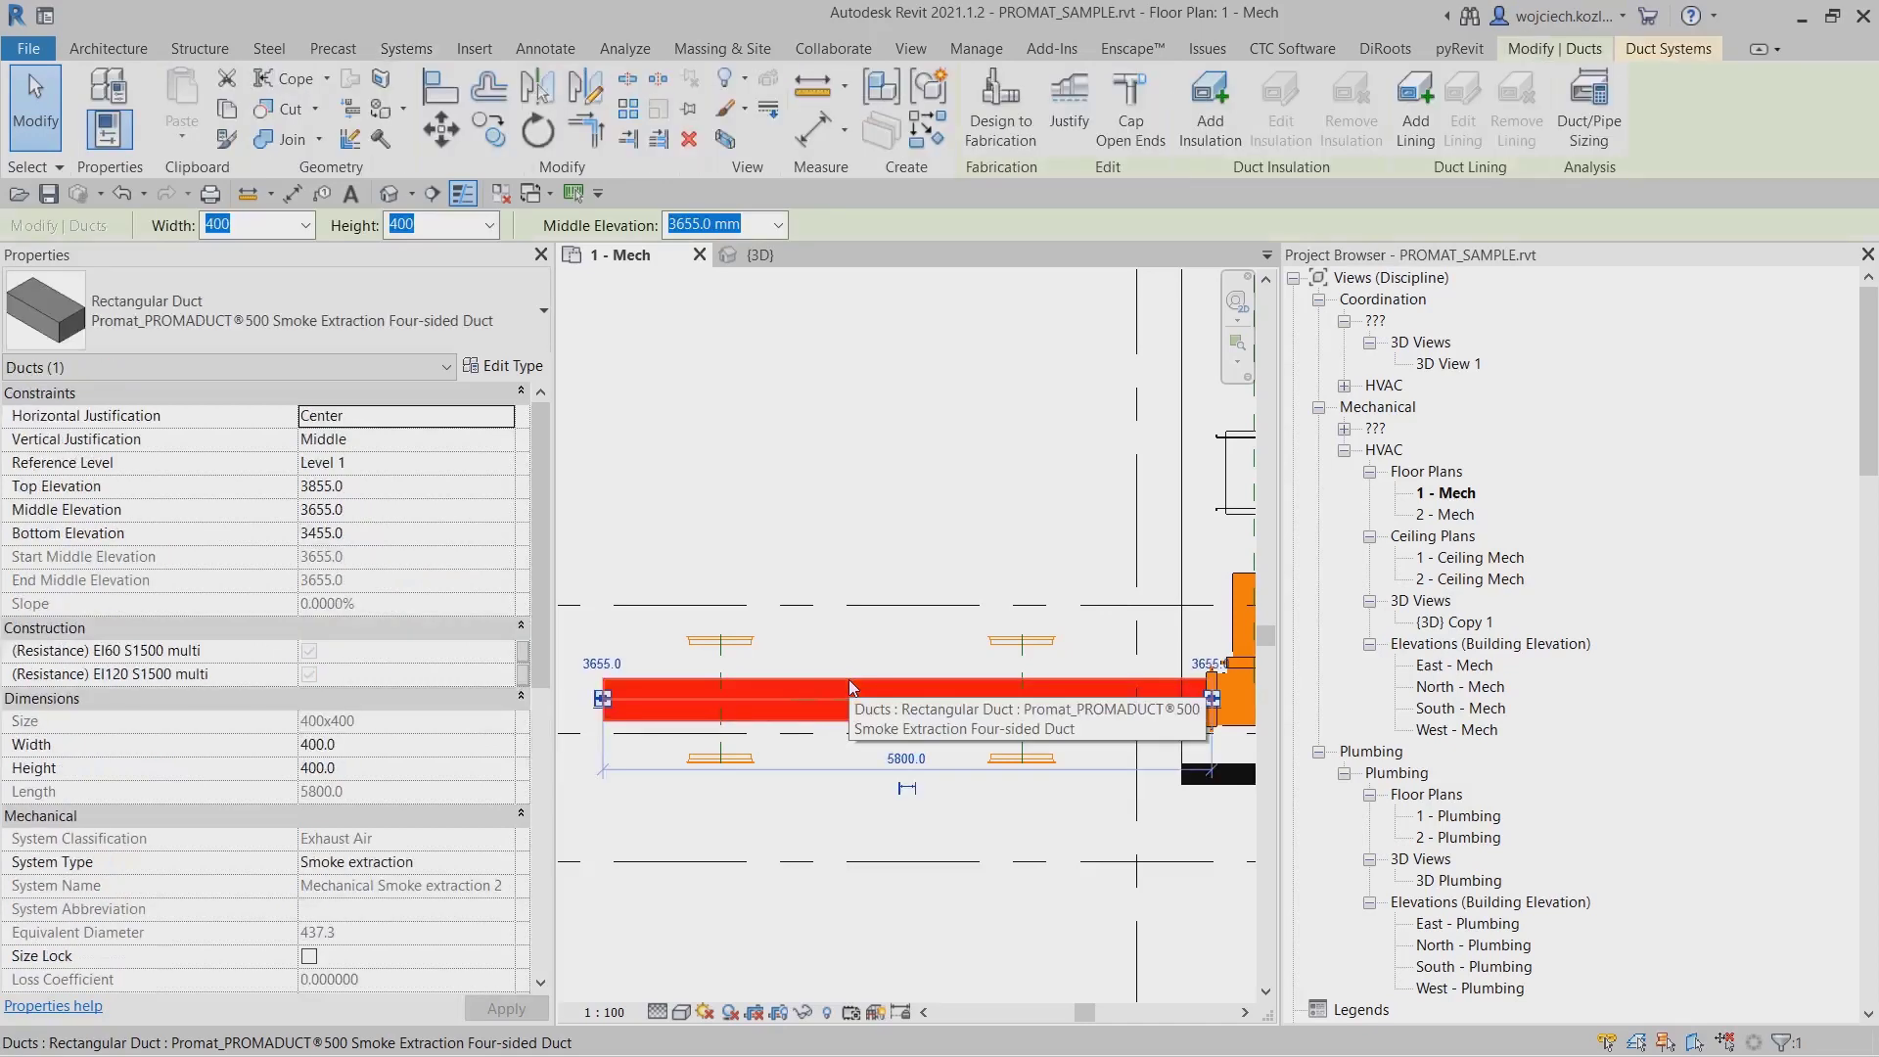
{"action": "key", "text": "c"}
{"action": "key", "text": "s"}
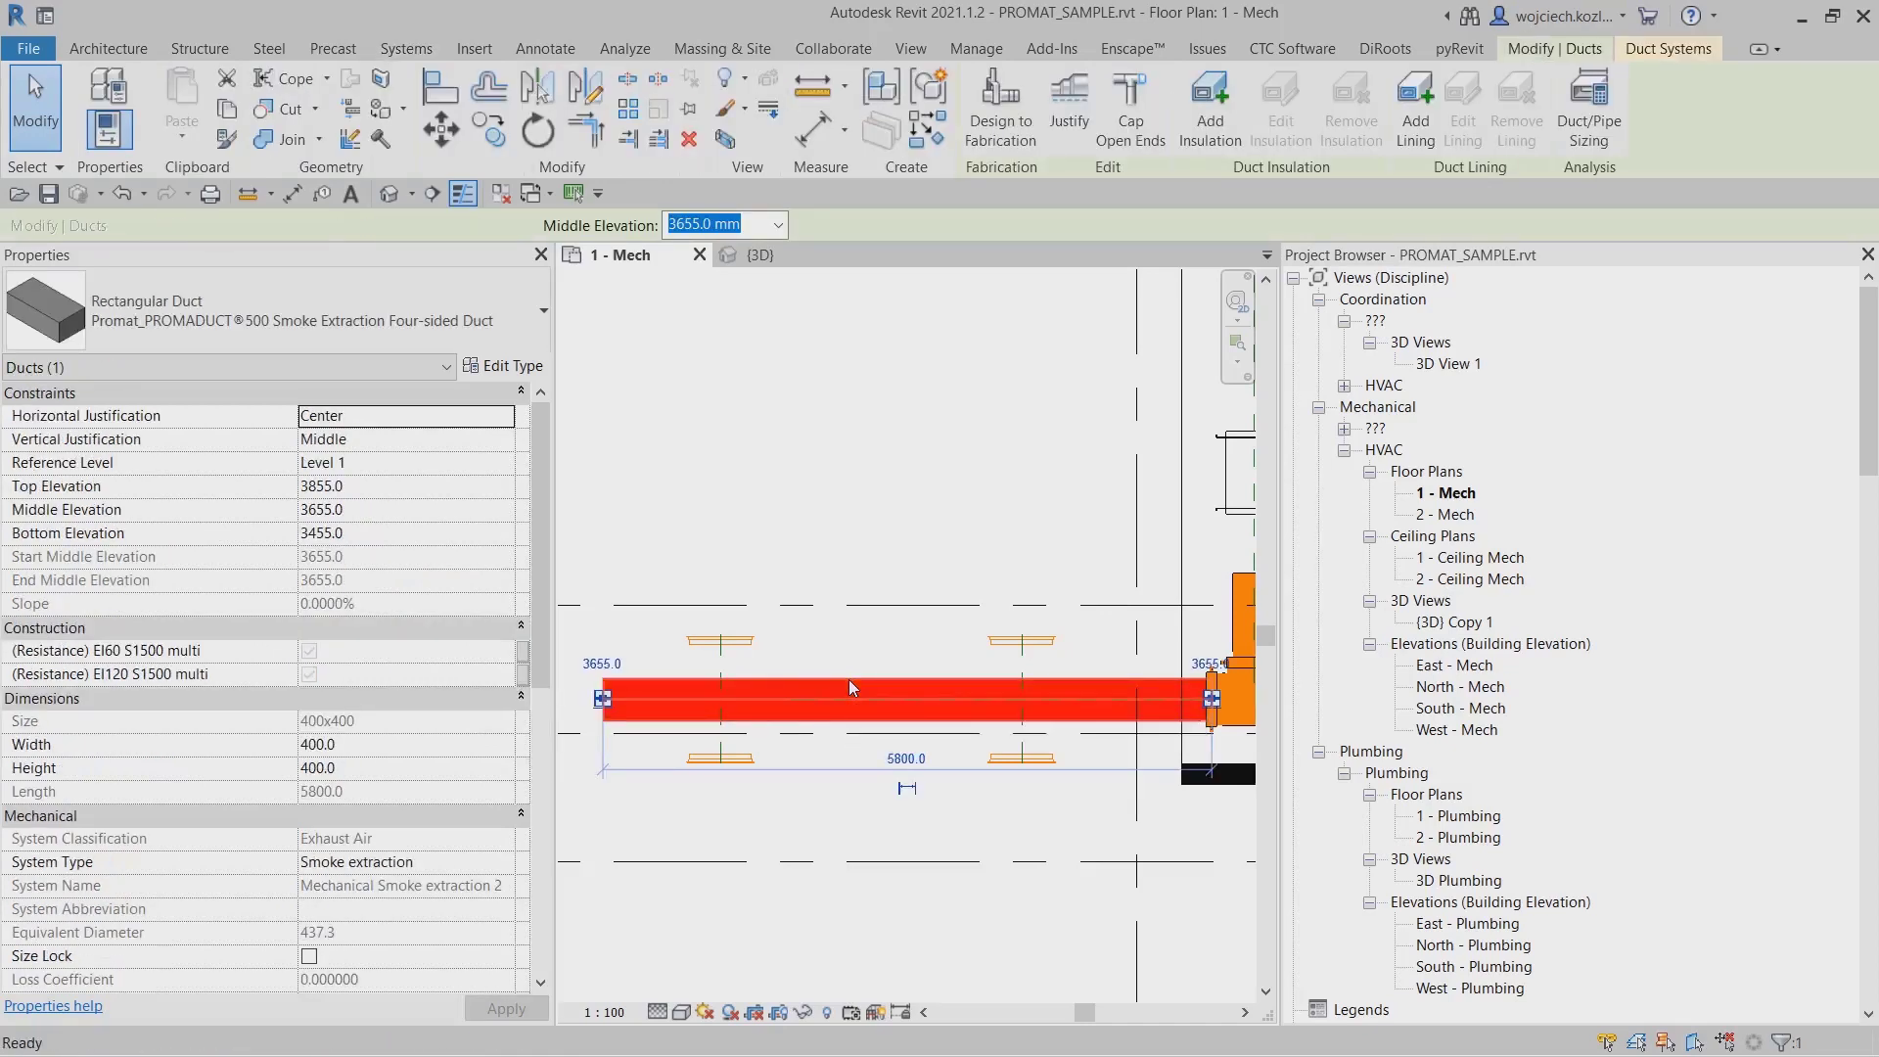
{"action": "left_click", "coordinate": [801, 678]}
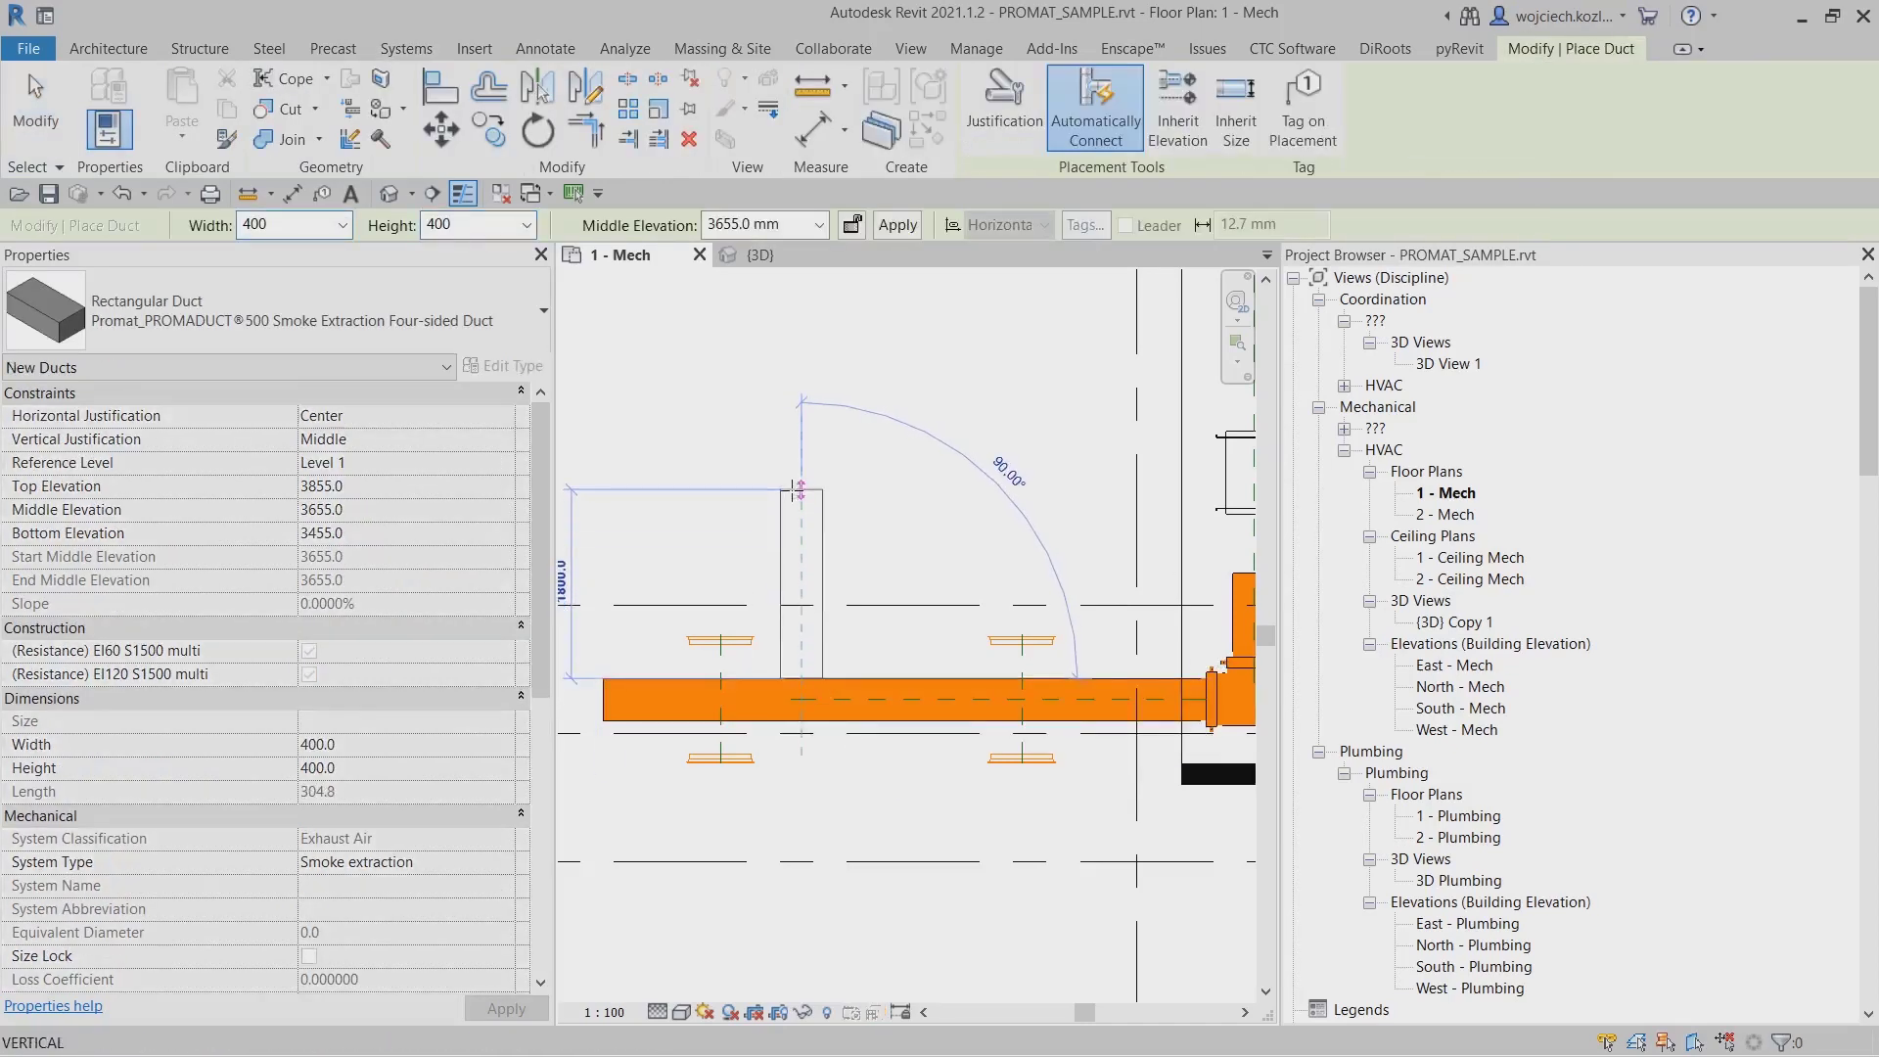
{"action": "left_click", "coordinate": [801, 489]}
{"action": "key", "text": "Escape"}
{"action": "key", "text": "Escape"}
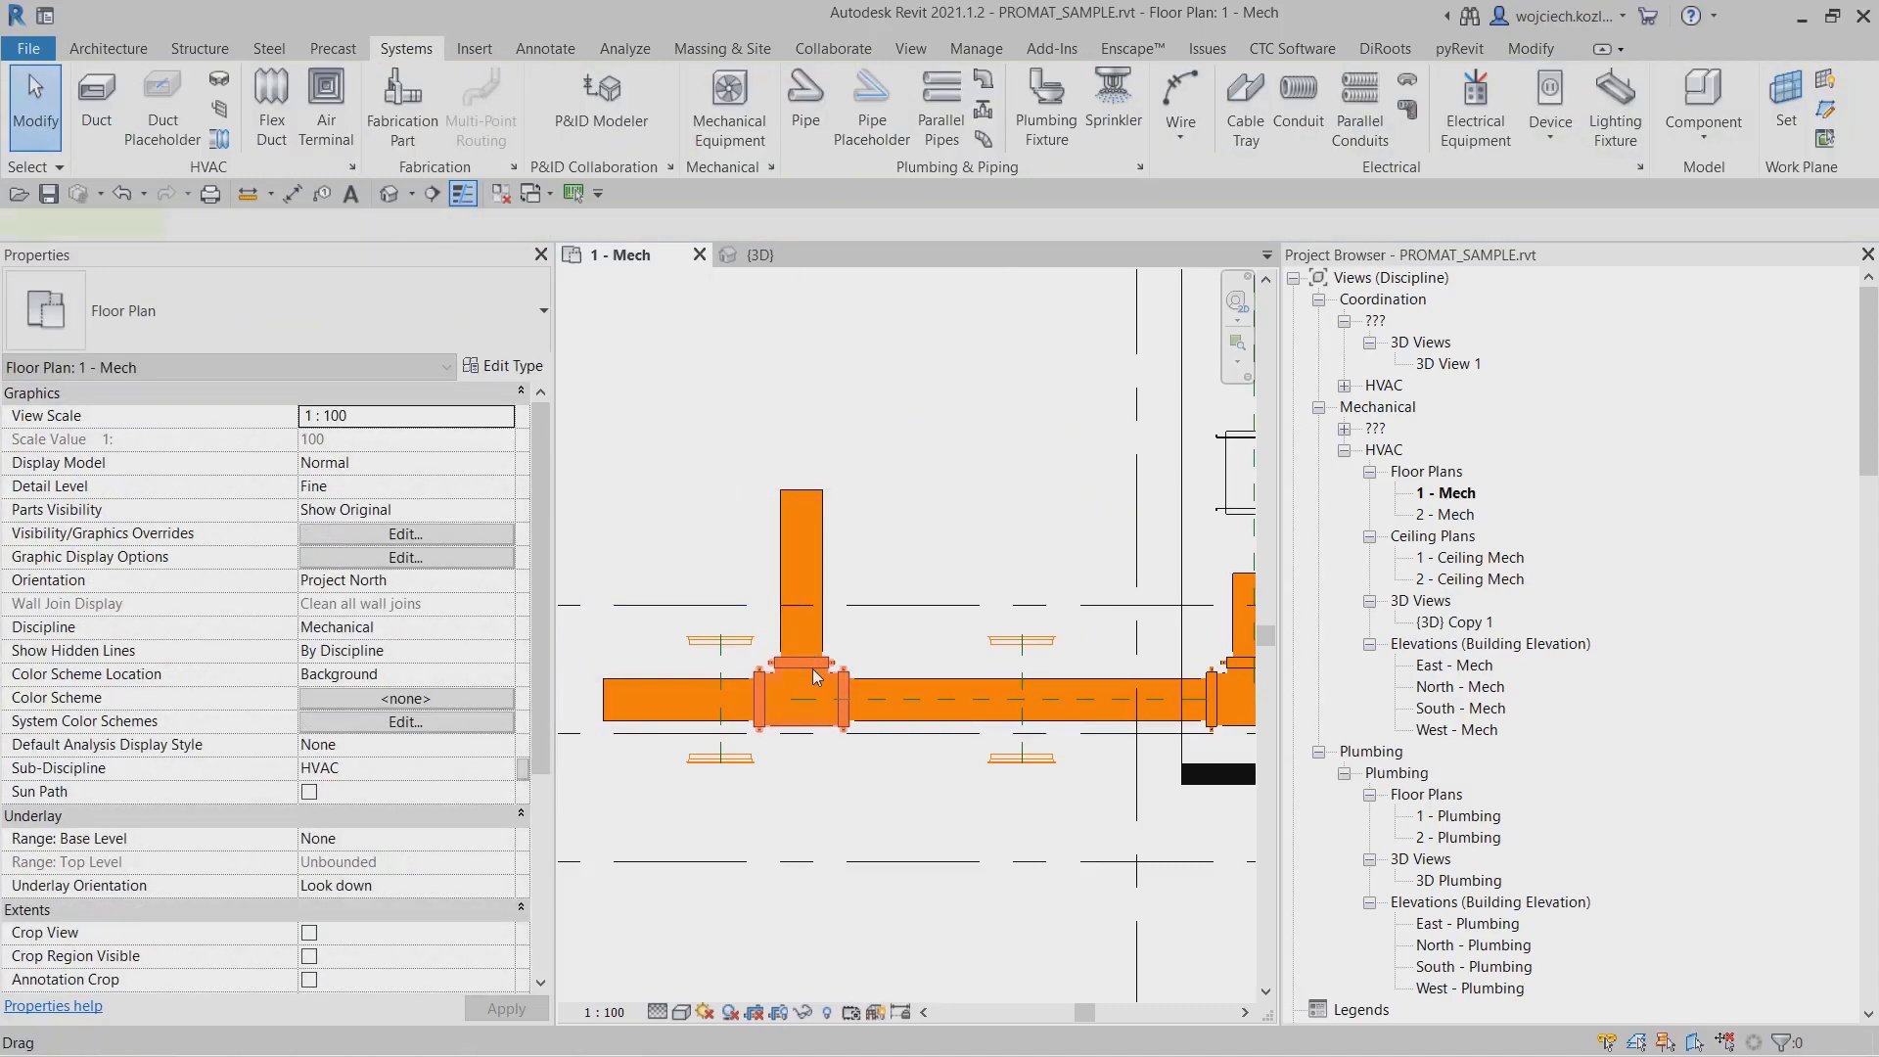
Convert the new branch's tee into a cross and set the branch duct's width to 600 and height to 250.
{"action": "left_click", "coordinate": [812, 667]}
{"action": "key", "text": "Escape"}
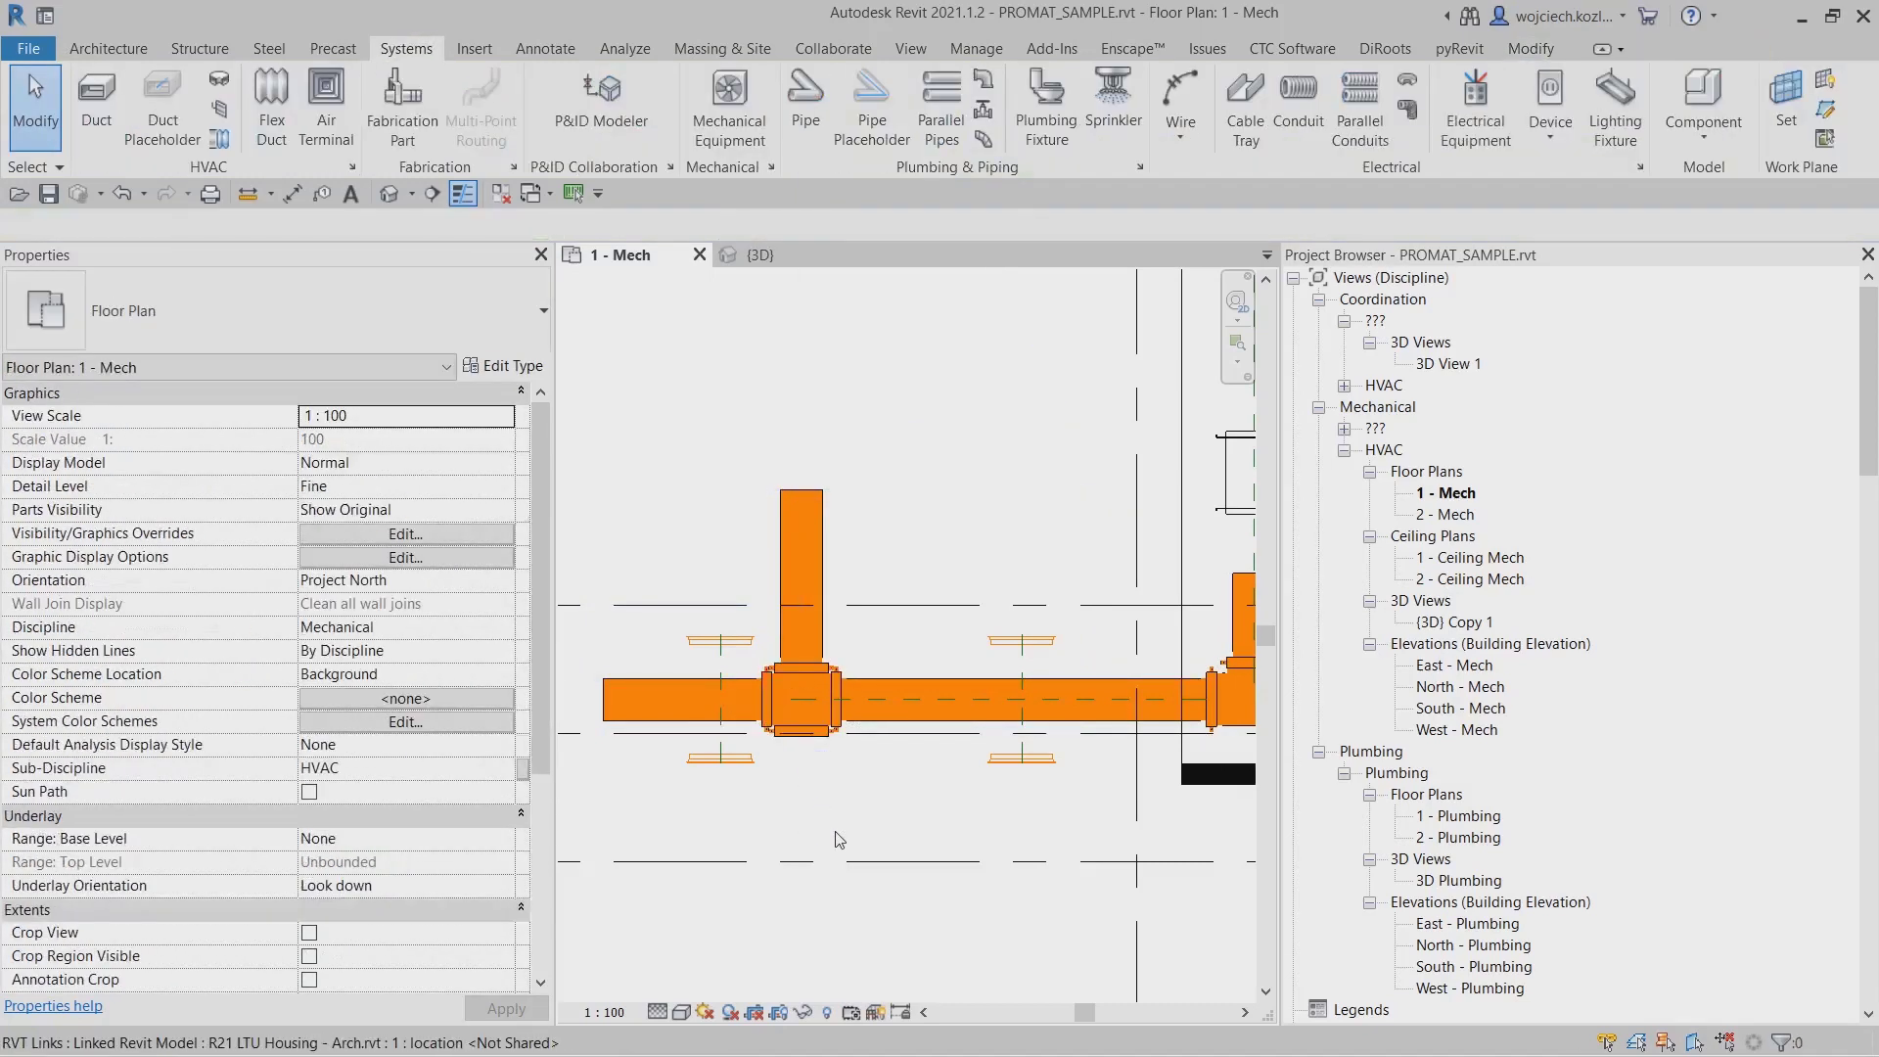
{"action": "left_click", "coordinate": [829, 554]}
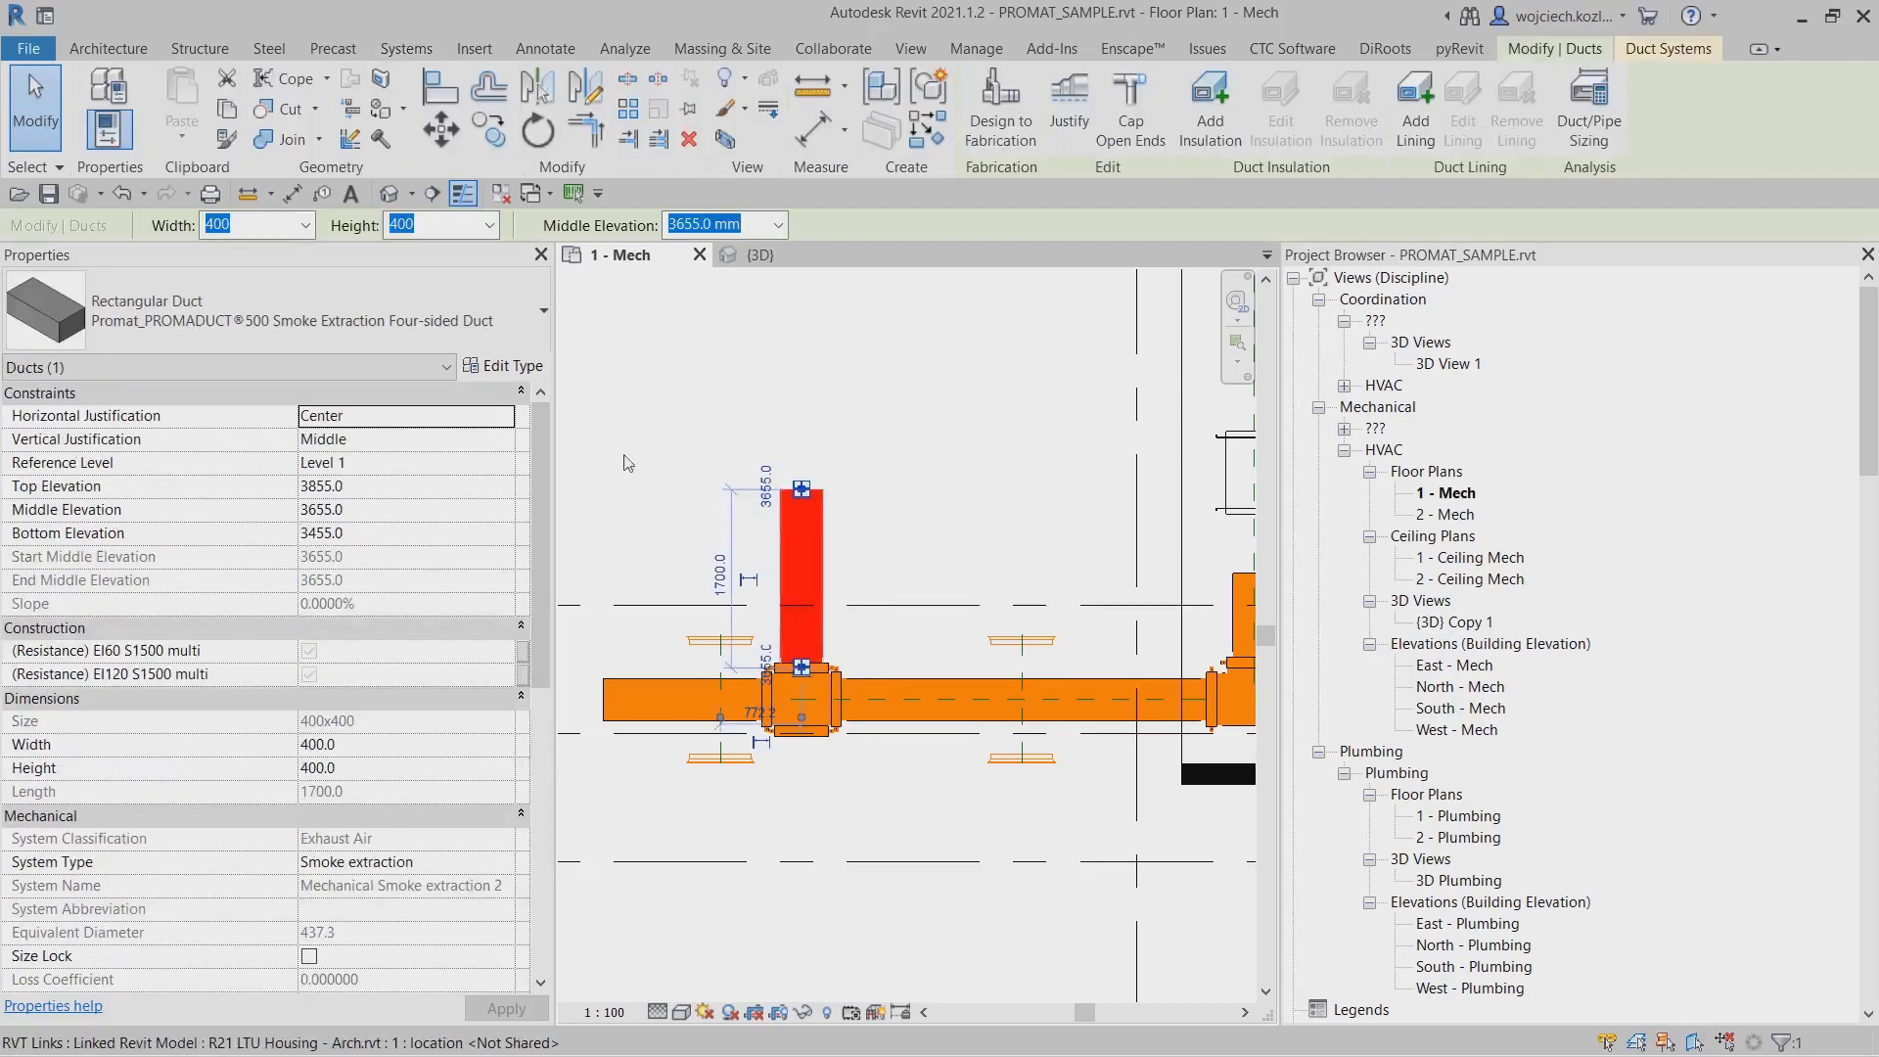
{"action": "left_click", "coordinate": [306, 225]}
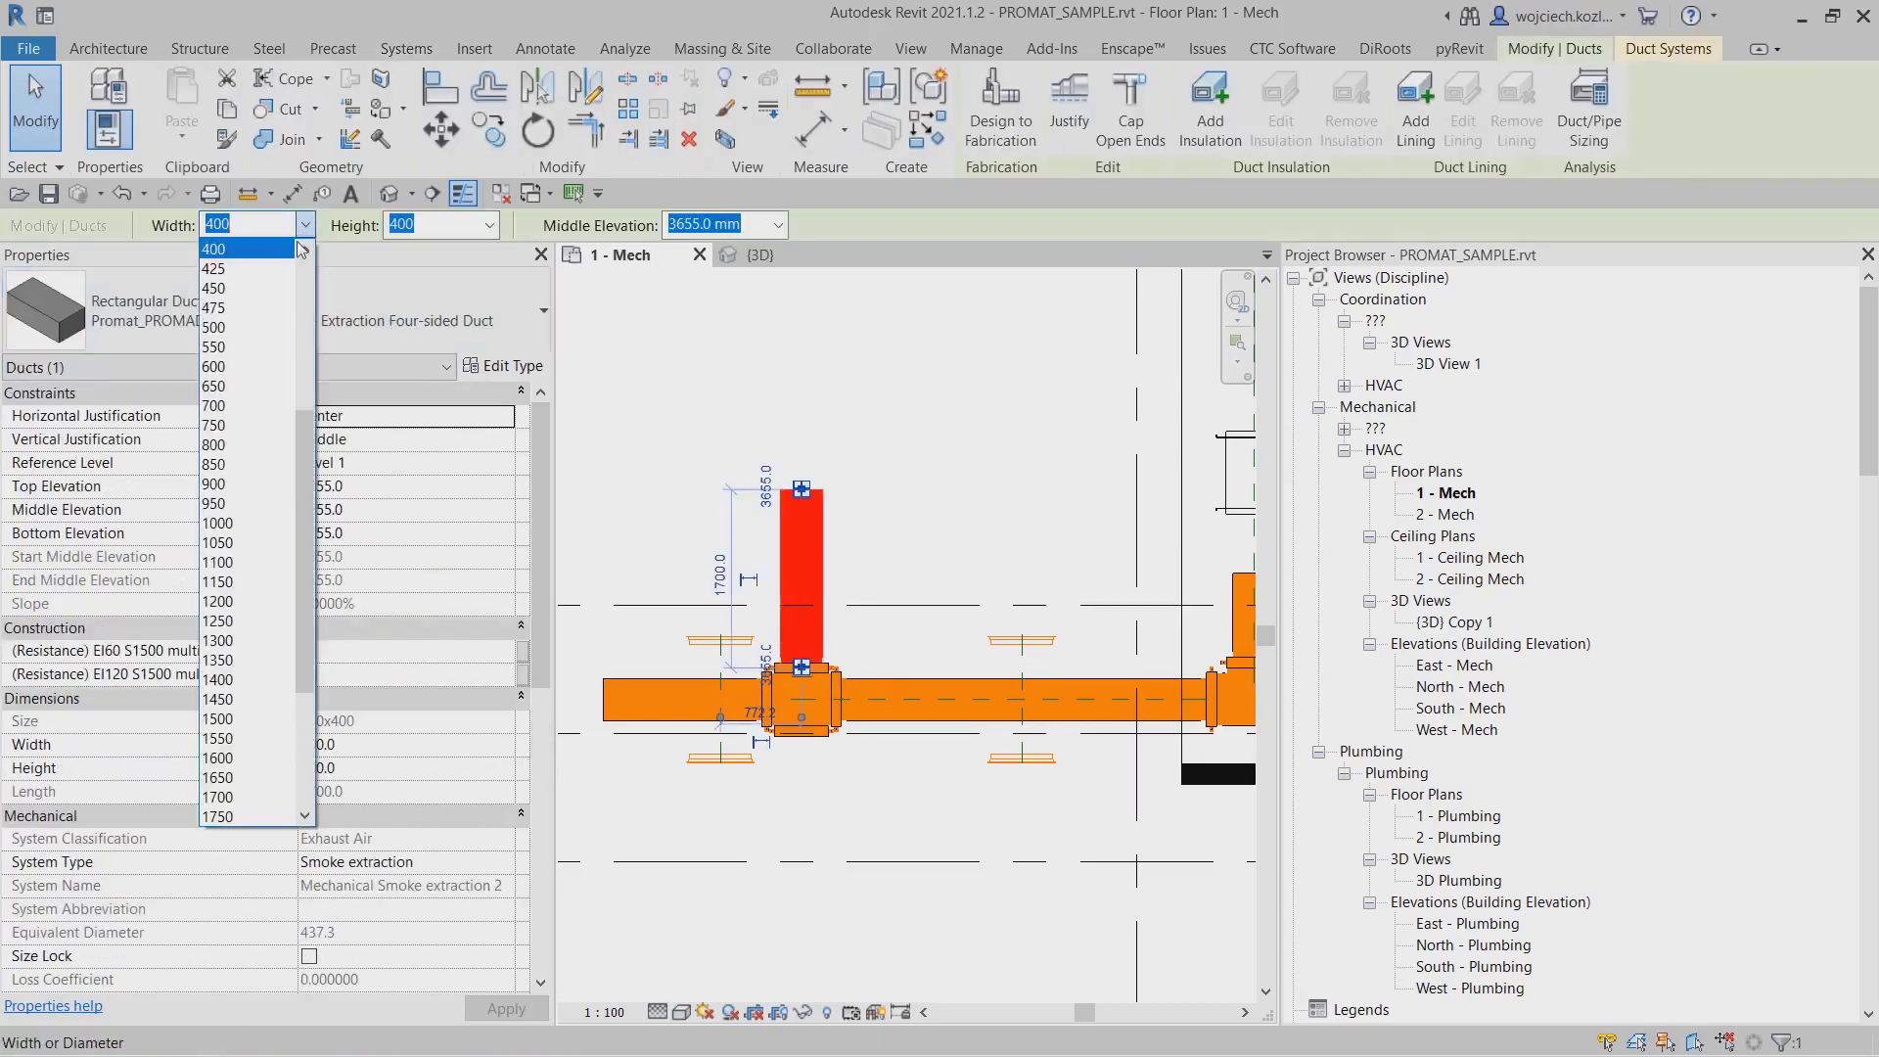
{"action": "left_click", "coordinate": [262, 370]}
{"action": "left_click", "coordinate": [489, 225]}
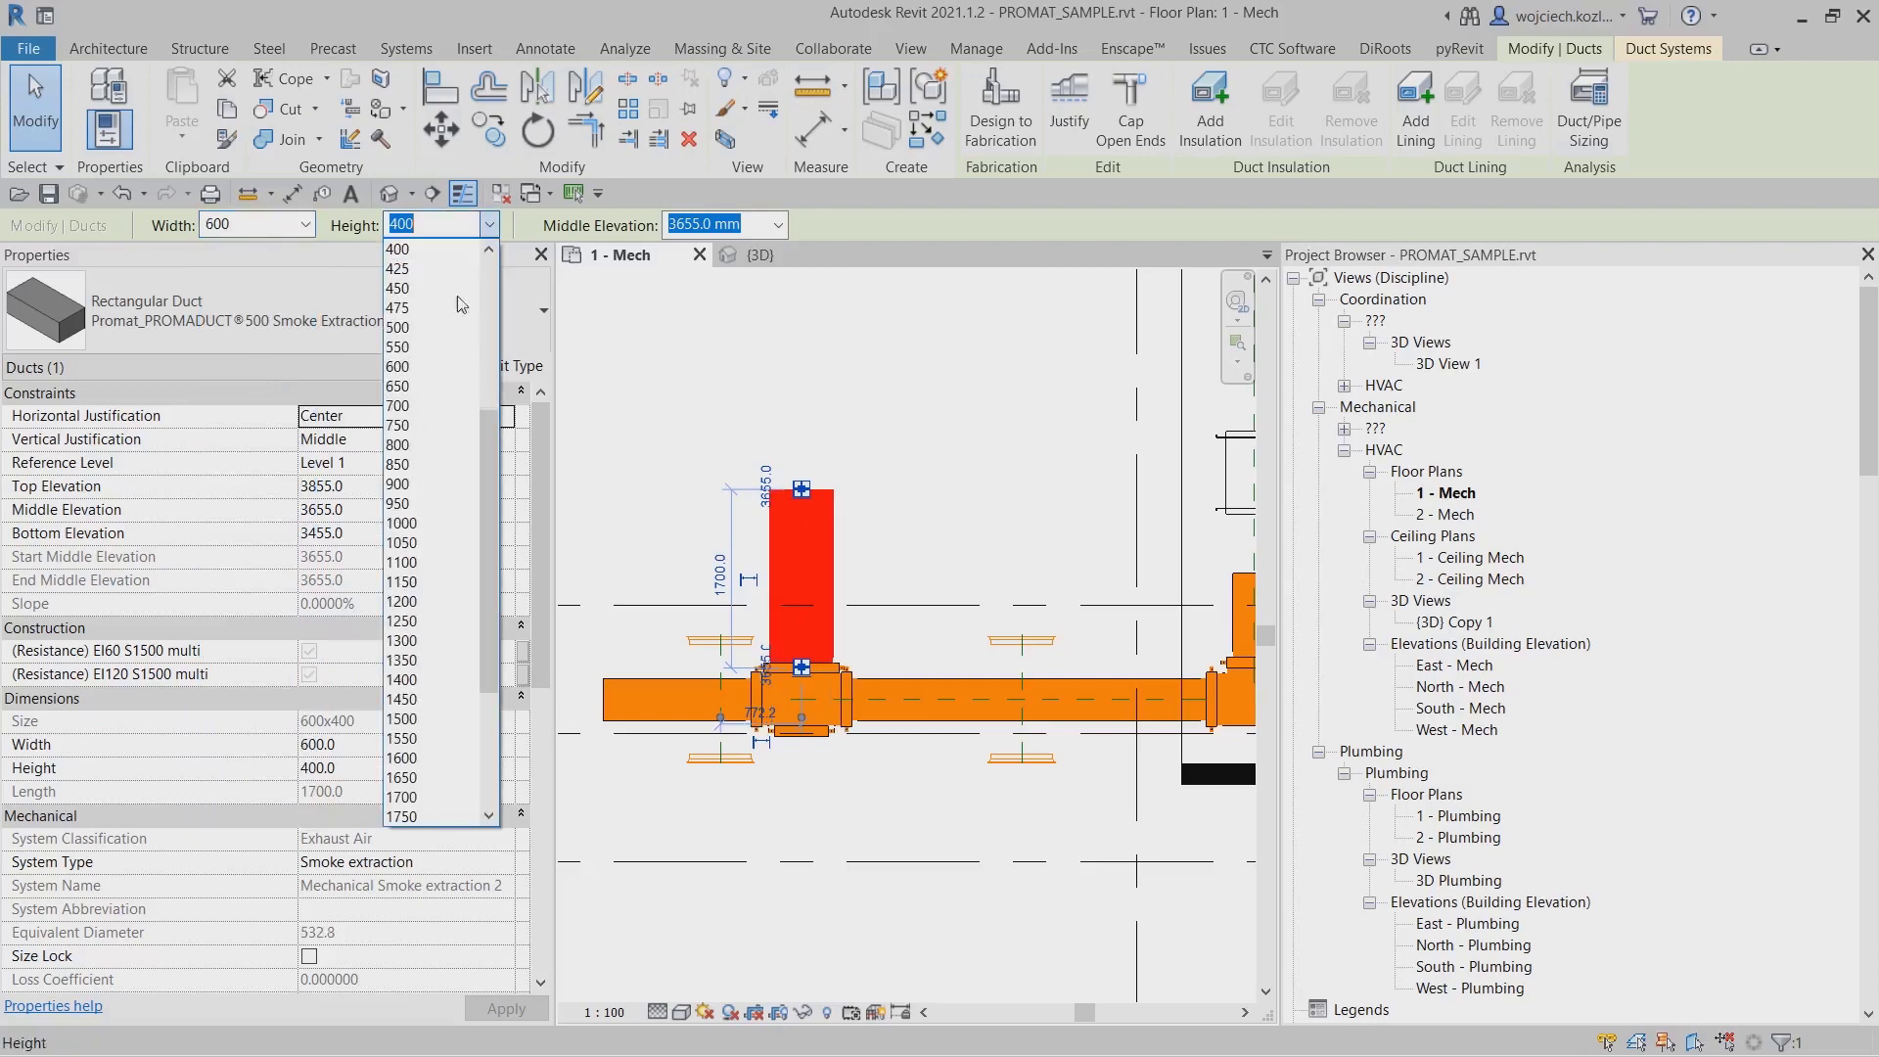
{"action": "left_click", "coordinate": [449, 262]}
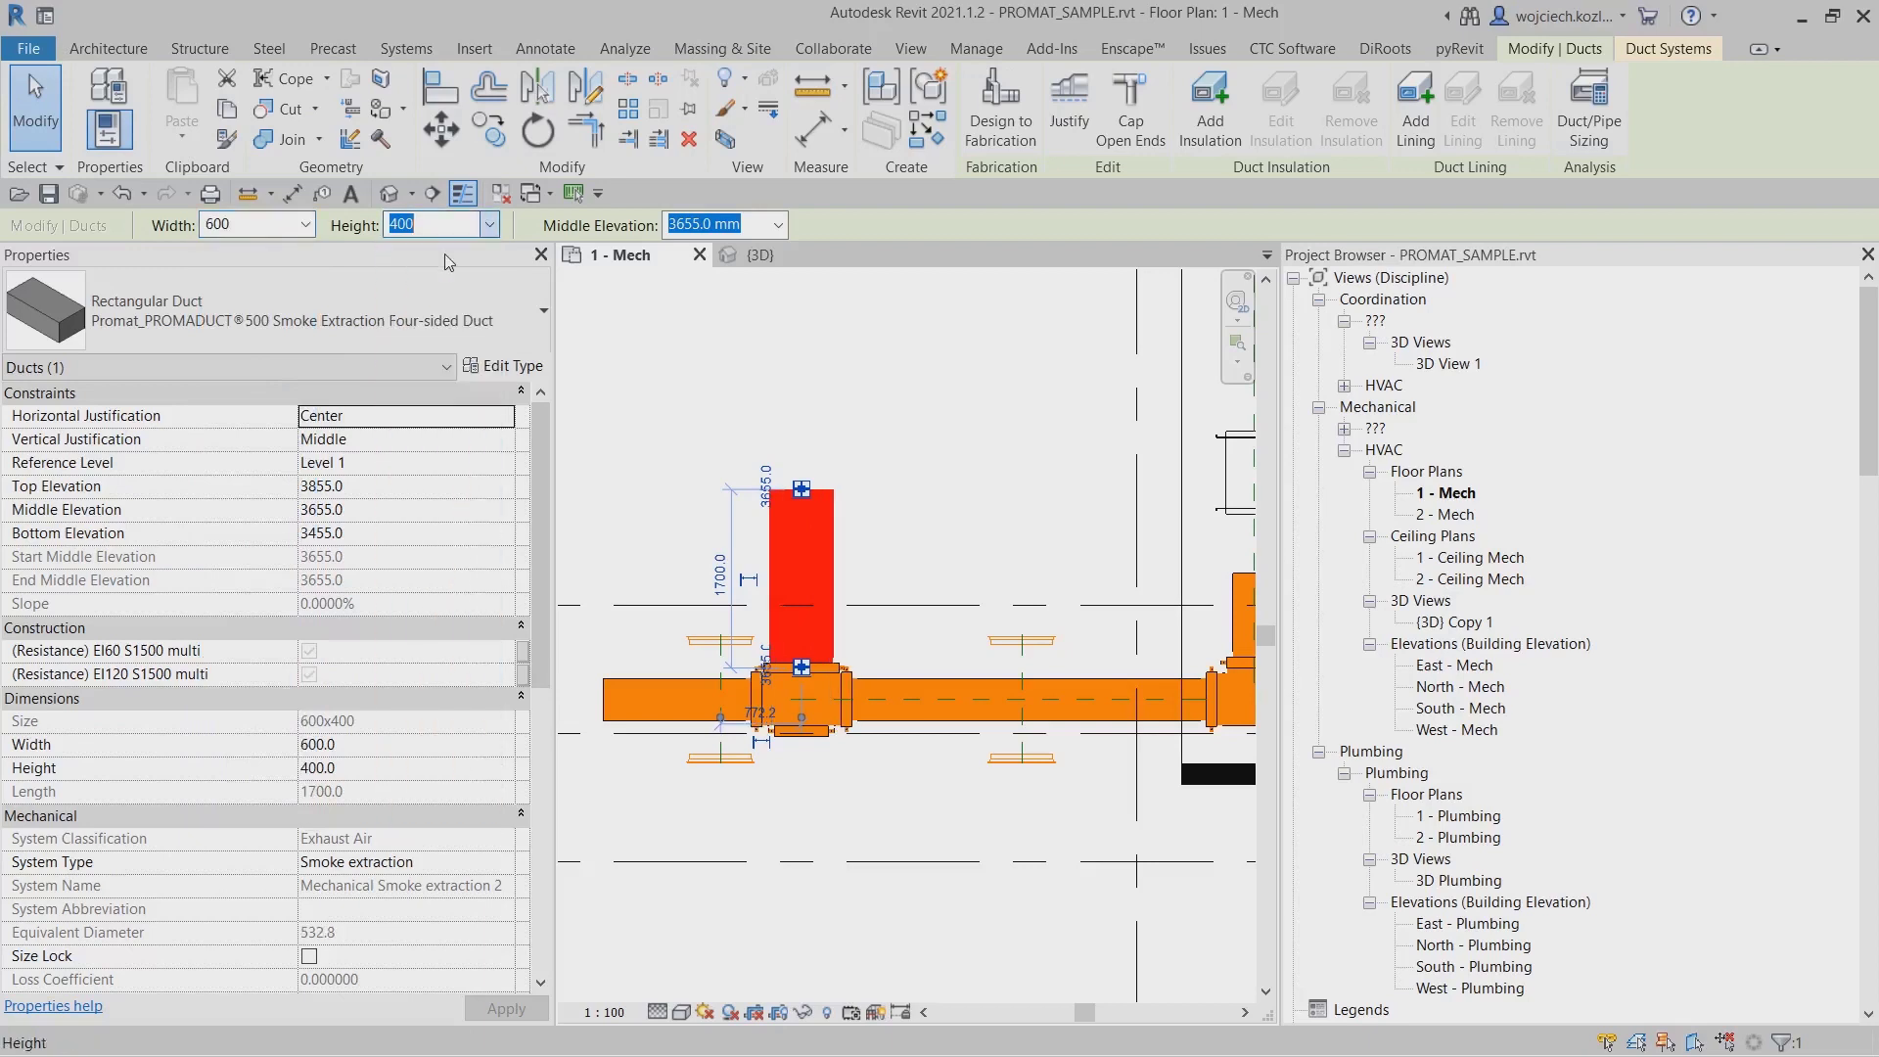
Draw an opposite branch duct about 1100 mm downward from the open end of the cross.
{"action": "scroll", "coordinate": [816, 747], "scroll_direction": "up", "scroll_amount": 3}
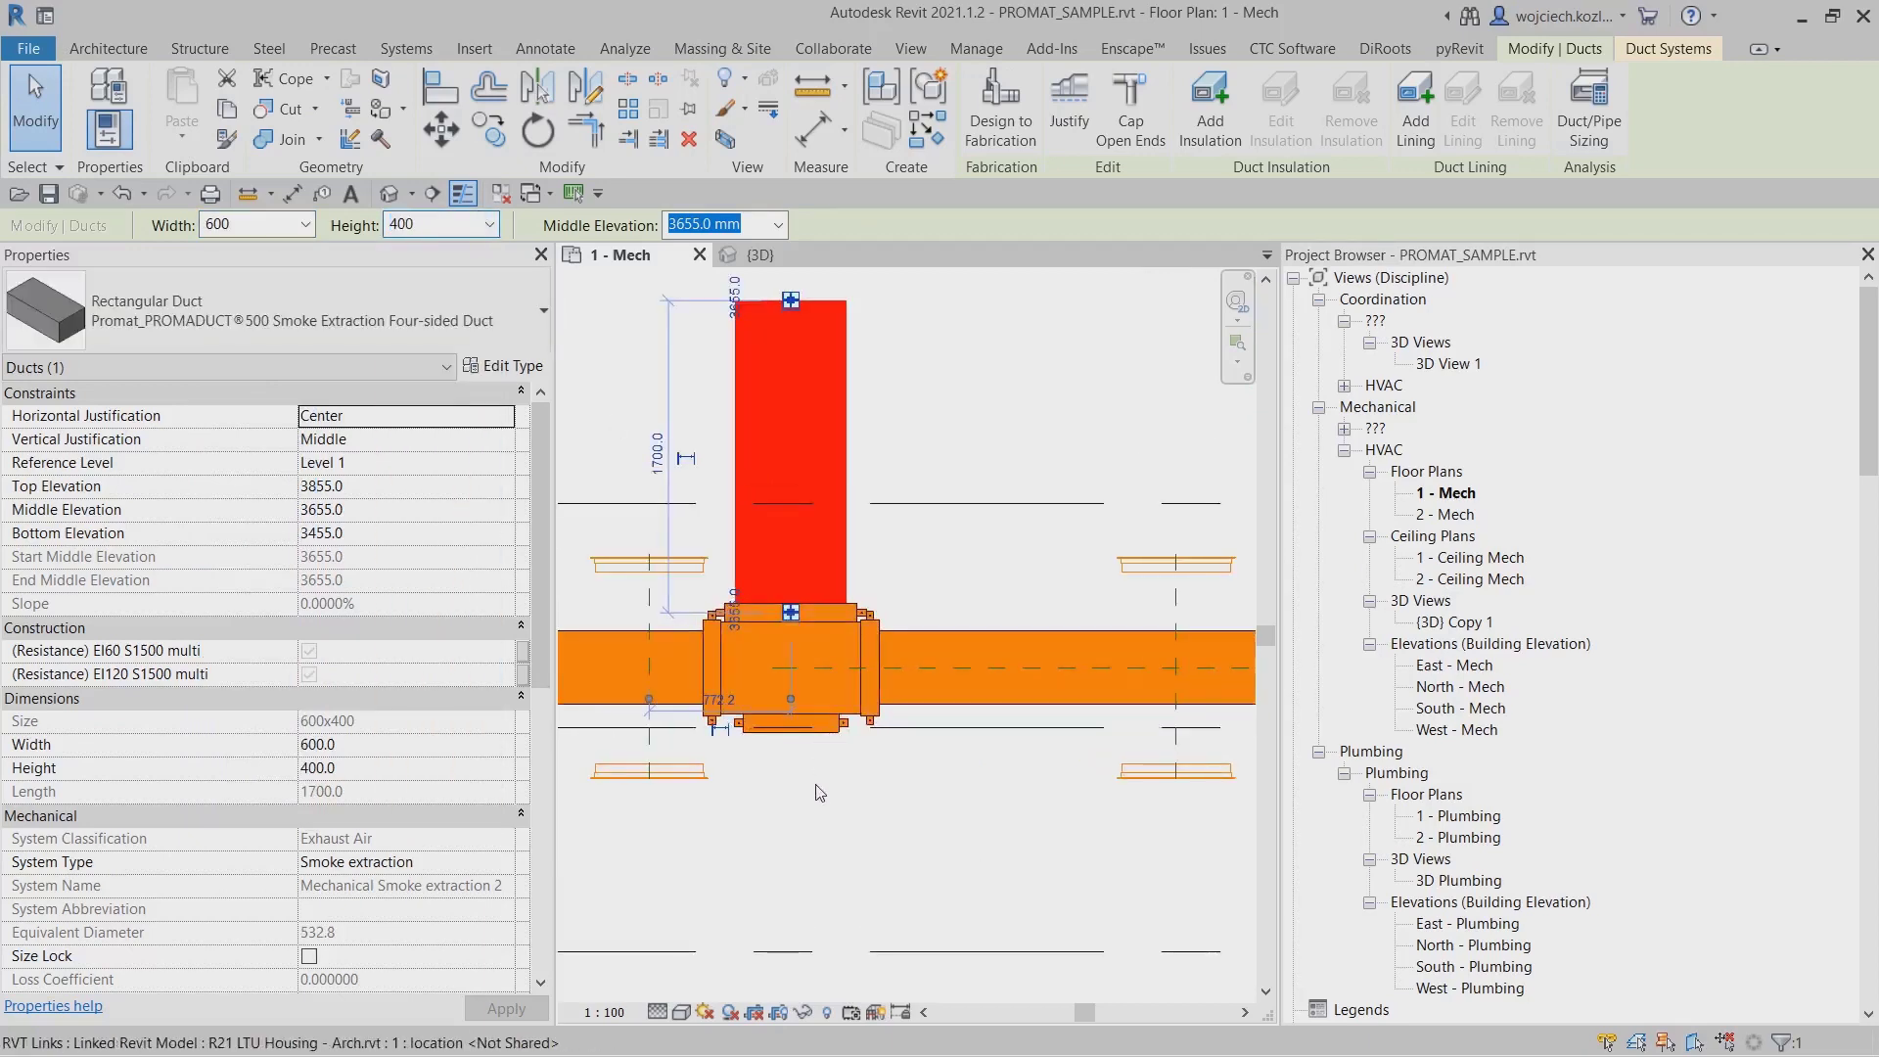
{"action": "left_click", "coordinate": [793, 722]}
{"action": "right_click", "coordinate": [790, 719]}
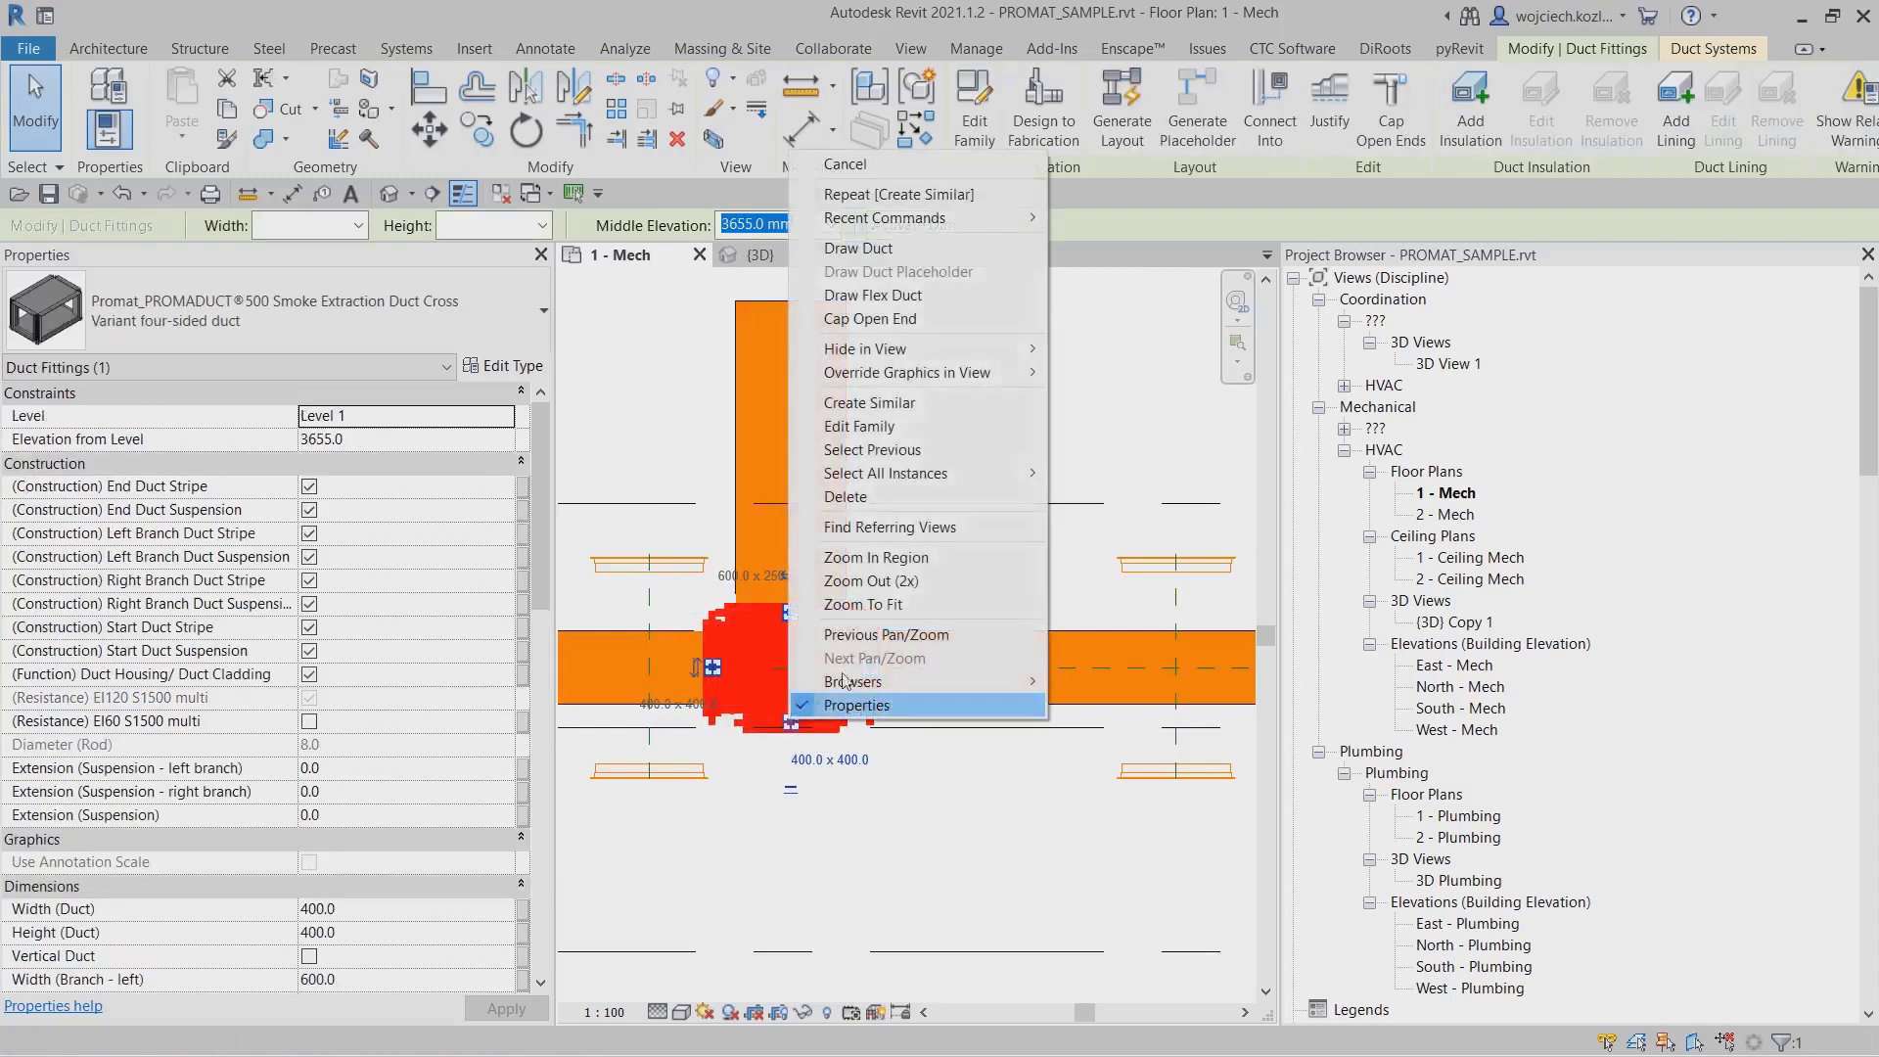
{"action": "left_click", "coordinate": [878, 250]}
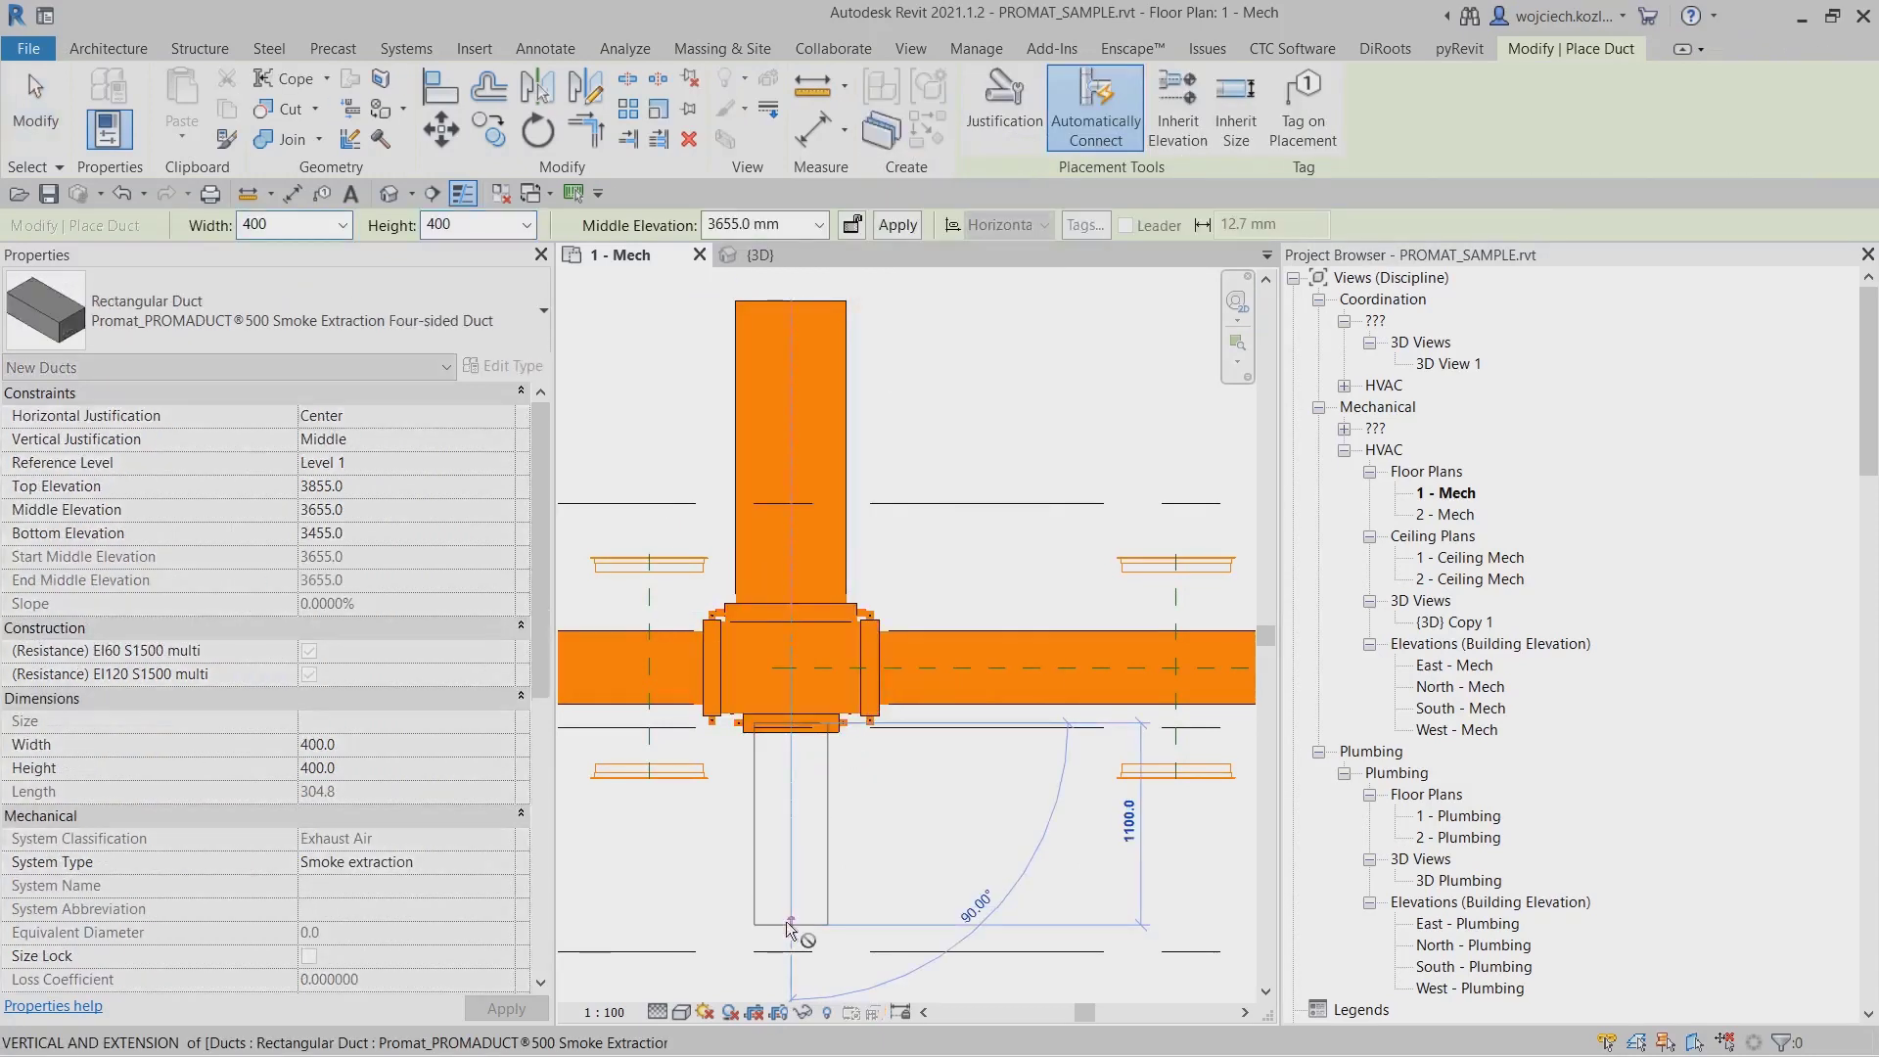
{"action": "left_click", "coordinate": [812, 910]}
{"action": "key", "text": "Escape"}
{"action": "key", "text": "Escape"}
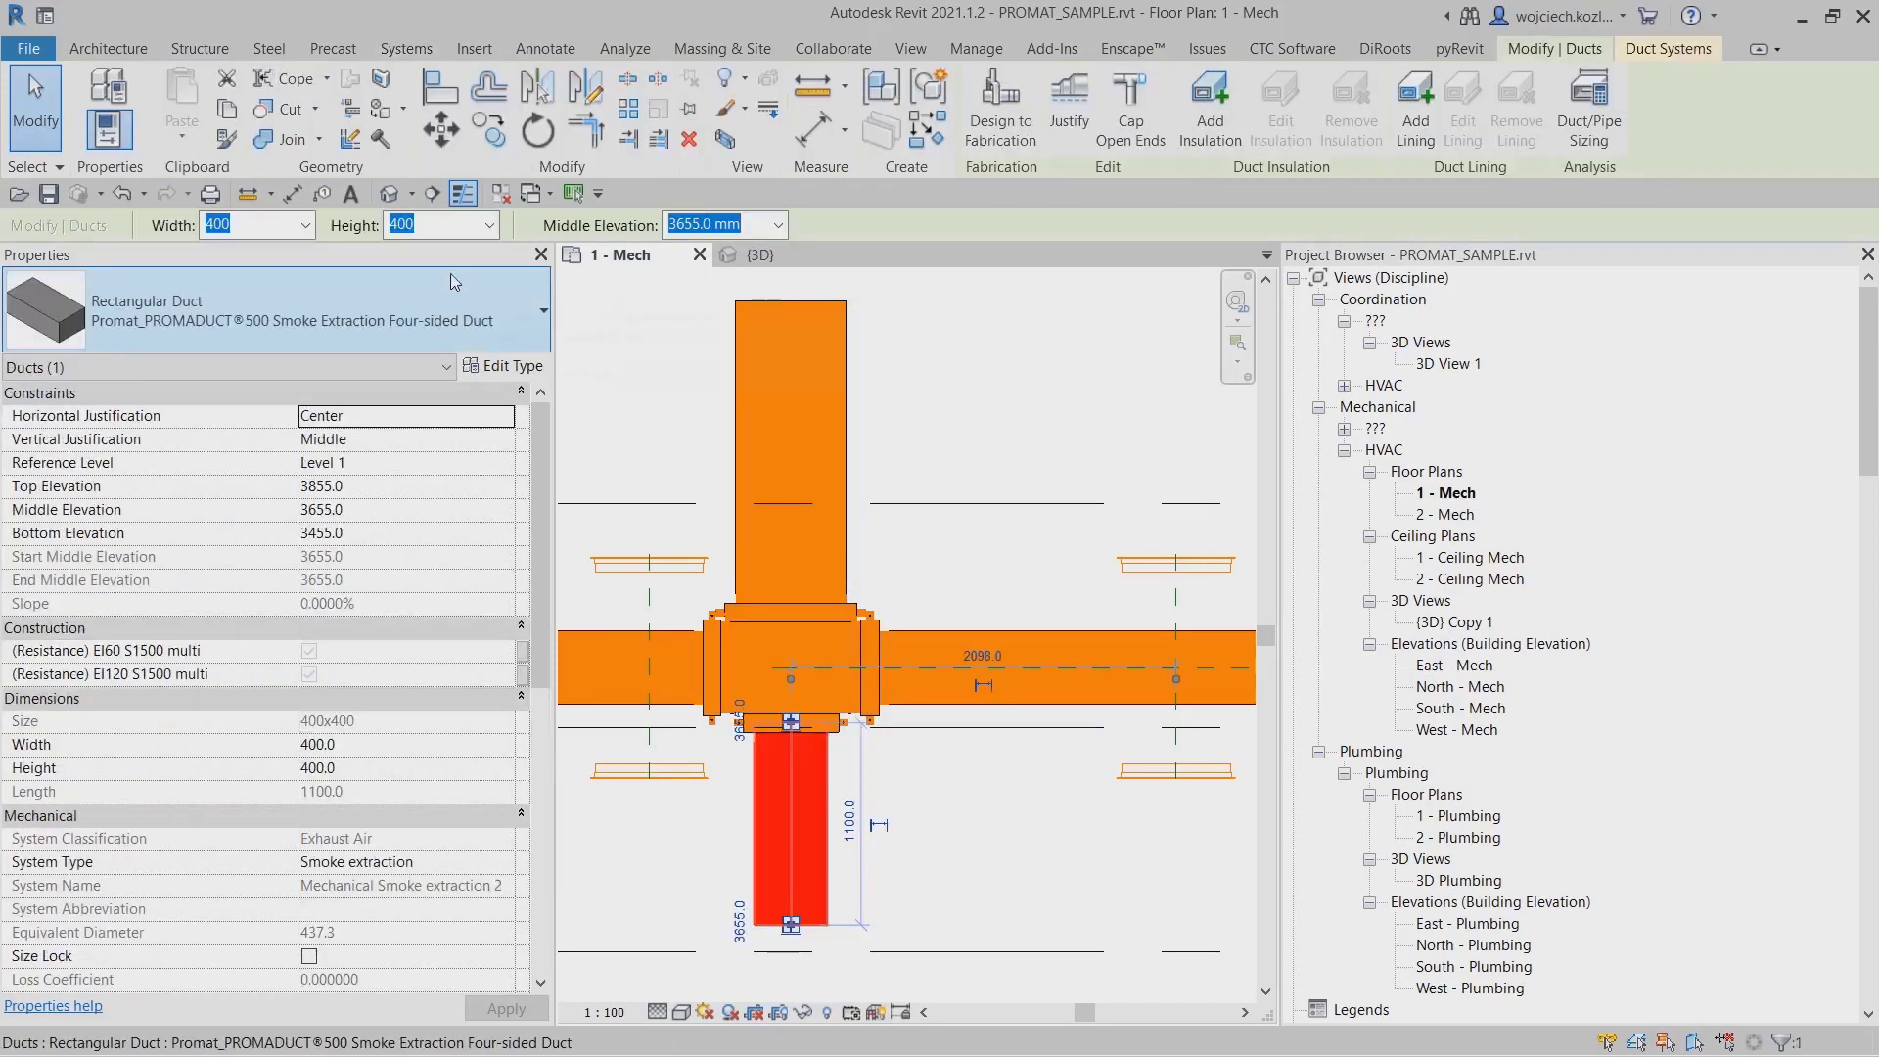
Set the lower branch duct's width to 600 and height to 250.
{"action": "left_click", "coordinate": [306, 226]}
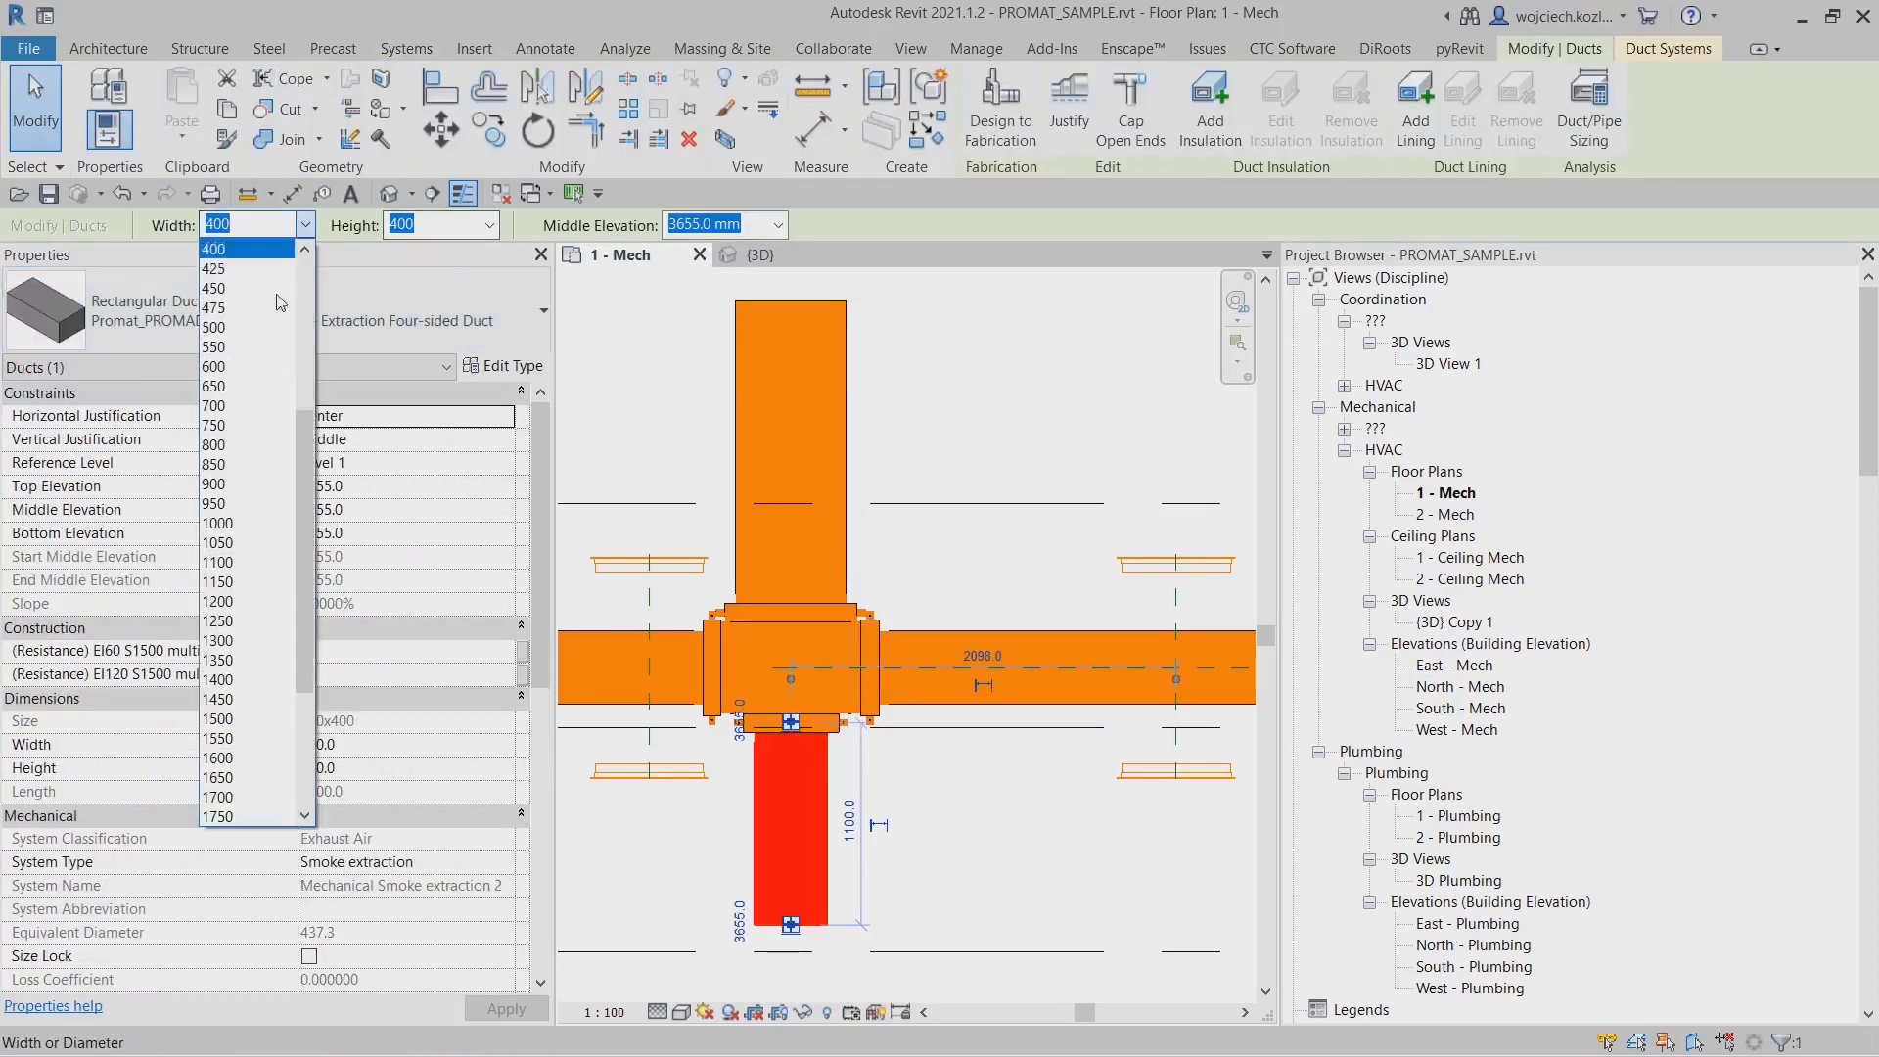
{"action": "left_click", "coordinate": [252, 366]}
{"action": "left_click", "coordinate": [488, 226]}
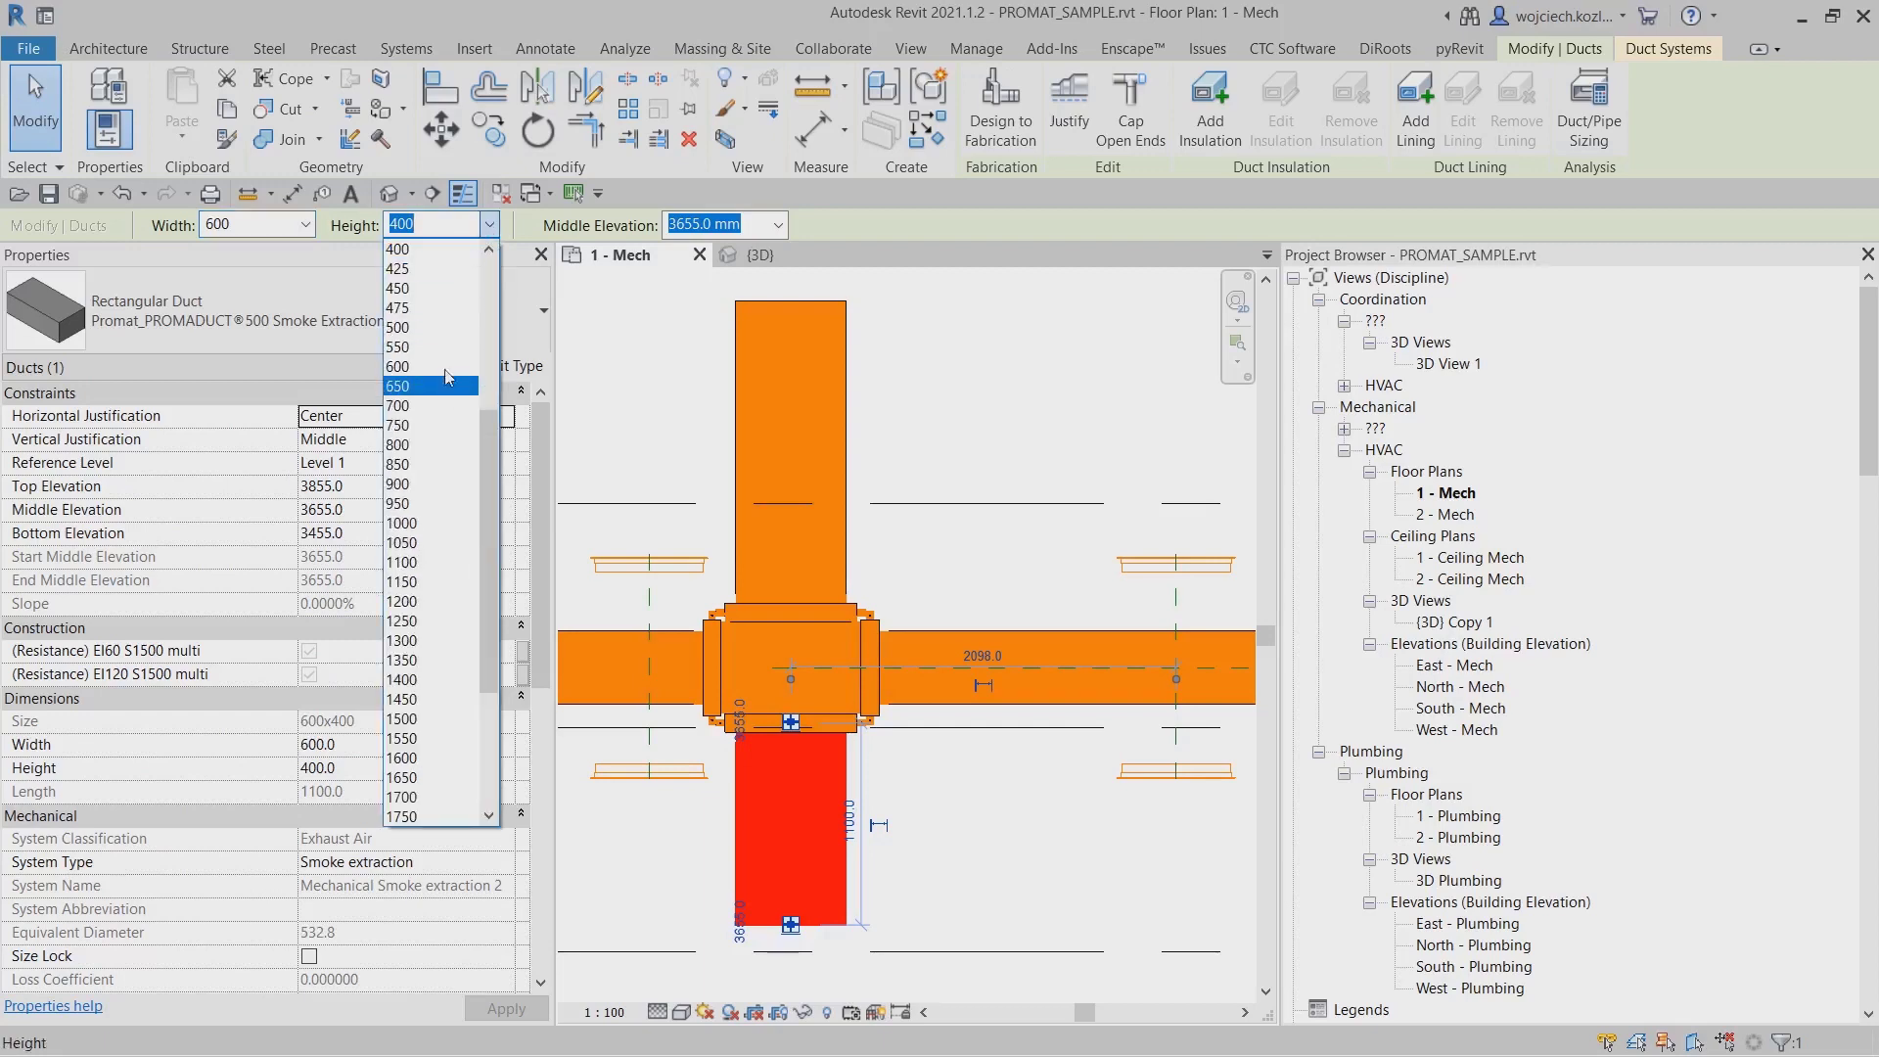
{"action": "scroll", "coordinate": [449, 352], "scroll_direction": "up", "scroll_amount": 2}
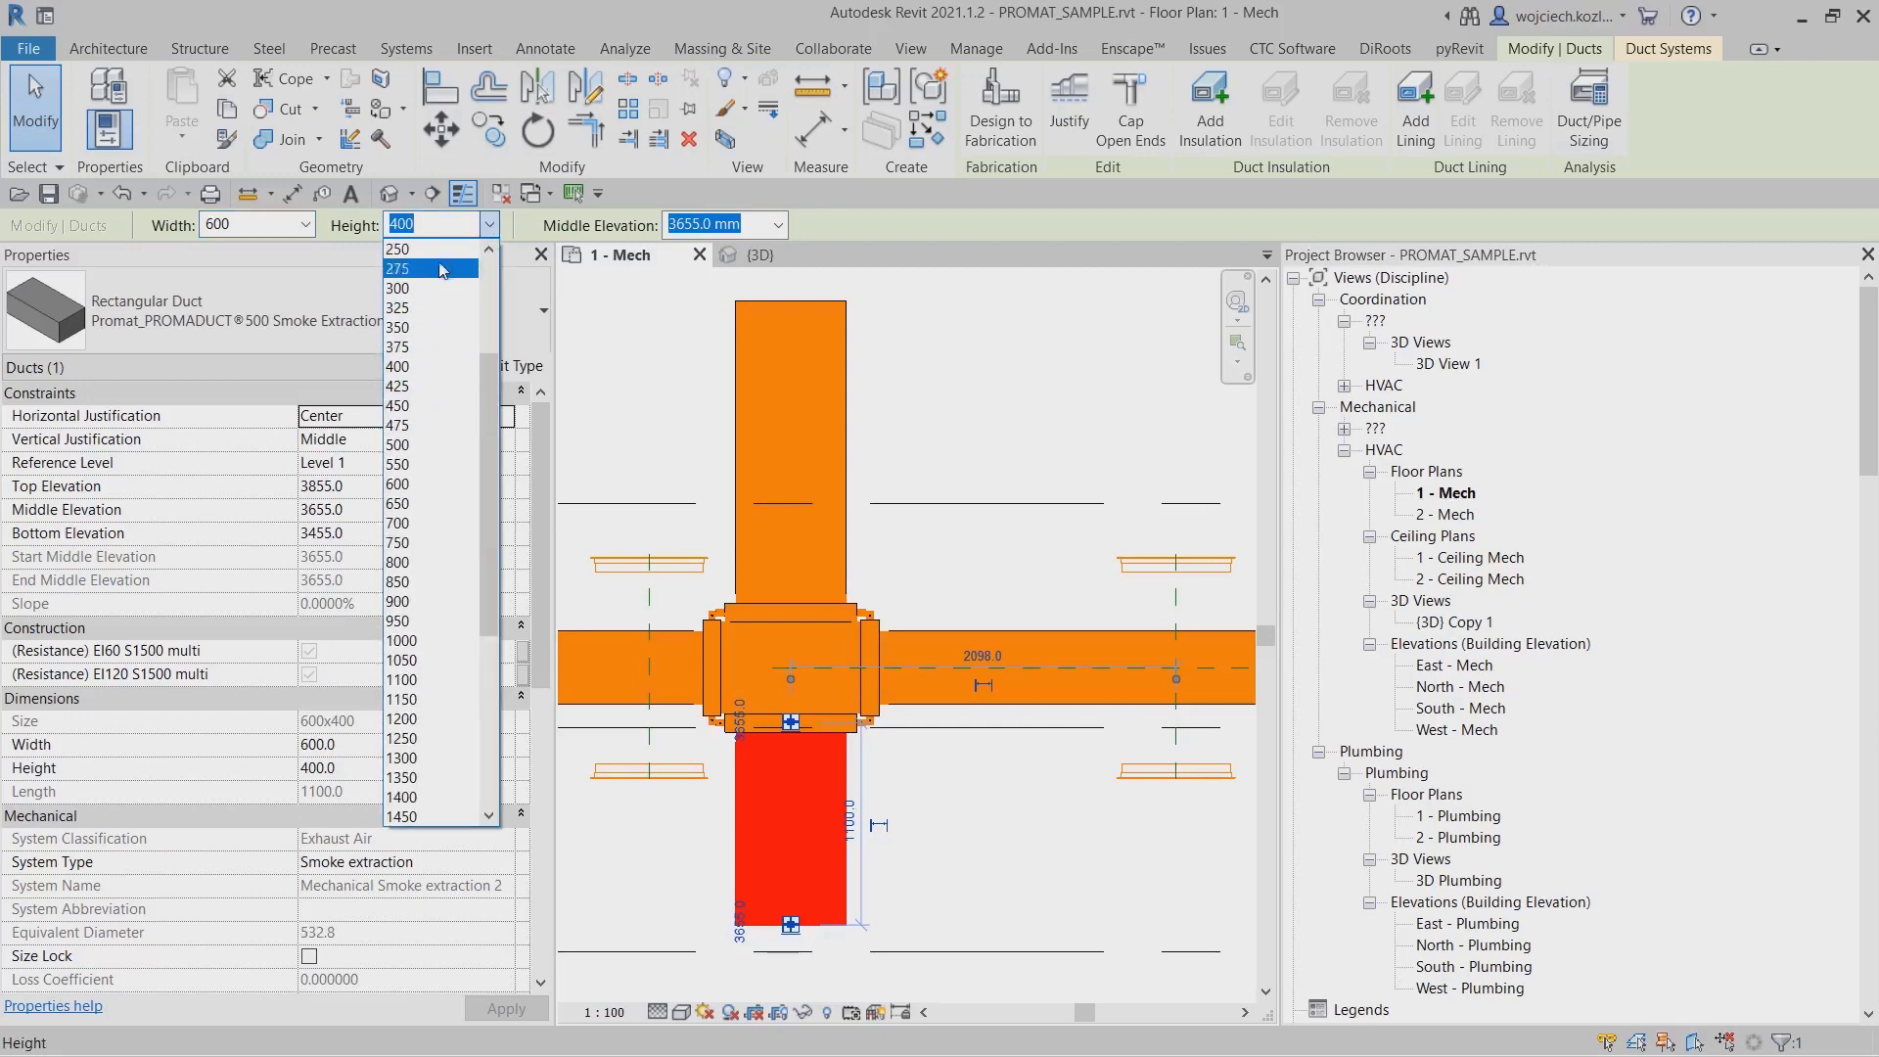
{"action": "left_click", "coordinate": [398, 248]}
{"action": "key", "text": "Escape"}
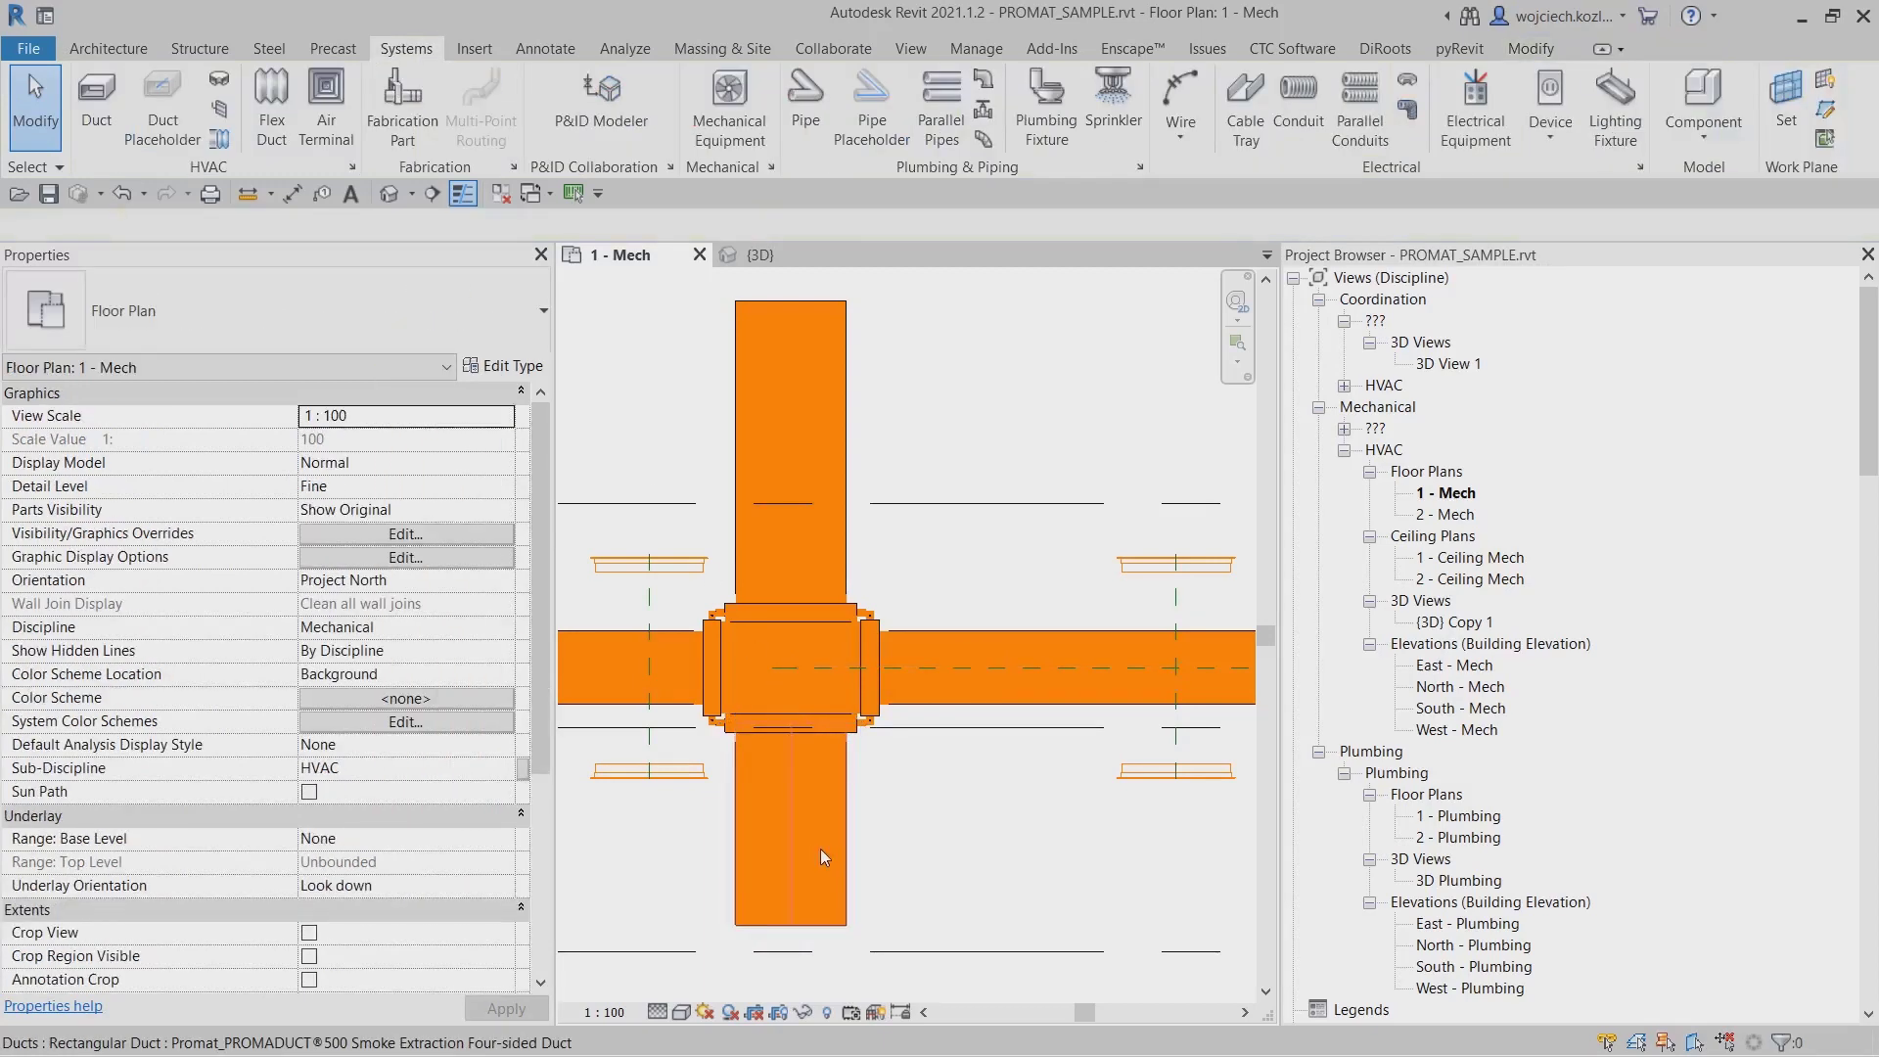
Align the upper branch duct's centreline with the centreline of the first pair of air terminals.
{"action": "key", "text": "a"}
{"action": "key", "text": "l"}
{"action": "left_click", "coordinate": [662, 591]}
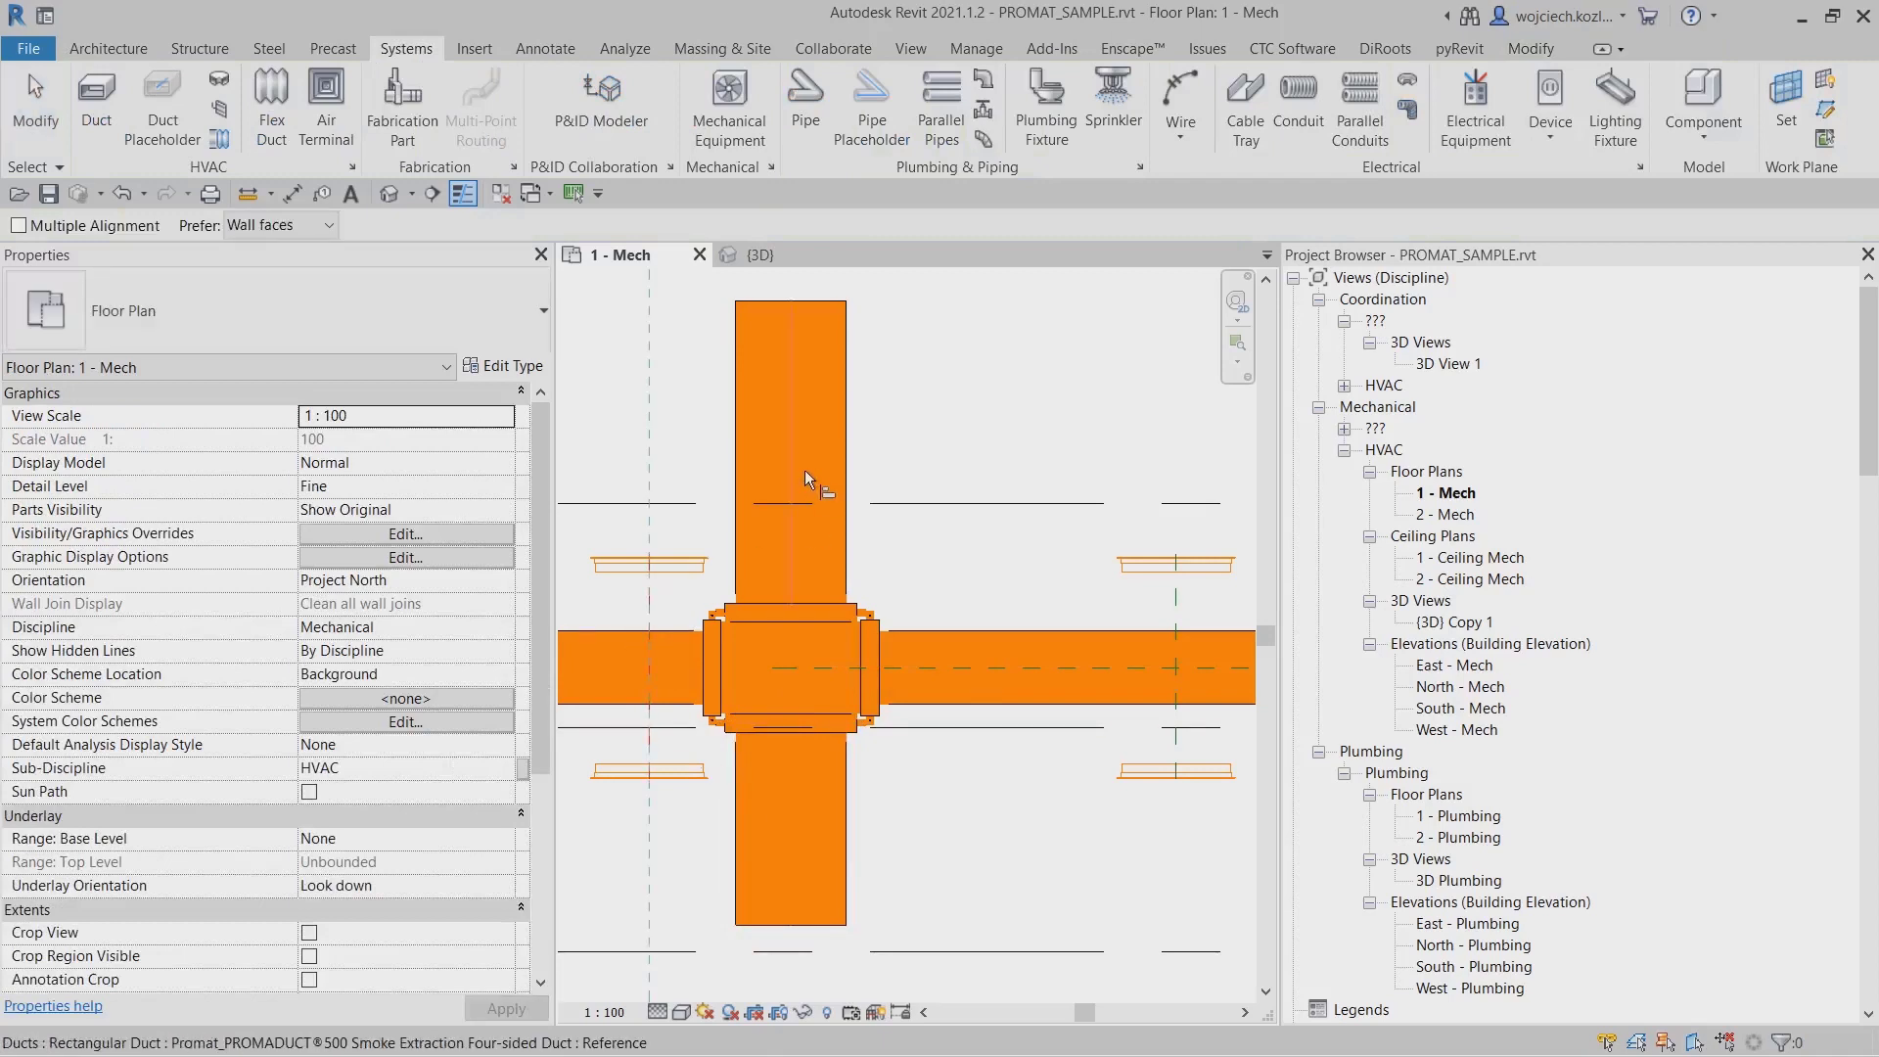
{"action": "left_click", "coordinate": [802, 470]}
{"action": "key", "text": "Escape"}
{"action": "key", "text": "Escape"}
Shorten the upper branch duct so that its free end meets the upper air terminal.
{"action": "left_click", "coordinate": [695, 378]}
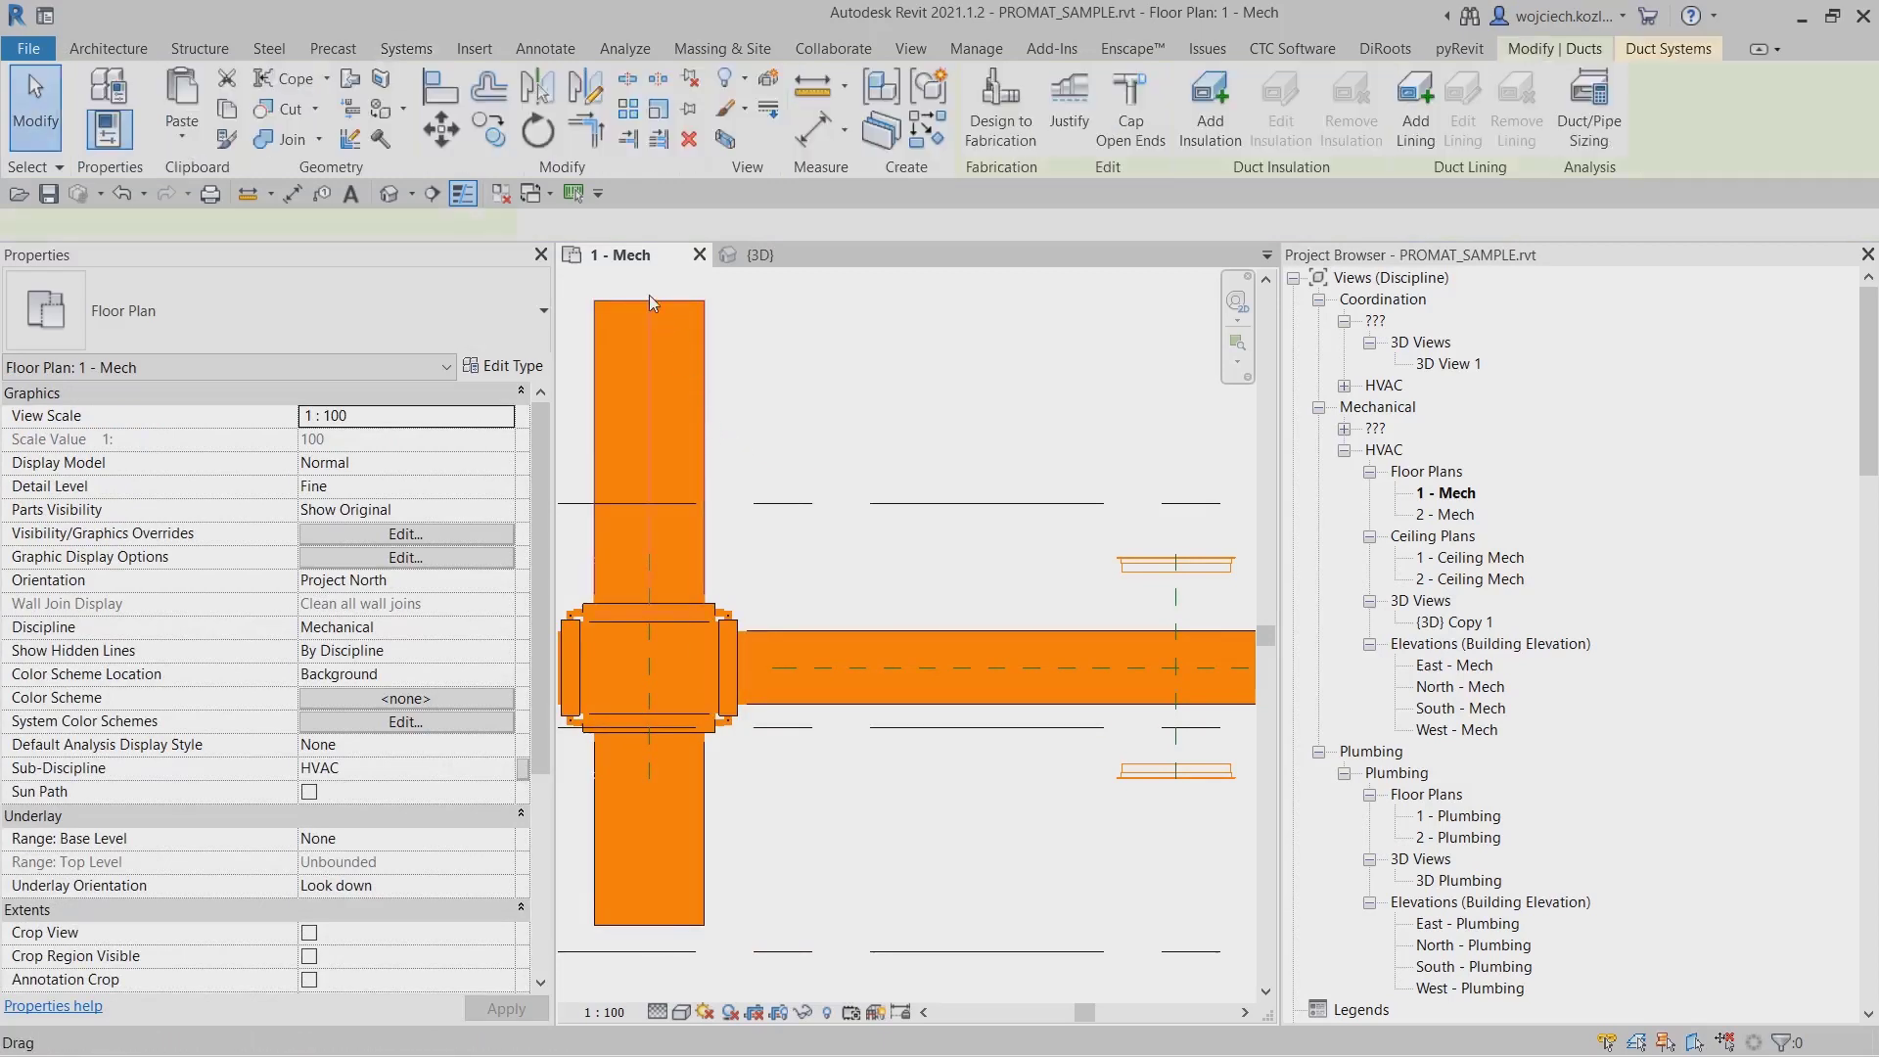
{"action": "left_click_drag", "start_coordinate": [649, 299], "coordinate": [642, 566]}
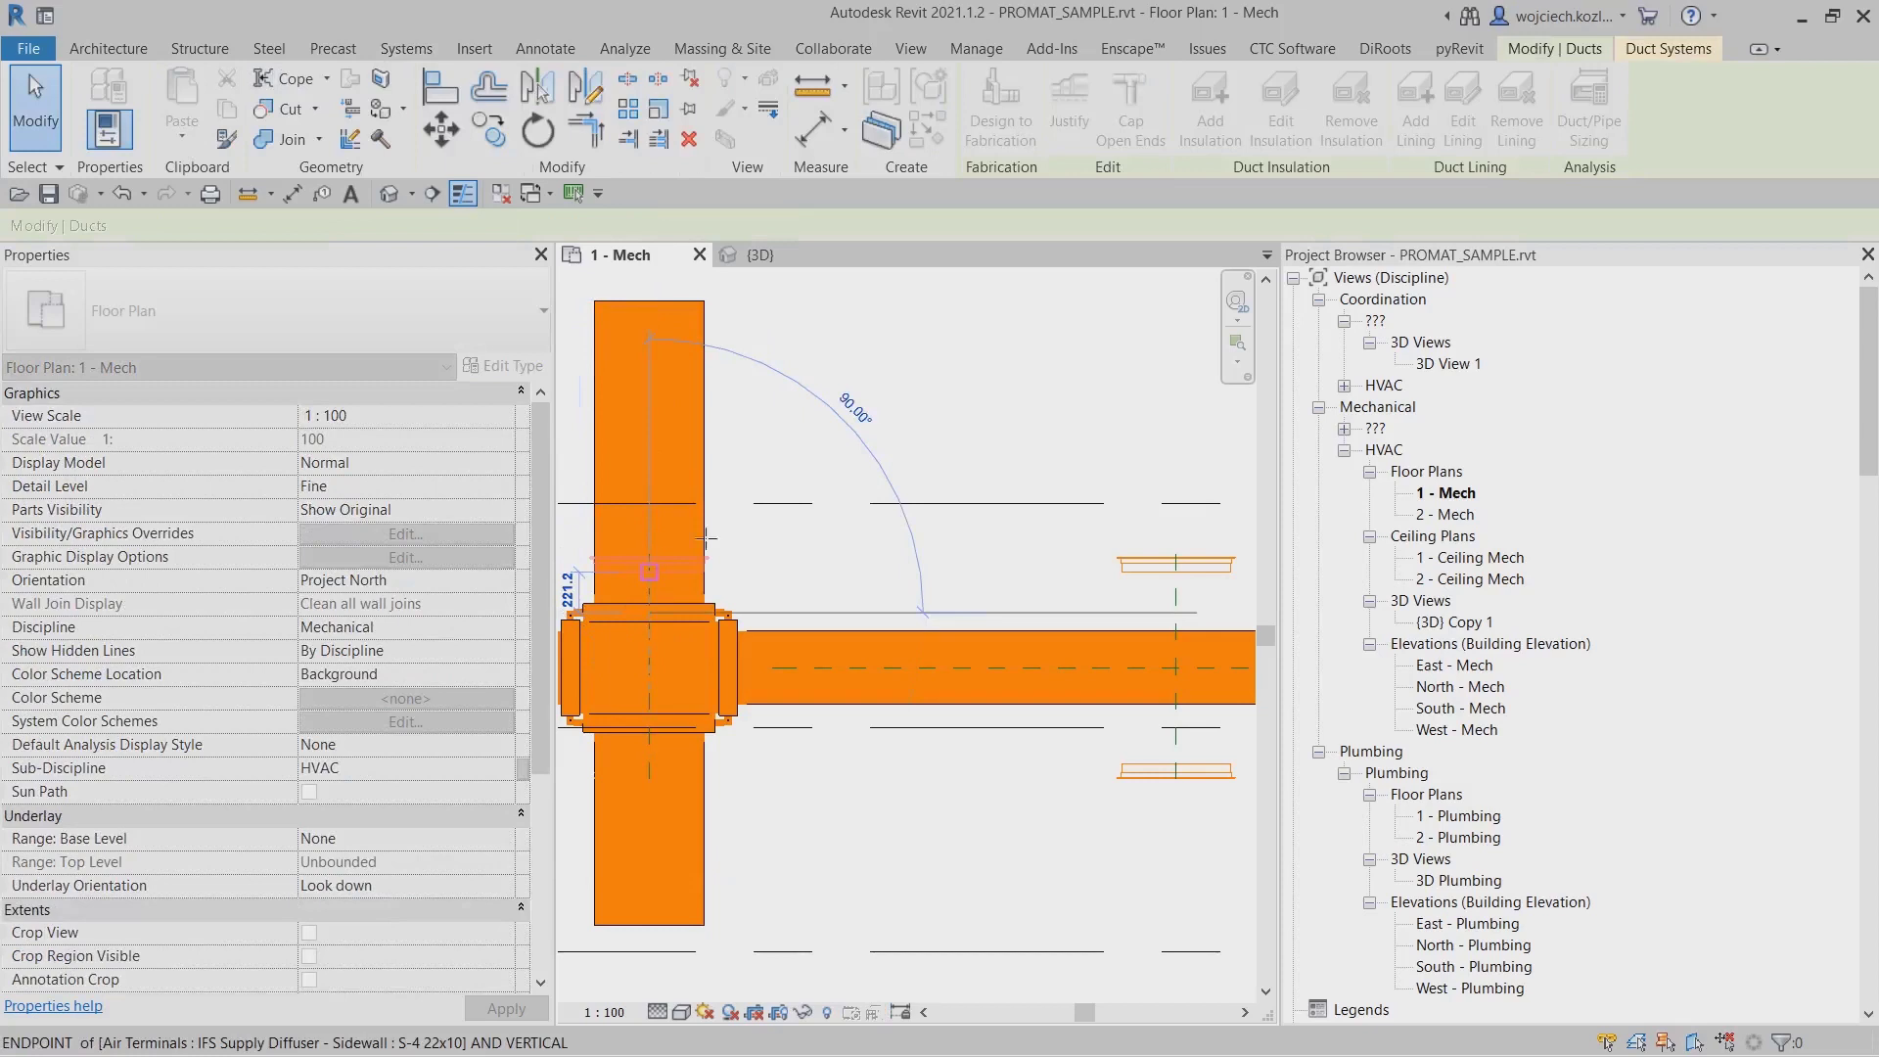
{"action": "left_click_drag", "start_coordinate": [785, 523], "coordinate": [850, 619]}
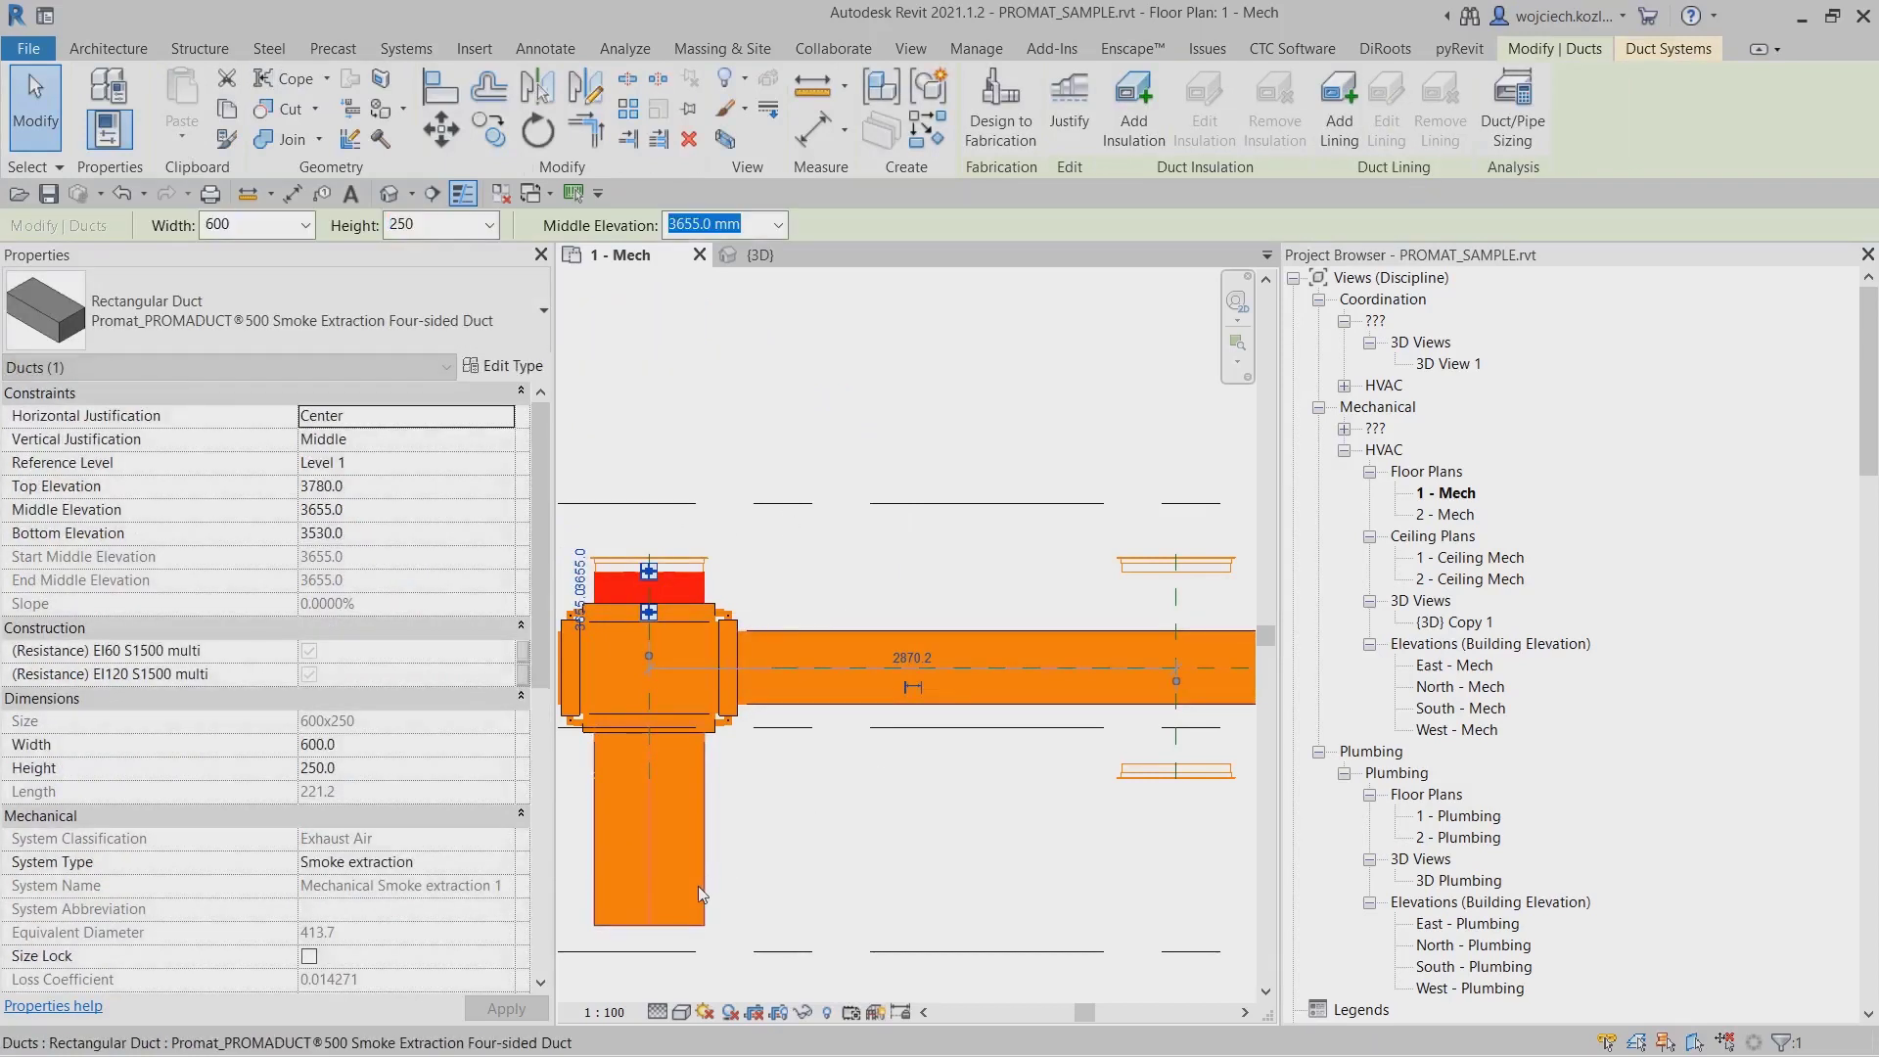
Shorten the lower branch duct so that its free end meets the lower air terminal.
{"action": "left_click", "coordinate": [650, 928]}
{"action": "left_click_drag", "start_coordinate": [649, 926], "coordinate": [649, 764]}
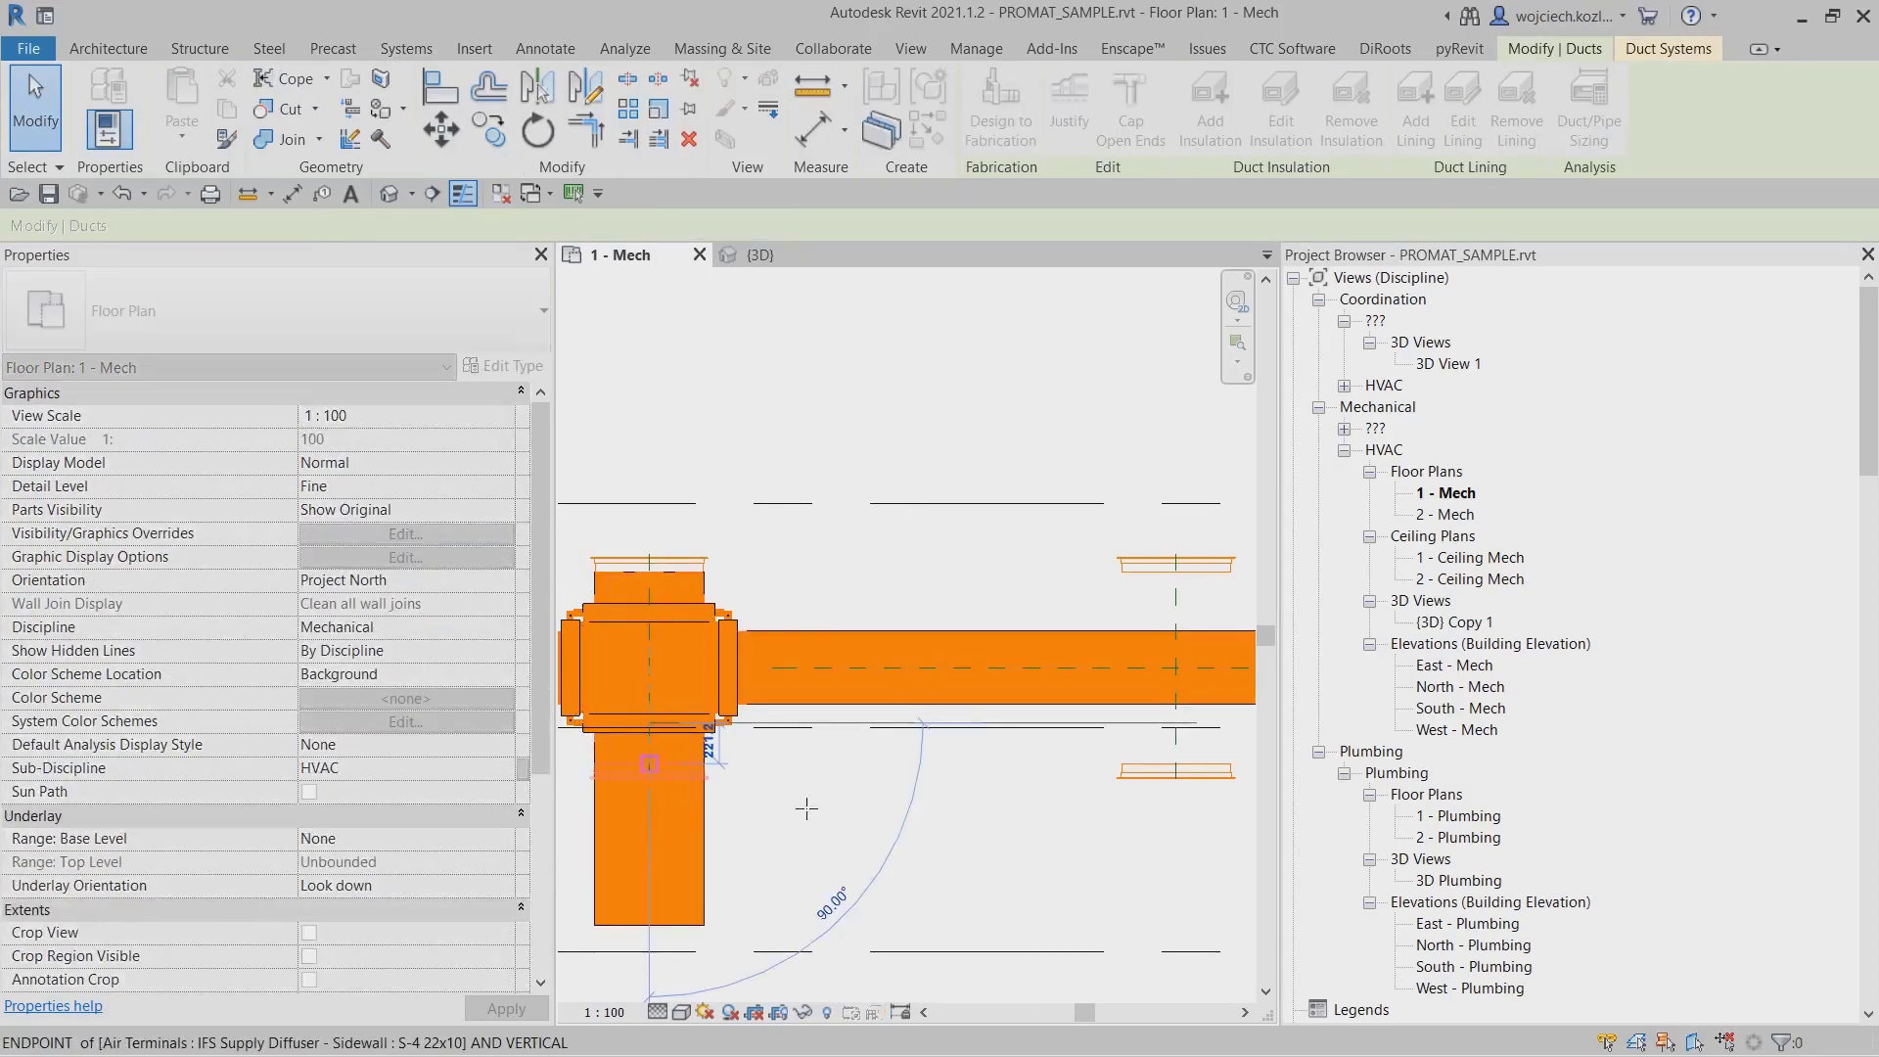
{"action": "key", "text": "Escape"}
{"action": "scroll", "coordinate": [799, 827], "scroll_direction": "down", "scroll_amount": 1}
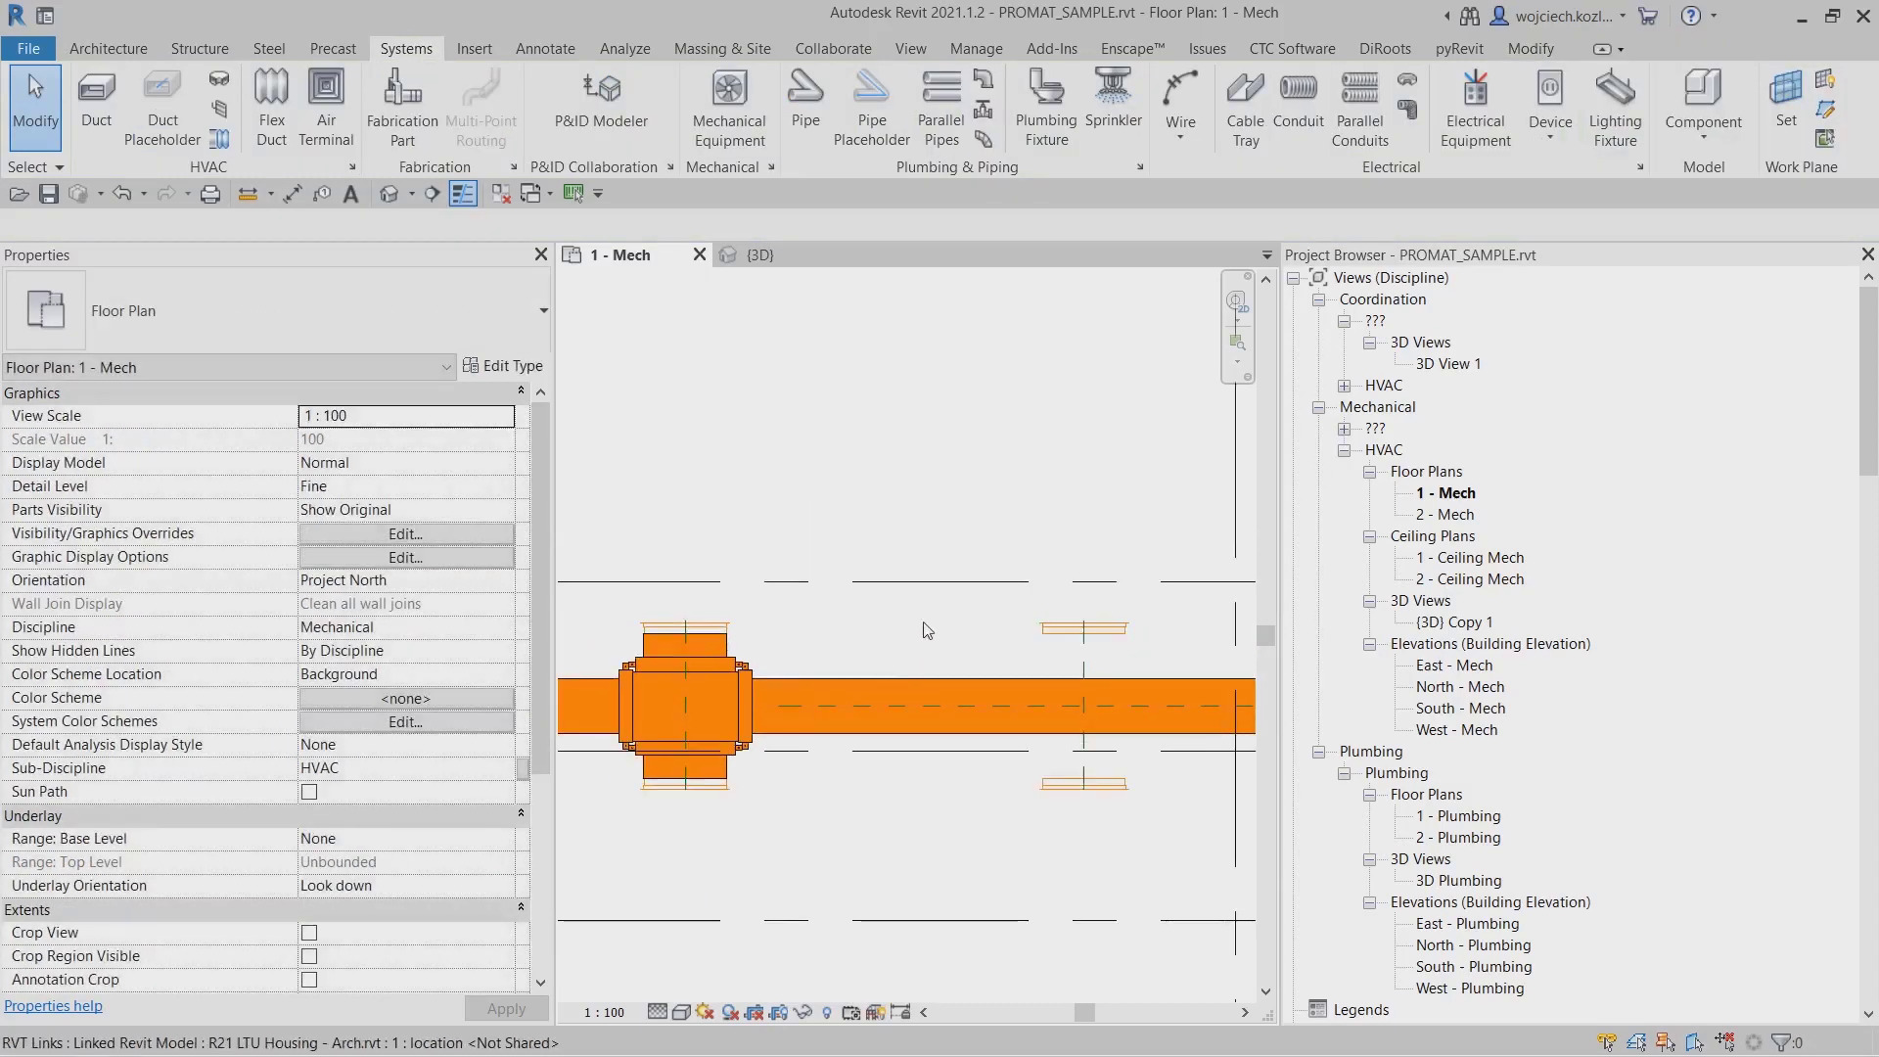
Examine the elevations of the tee's open branch duct and of the inline fan above it.
{"action": "middle_click_drag", "start_coordinate": [949, 623], "coordinate": [1010, 624]}
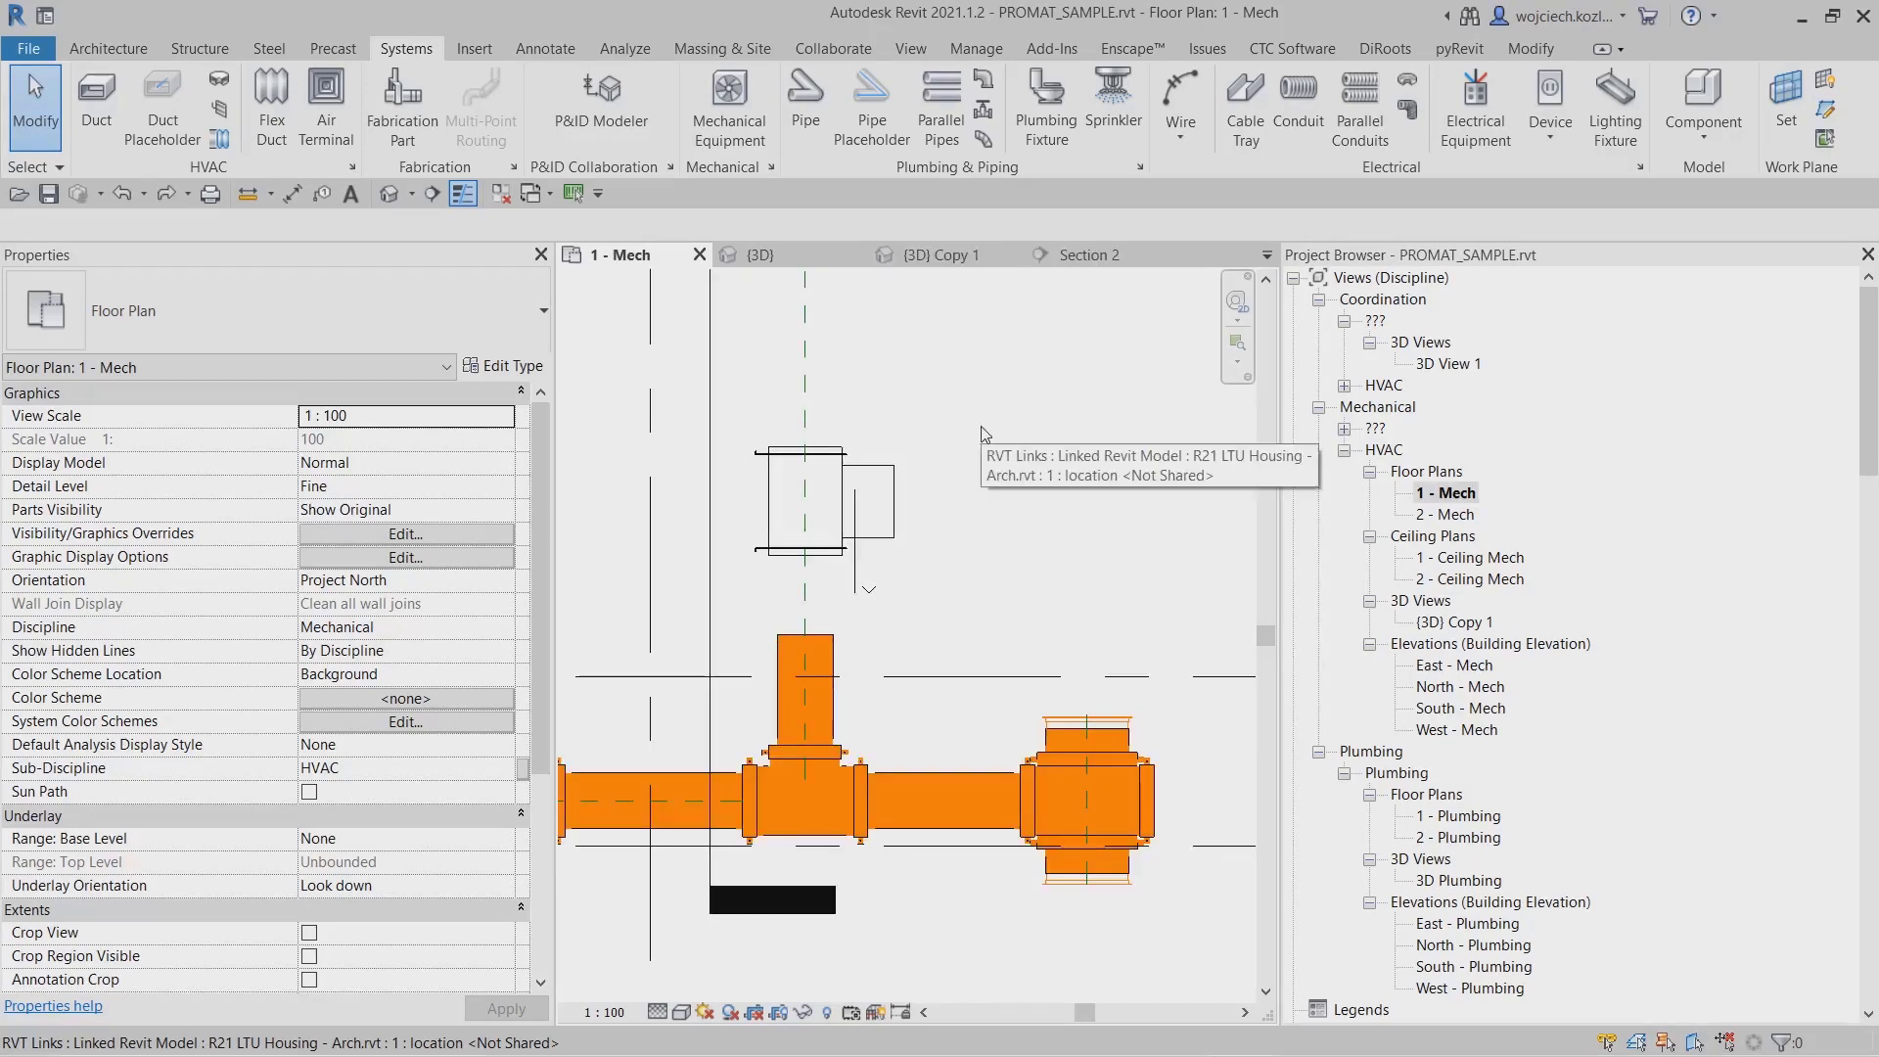
{"action": "middle_click_drag", "start_coordinate": [984, 434], "coordinate": [1067, 446]}
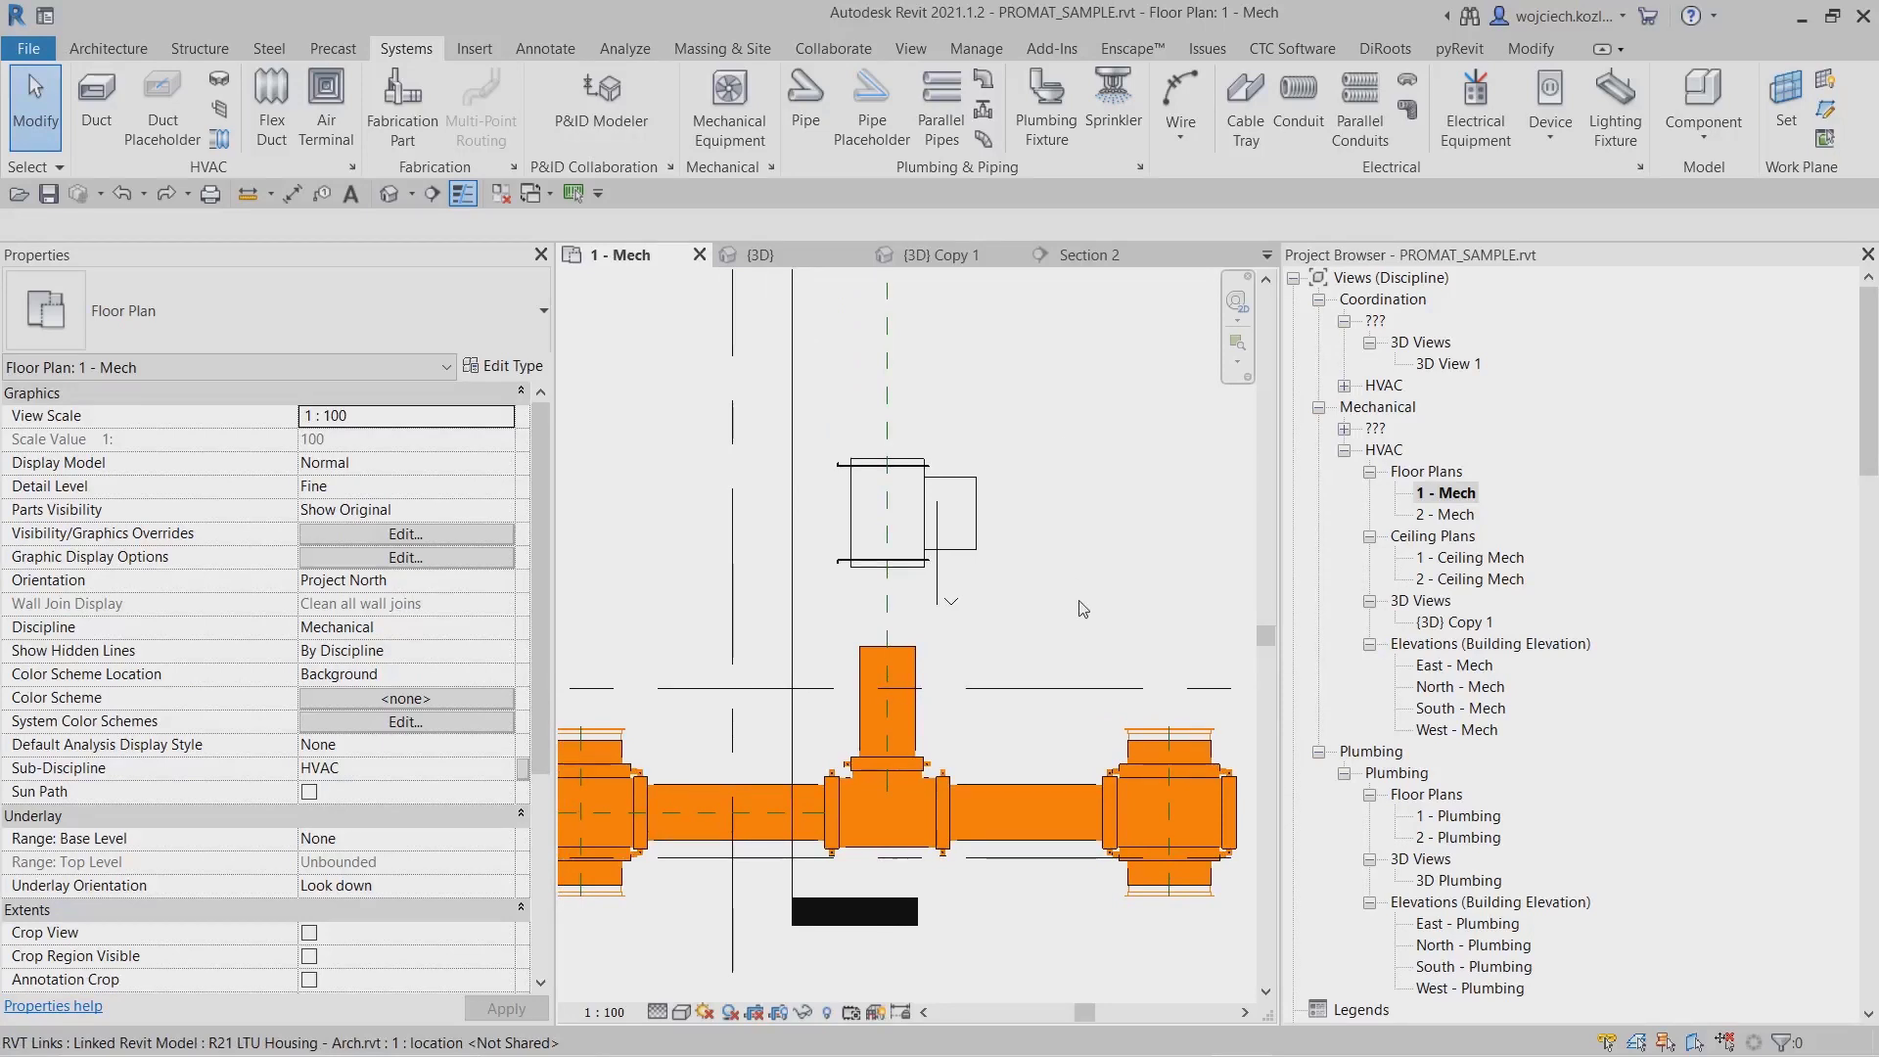
{"action": "middle_click_drag", "start_coordinate": [1083, 609], "coordinate": [1093, 560]}
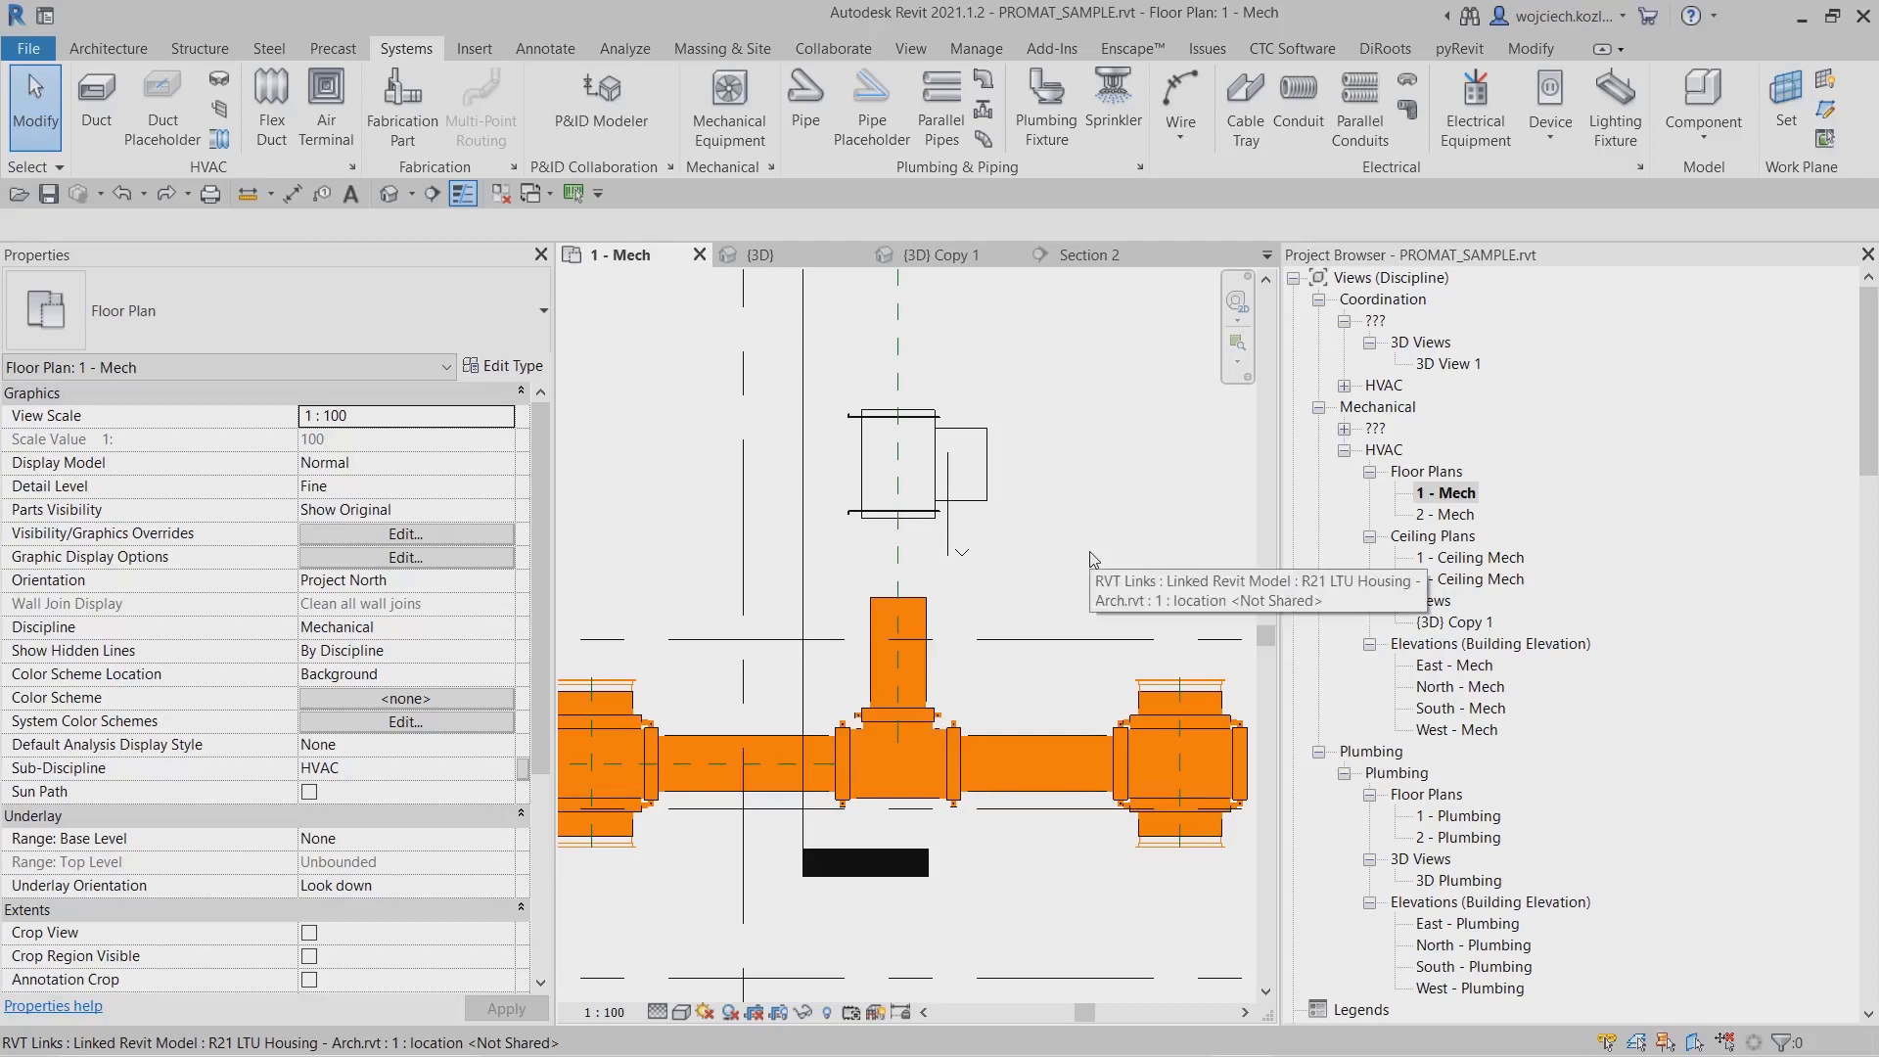
{"action": "left_click", "coordinate": [918, 654]}
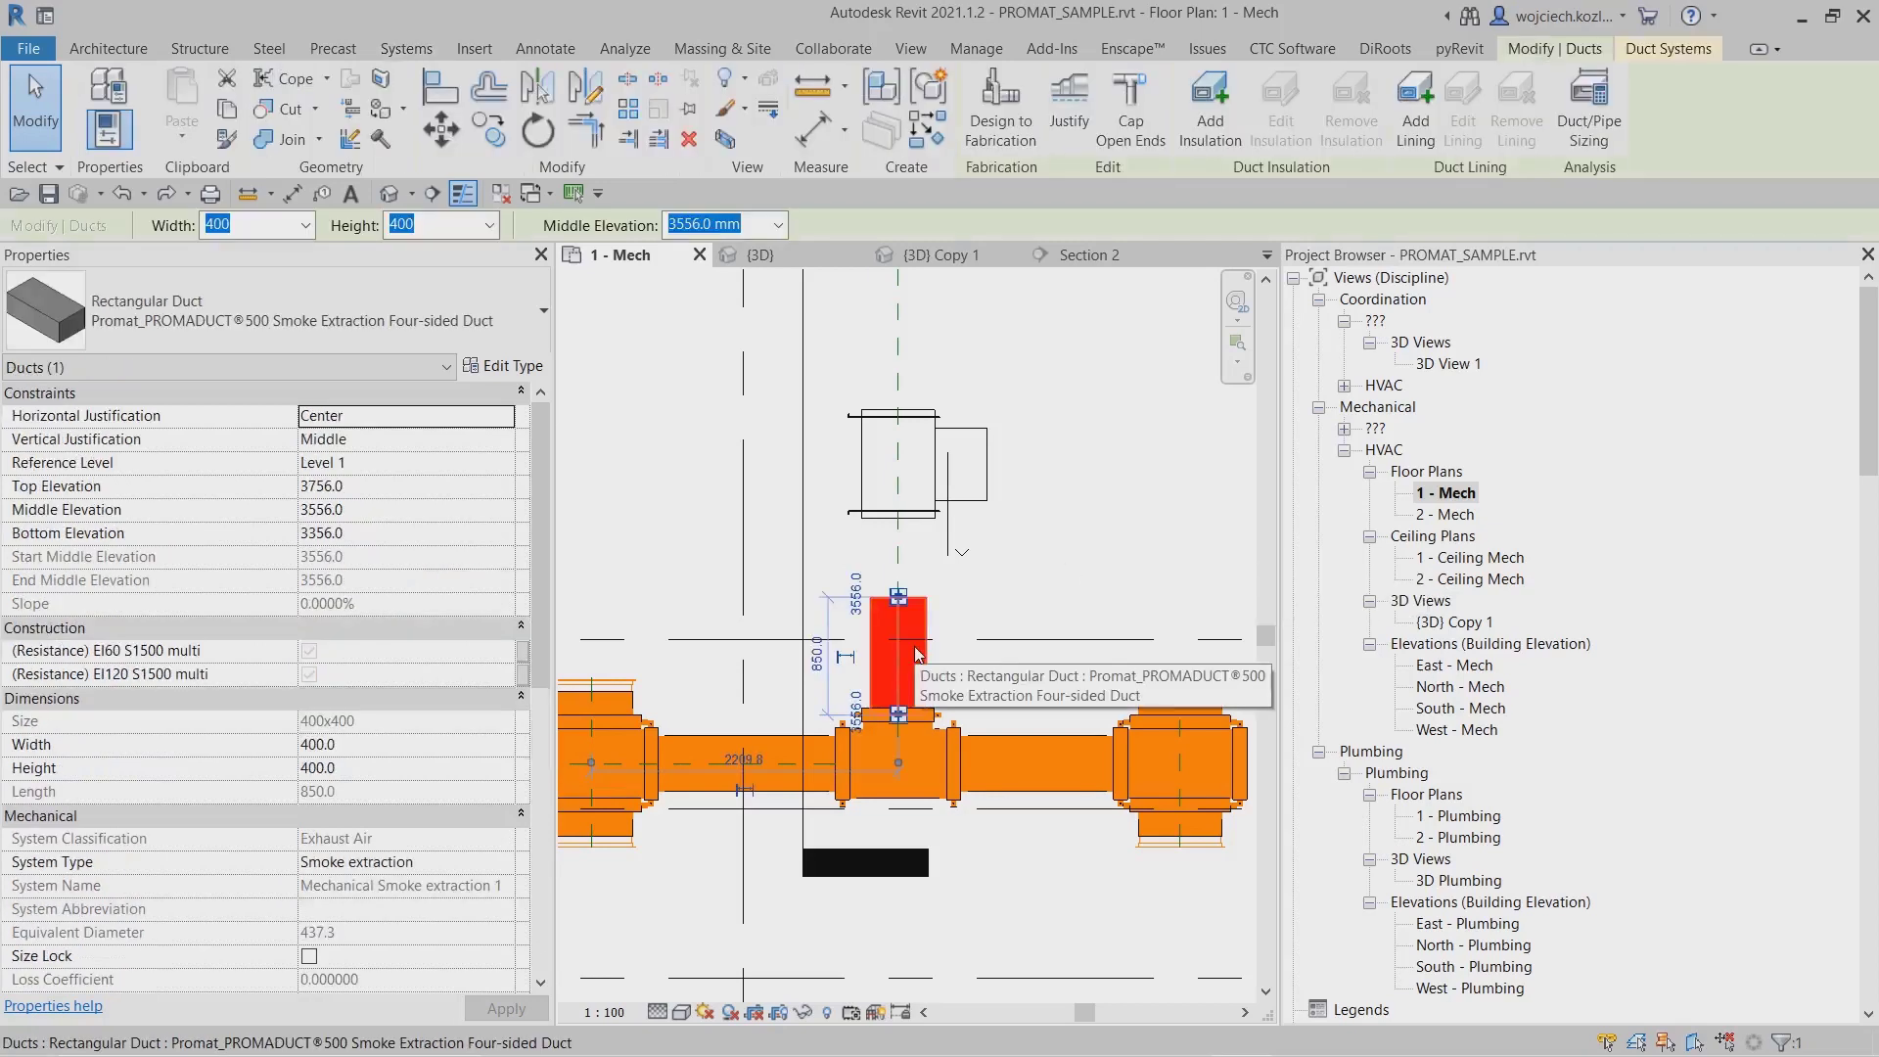
{"action": "left_click", "coordinate": [846, 497]}
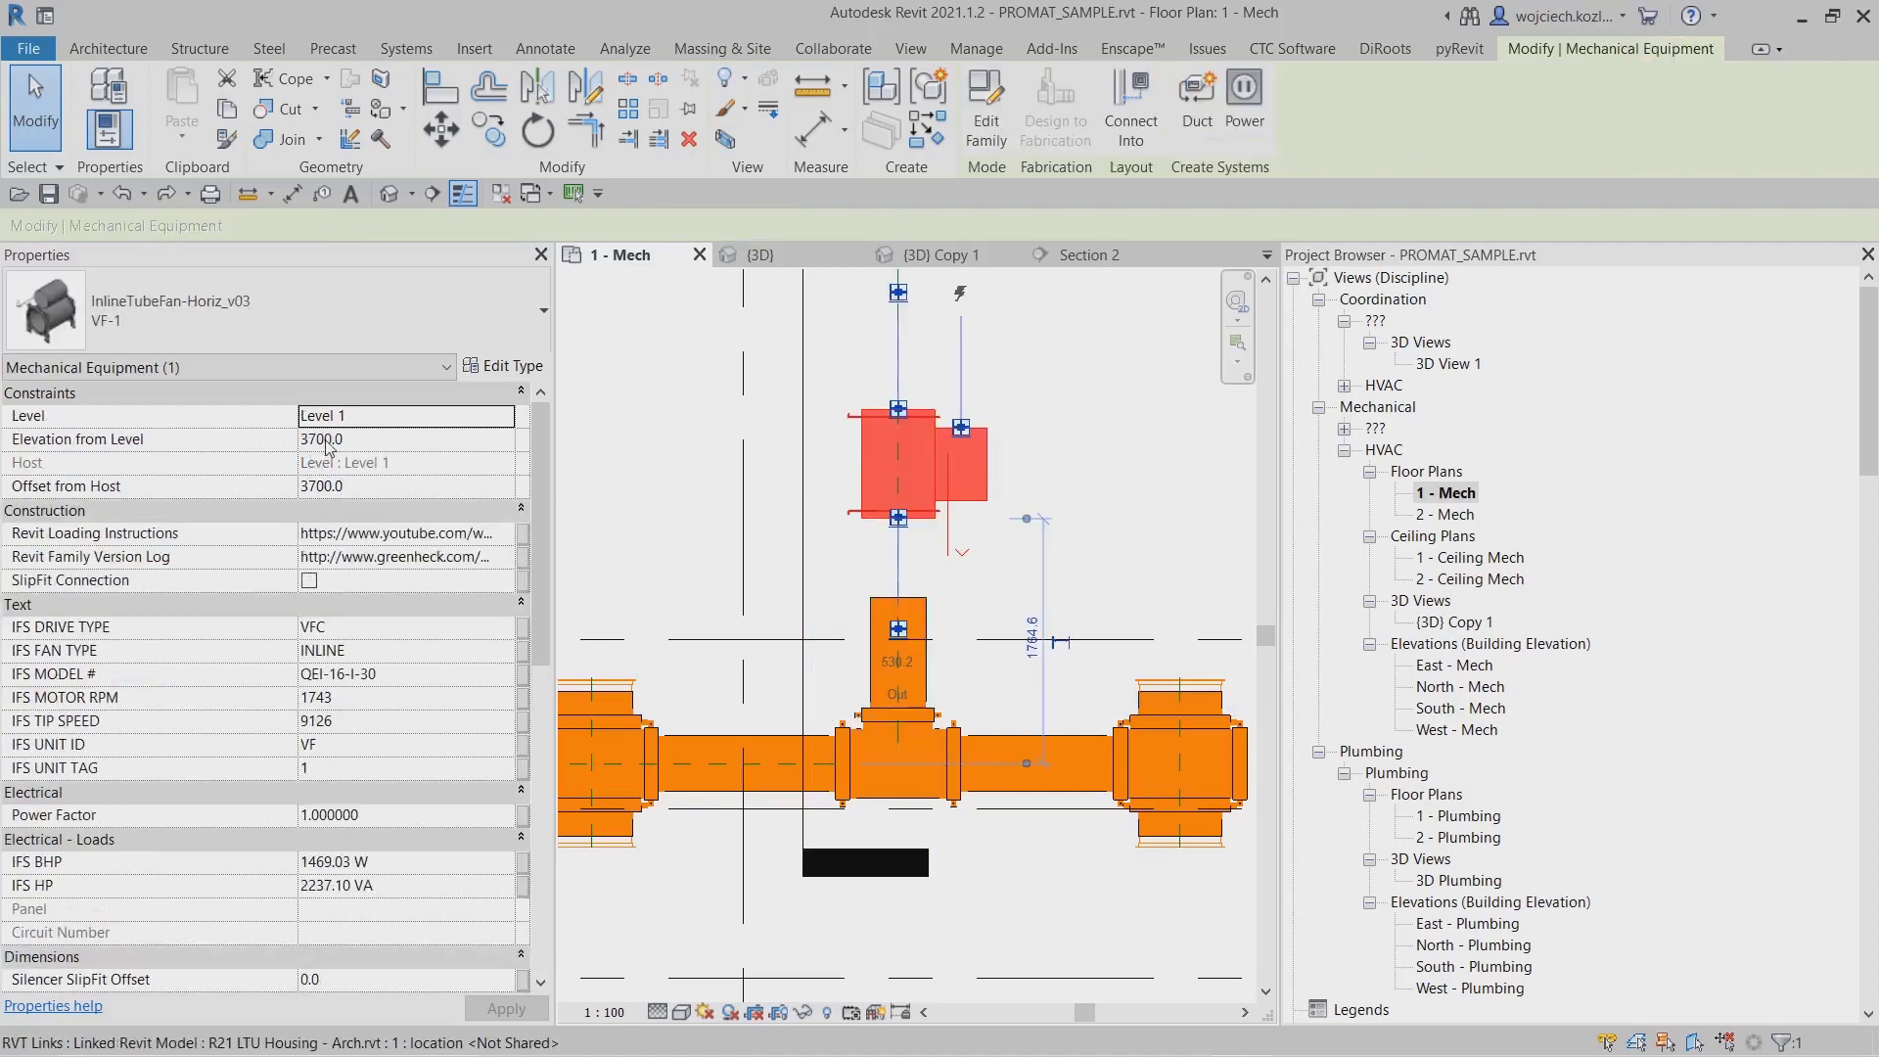
{"action": "key", "text": "Escape"}
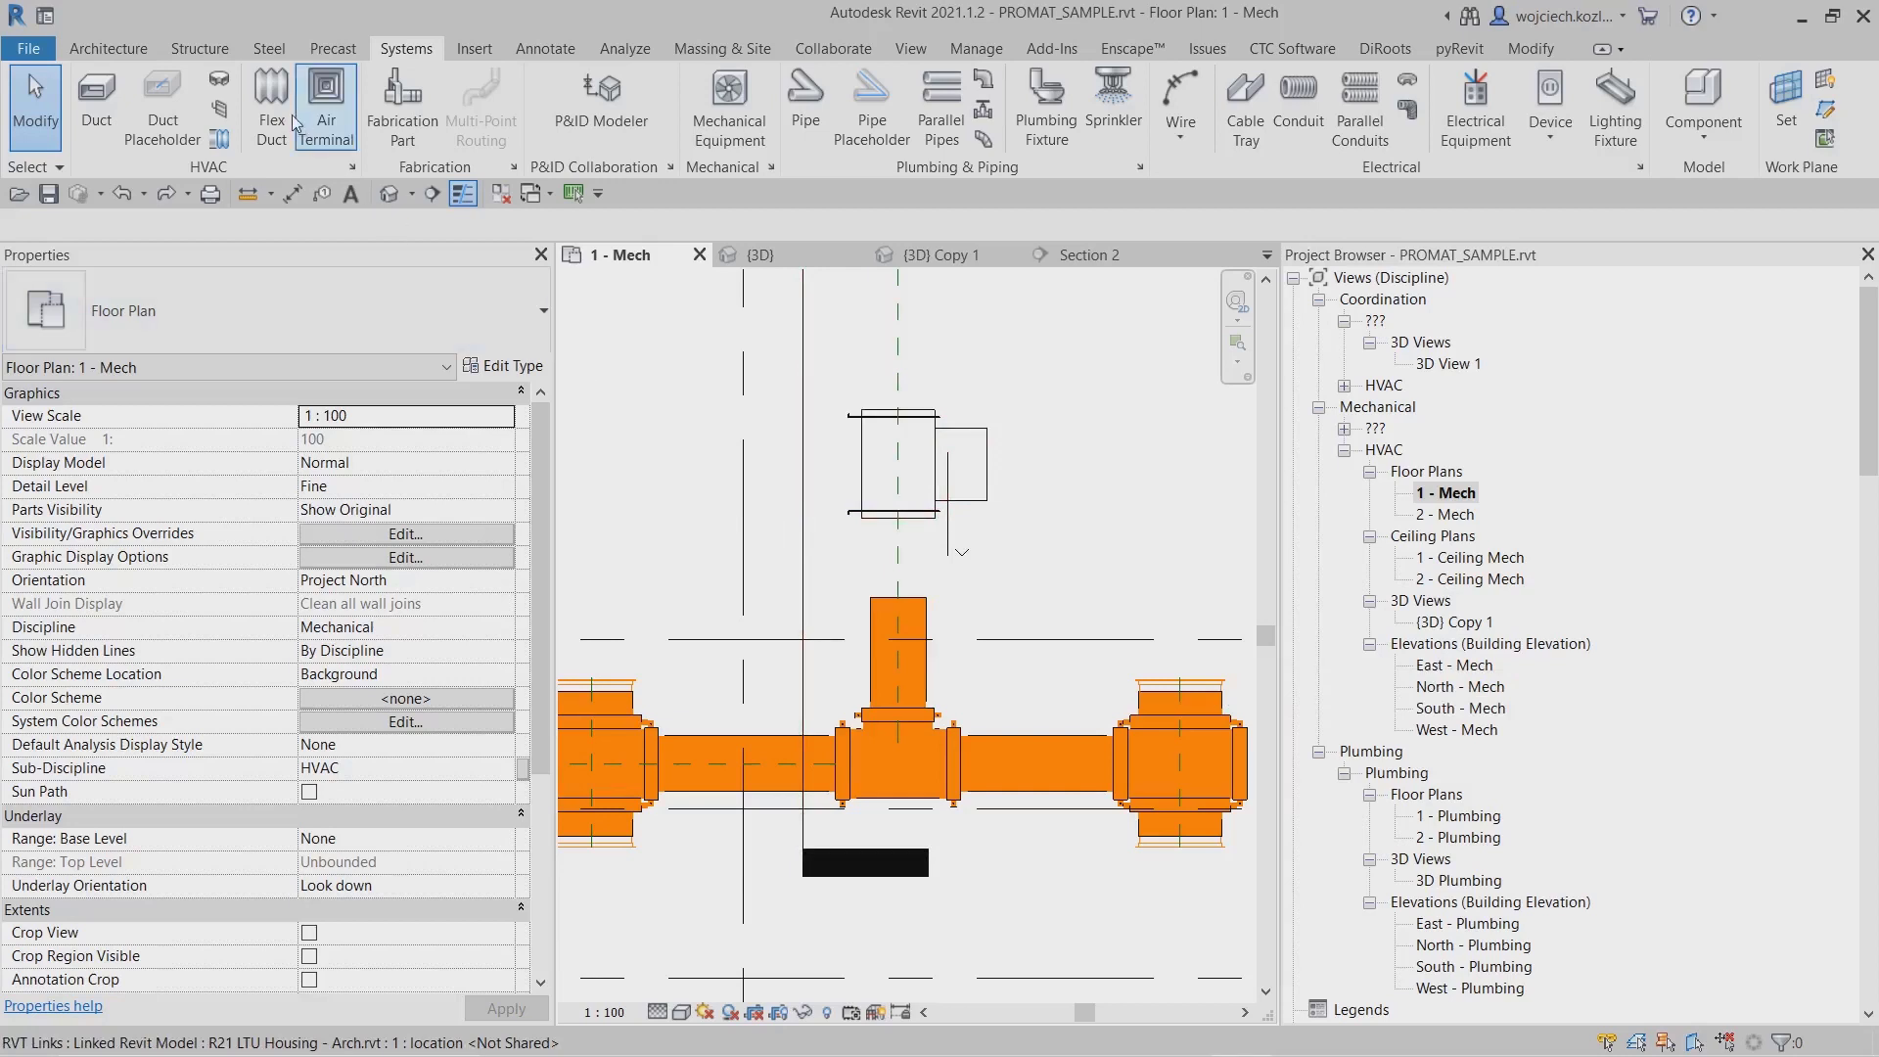
Place a Promat_PROMADUCT®500 Smoke Extraction Verctical S-bend fitting on the open end of the tee's branch duct.
{"action": "left_click", "coordinate": [225, 83]}
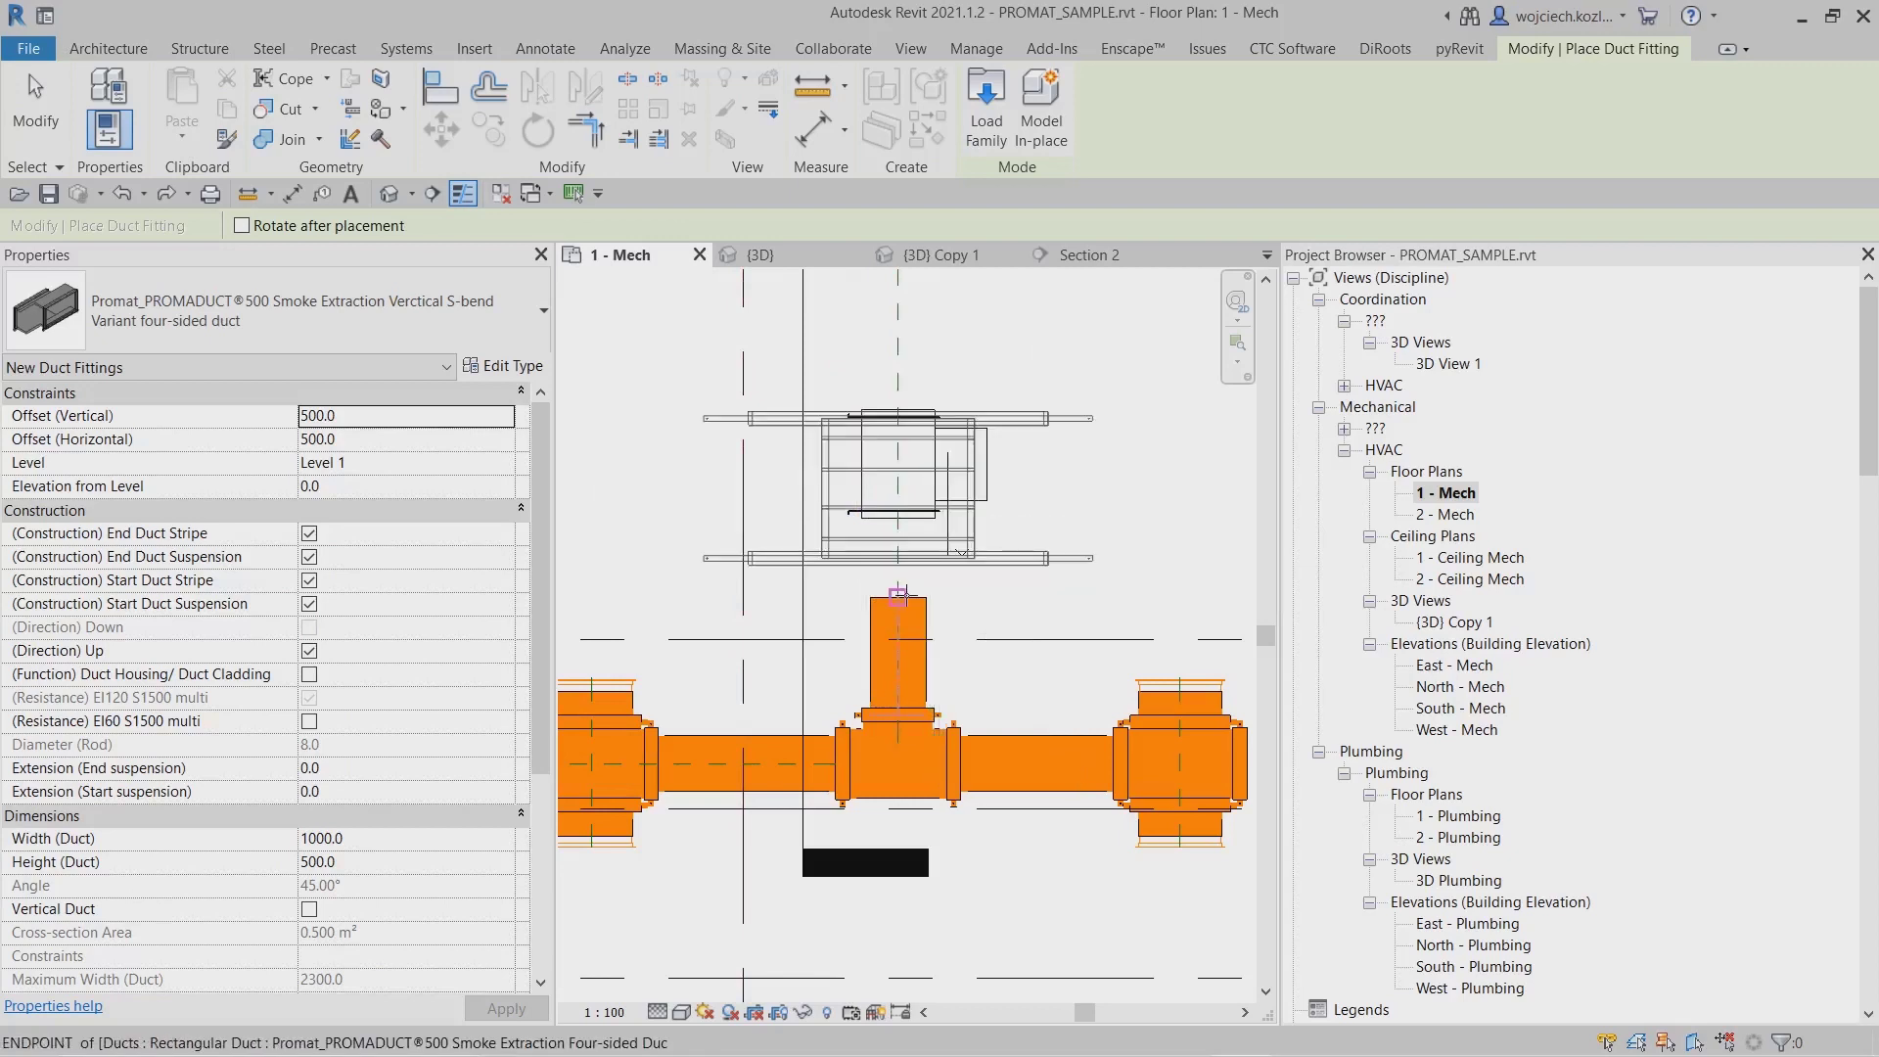
{"action": "left_click", "coordinate": [898, 599]}
{"action": "key", "text": "Escape"}
{"action": "key", "text": "Escape"}
{"action": "scroll", "coordinate": [927, 560], "scroll_direction": "up", "scroll_amount": 4}
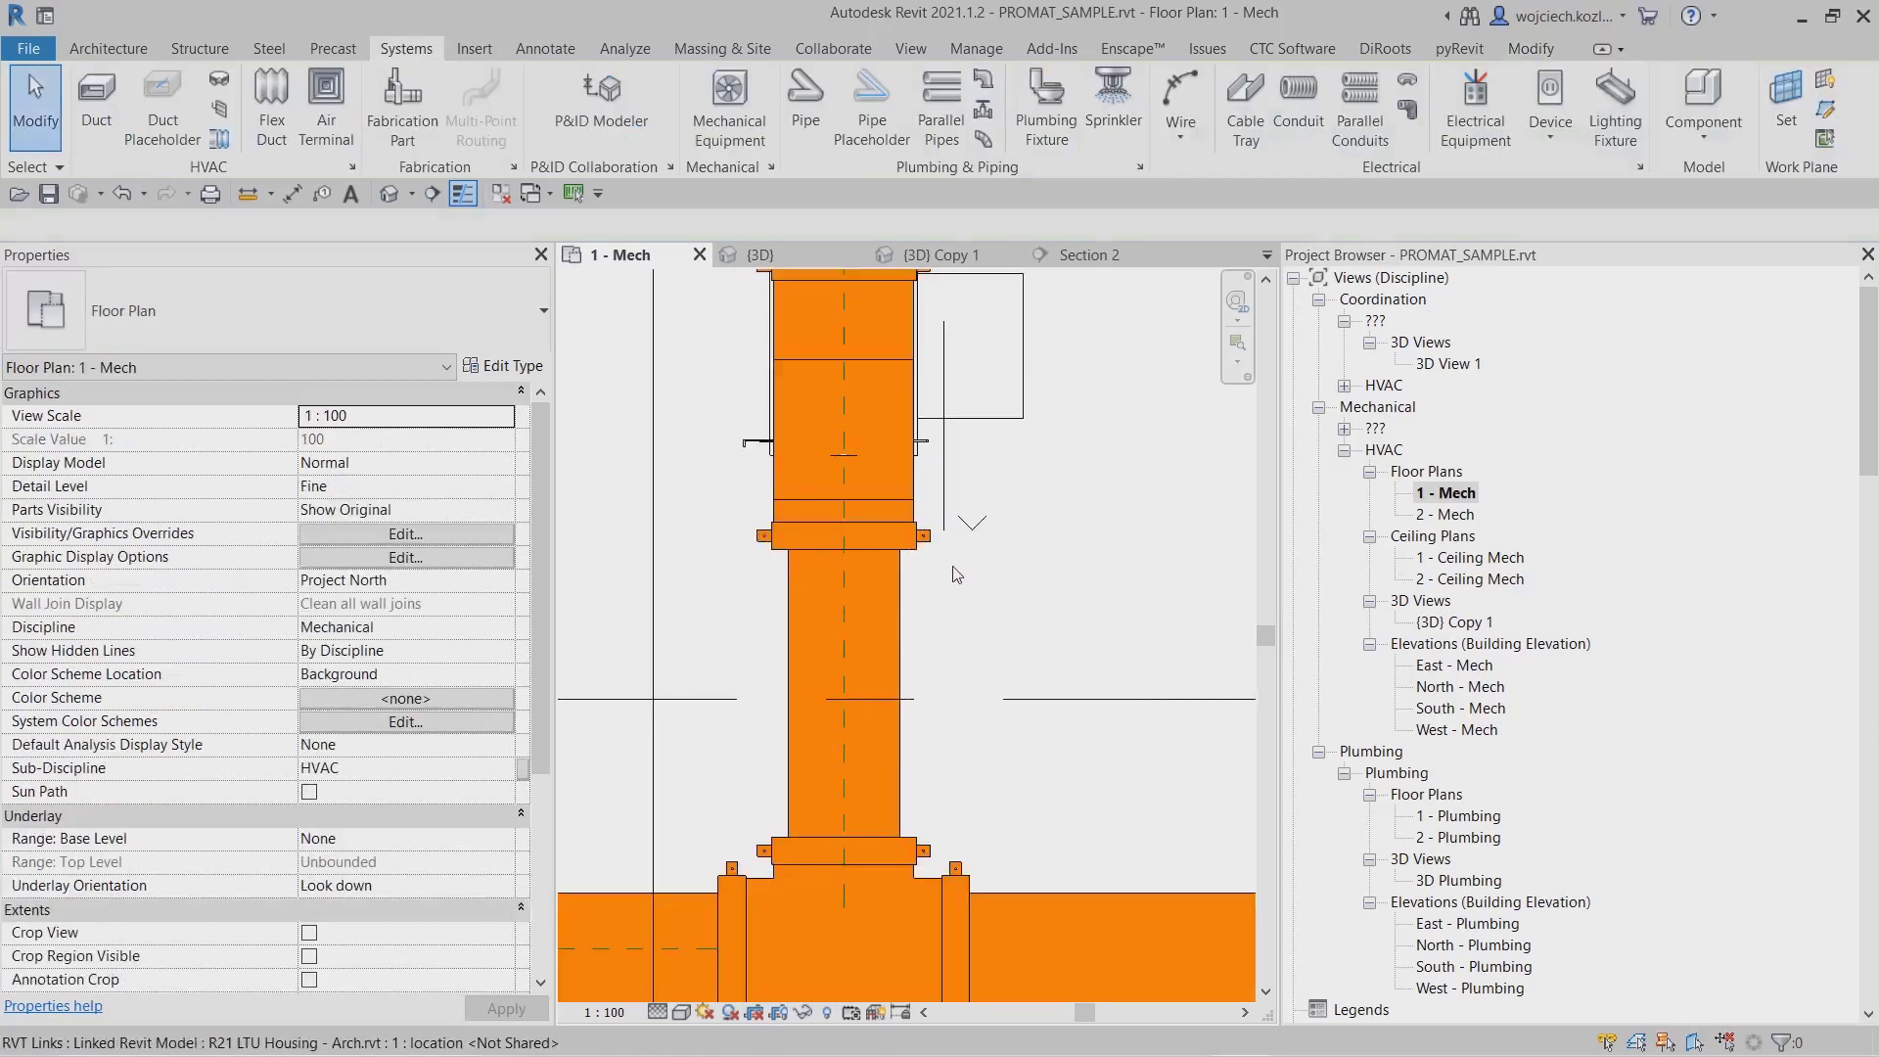
Move the S-bend down along the branch duct until it is clear of the inline fan.
{"action": "left_click", "coordinate": [856, 538]}
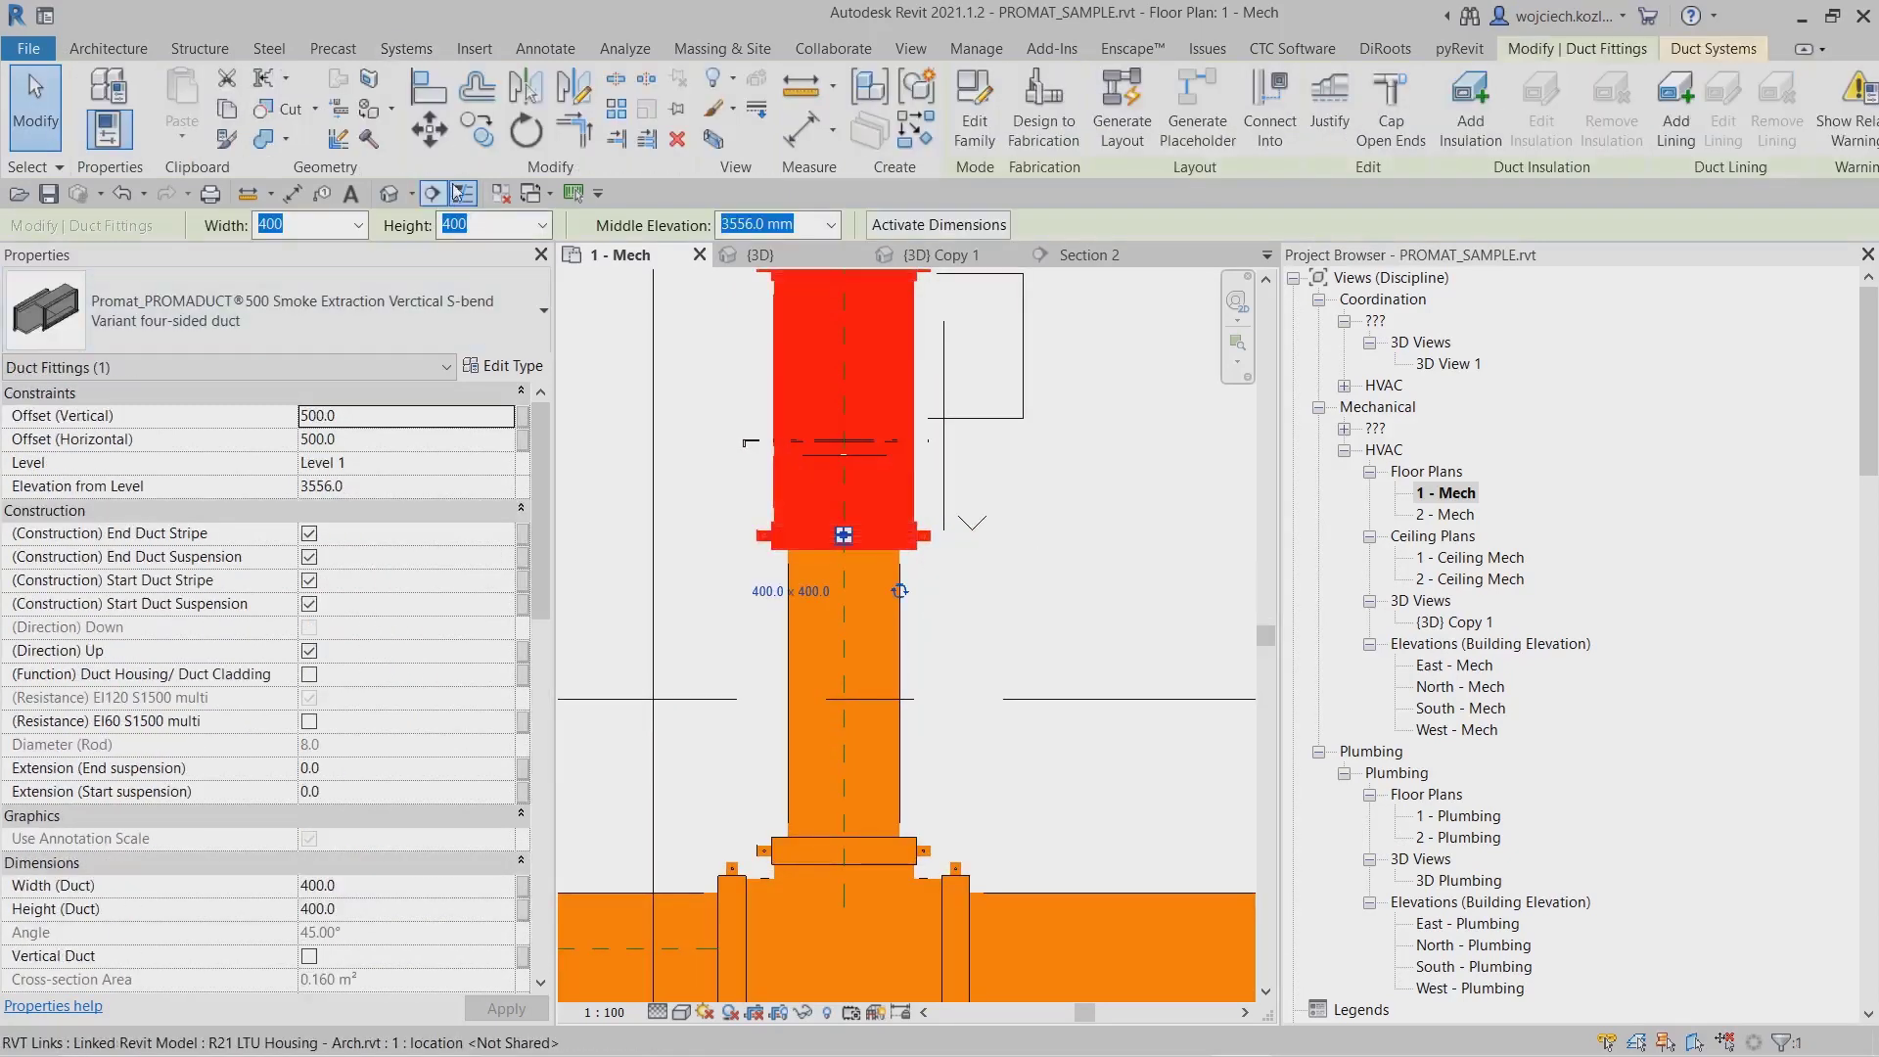
{"action": "left_click_drag", "start_coordinate": [853, 578], "coordinate": [848, 769]}
{"action": "key", "text": "Escape"}
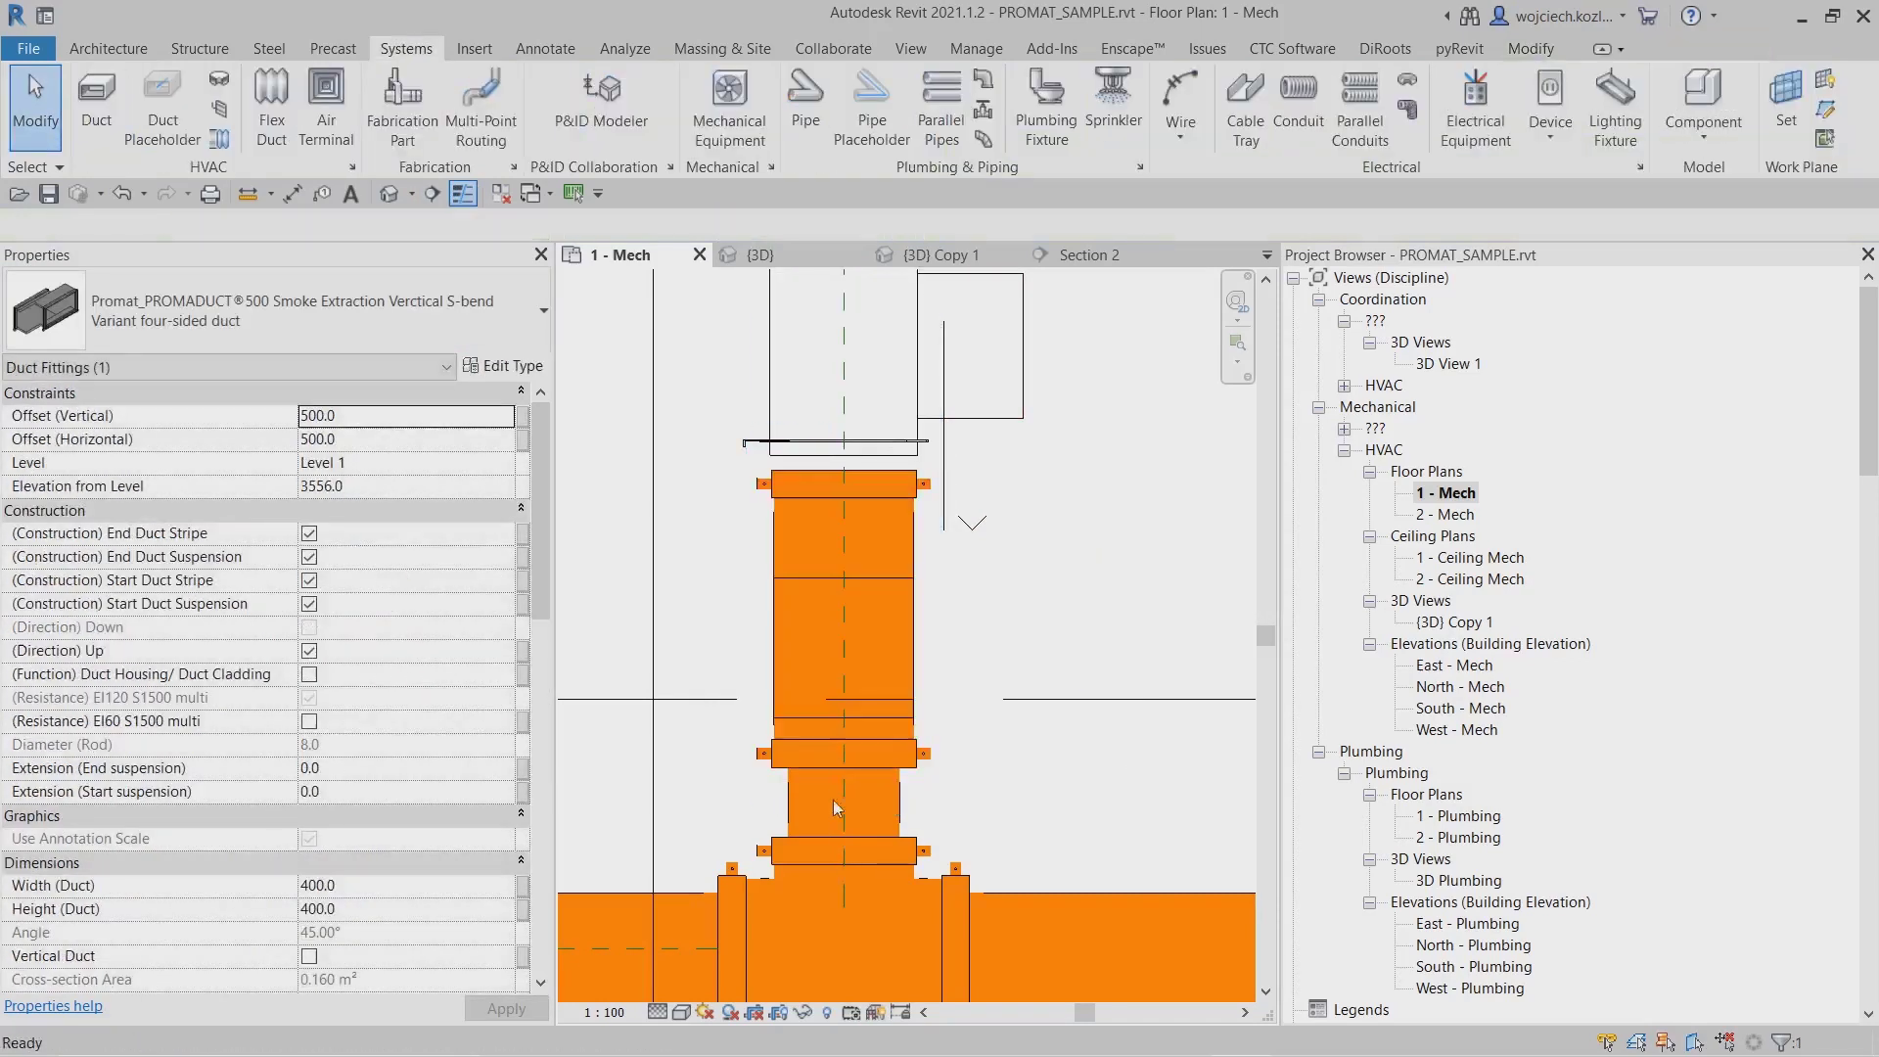
{"action": "scroll", "coordinate": [824, 835], "scroll_direction": "down", "scroll_amount": 2}
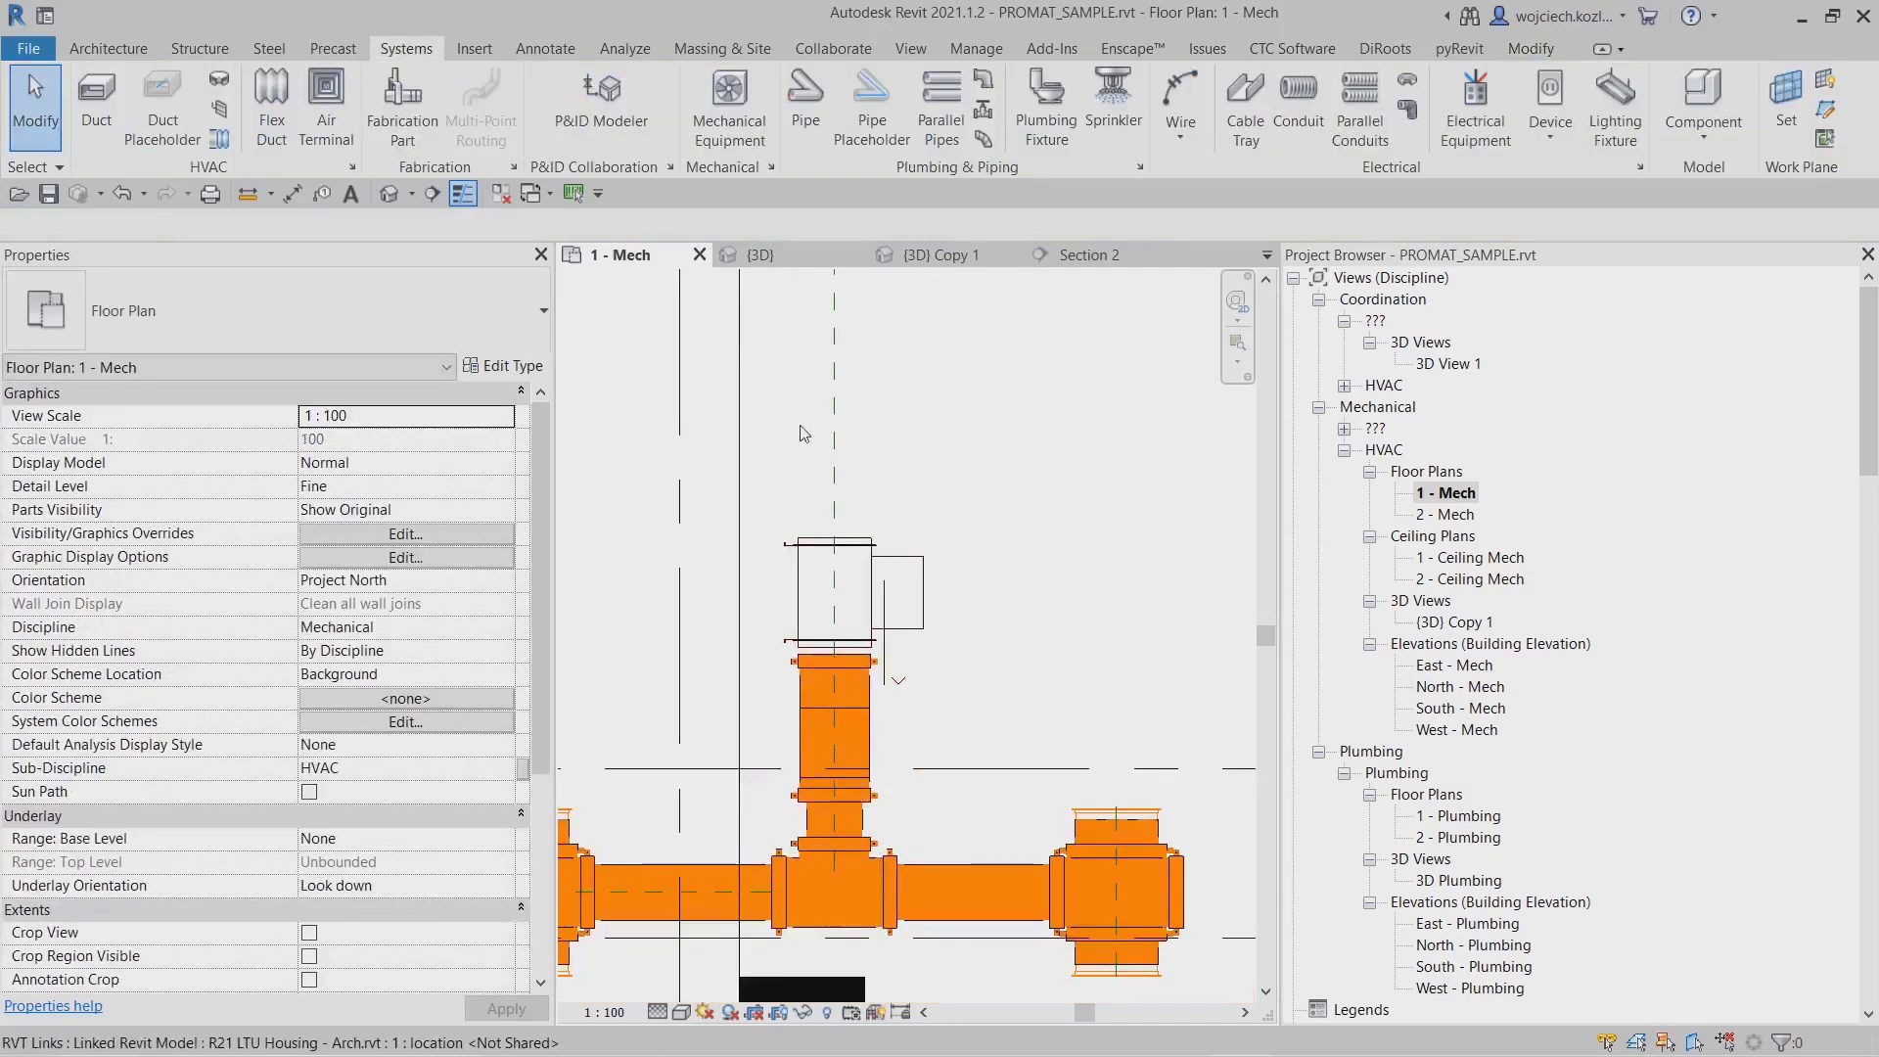
Open Section 2 and check the vertical offset between the duct and inline fan centrelines with an aligned dimension.
{"action": "scroll", "coordinate": [798, 496], "scroll_direction": "down", "scroll_amount": 2}
{"action": "middle_click_drag", "start_coordinate": [801, 489], "coordinate": [797, 638]}
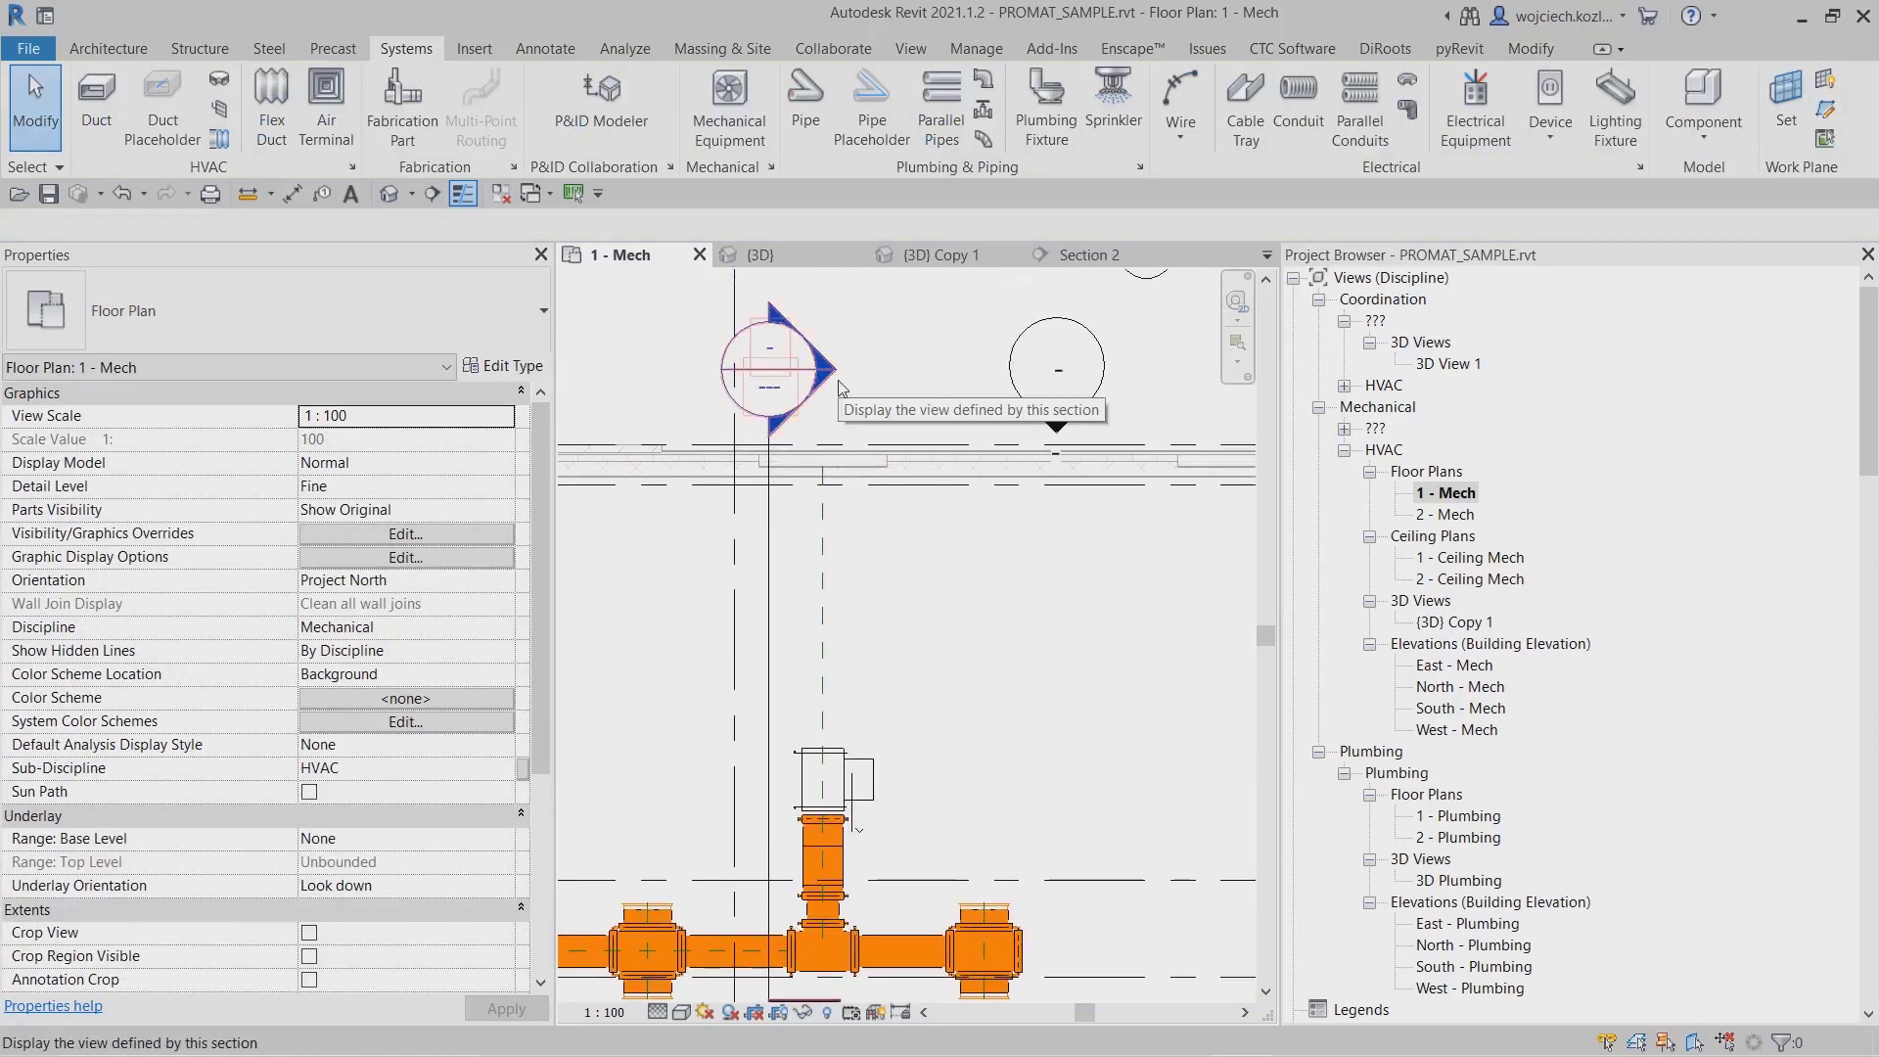
{"action": "double_click", "coordinate": [839, 388]}
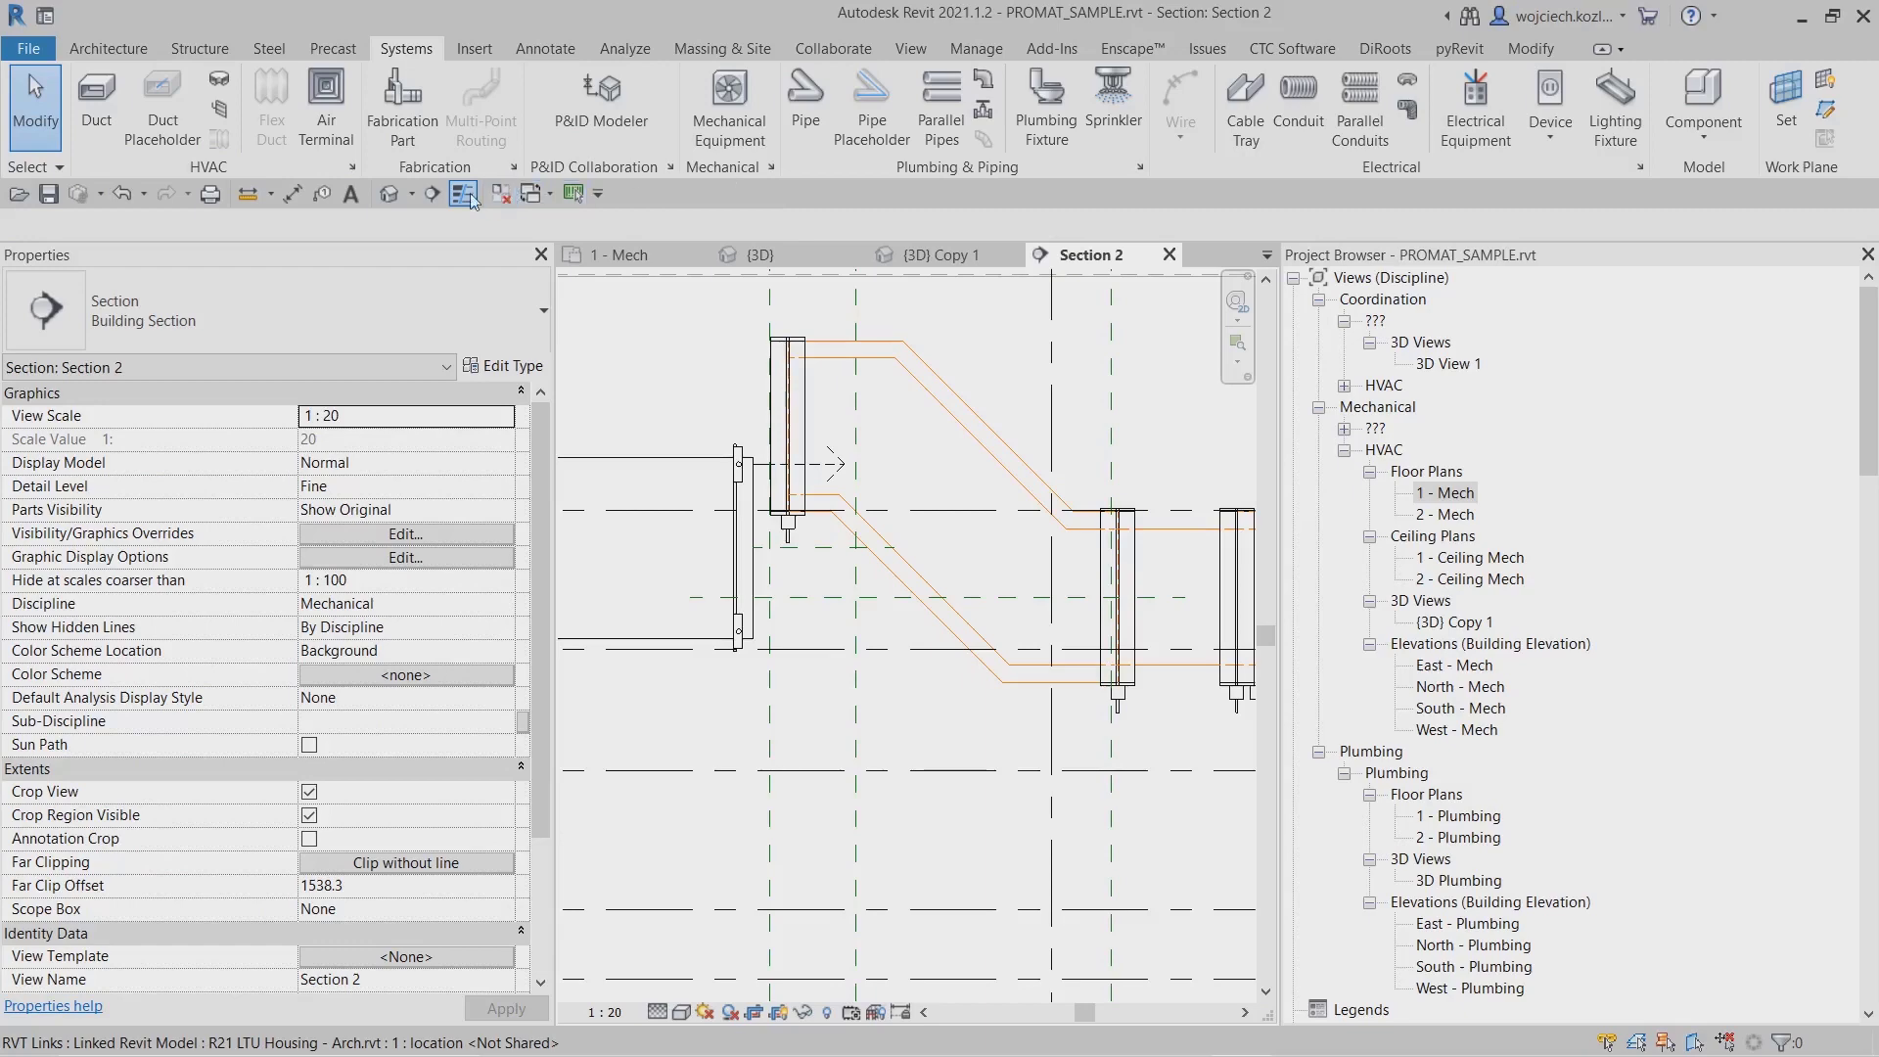
{"action": "left_click", "coordinate": [260, 196]}
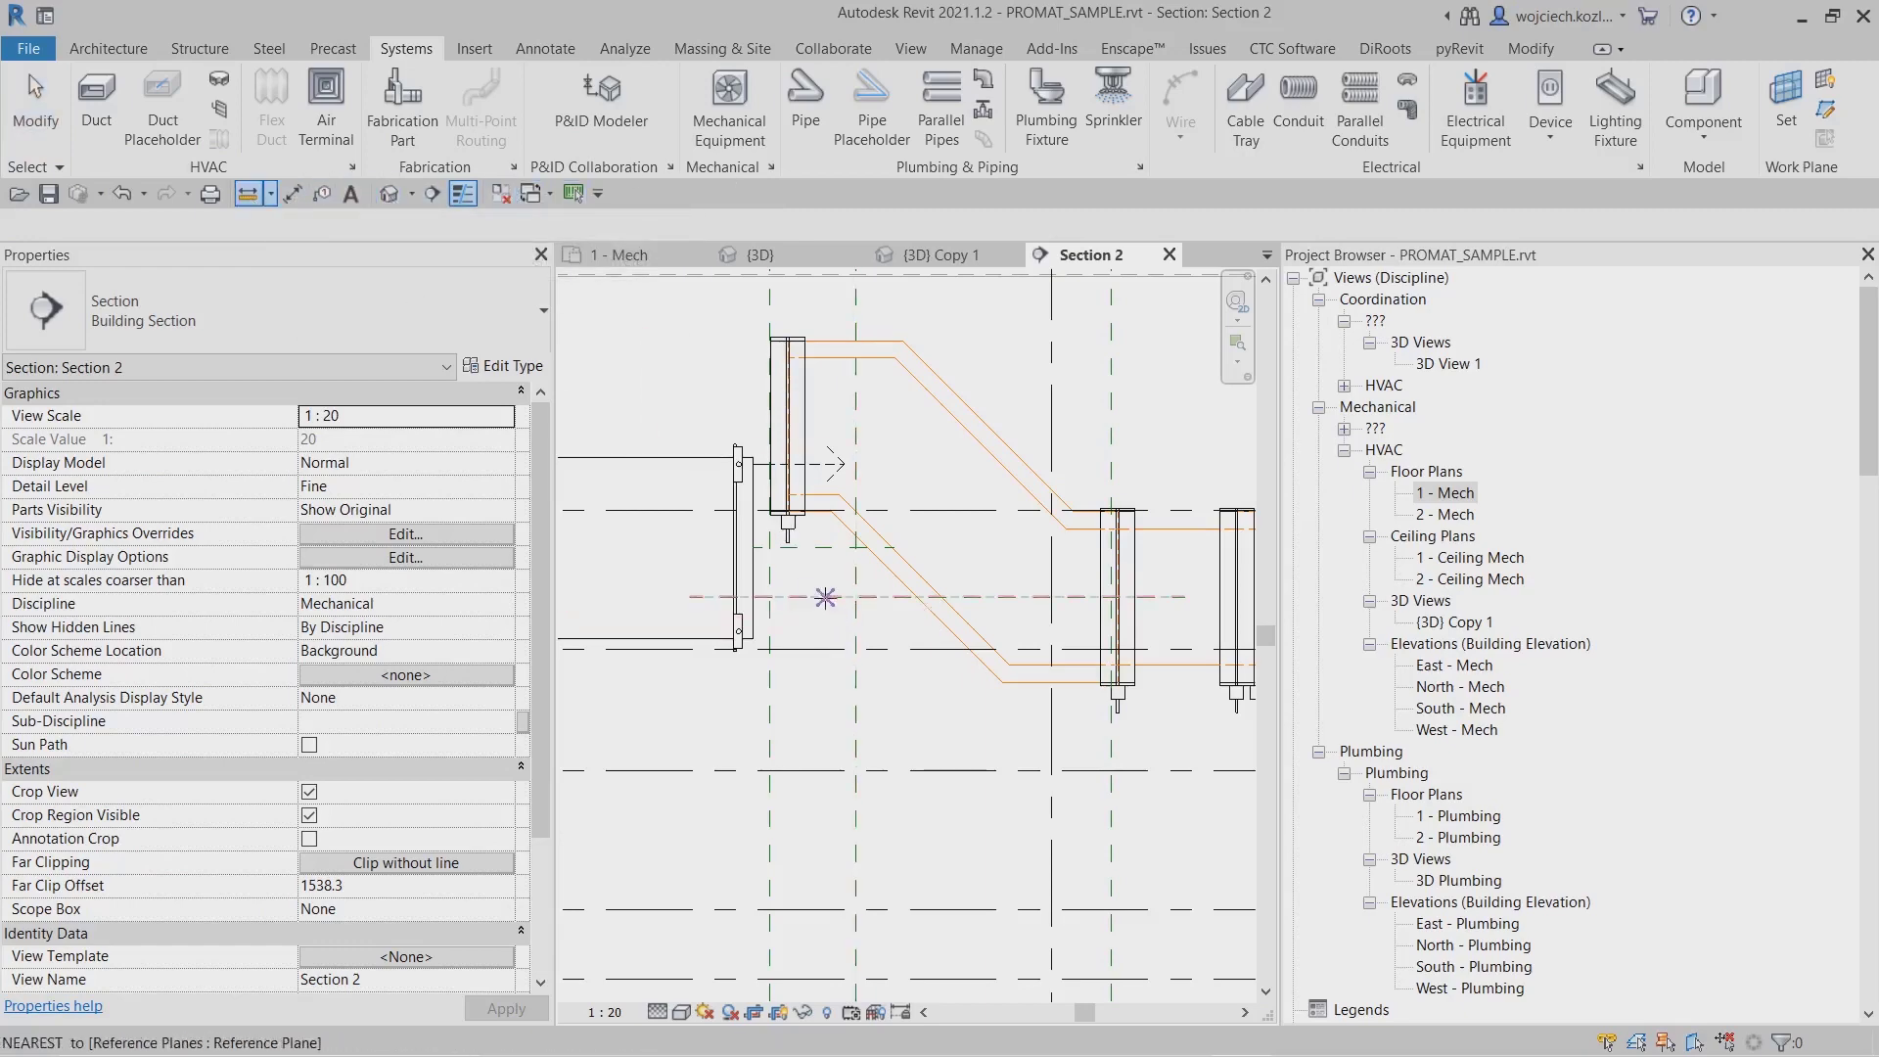
{"action": "left_click", "coordinate": [825, 595]}
{"action": "key", "text": "Escape"}
{"action": "key", "text": "Escape"}
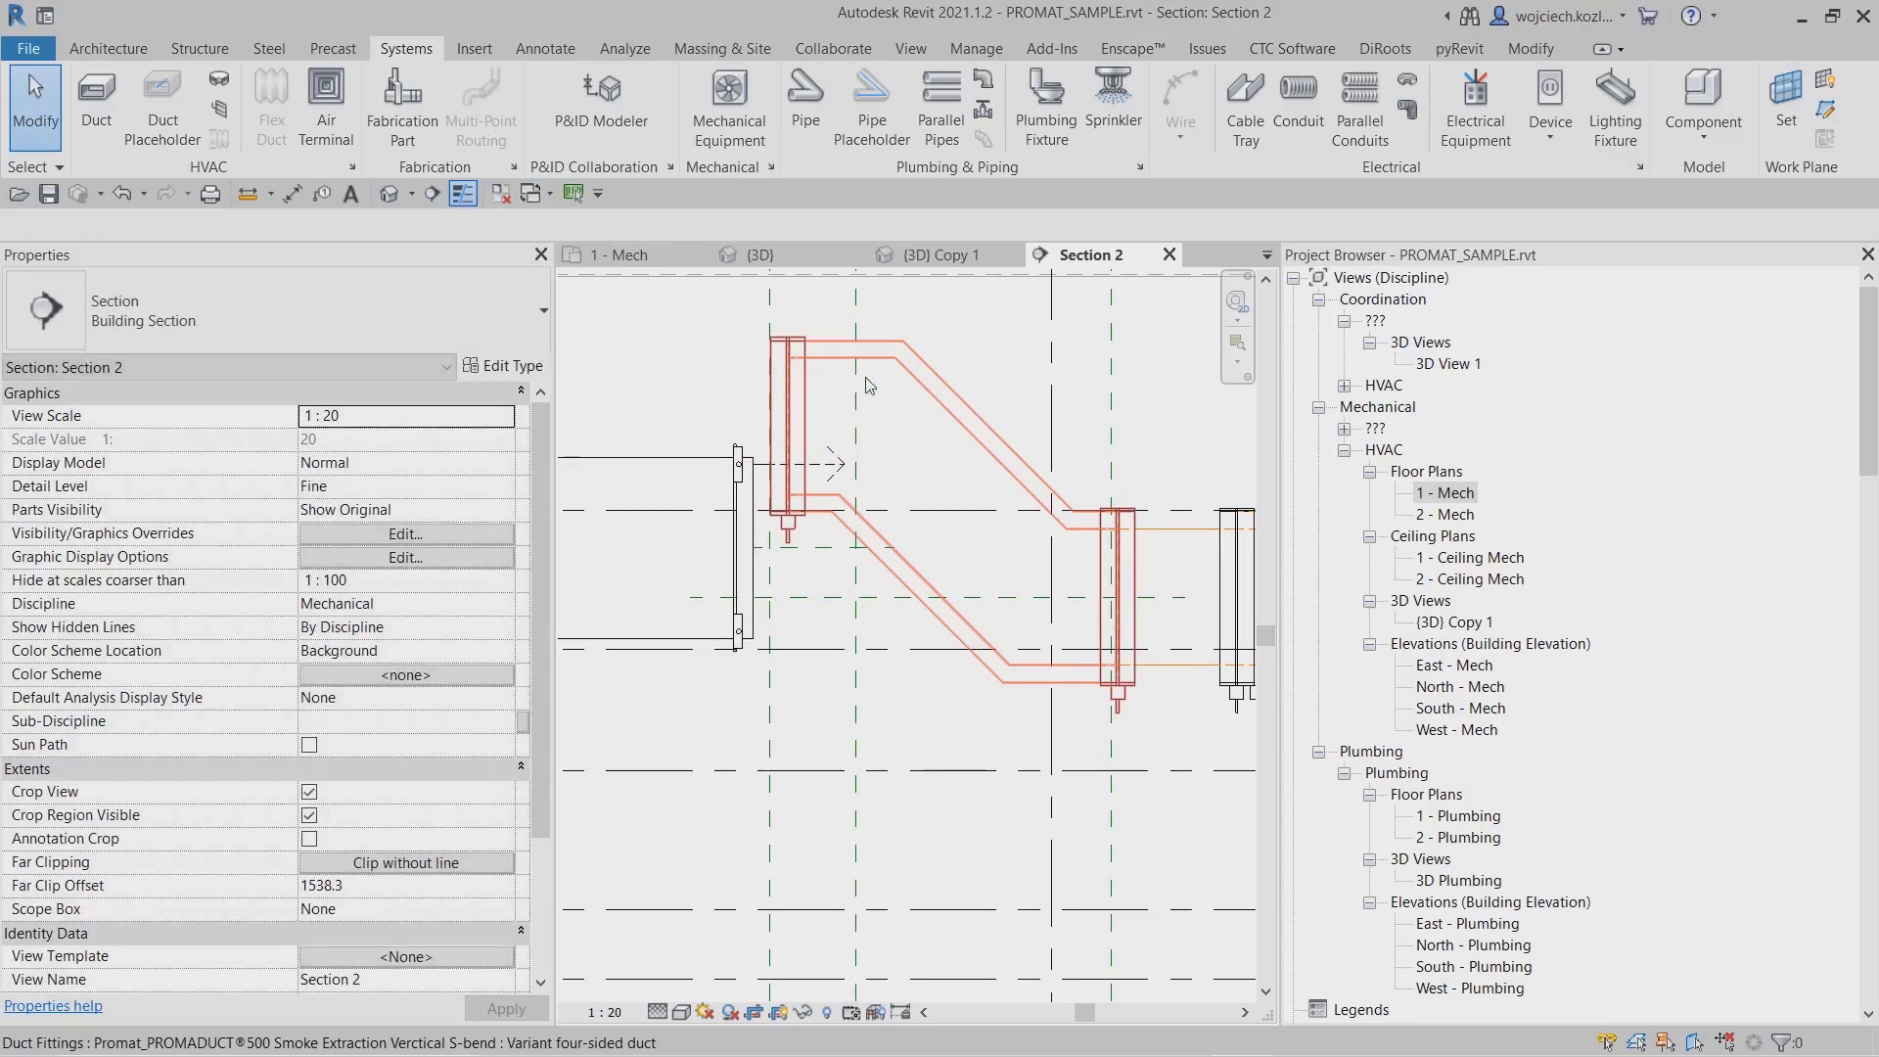
Set the S-bend's vertical offset to 144 and its horizontal offset to 350.
{"action": "left_click", "coordinate": [865, 379]}
{"action": "left_click", "coordinate": [377, 424]}
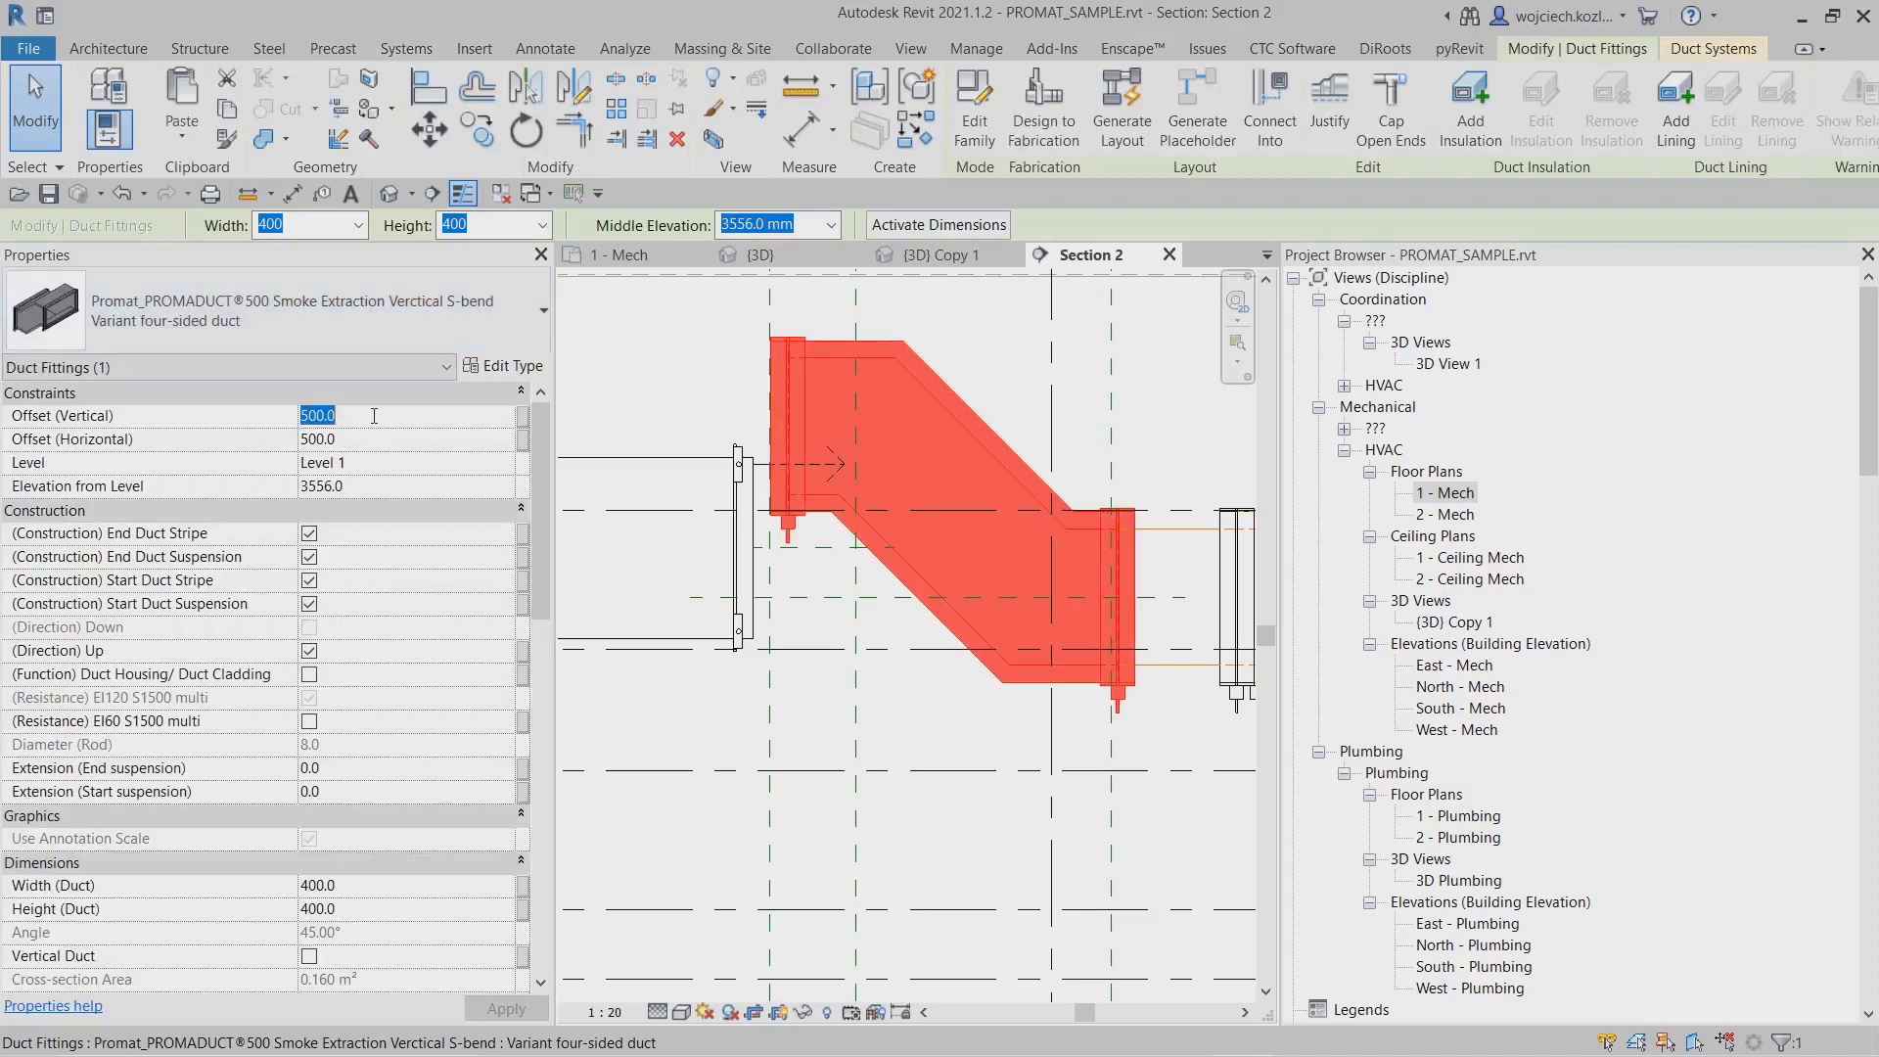
{"action": "type", "text": "144"}
{"action": "left_click", "coordinate": [383, 448]}
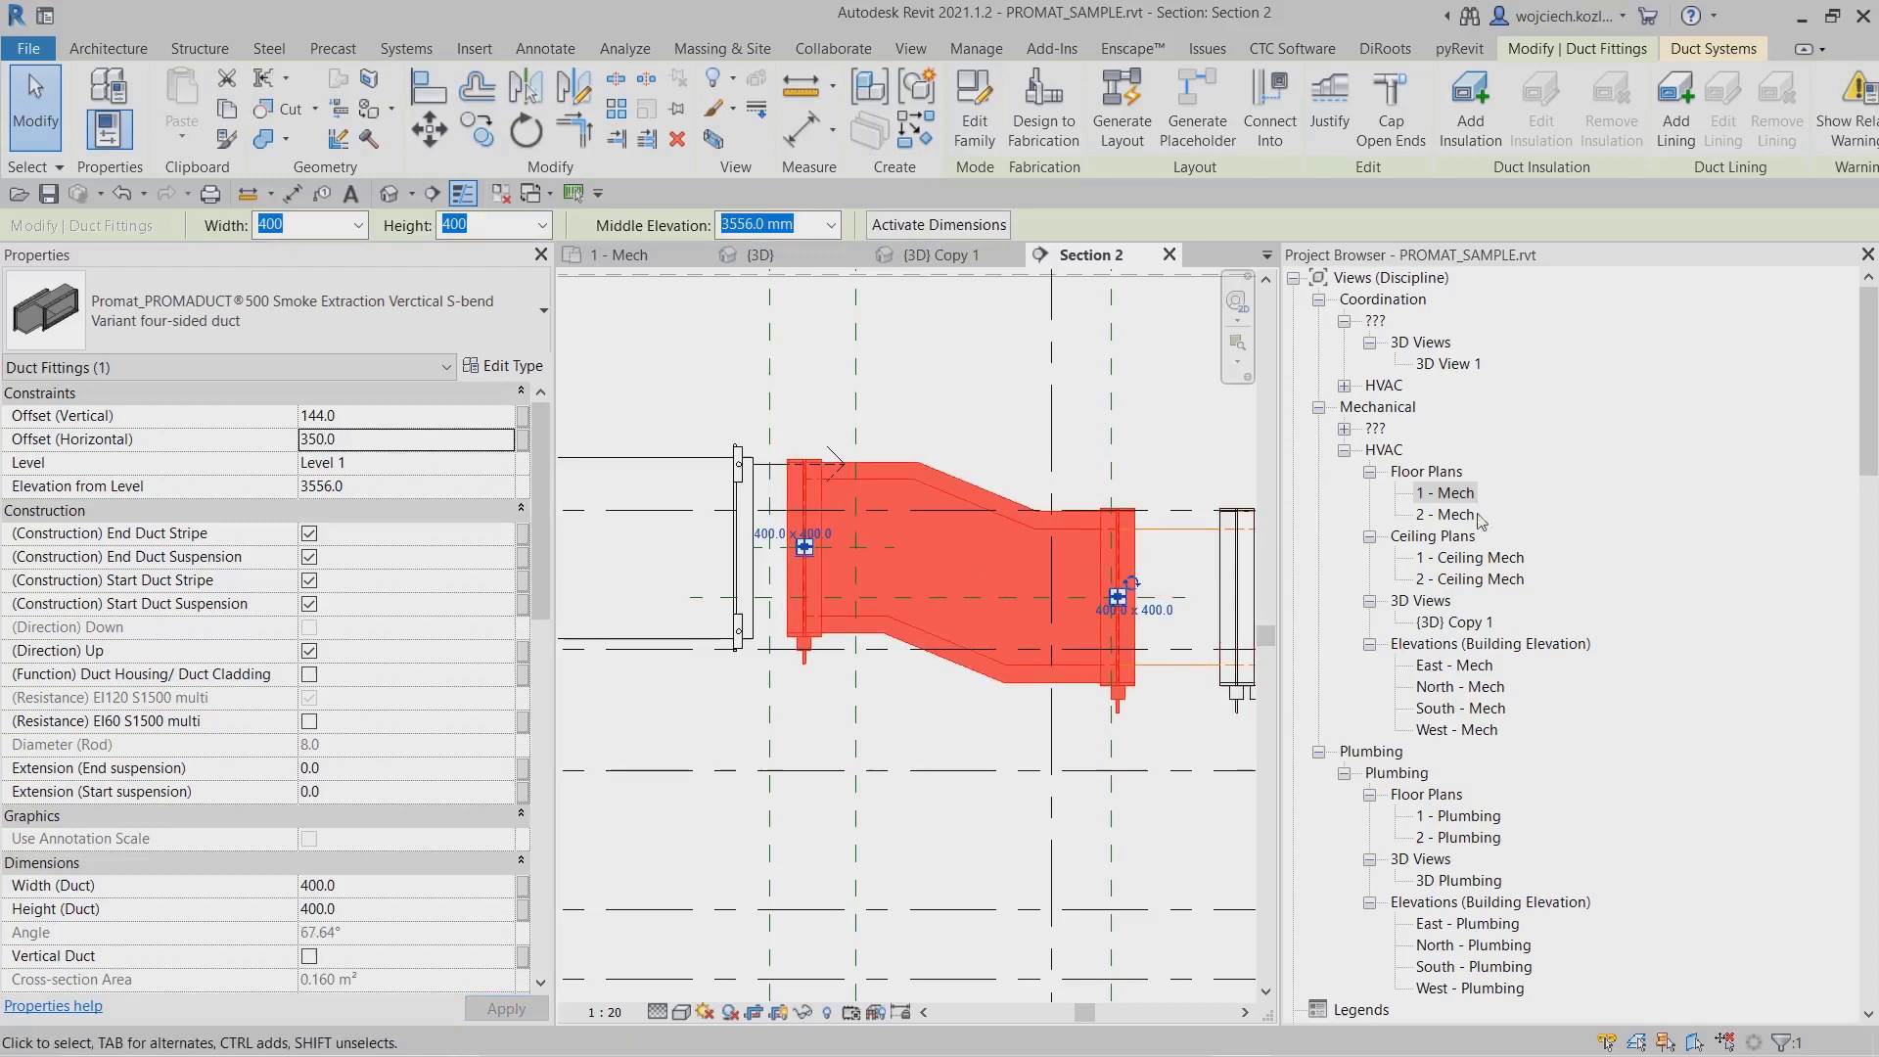
Return to the 1 - Mech floor plan and delete the short duct between the tee and the S-bend.
{"action": "double_click", "coordinate": [1455, 493]}
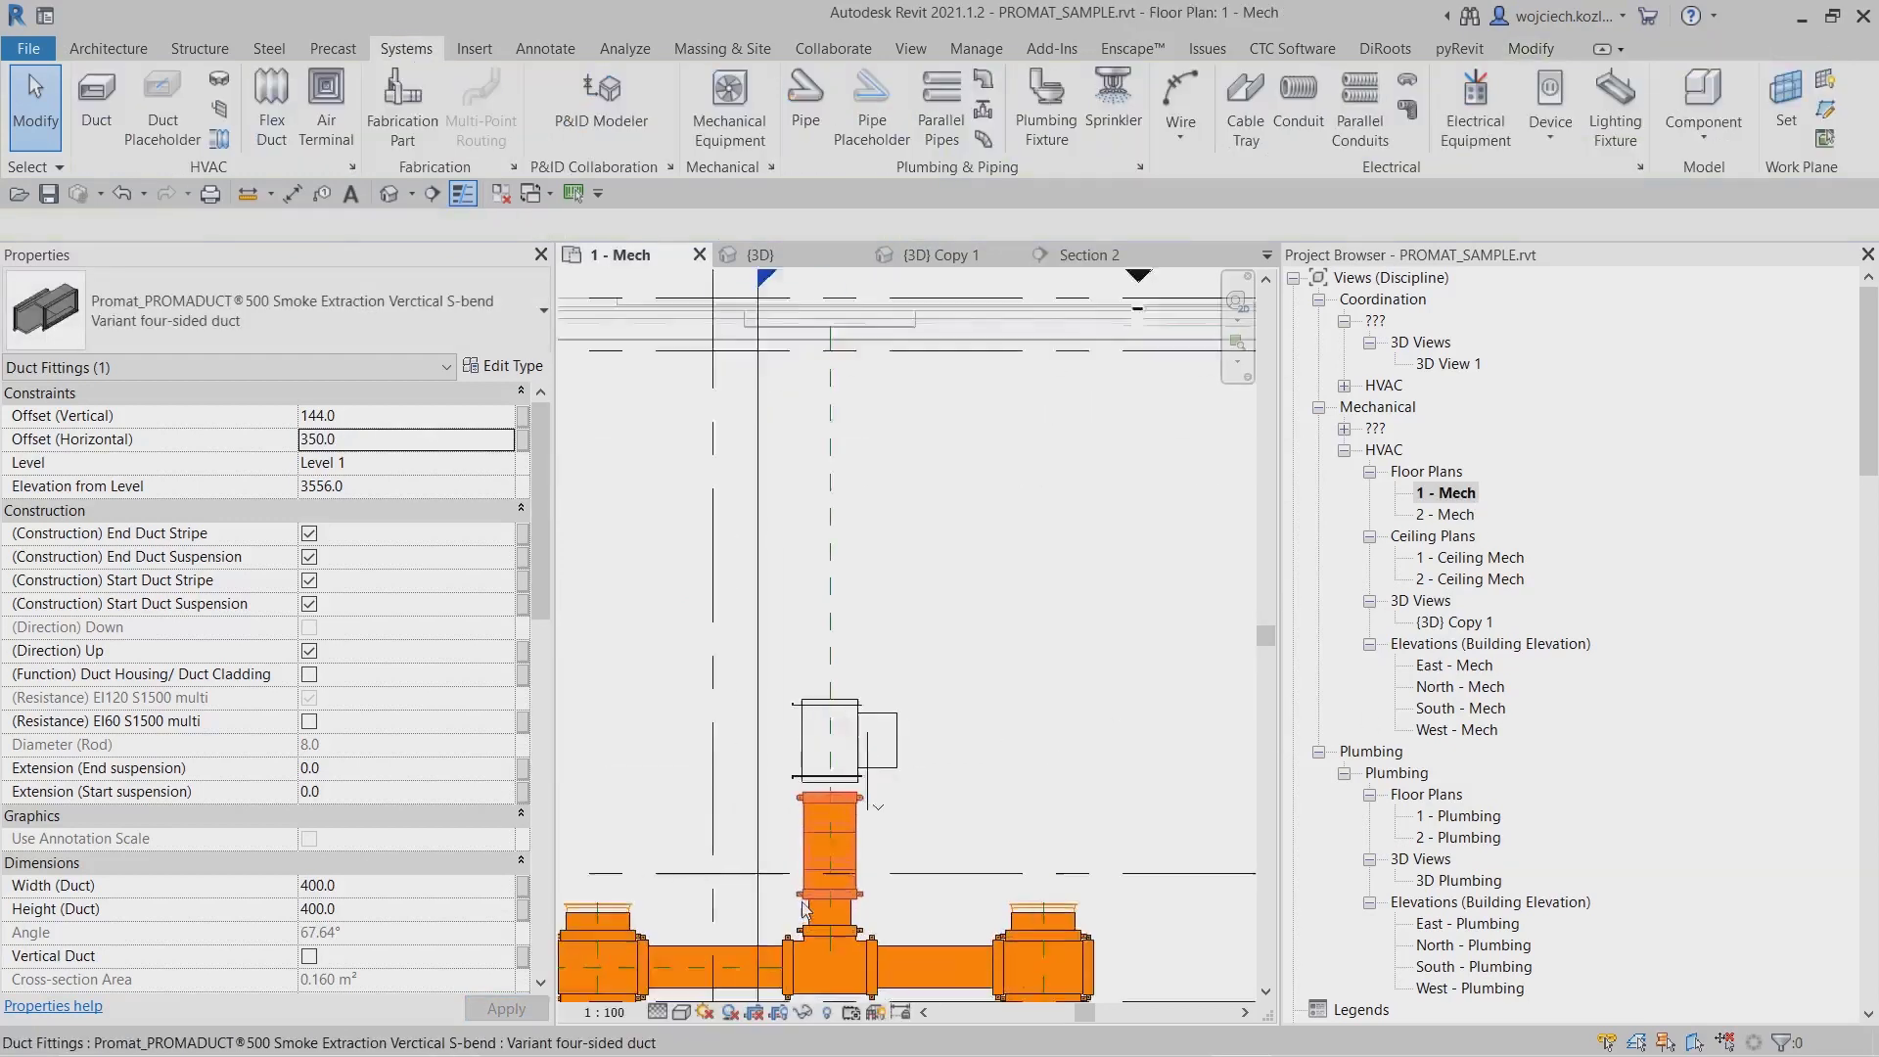
{"action": "middle_click_drag", "start_coordinate": [893, 857], "coordinate": [979, 656]}
{"action": "scroll", "coordinate": [987, 715], "scroll_direction": "up", "scroll_amount": 2}
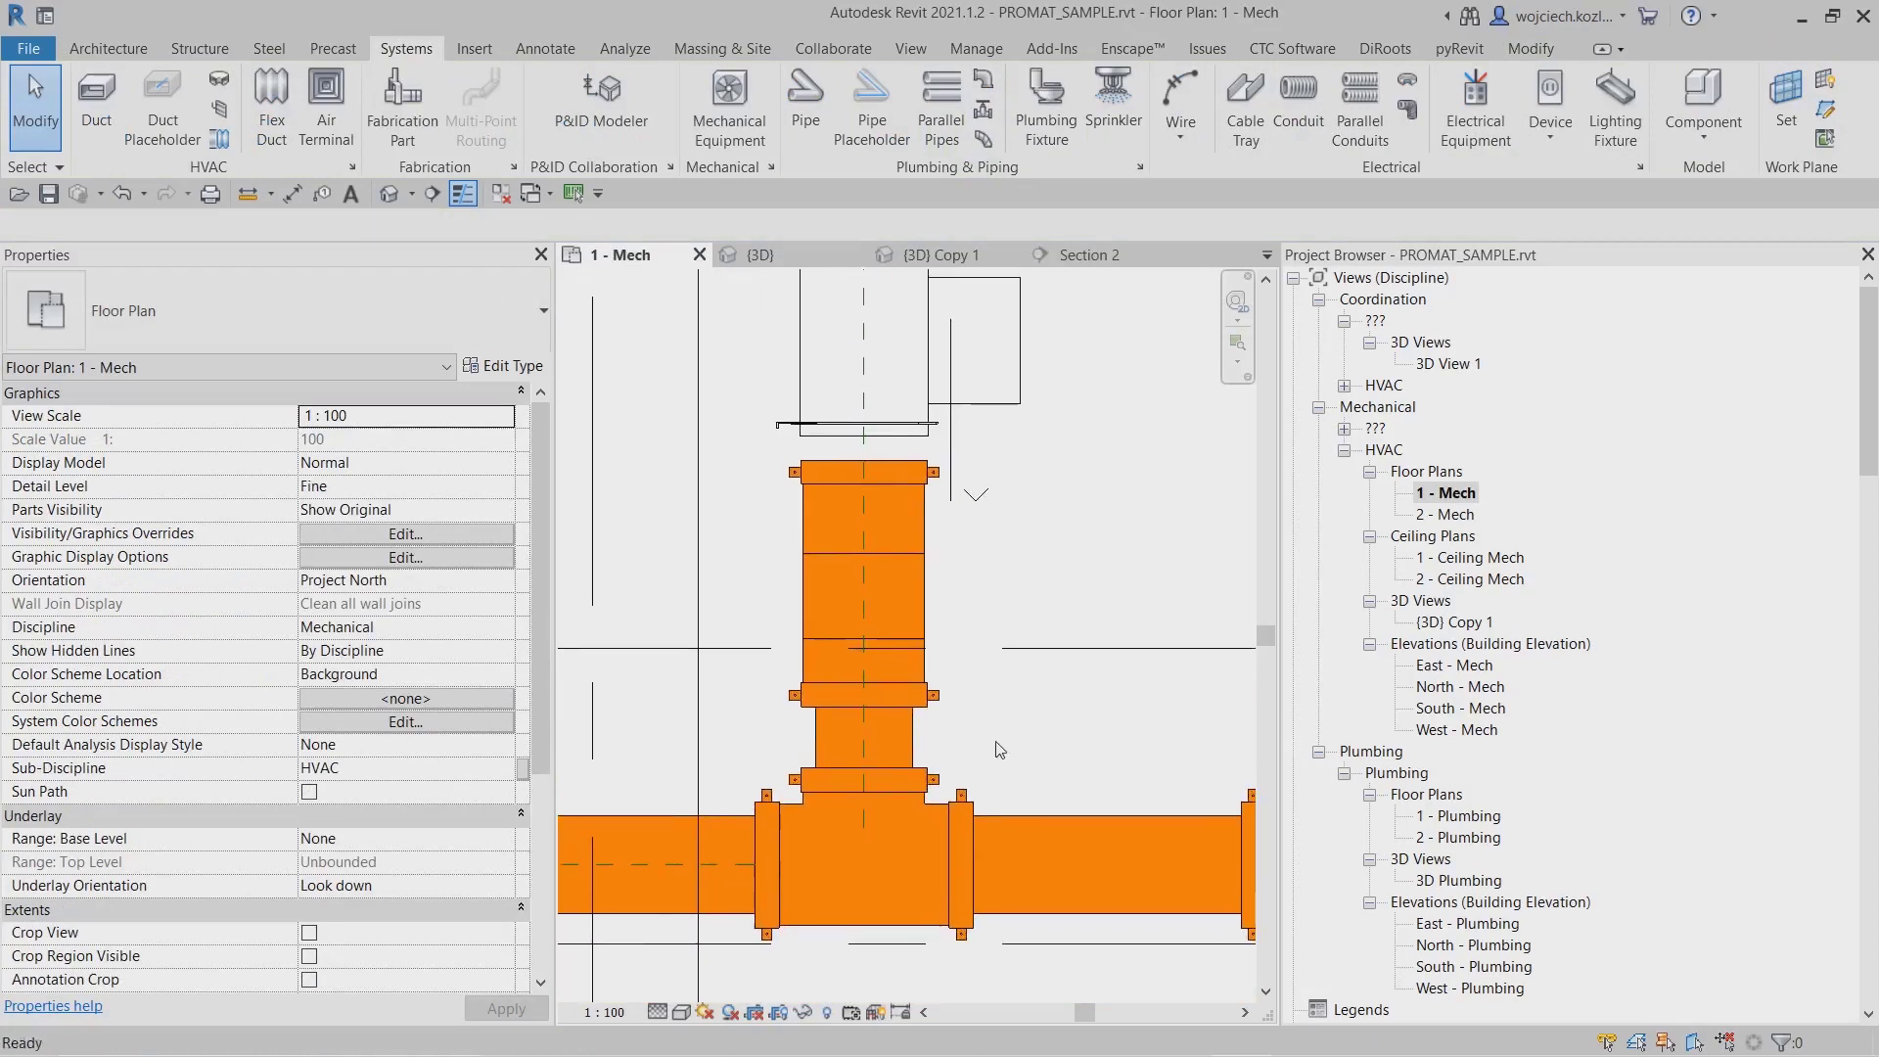
{"action": "left_click", "coordinate": [912, 751]}
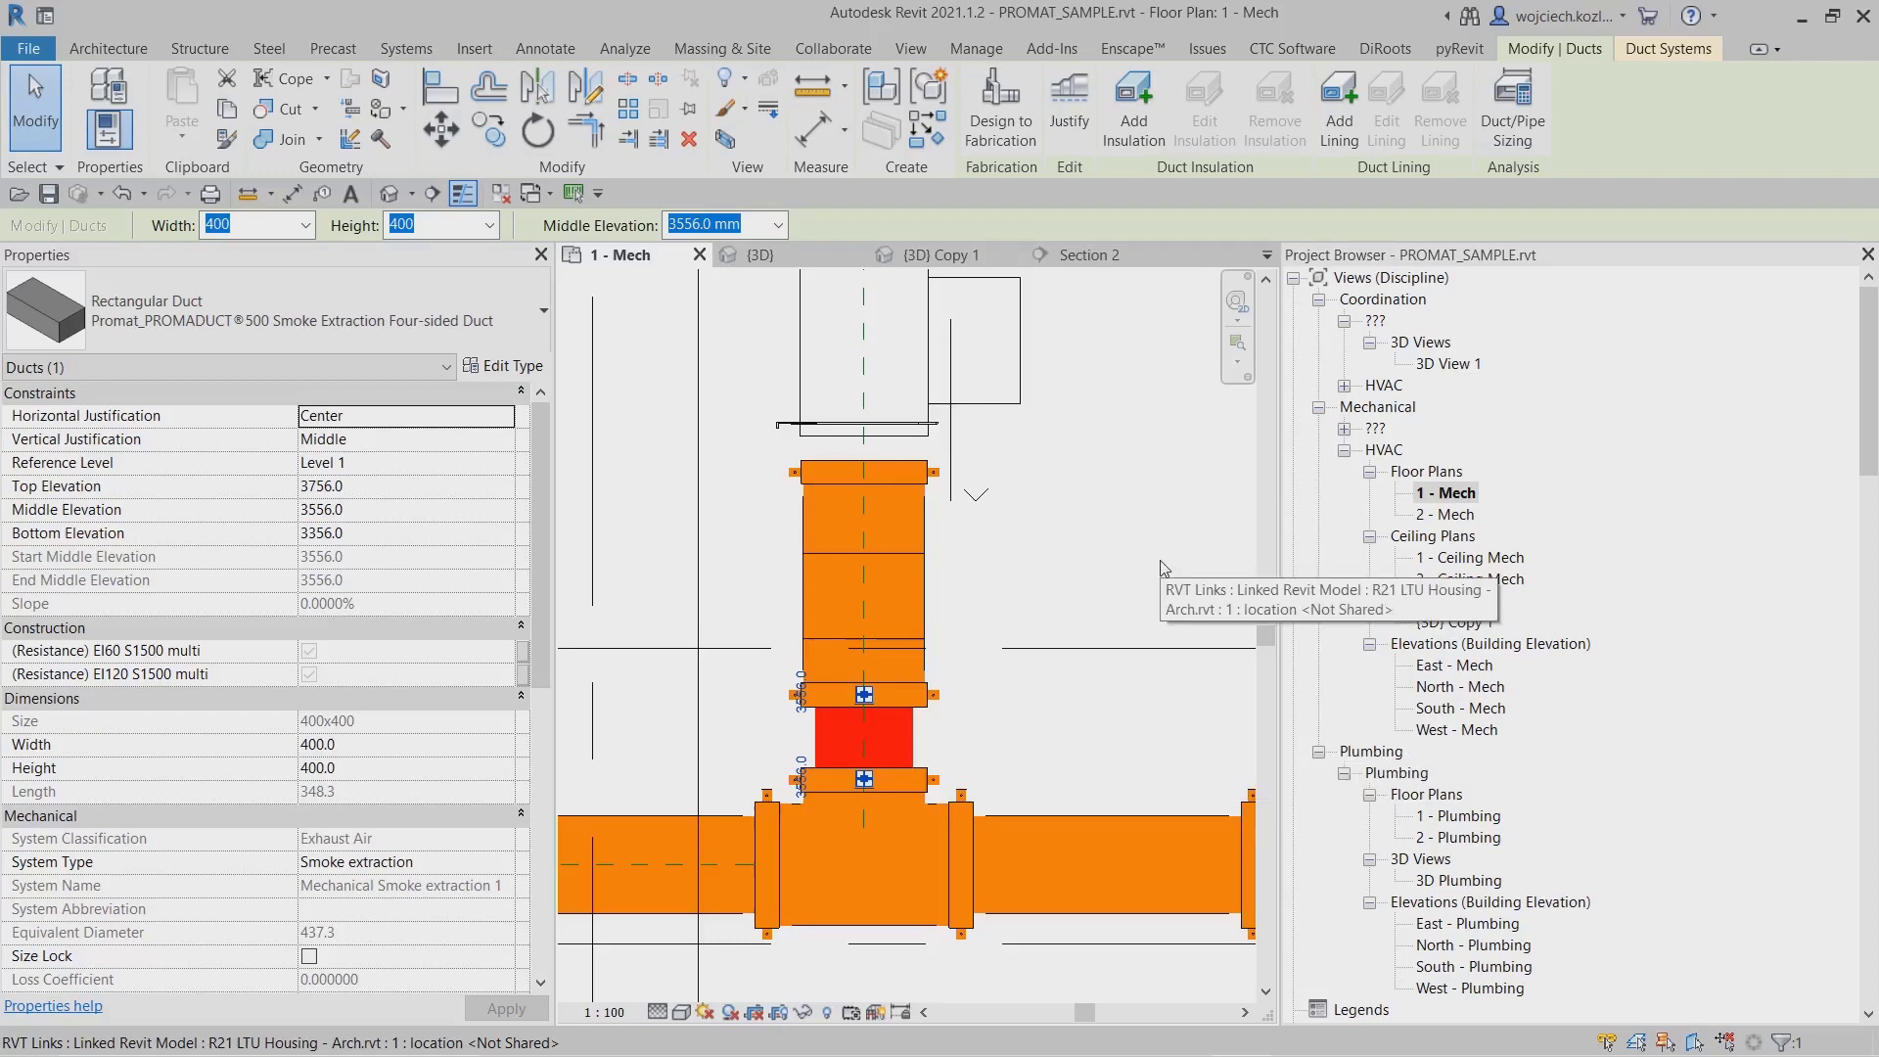
{"action": "key", "text": "Delete"}
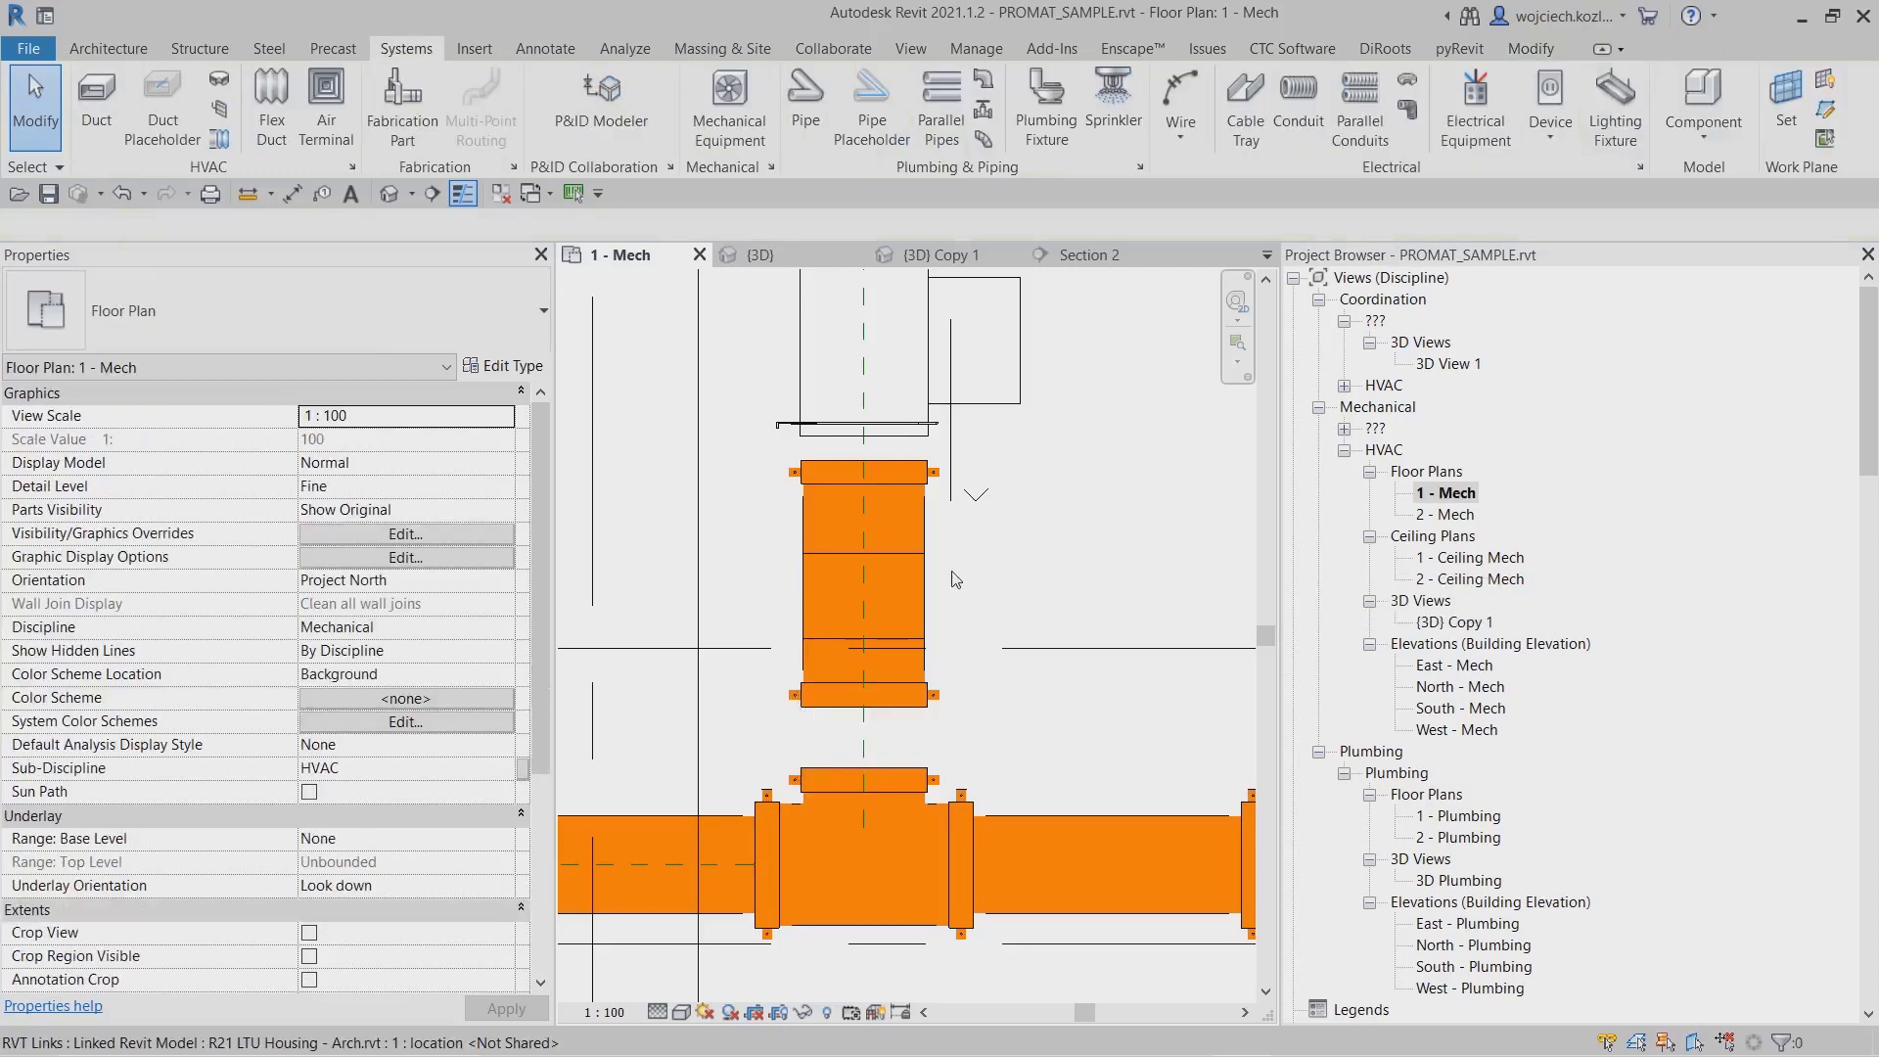
Turn off the S-bend's start duct stripe and start duct suspension, and connect its lower end to the tee's branch.
{"action": "left_click", "coordinate": [922, 572]}
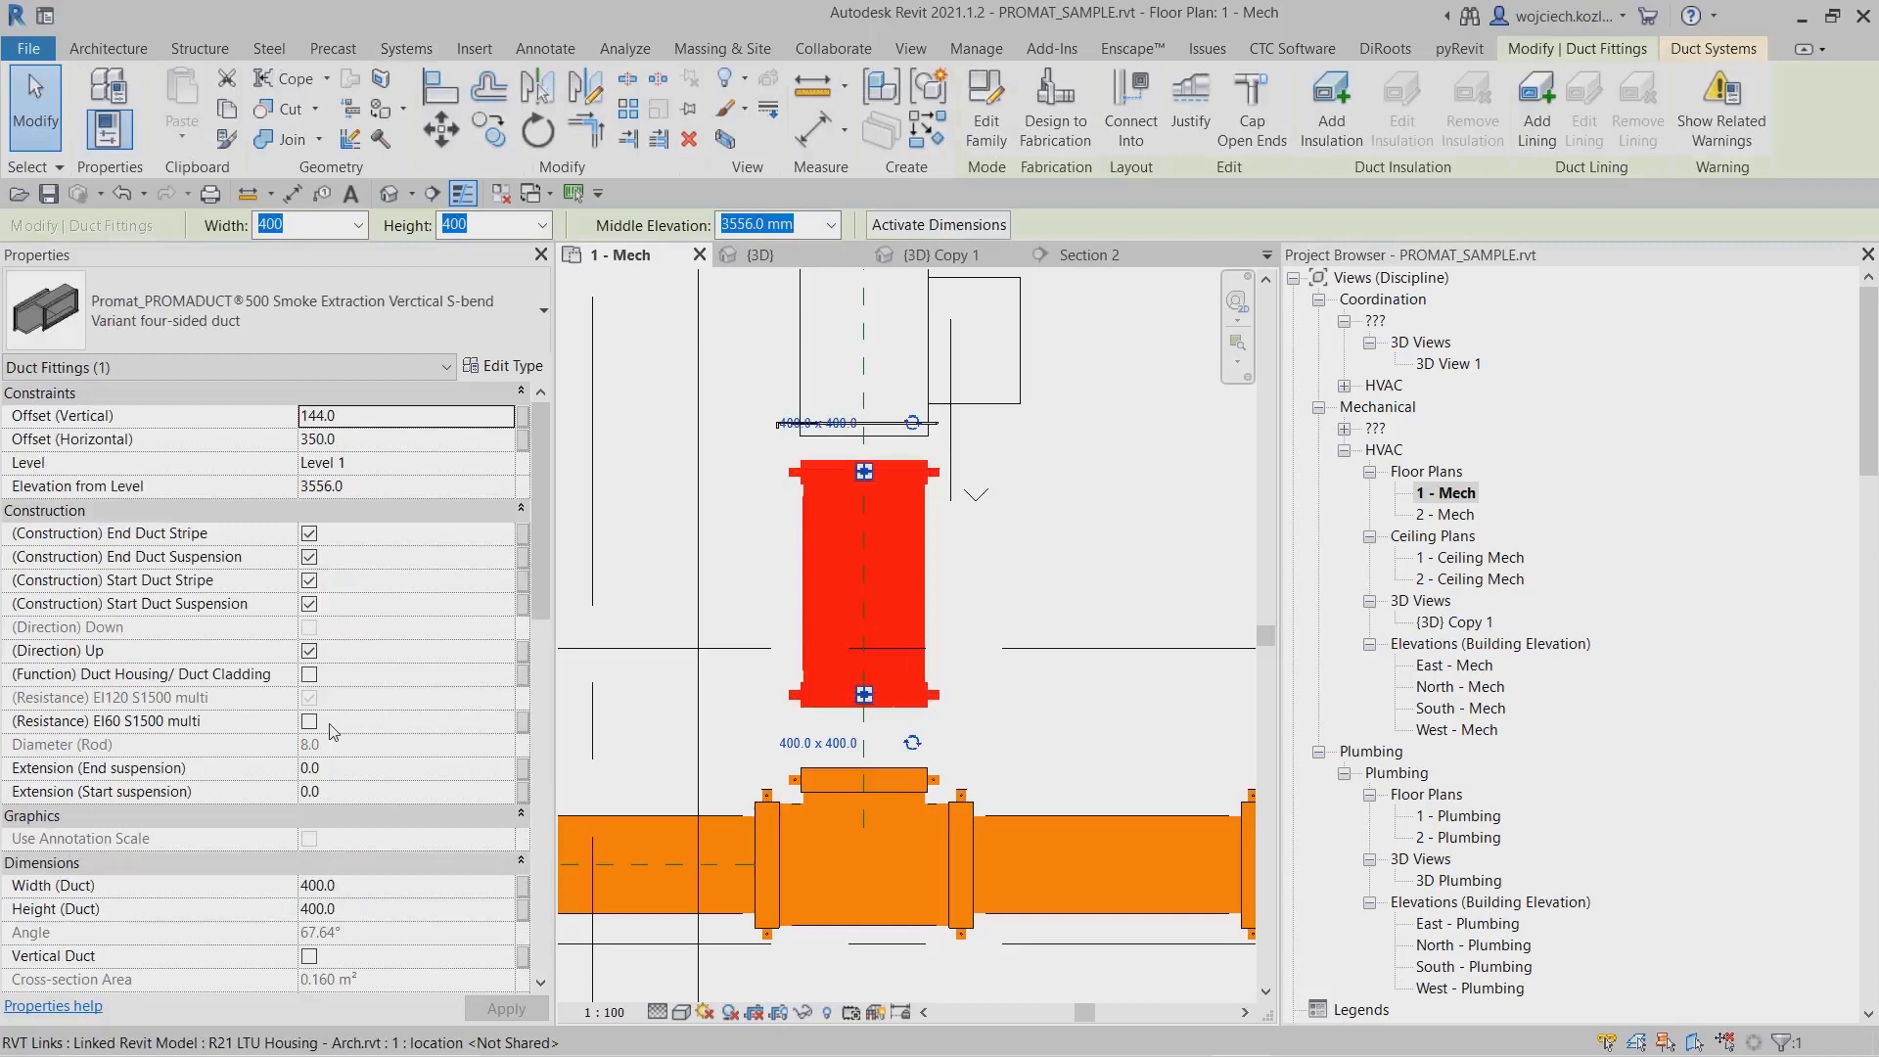
{"action": "left_click", "coordinate": [309, 604]}
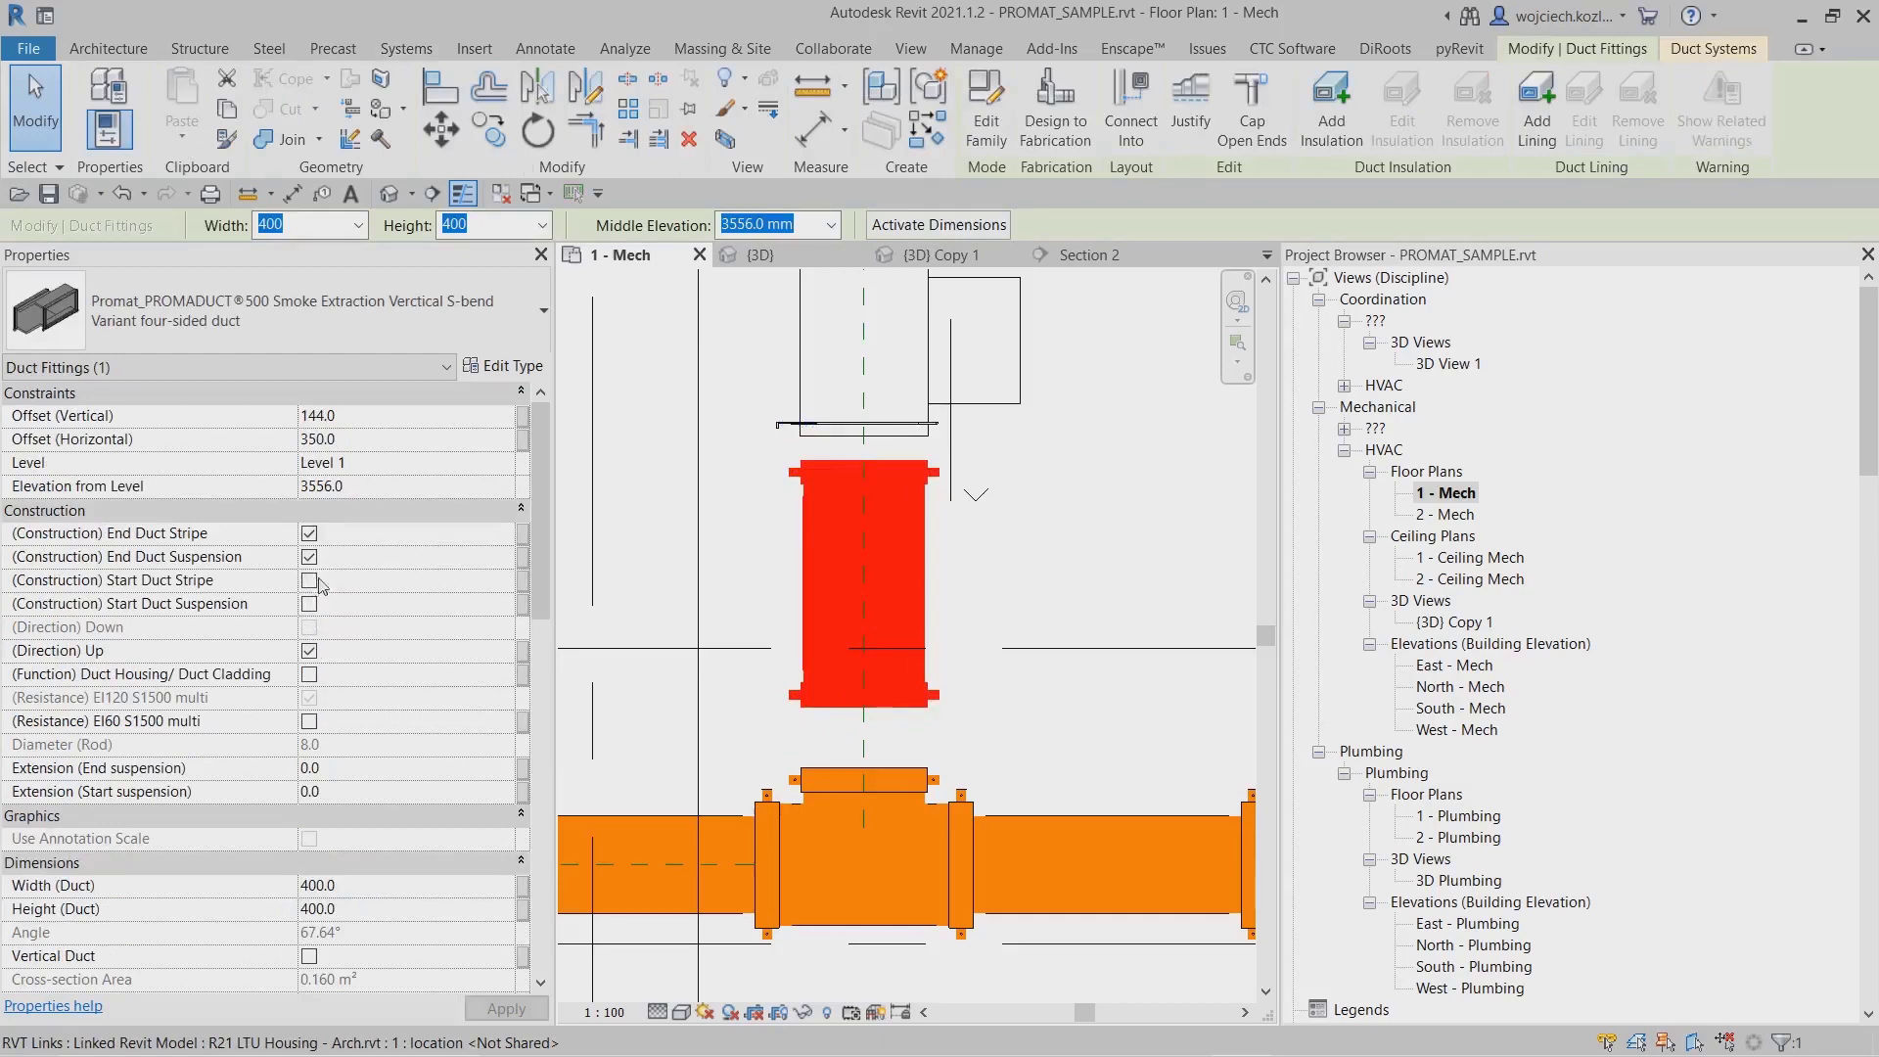
{"action": "left_click", "coordinate": [309, 580]}
{"action": "scroll", "coordinate": [870, 736], "scroll_direction": "up", "scroll_amount": 2}
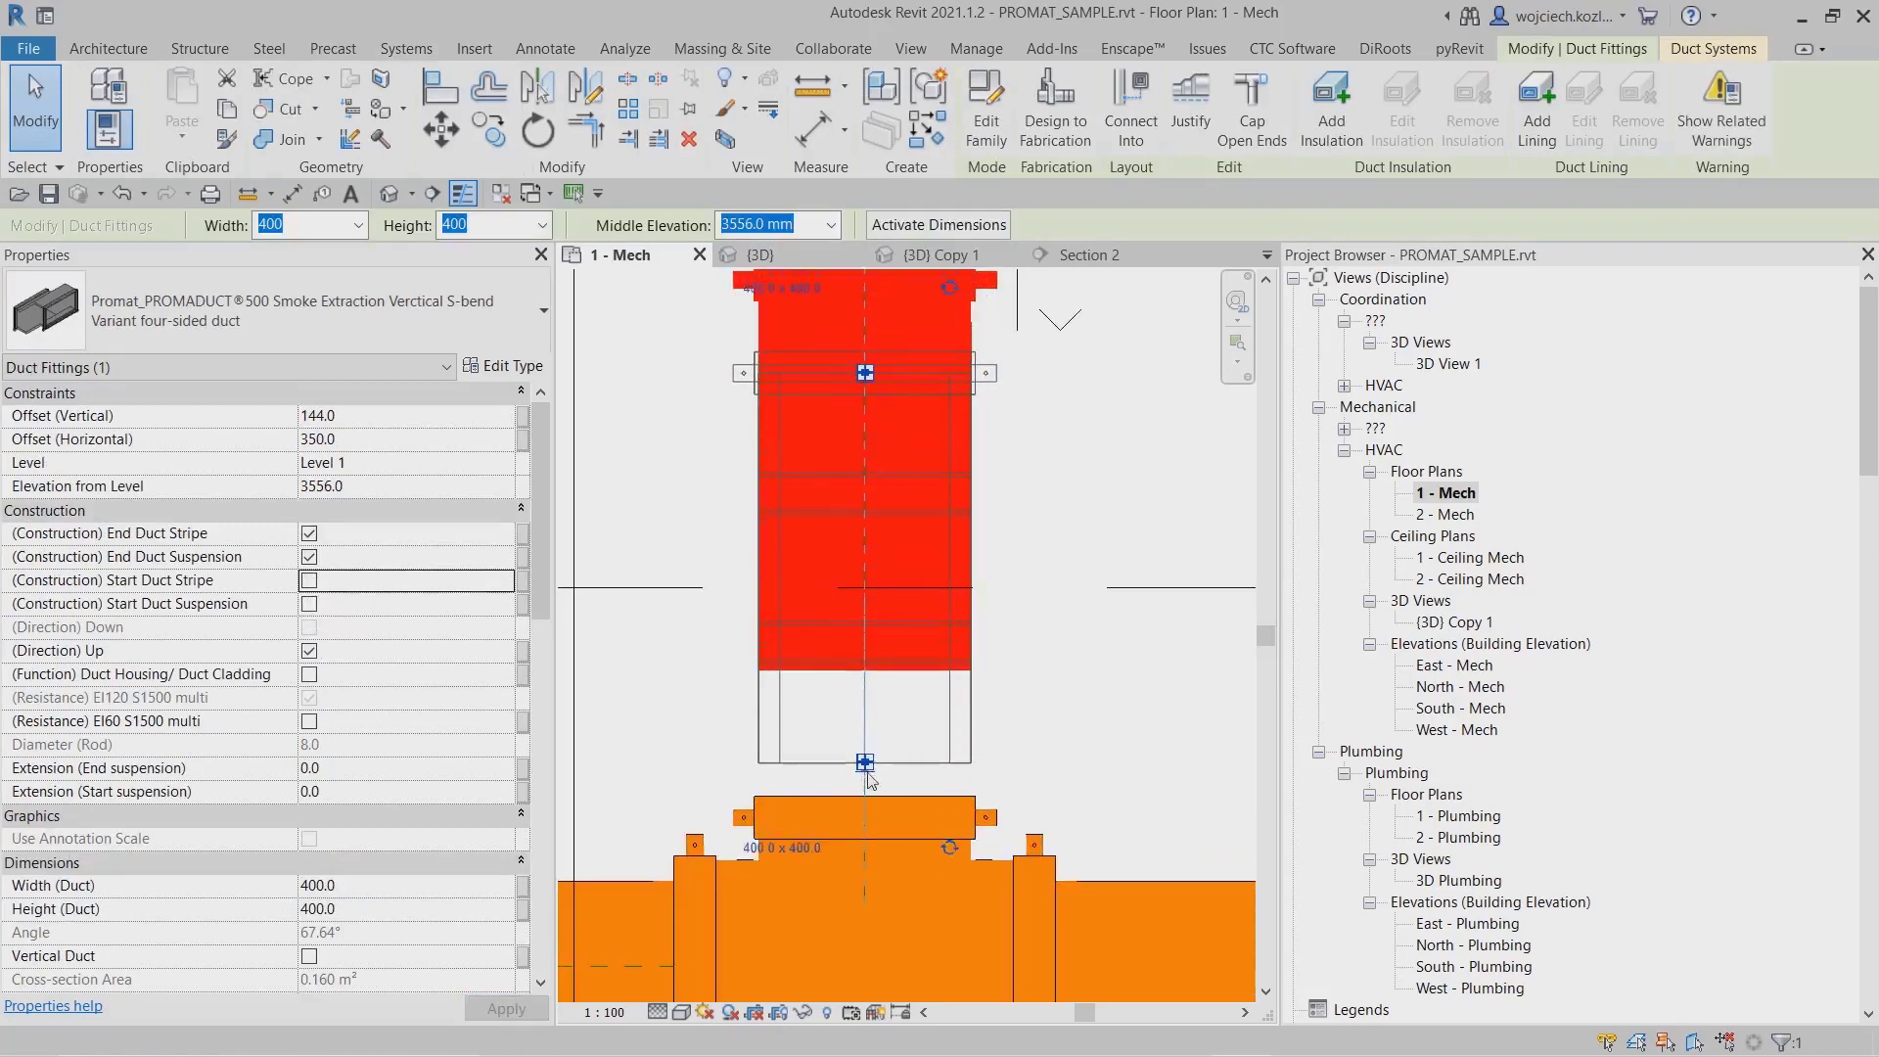
{"action": "key", "text": "Escape"}
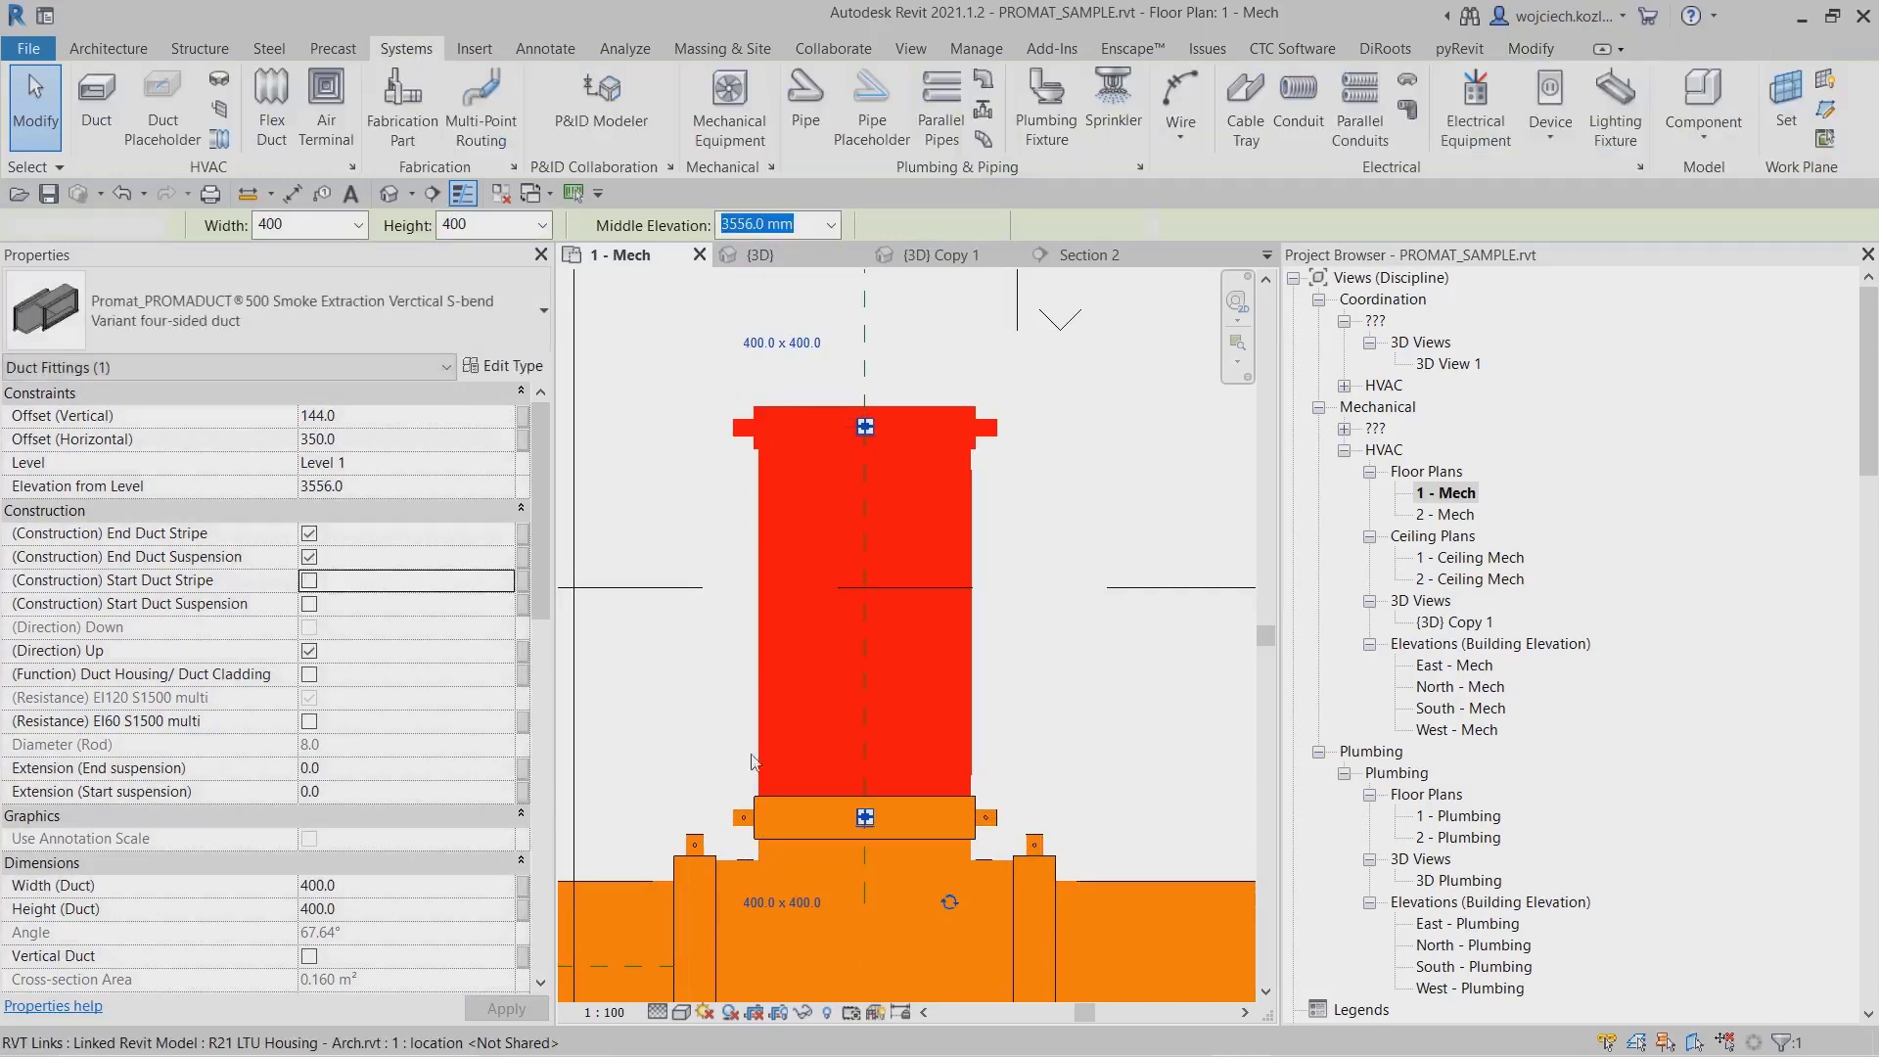
{"action": "scroll", "coordinate": [766, 784], "scroll_direction": "down", "scroll_amount": 2}
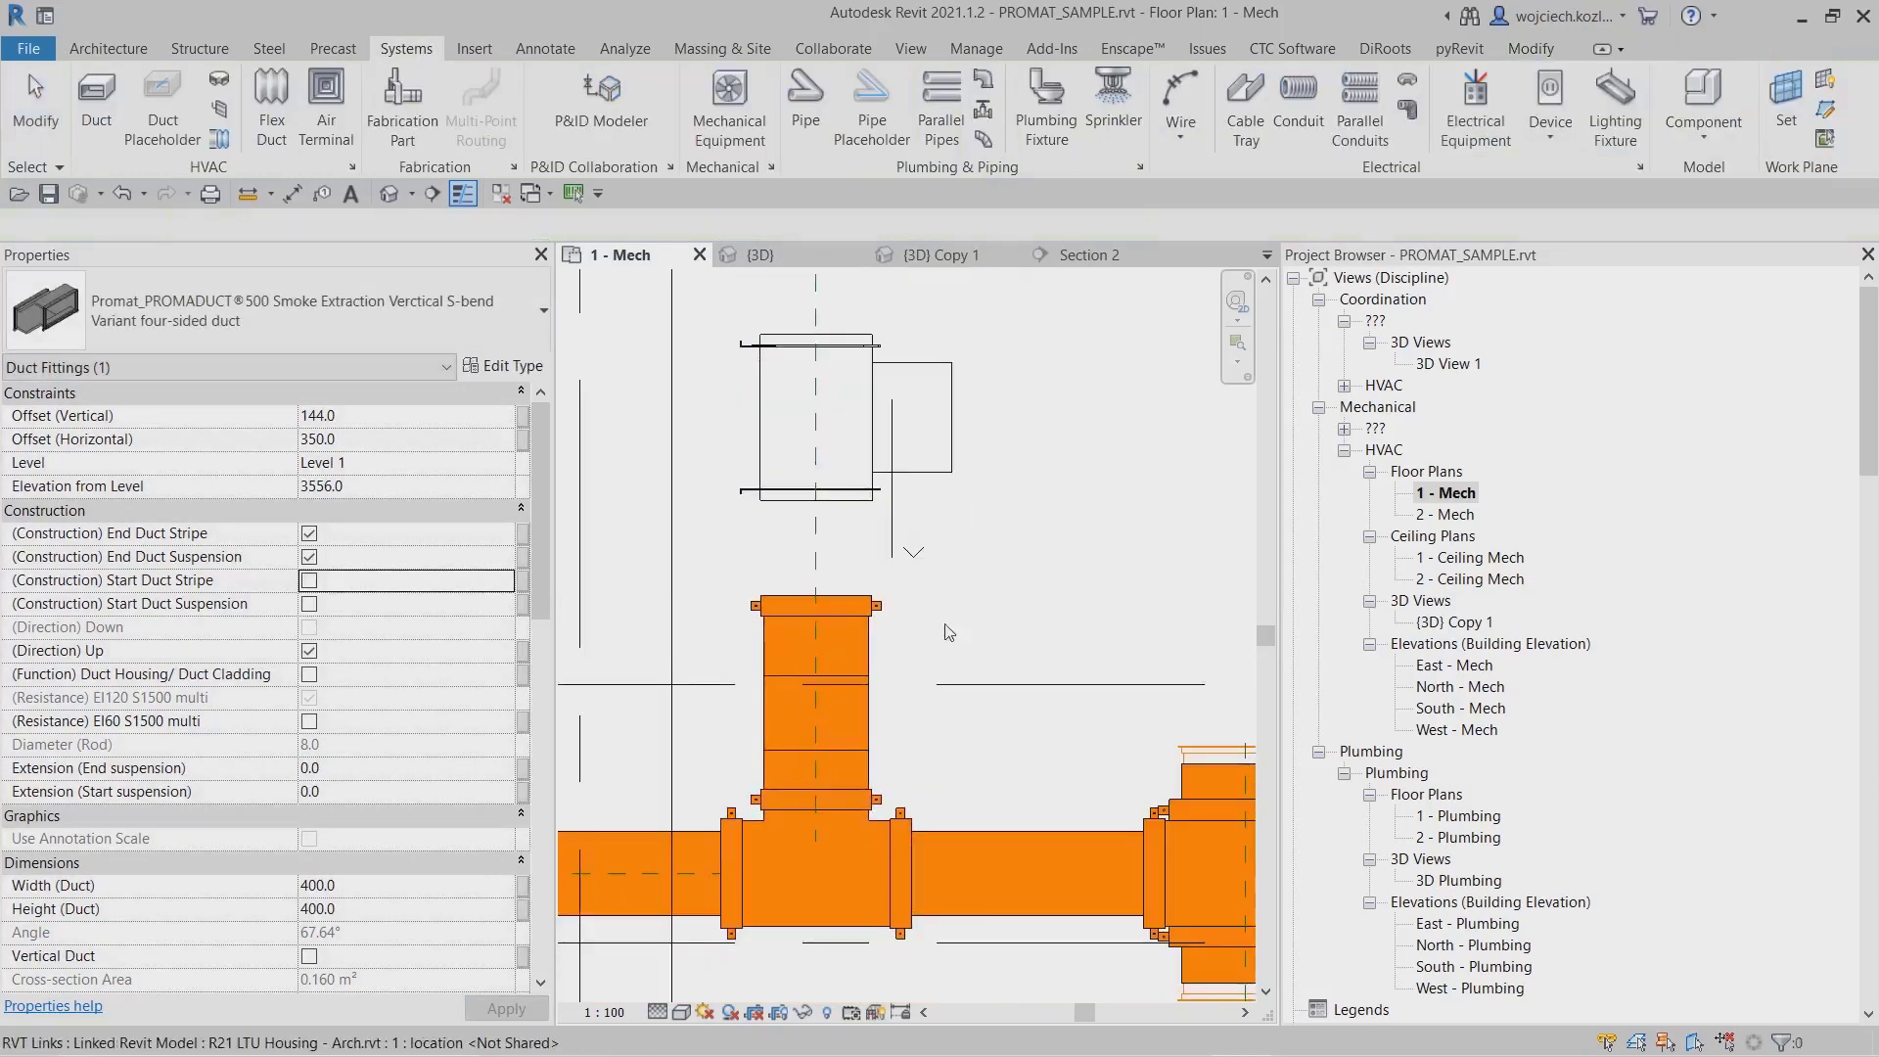
Draw a round duct of type Tees, 530 in diameter, from the S-bend's free end to the inline fan.
{"action": "left_click", "coordinate": [859, 604]}
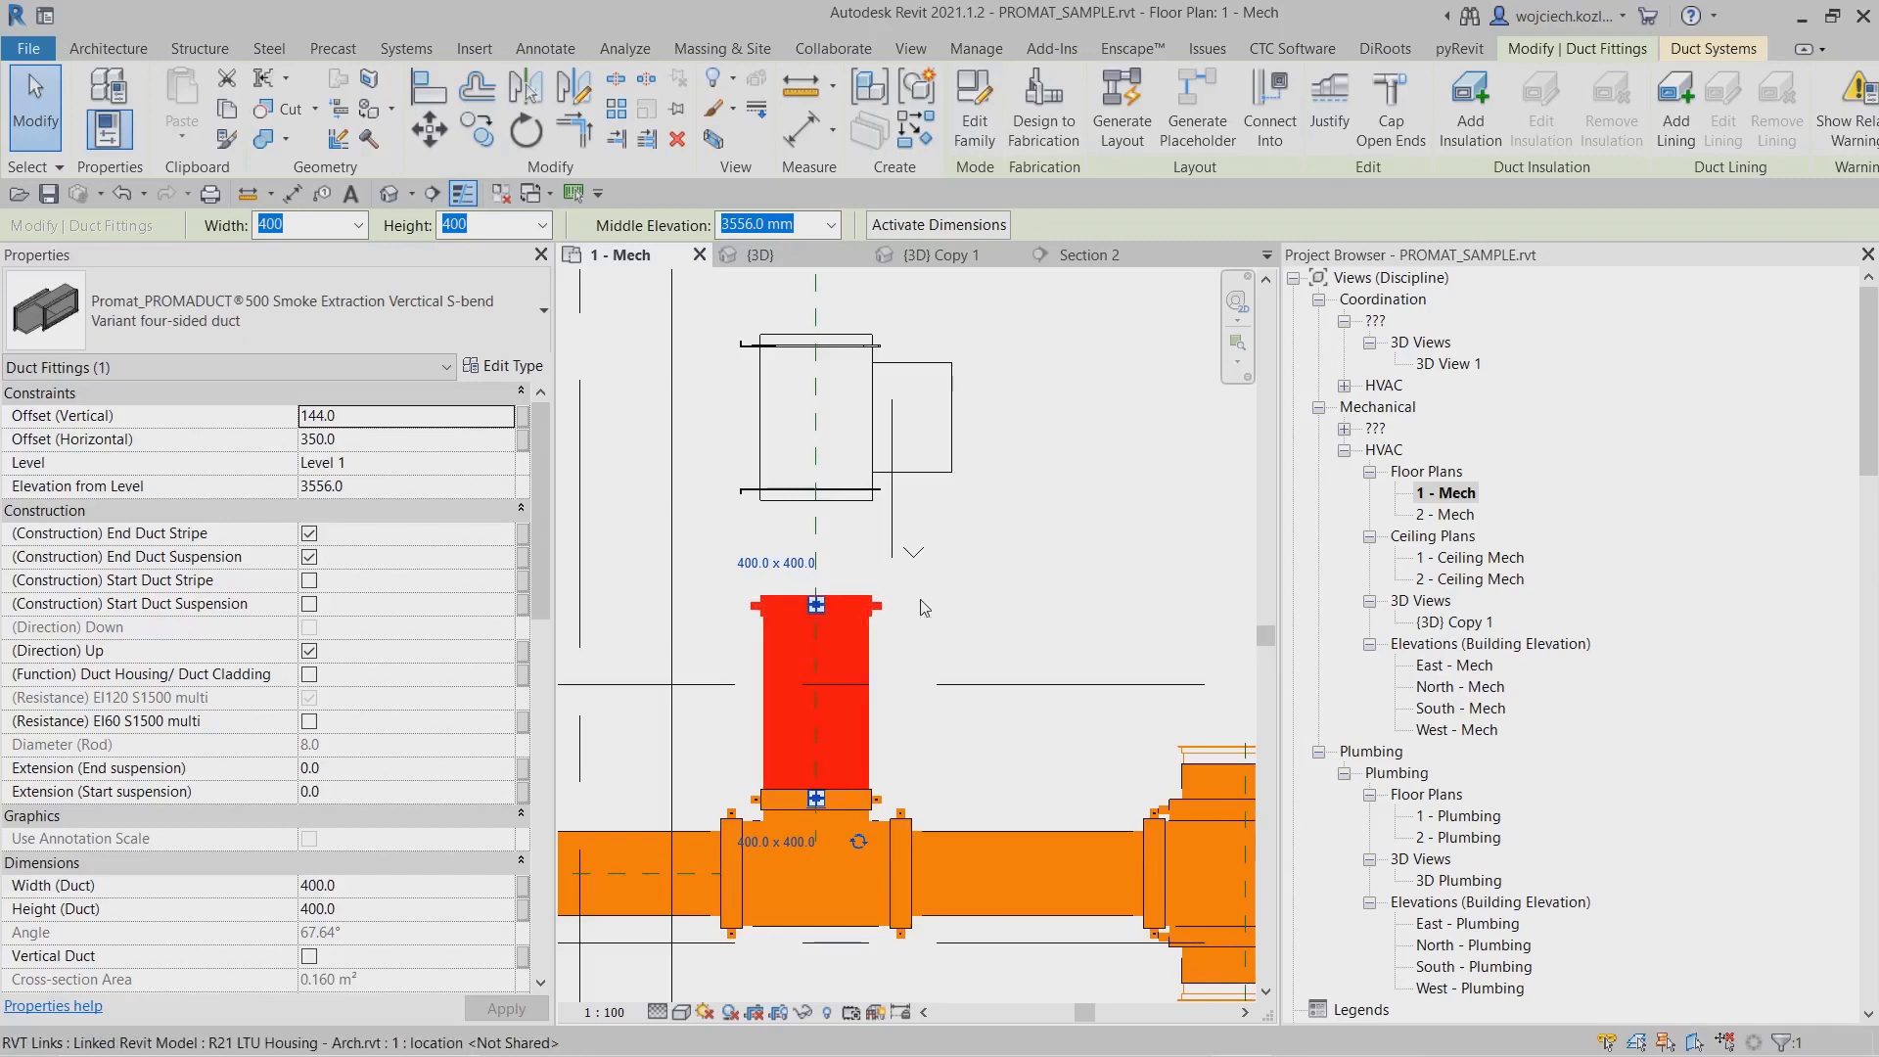
{"action": "right_click", "coordinate": [820, 610]}
{"action": "left_click", "coordinate": [901, 131]}
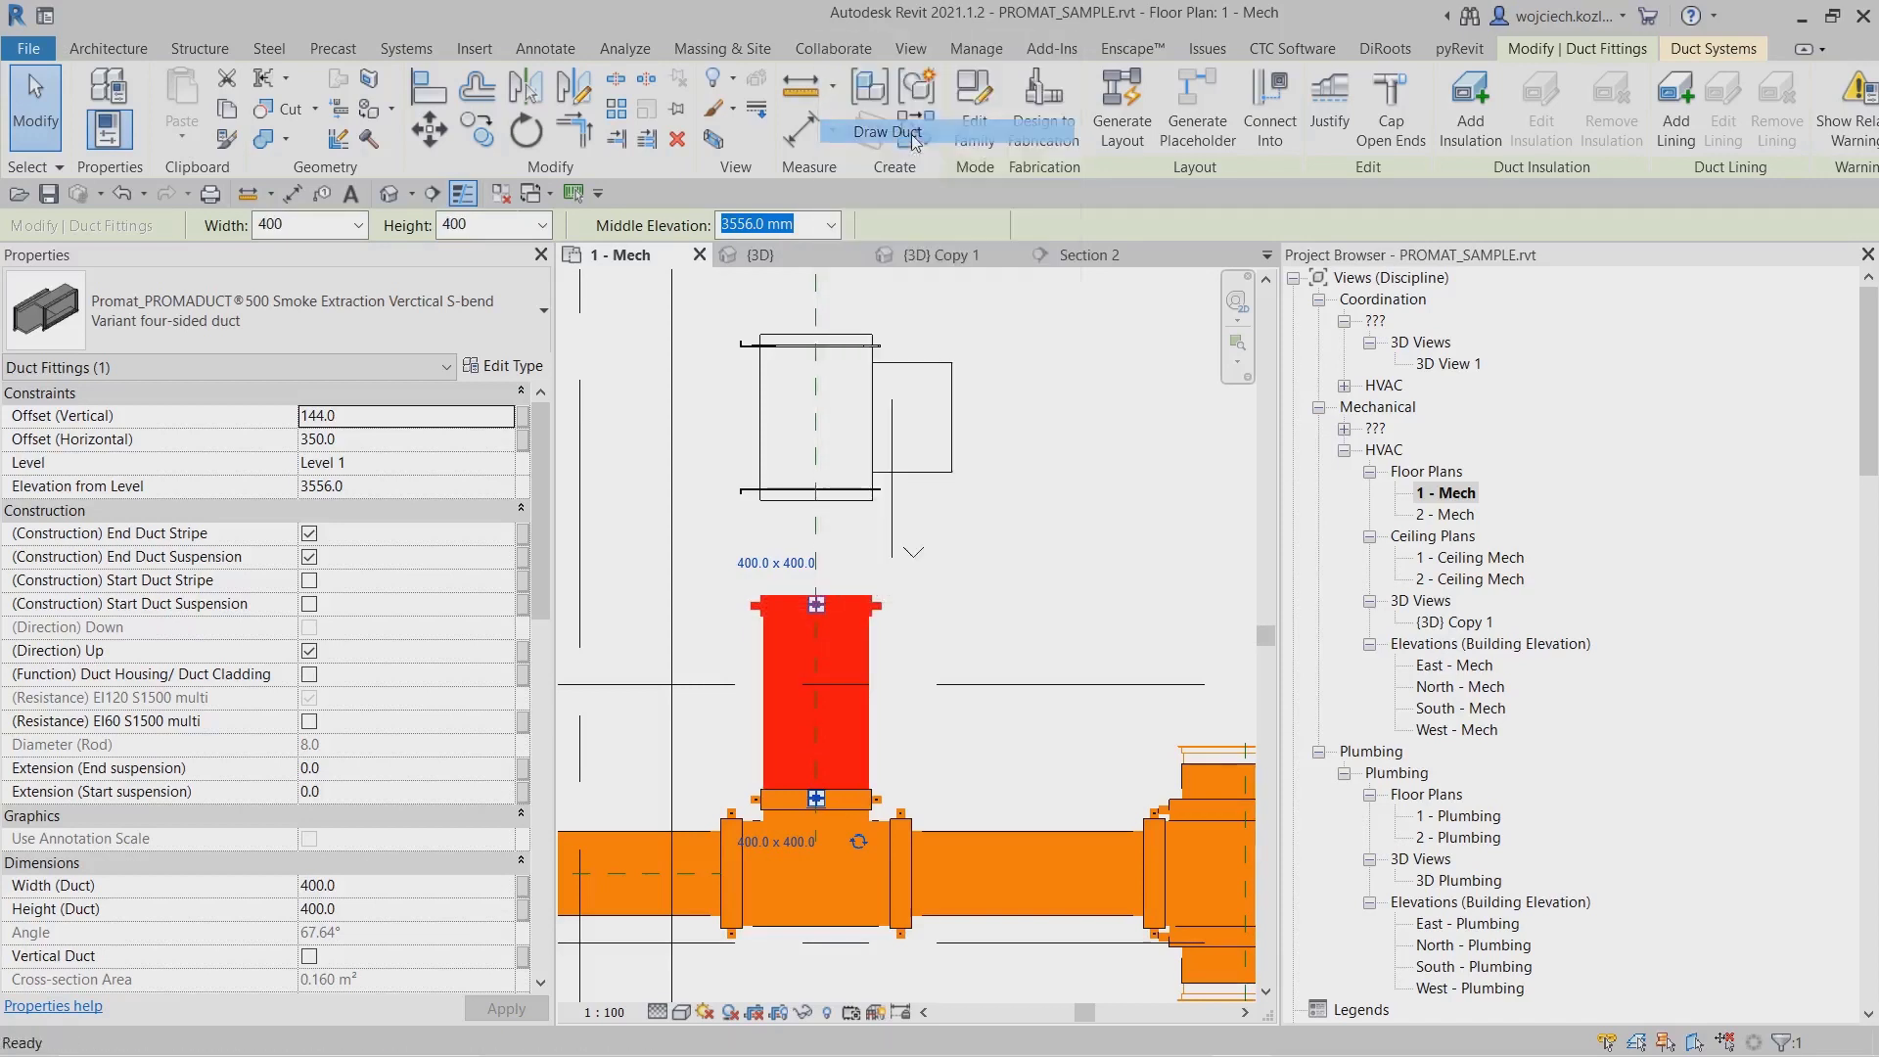
{"action": "left_click", "coordinate": [255, 309]}
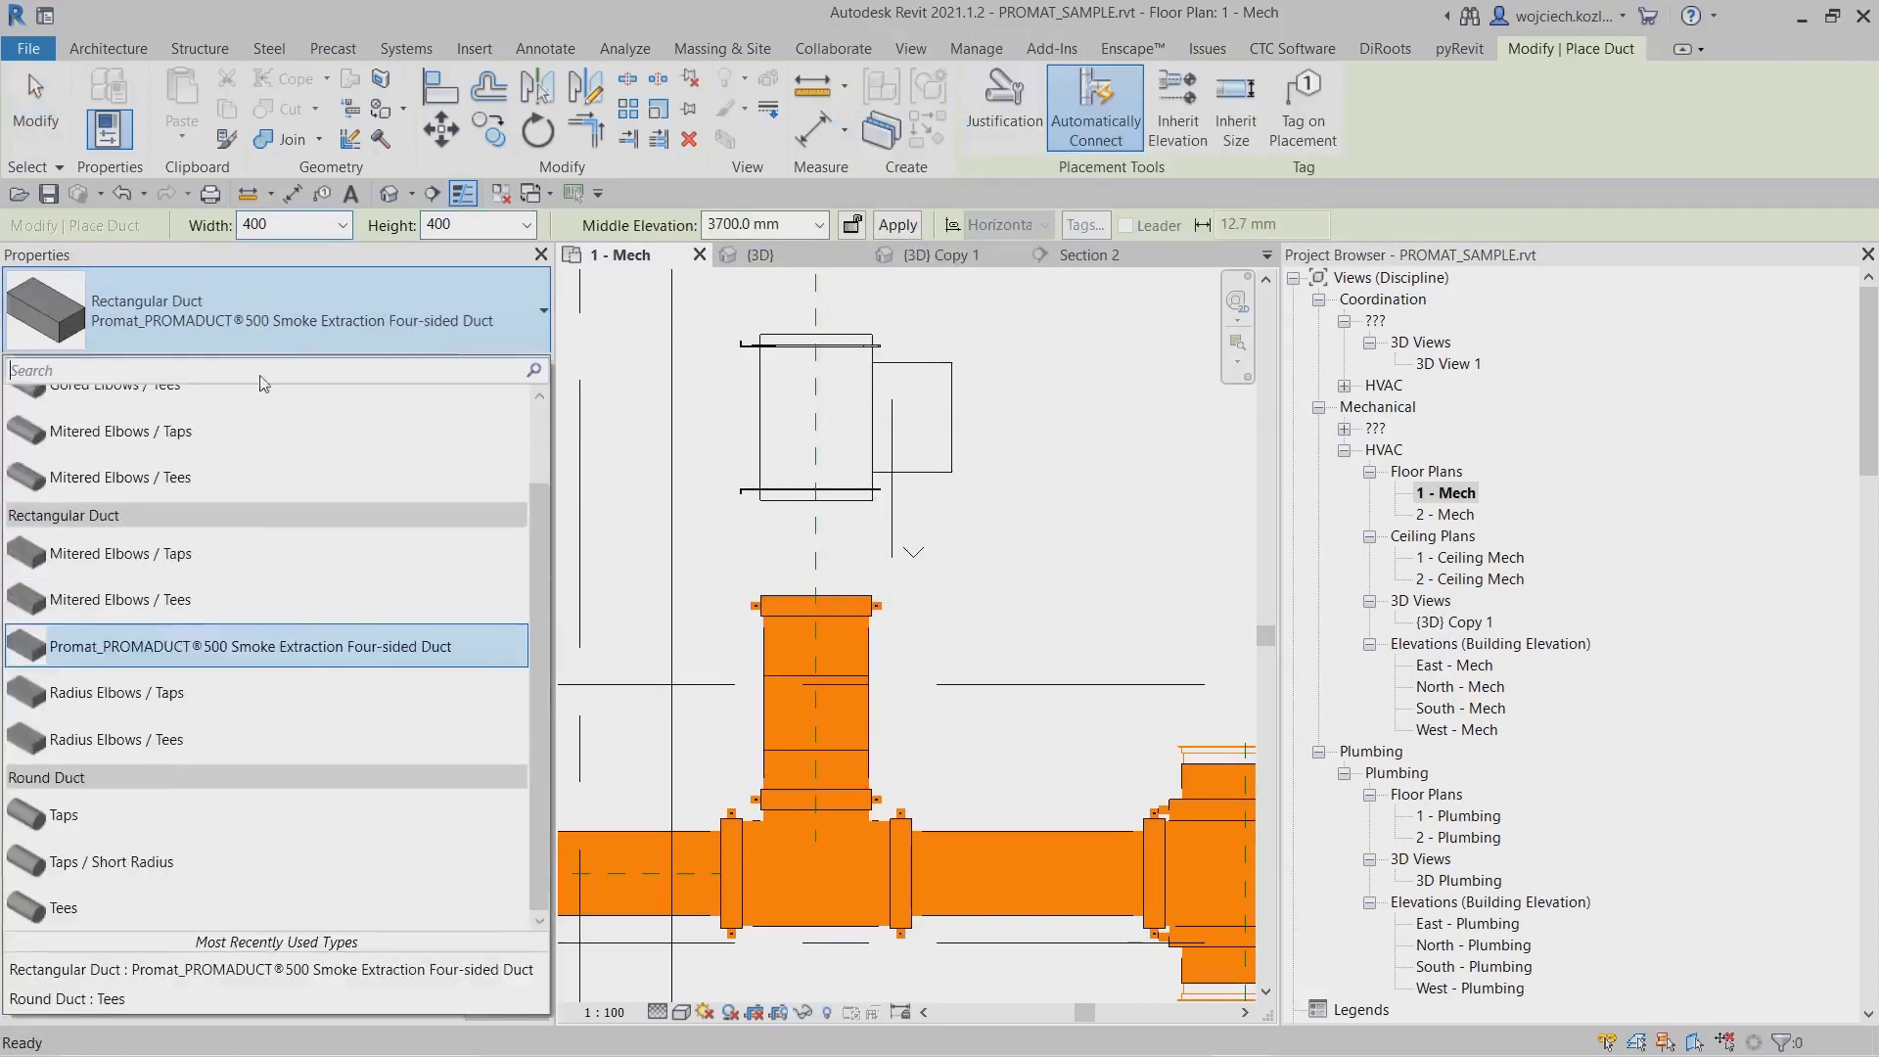
{"action": "left_click", "coordinate": [198, 896]}
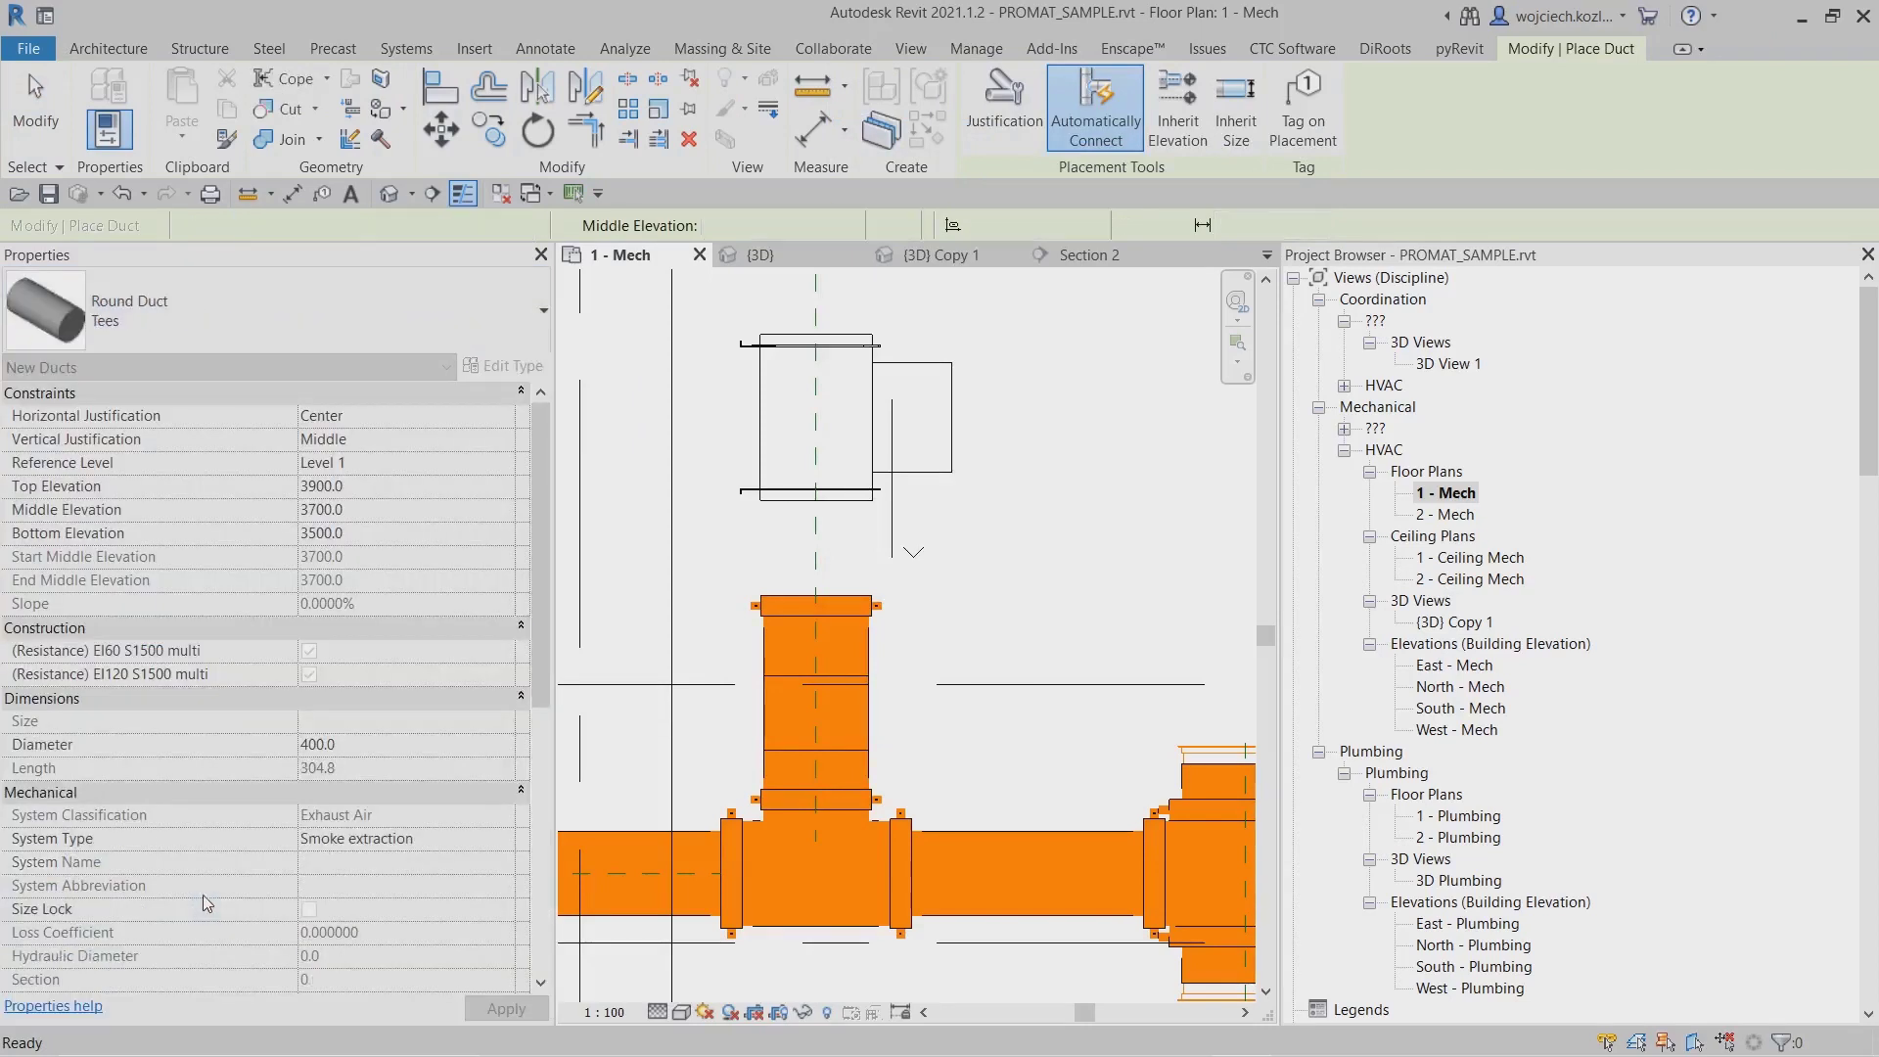
{"action": "left_click", "coordinate": [320, 224]}
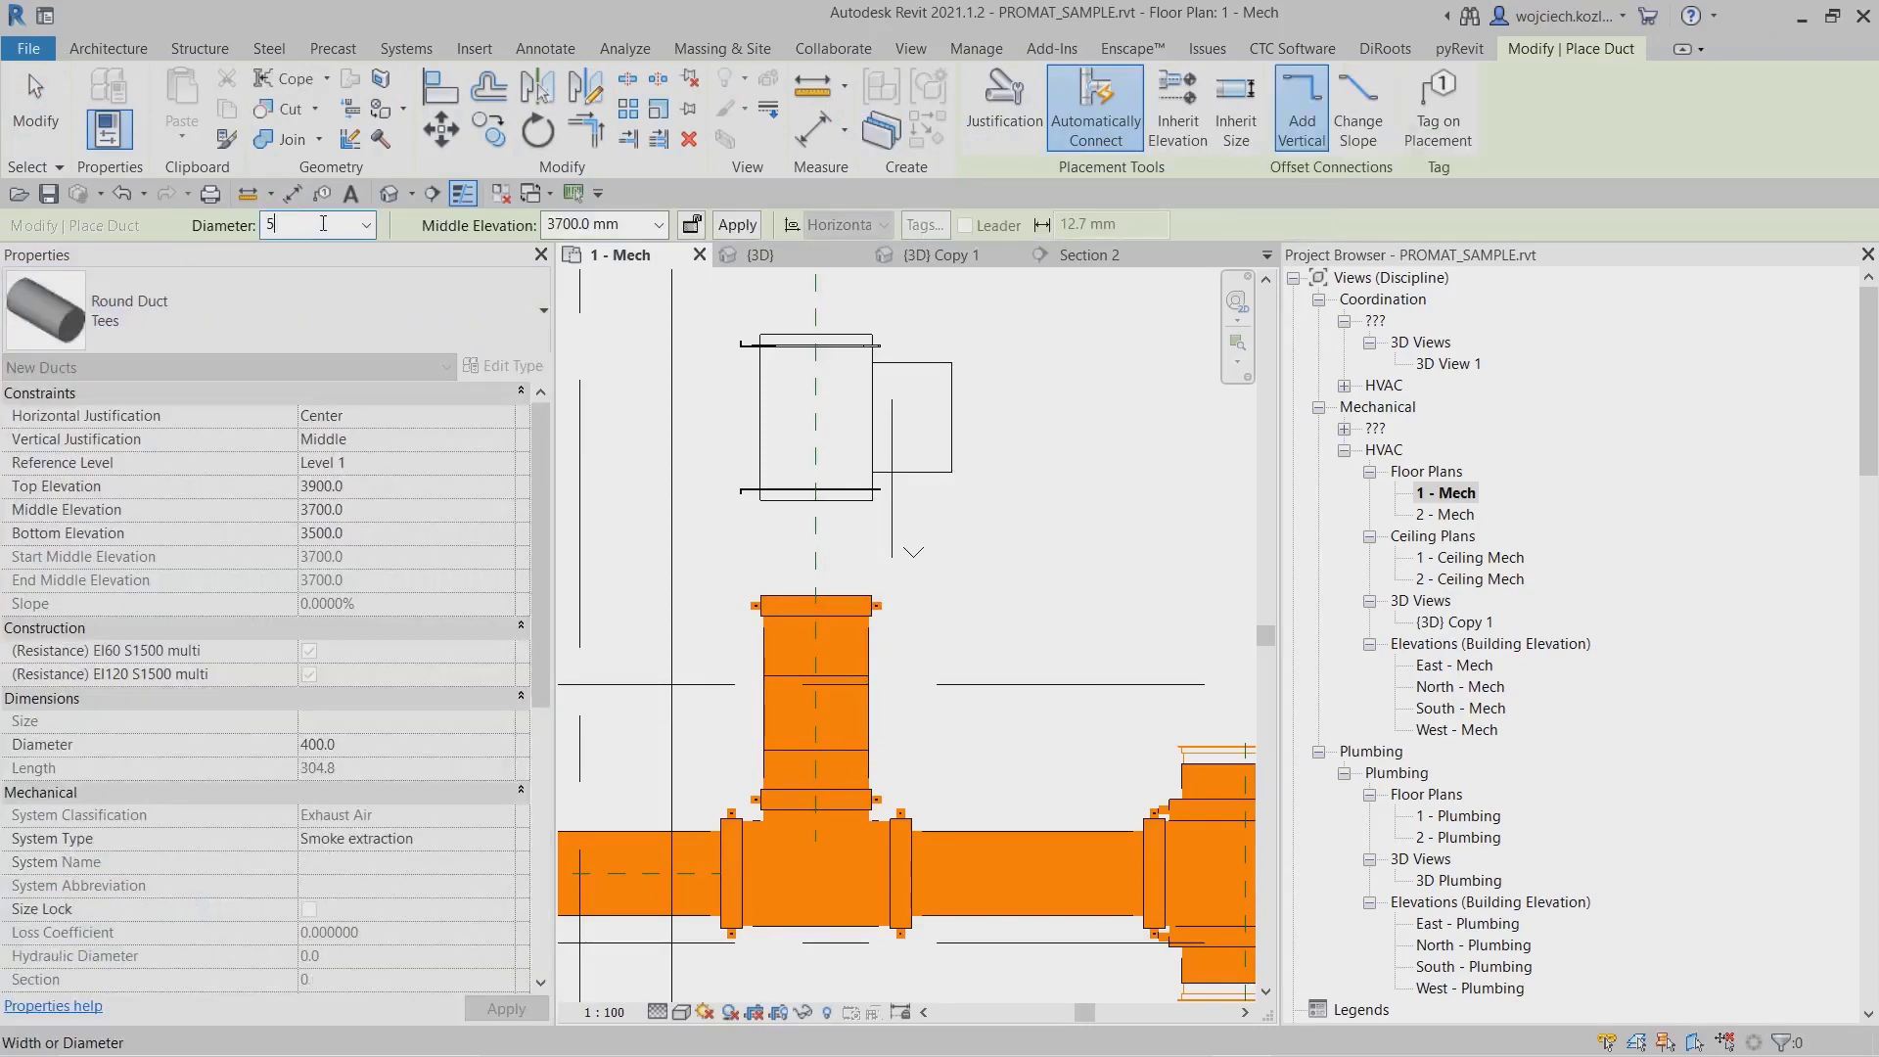
{"action": "type", "text": "530"}
{"action": "key", "text": "Return"}
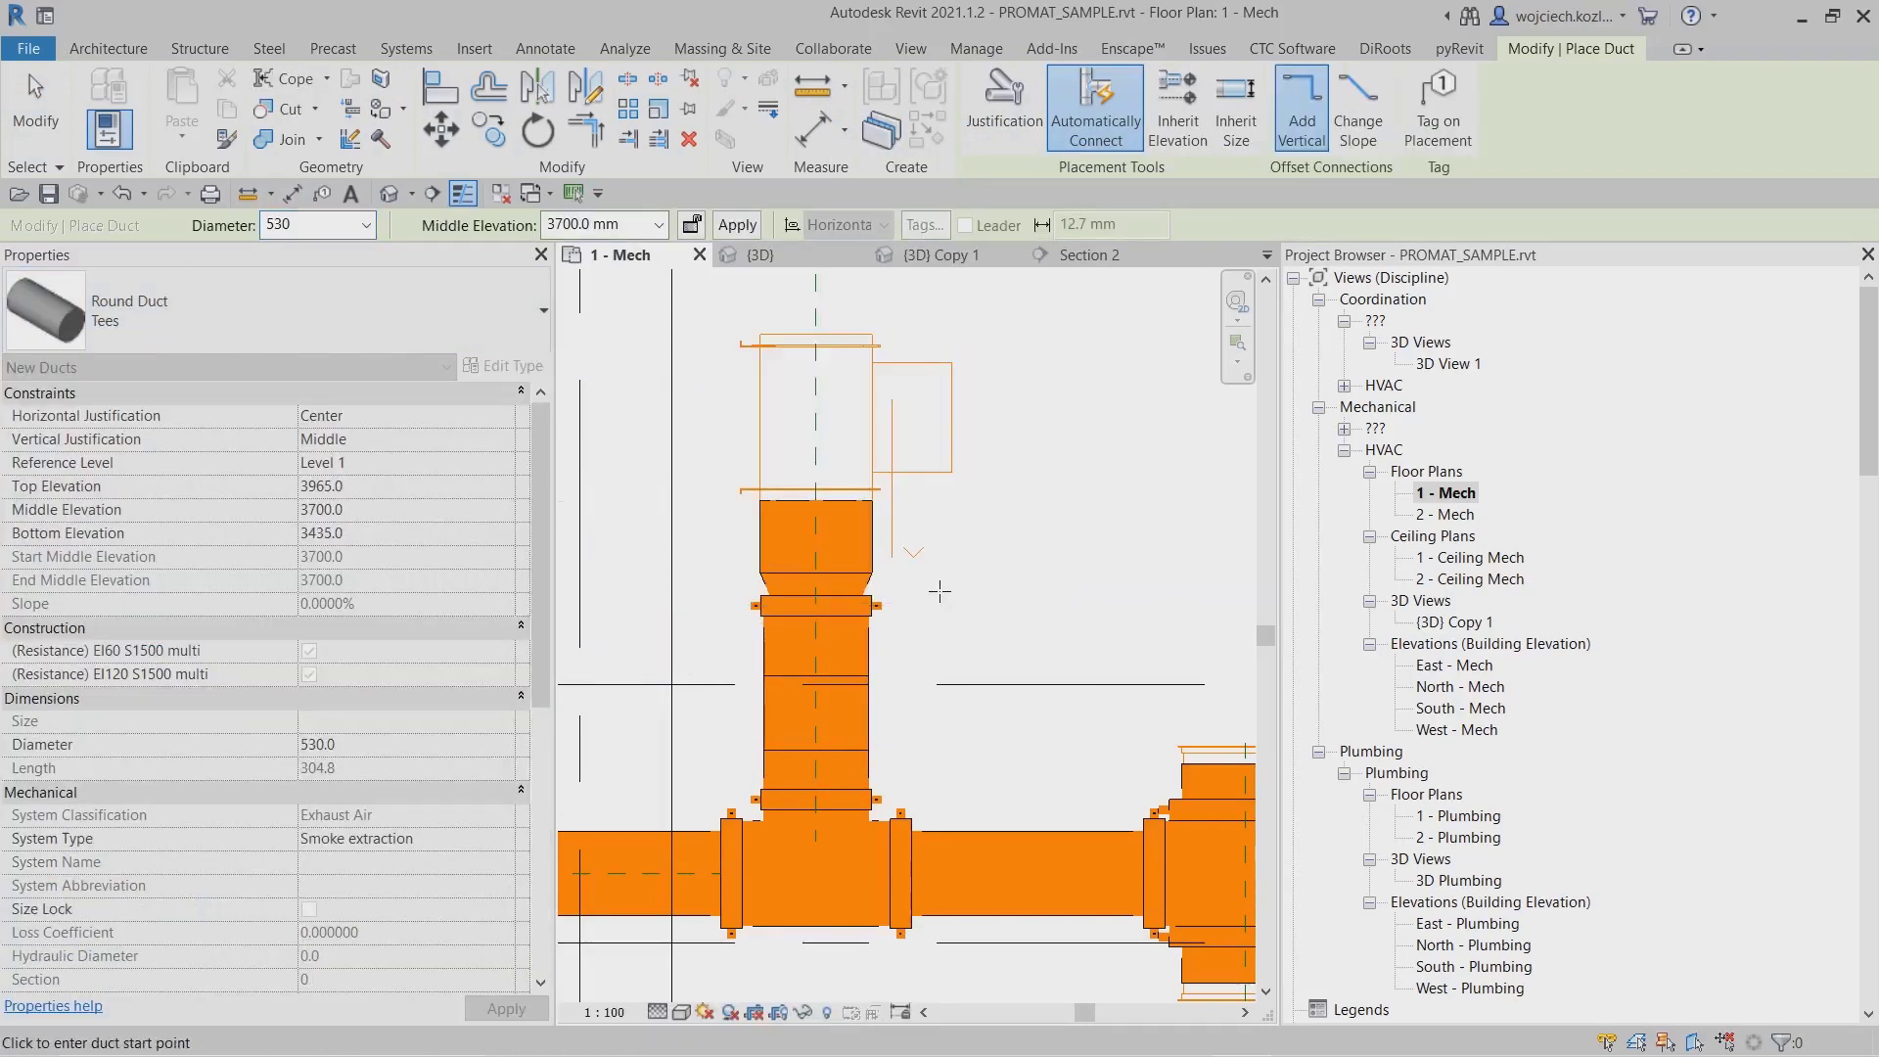
{"action": "key", "text": "Escape"}
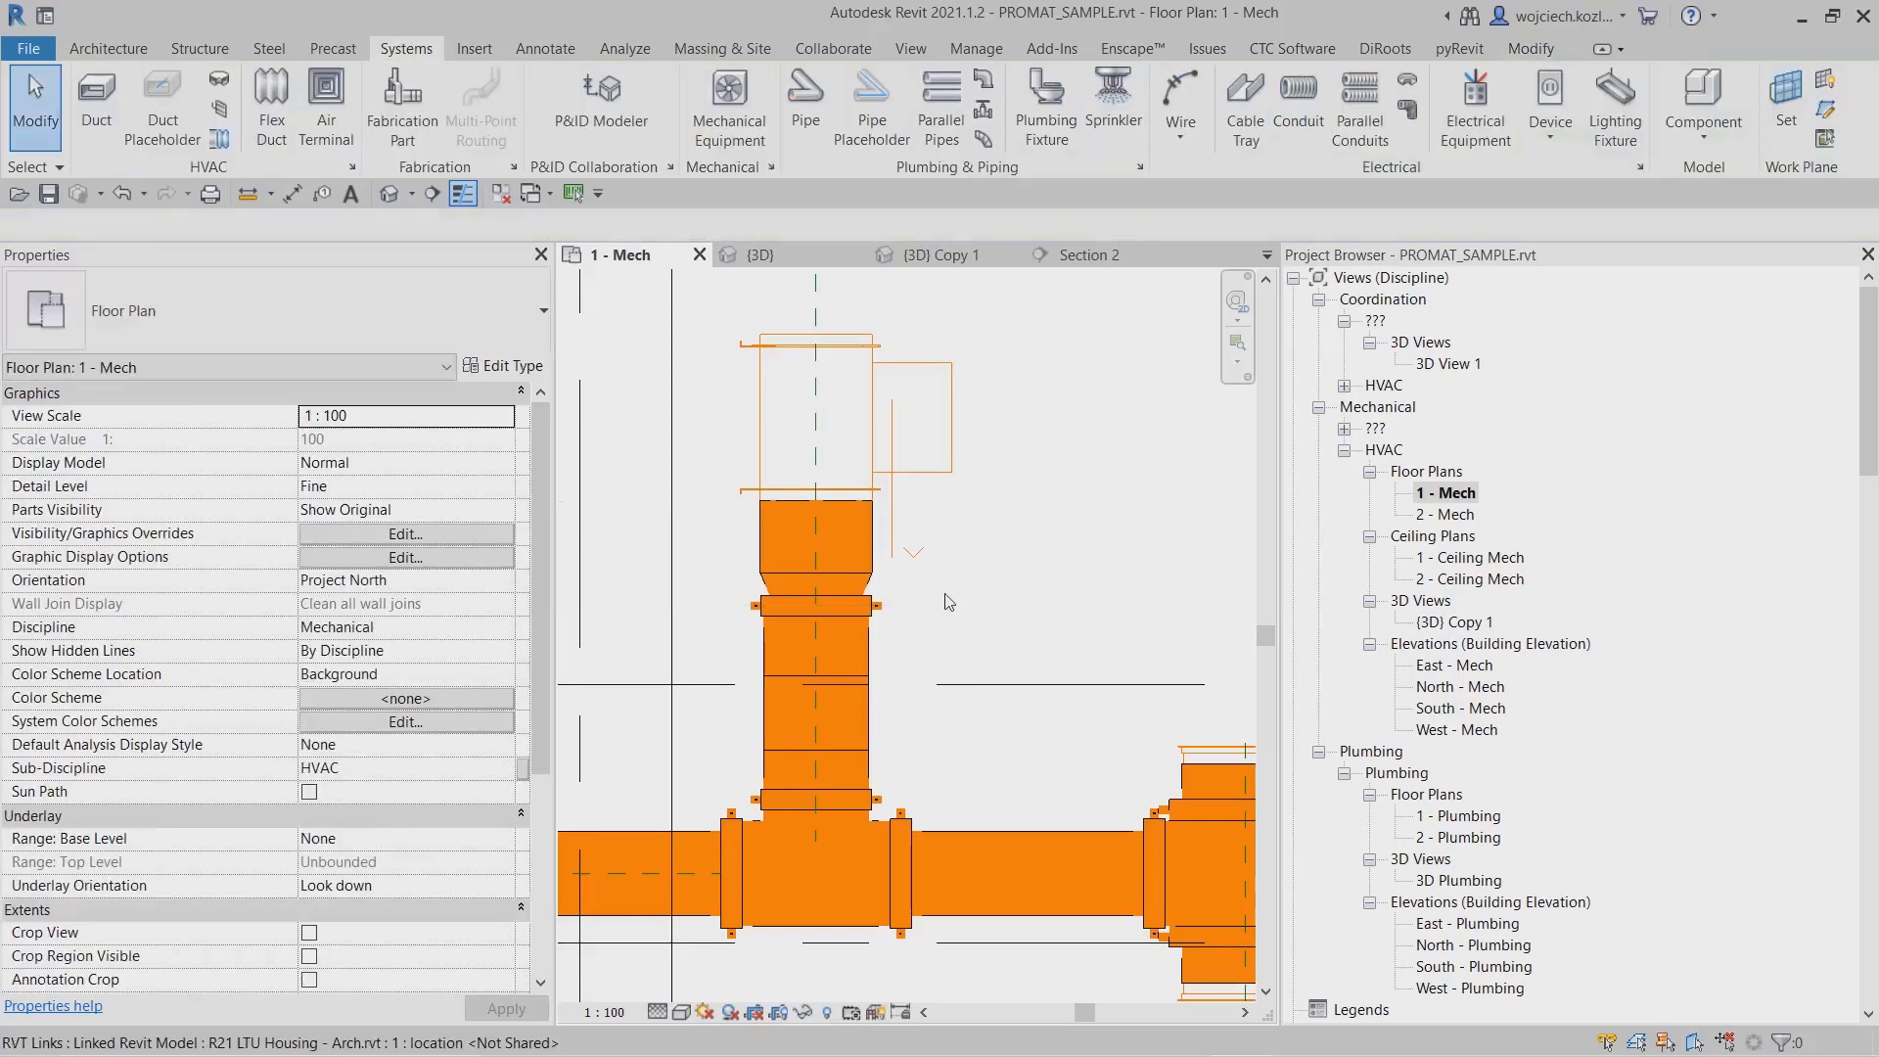
From the inline fan's free end on the 1 - Mech floor plan, start a rectangular Promat_PROMADUCT®500 Smoke Extraction Four-sided Duct.
{"action": "double_click", "coordinate": [1468, 623]}
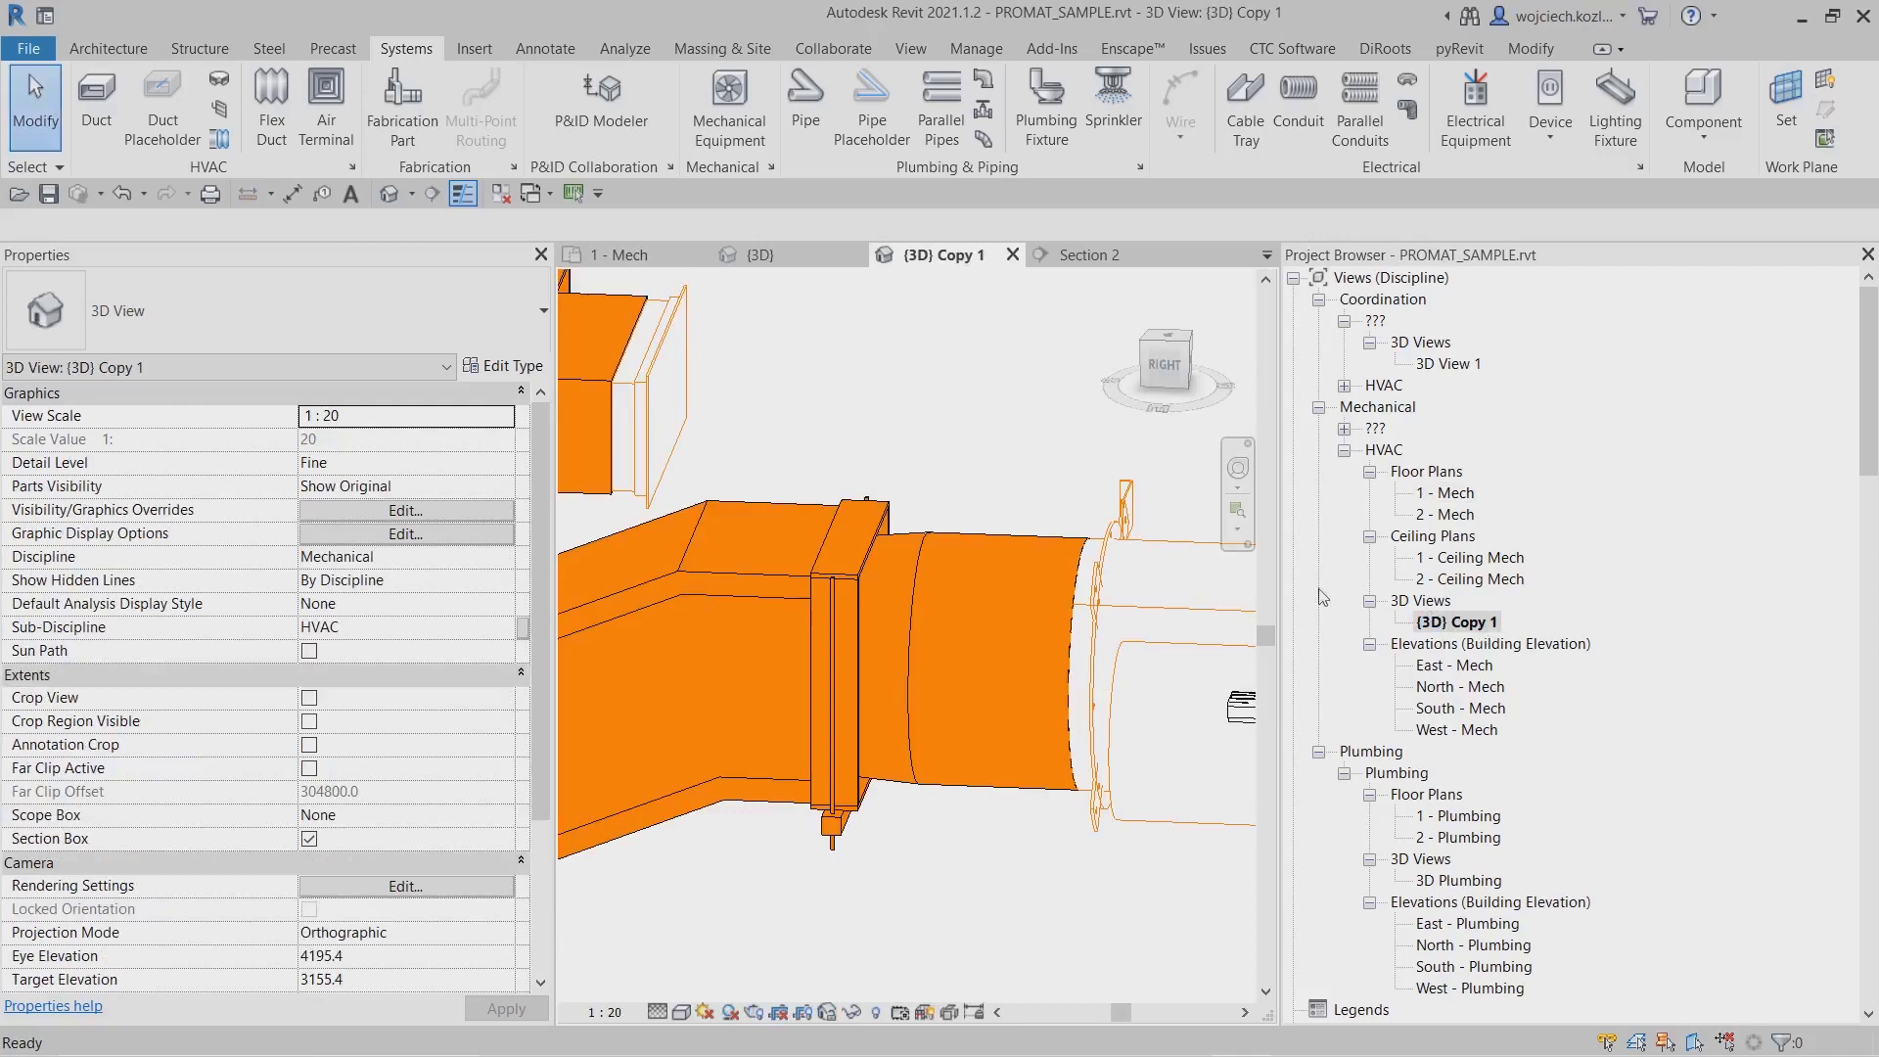
{"action": "middle_click_drag", "start_coordinate": [883, 693], "coordinate": [1044, 712], "text": "shift"}
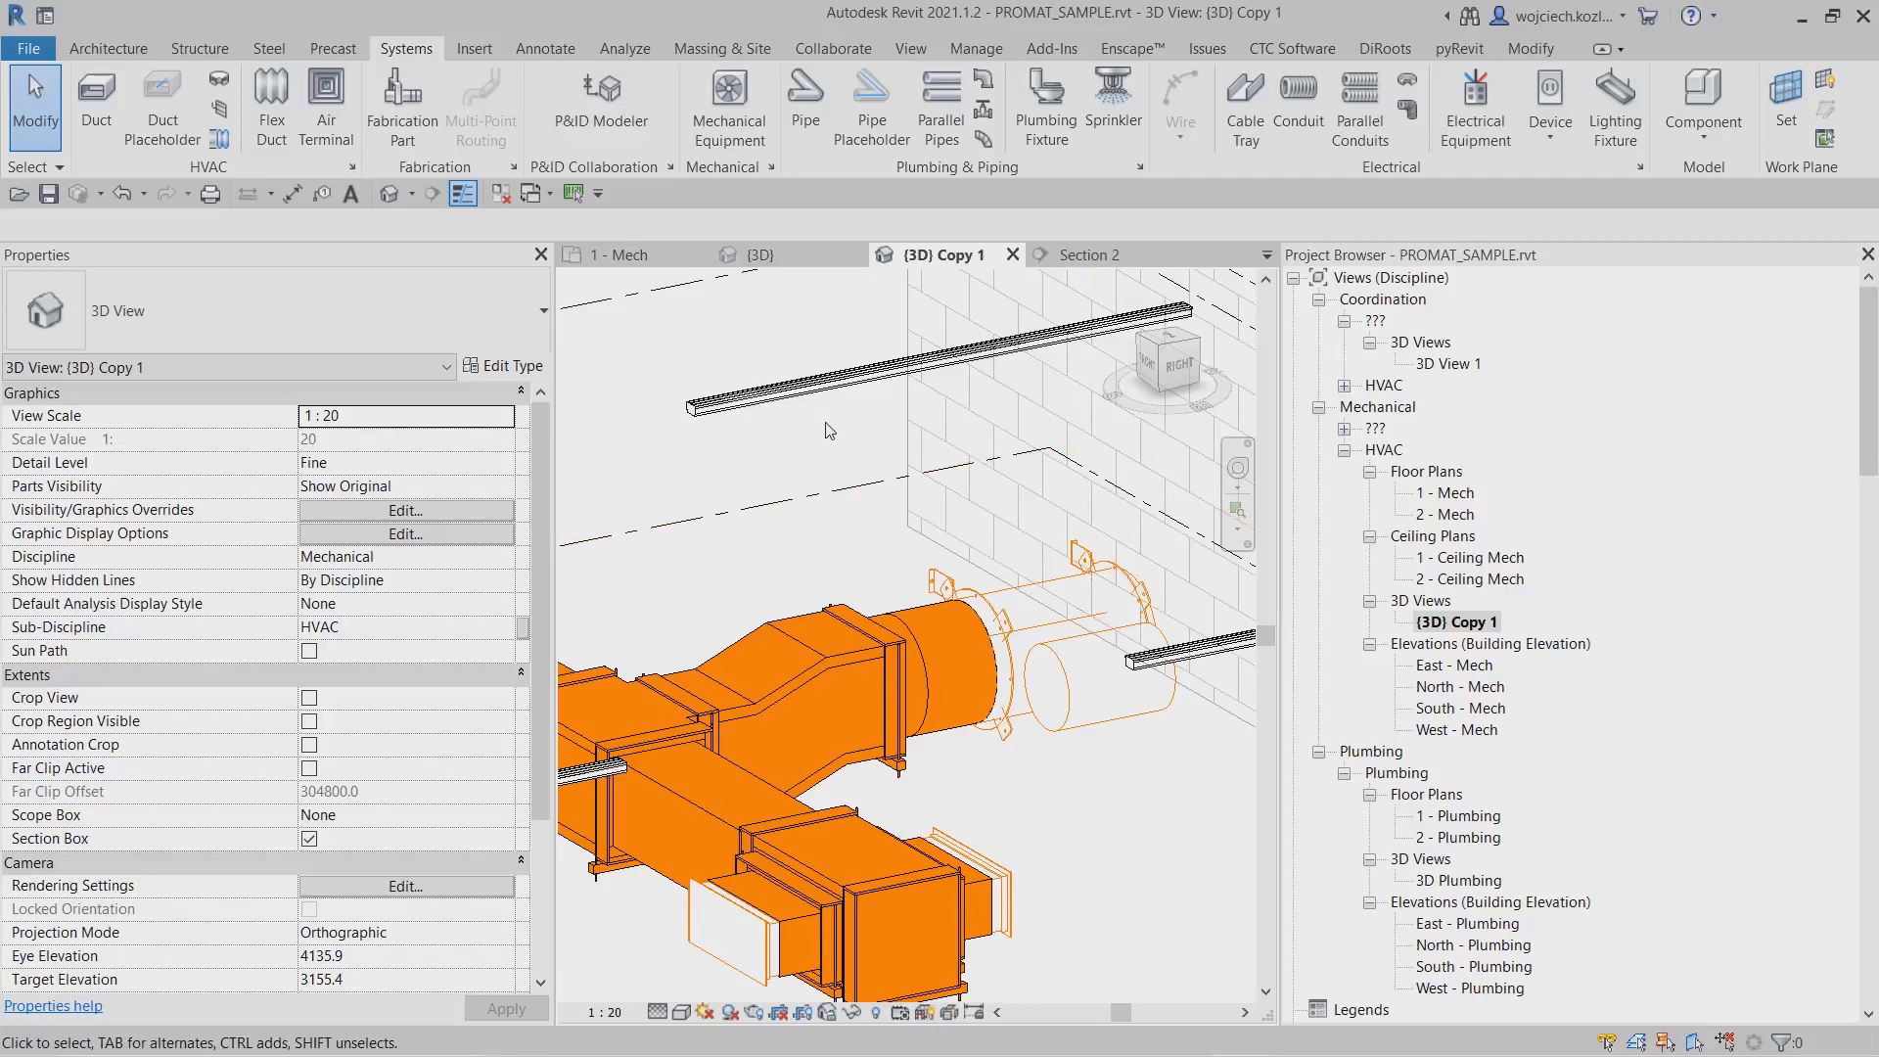
{"action": "double_click", "coordinate": [1457, 493]}
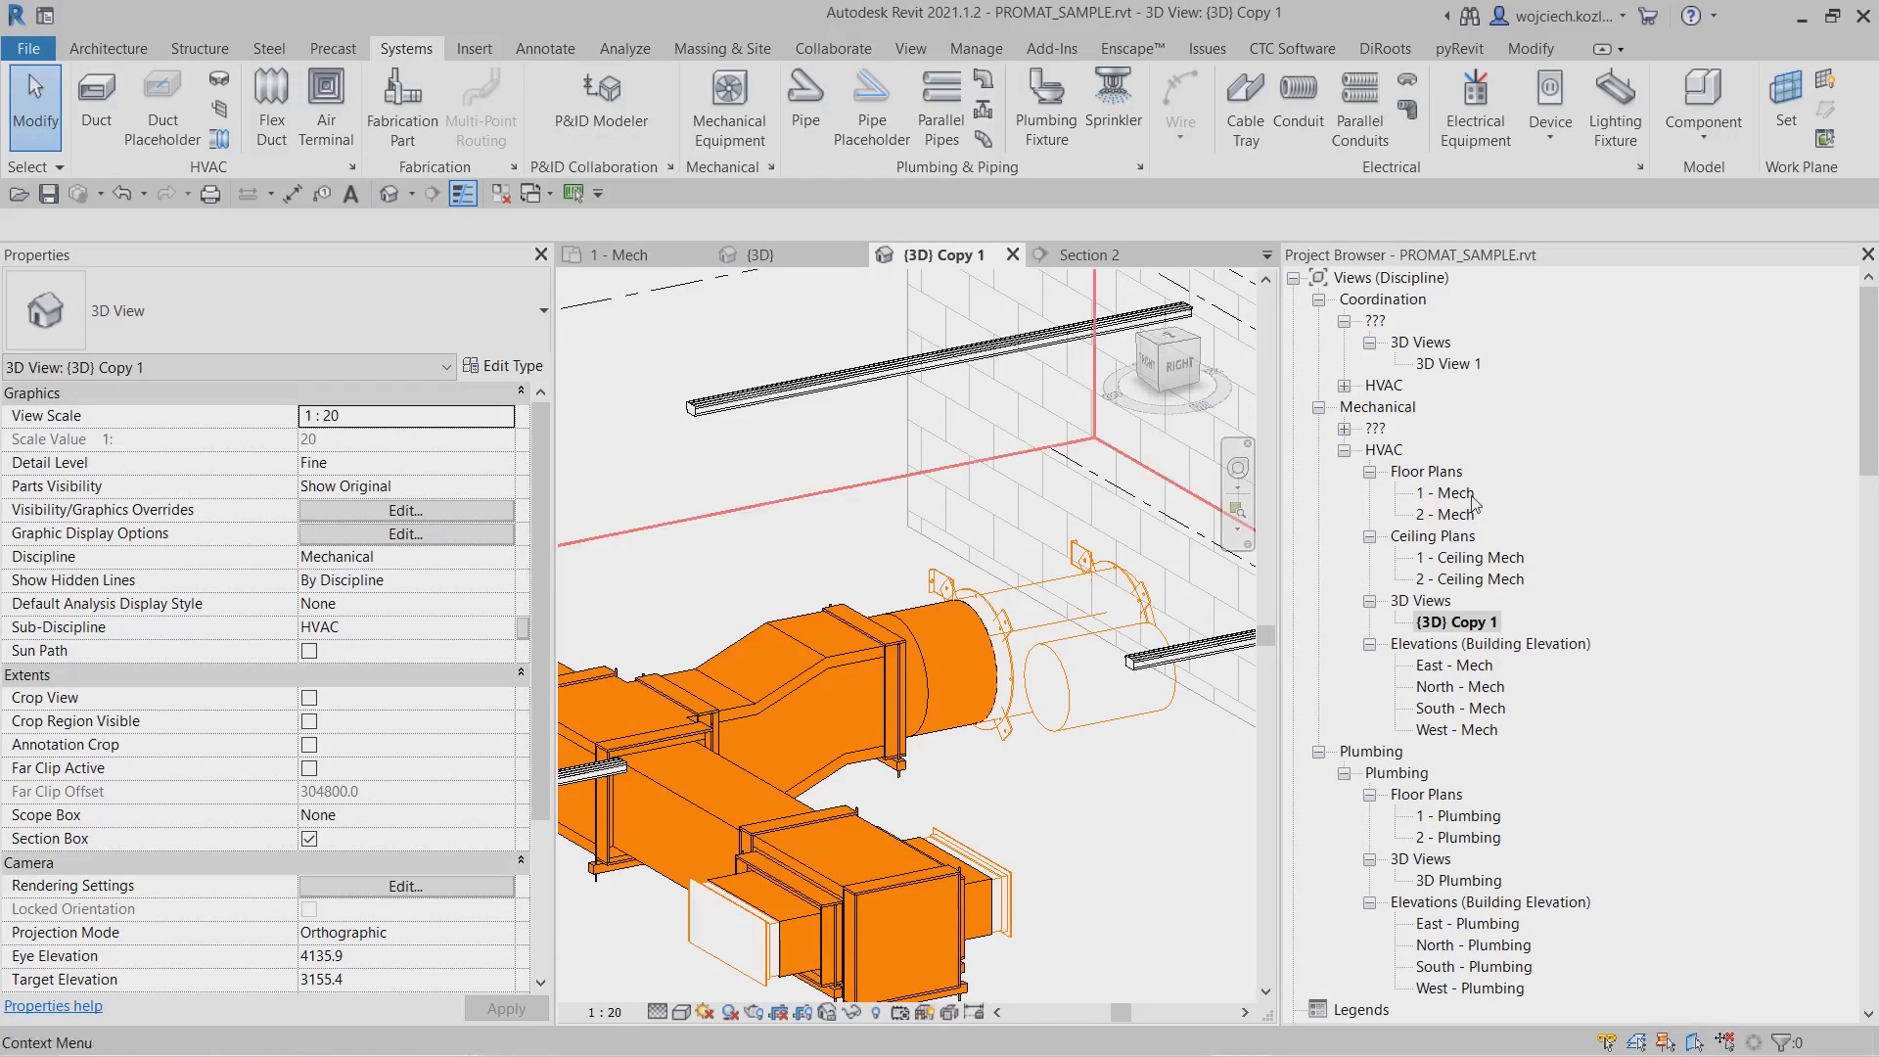
{"action": "middle_click_drag", "start_coordinate": [996, 395], "coordinate": [1042, 715]}
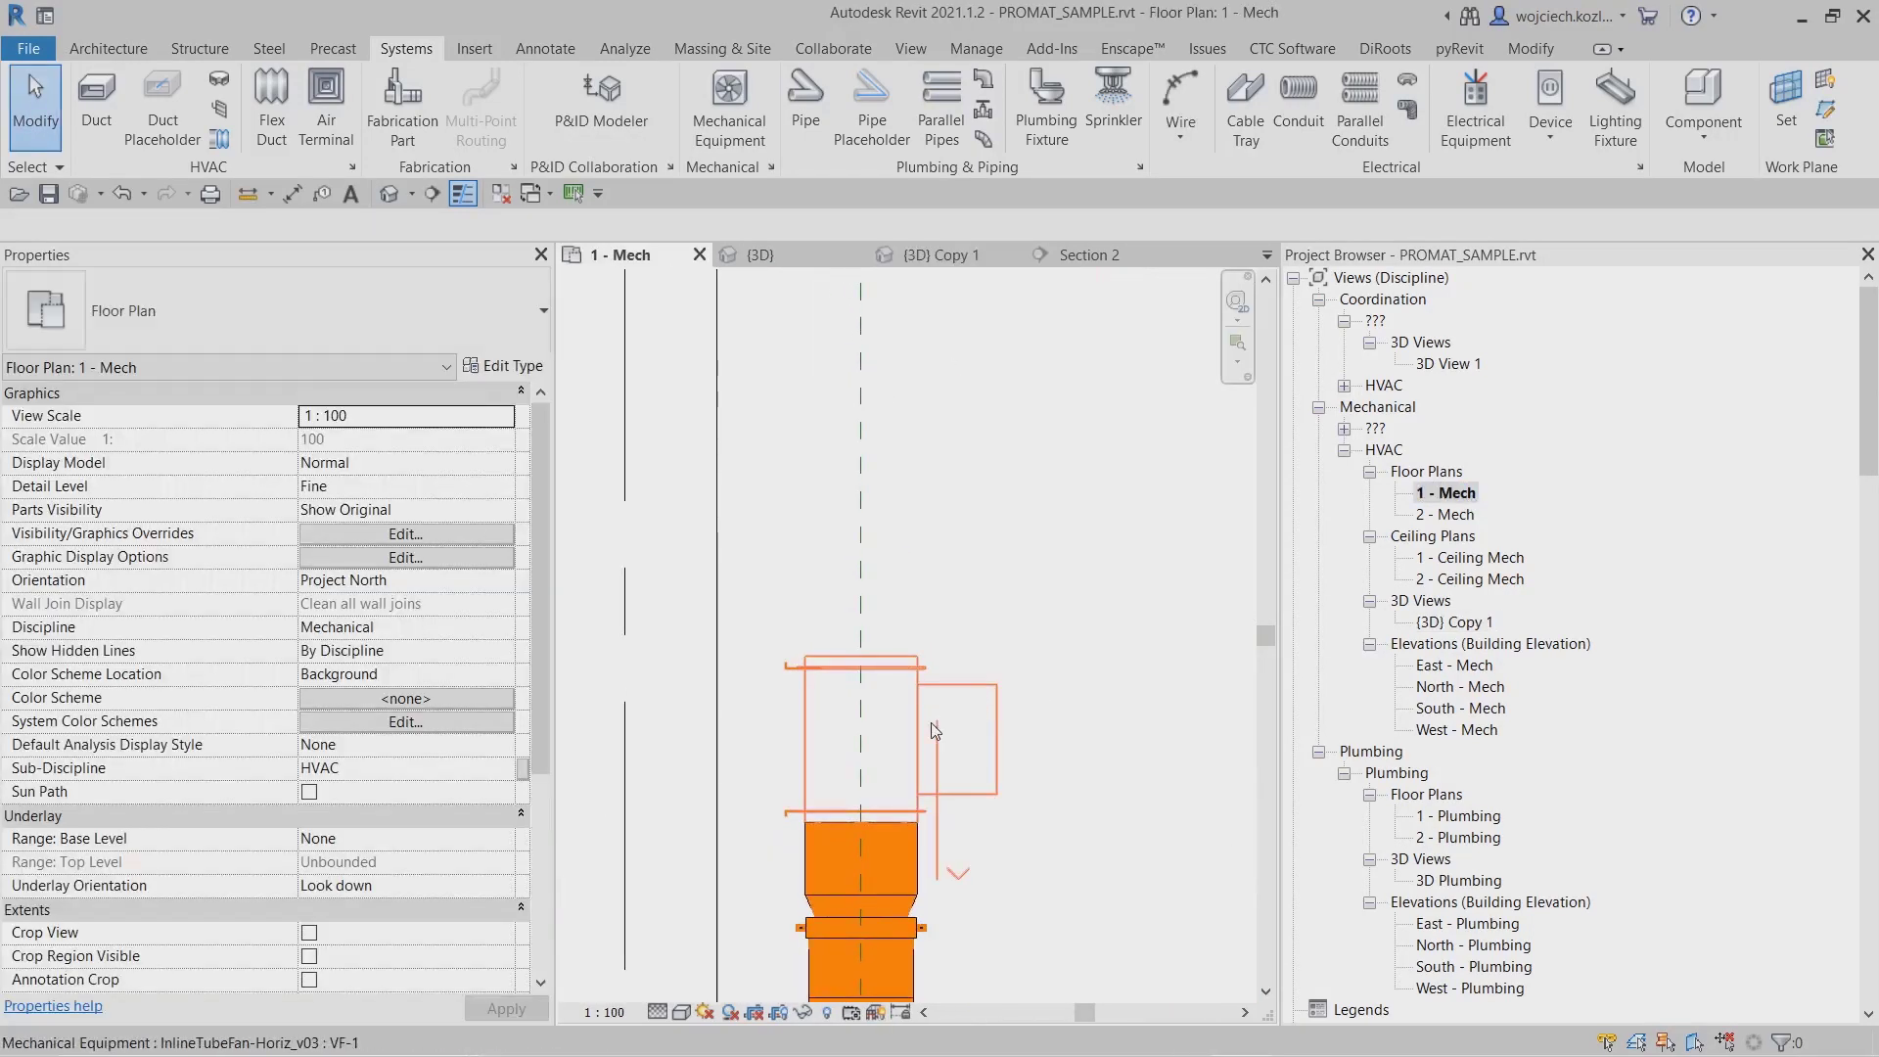
{"action": "left_click", "coordinate": [931, 722]}
{"action": "right_click", "coordinate": [873, 663]}
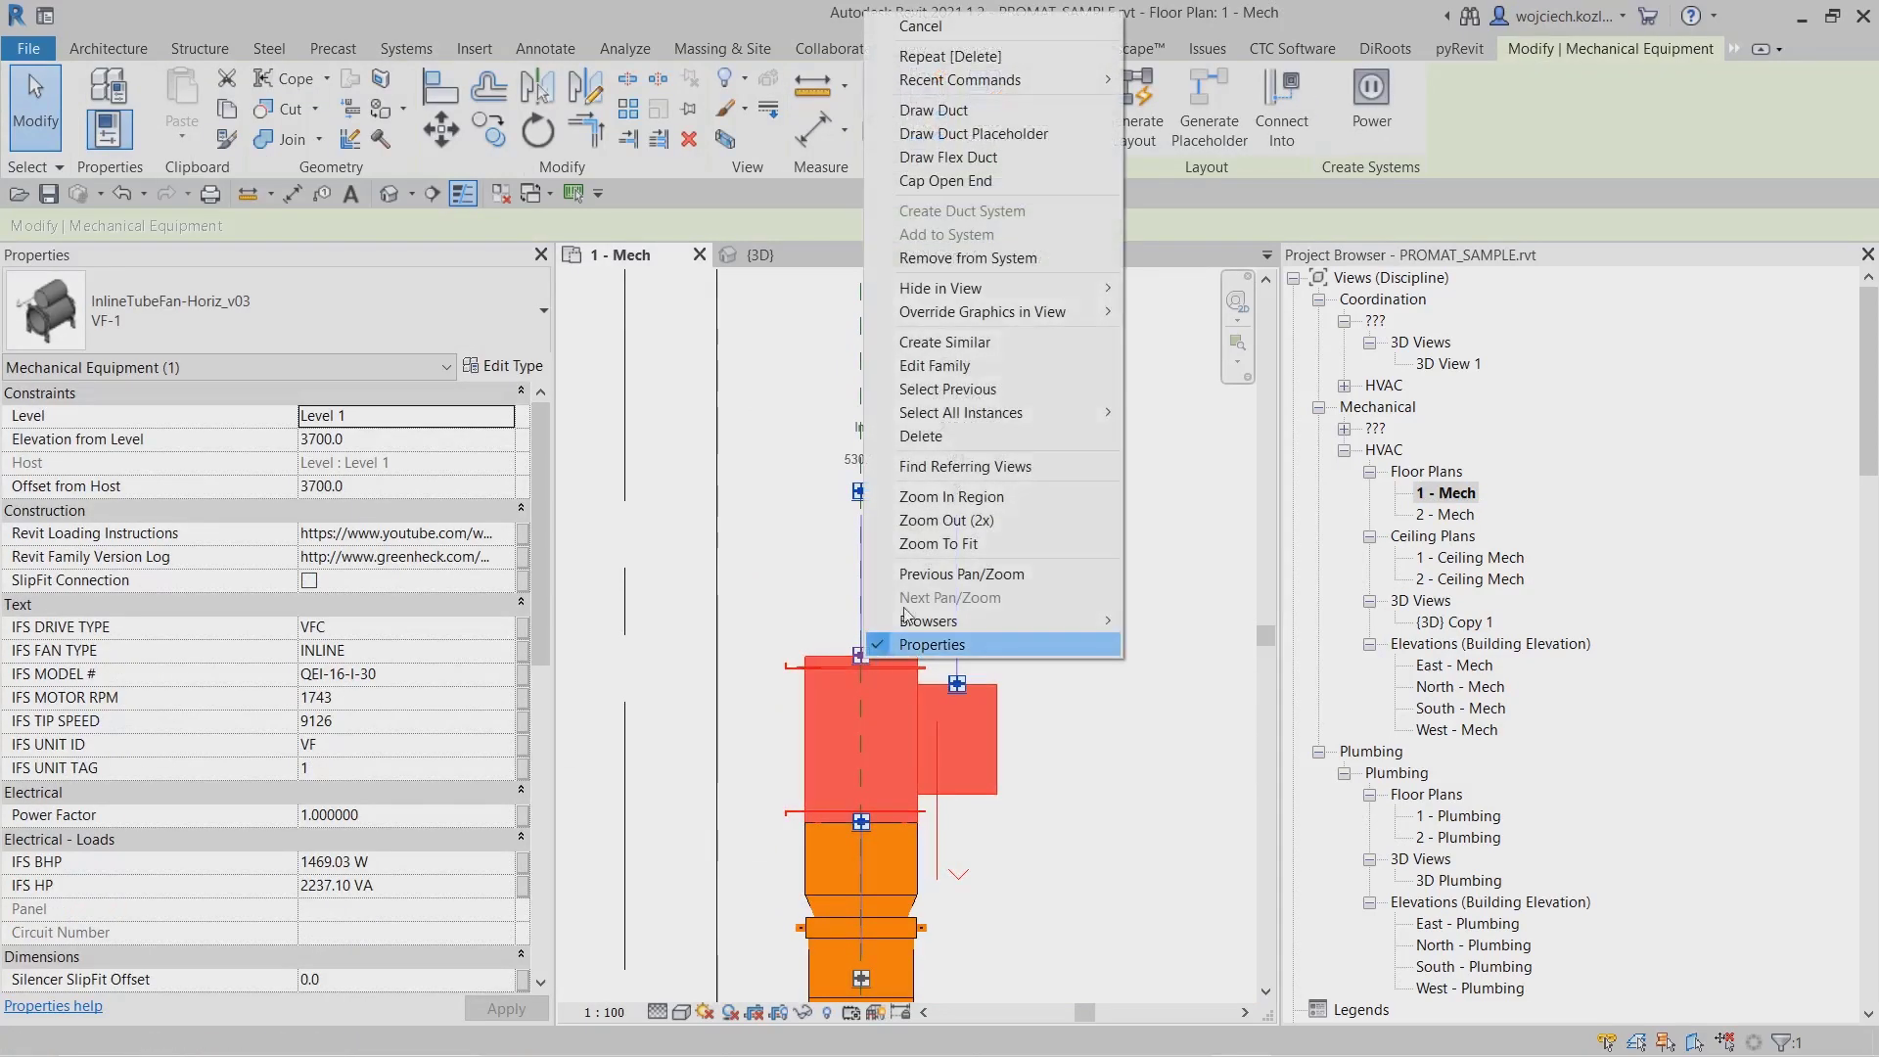
{"action": "left_click", "coordinate": [973, 112]}
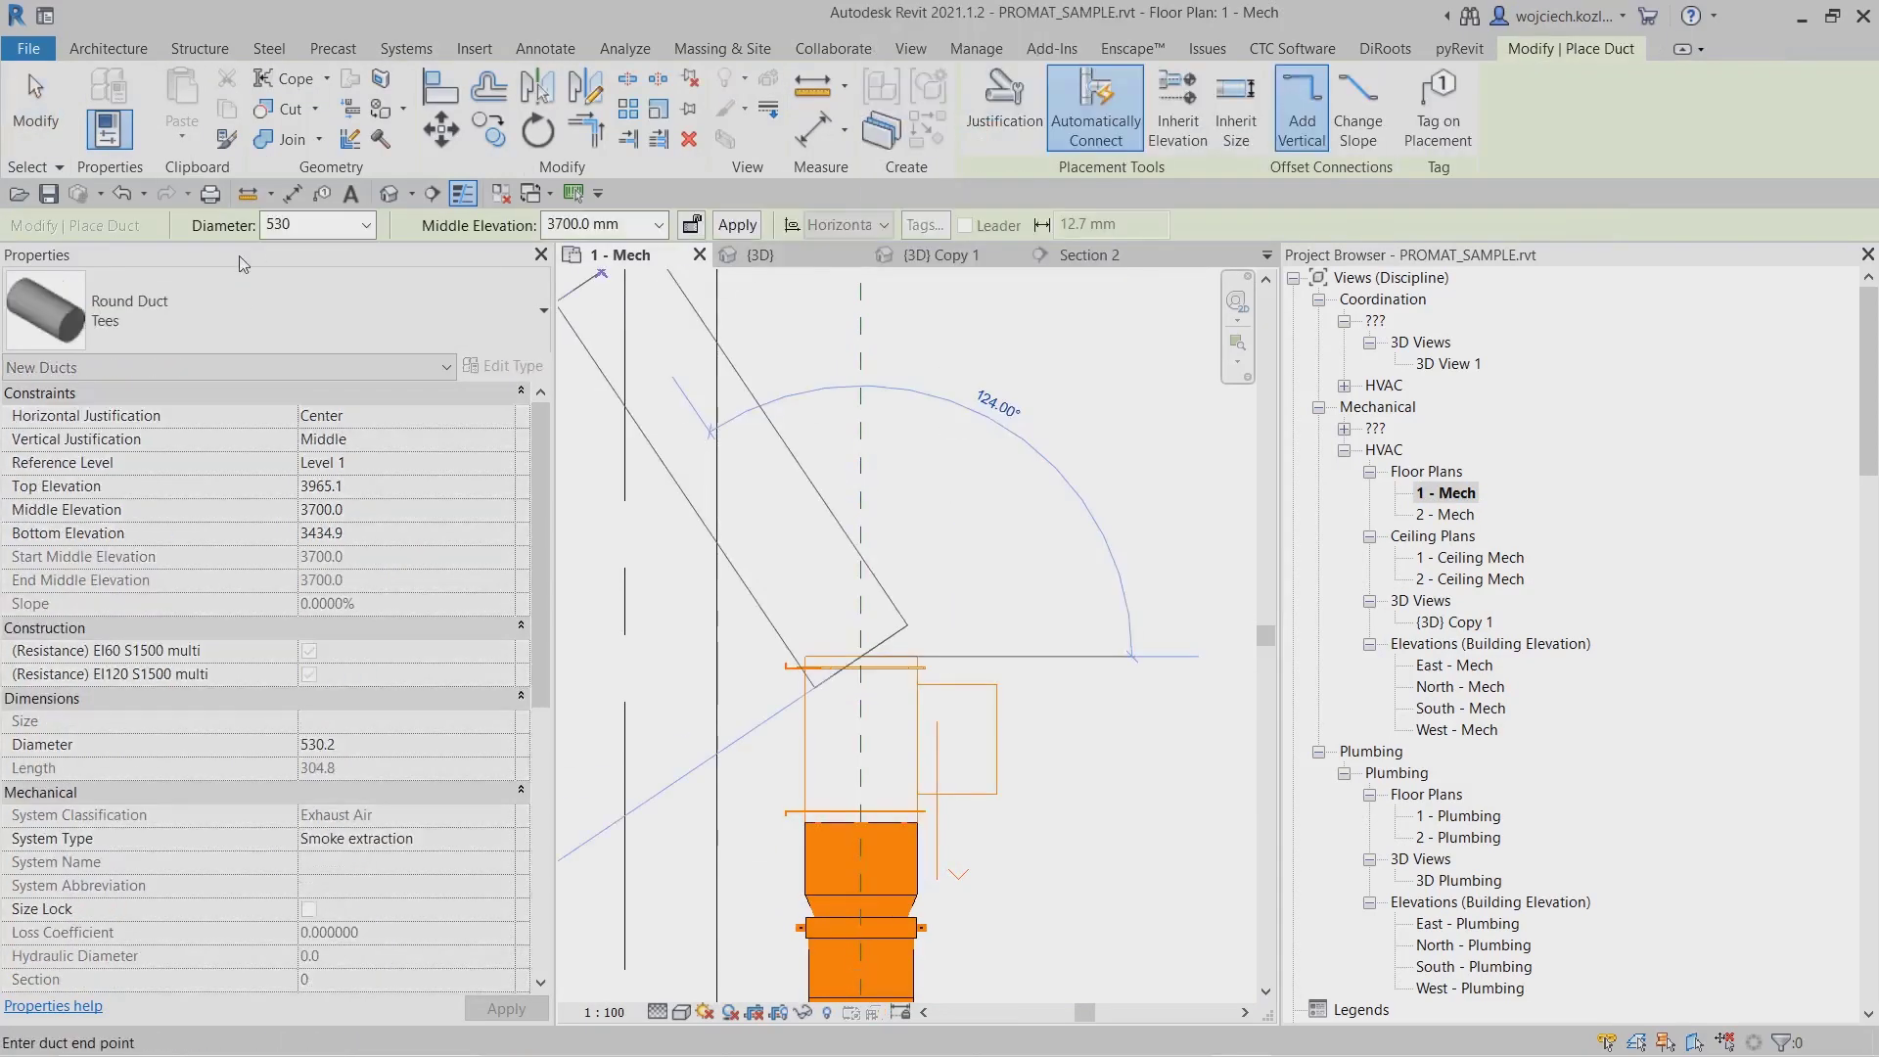
{"action": "left_click", "coordinate": [293, 310]}
{"action": "left_click", "coordinate": [256, 648]}
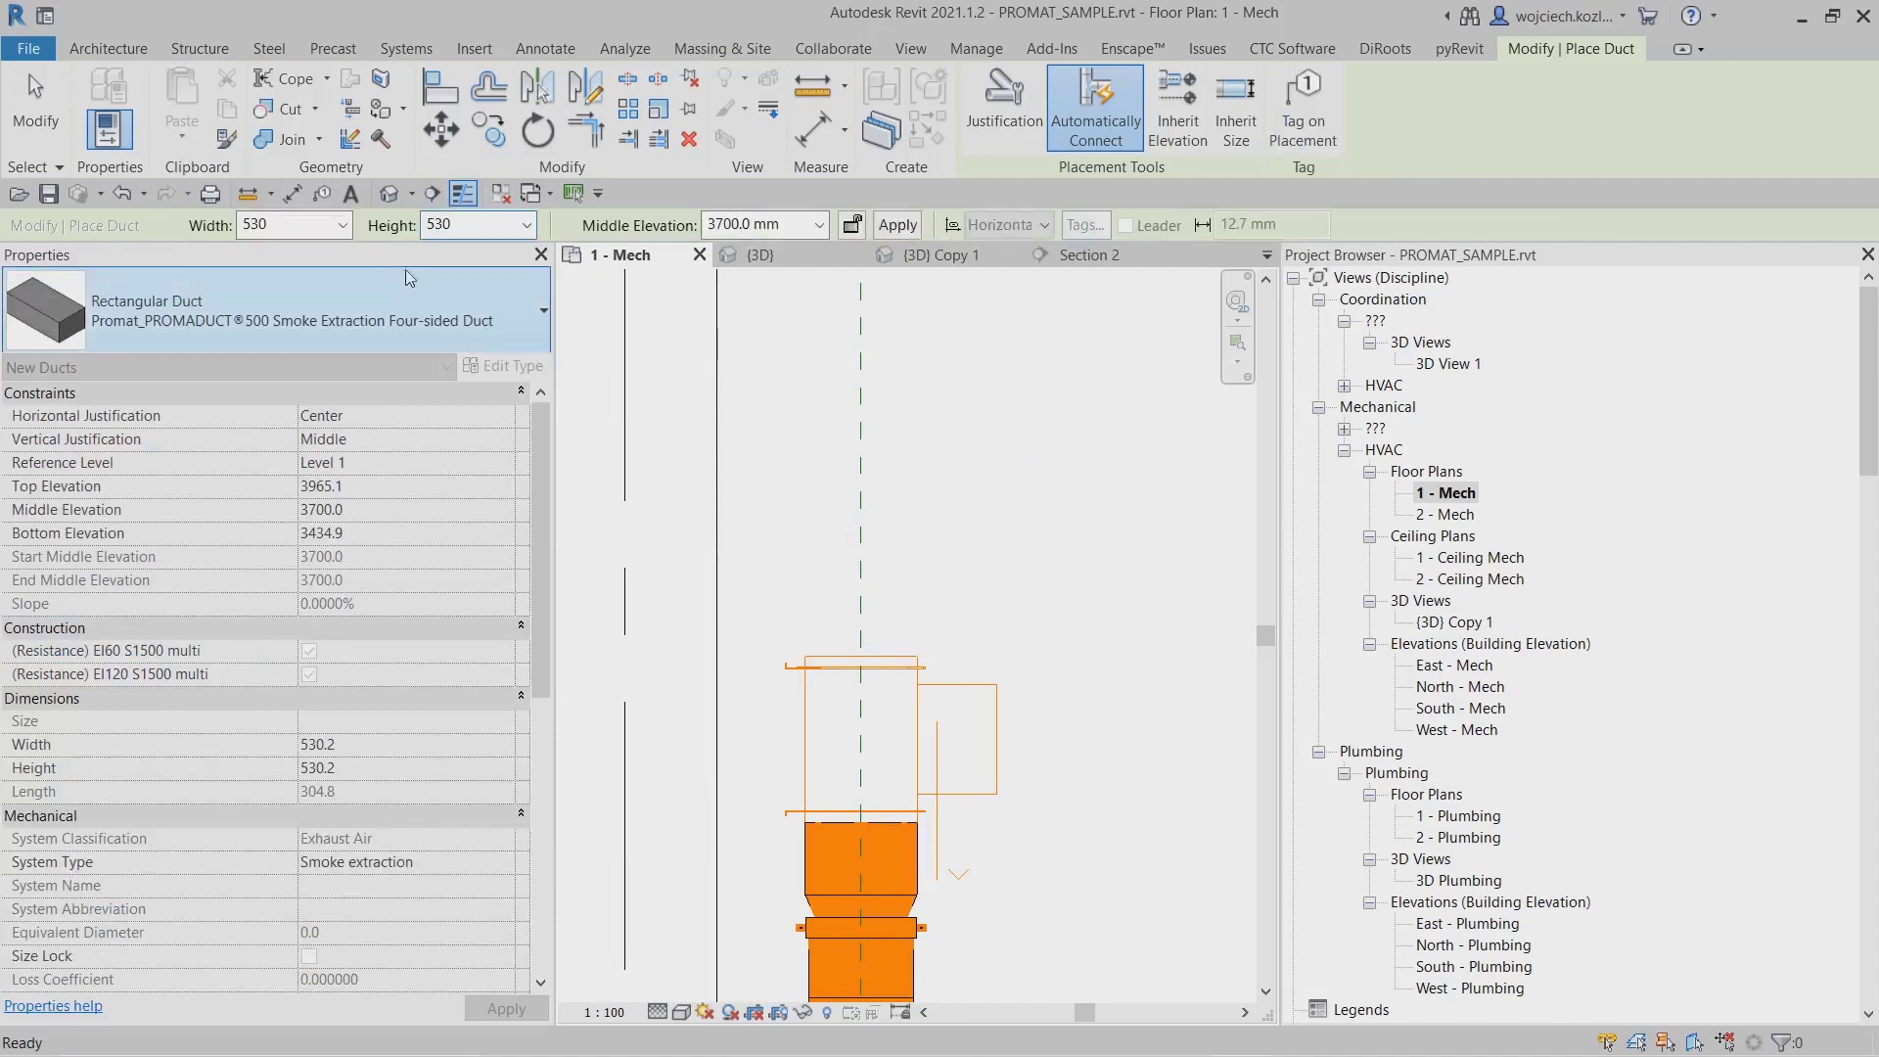
Set the duct's width to 1000 and height to 600, and draw its first segment away from the fan along the reference plane.
{"action": "left_click", "coordinate": [343, 225]}
{"action": "scroll", "coordinate": [313, 430], "scroll_direction": "up", "scroll_amount": 2}
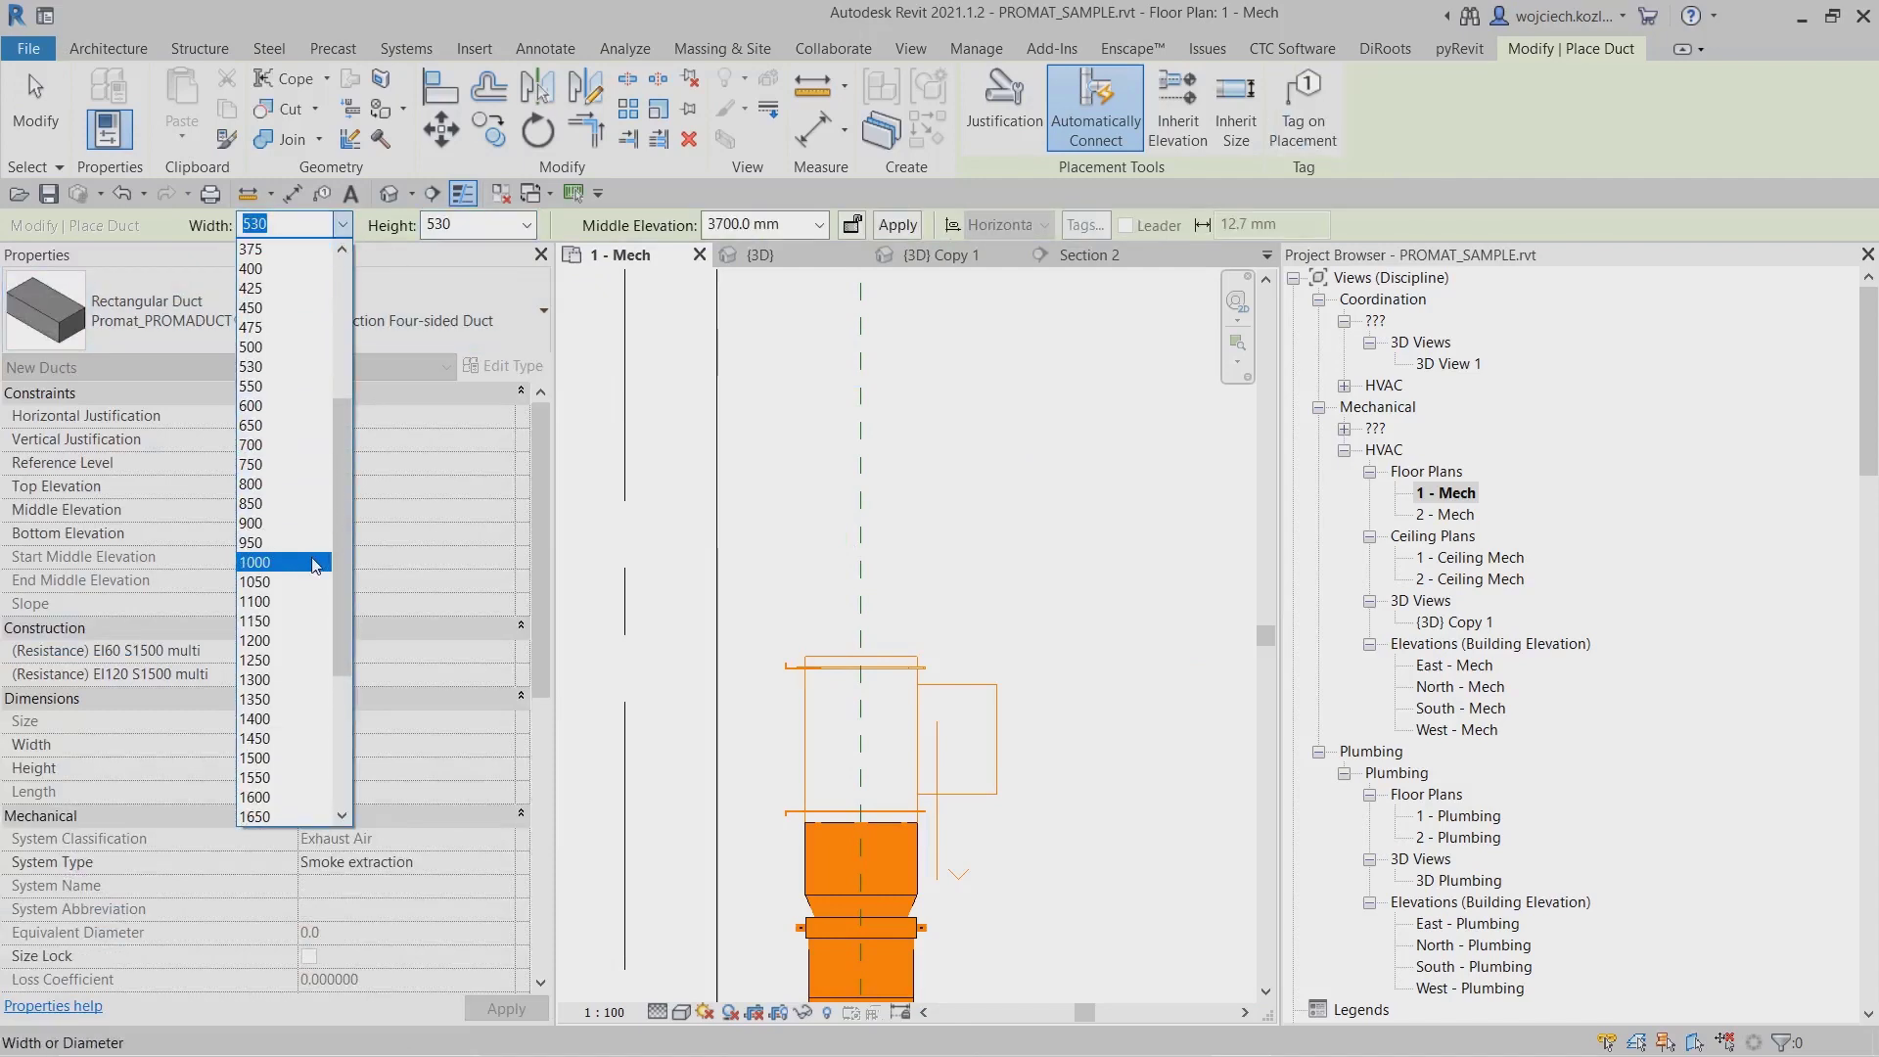
{"action": "left_click", "coordinate": [313, 564]}
{"action": "left_click", "coordinate": [526, 225]}
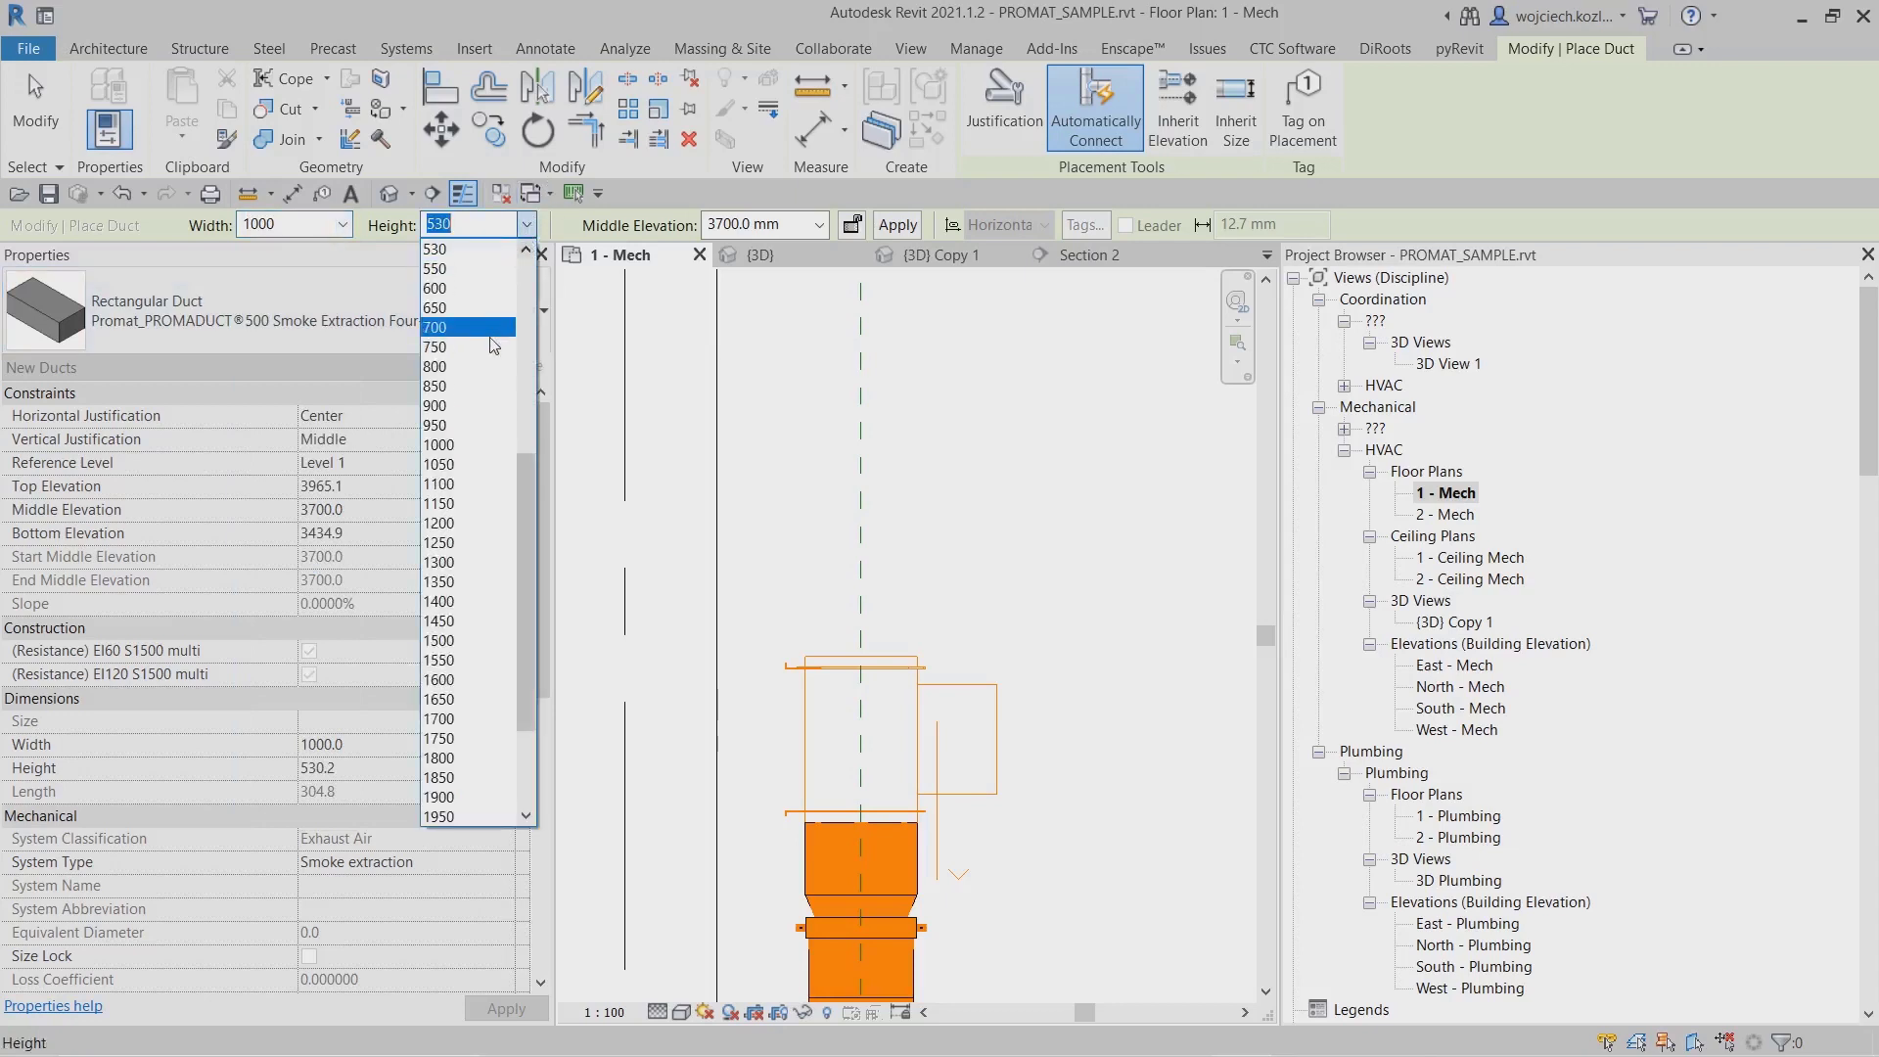
{"action": "left_click", "coordinate": [486, 288]}
{"action": "scroll", "coordinate": [871, 587], "scroll_direction": "down", "scroll_amount": 2}
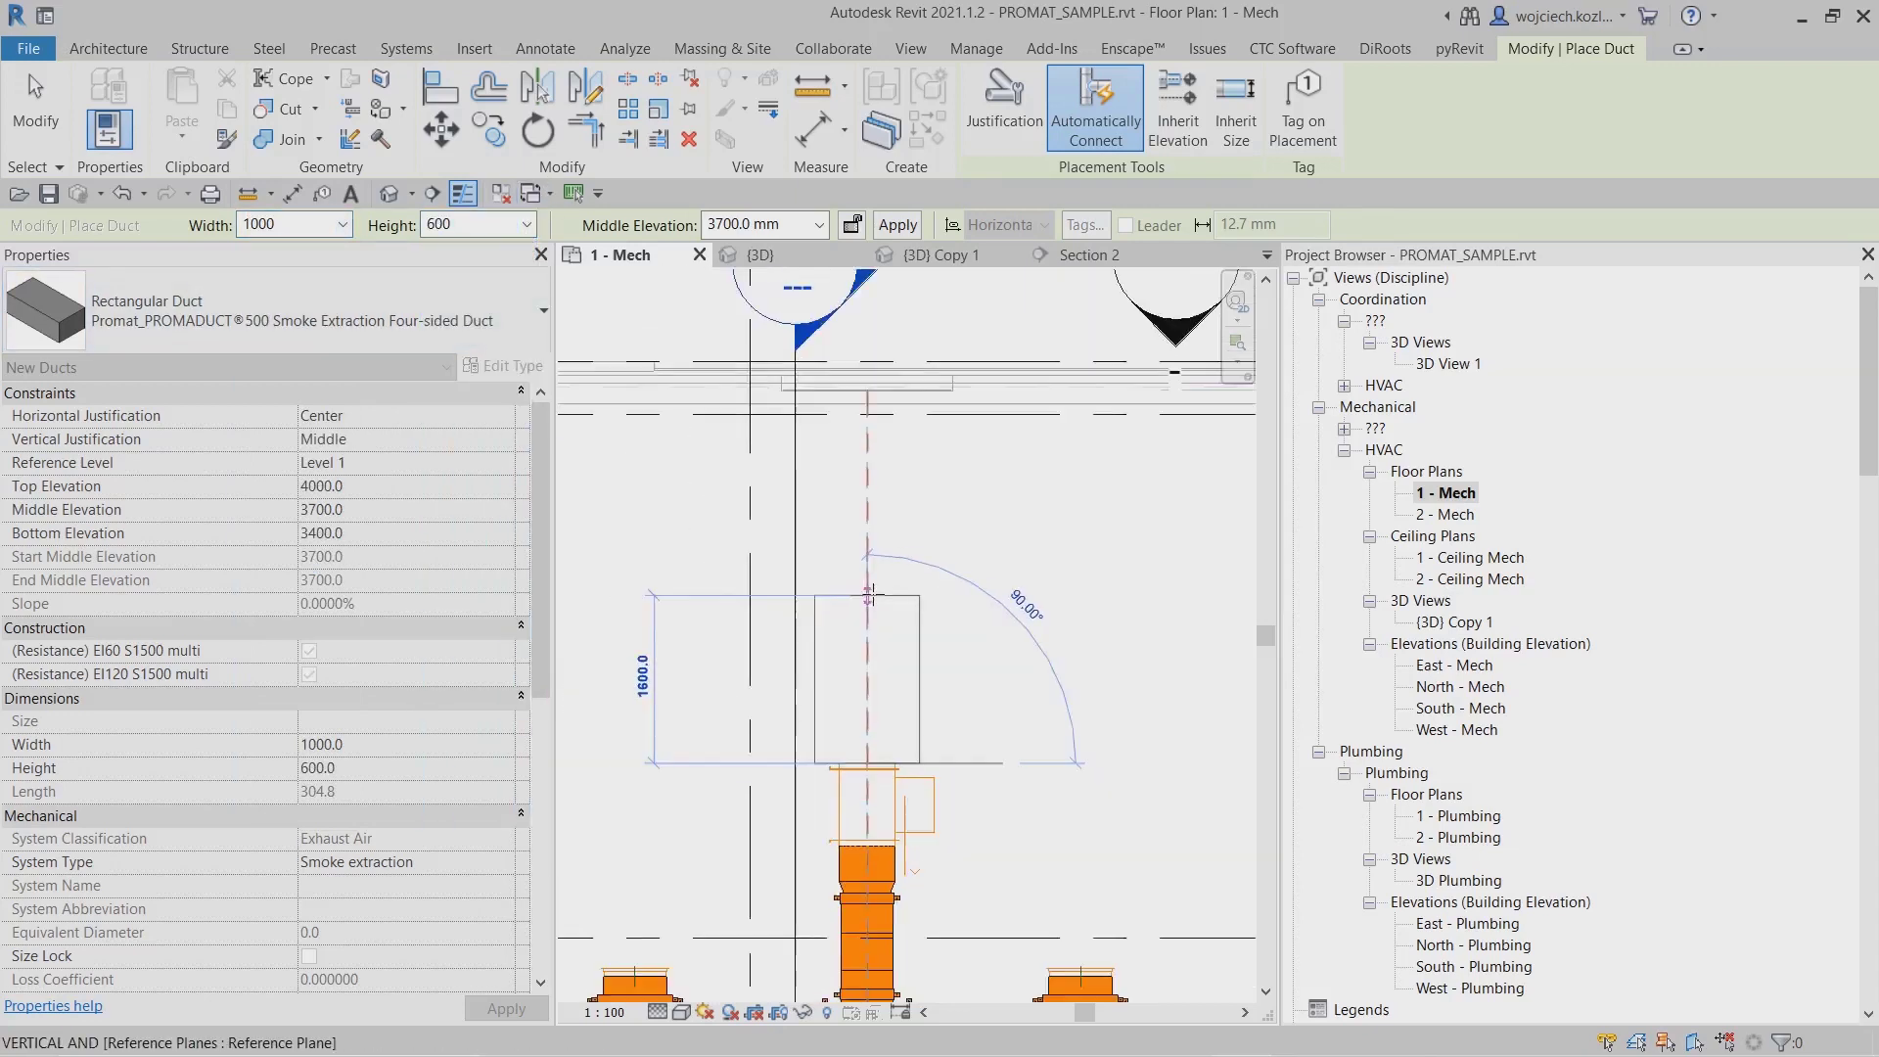
{"action": "left_click", "coordinate": [867, 527]}
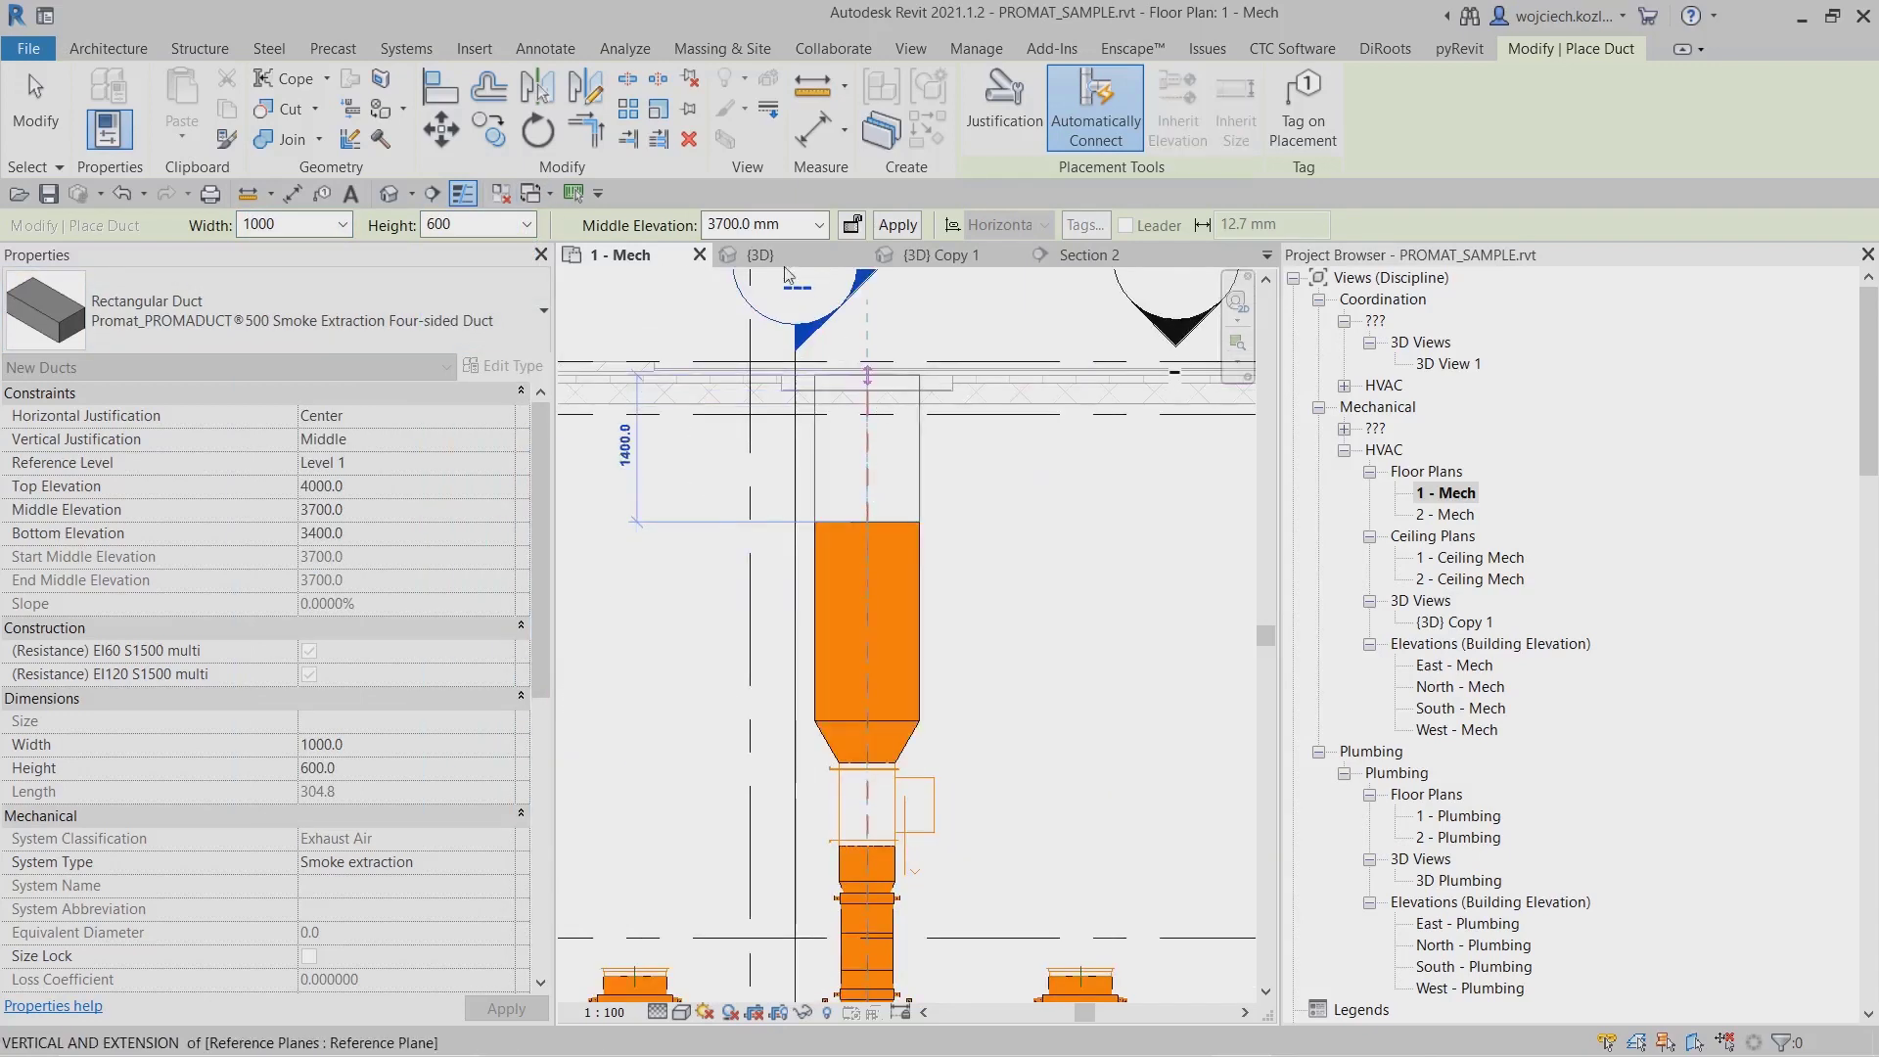
Set the middle elevation to 2000 mm and continue the duct about 2000 mm straight along the reference plane through the wall.
{"action": "left_click", "coordinate": [786, 225]}
{"action": "type", "text": "2"}
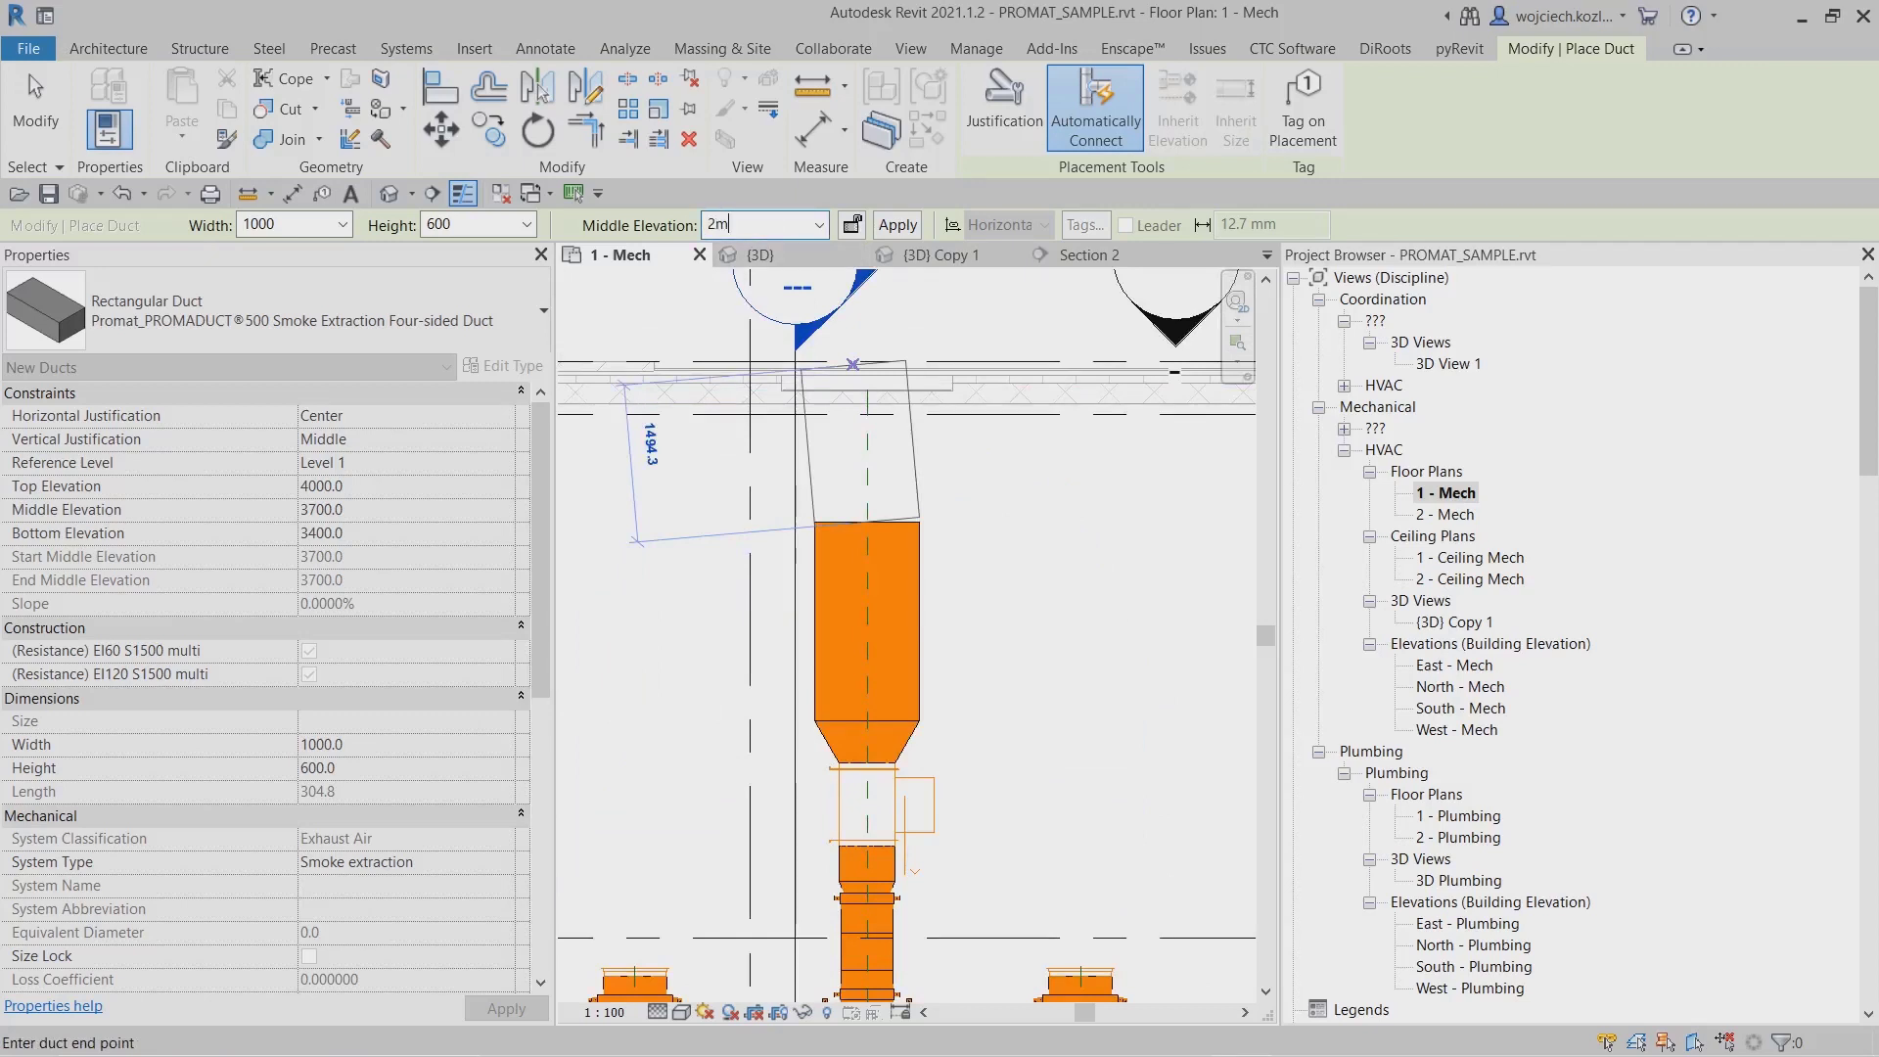
{"action": "type", "text": "mm"}
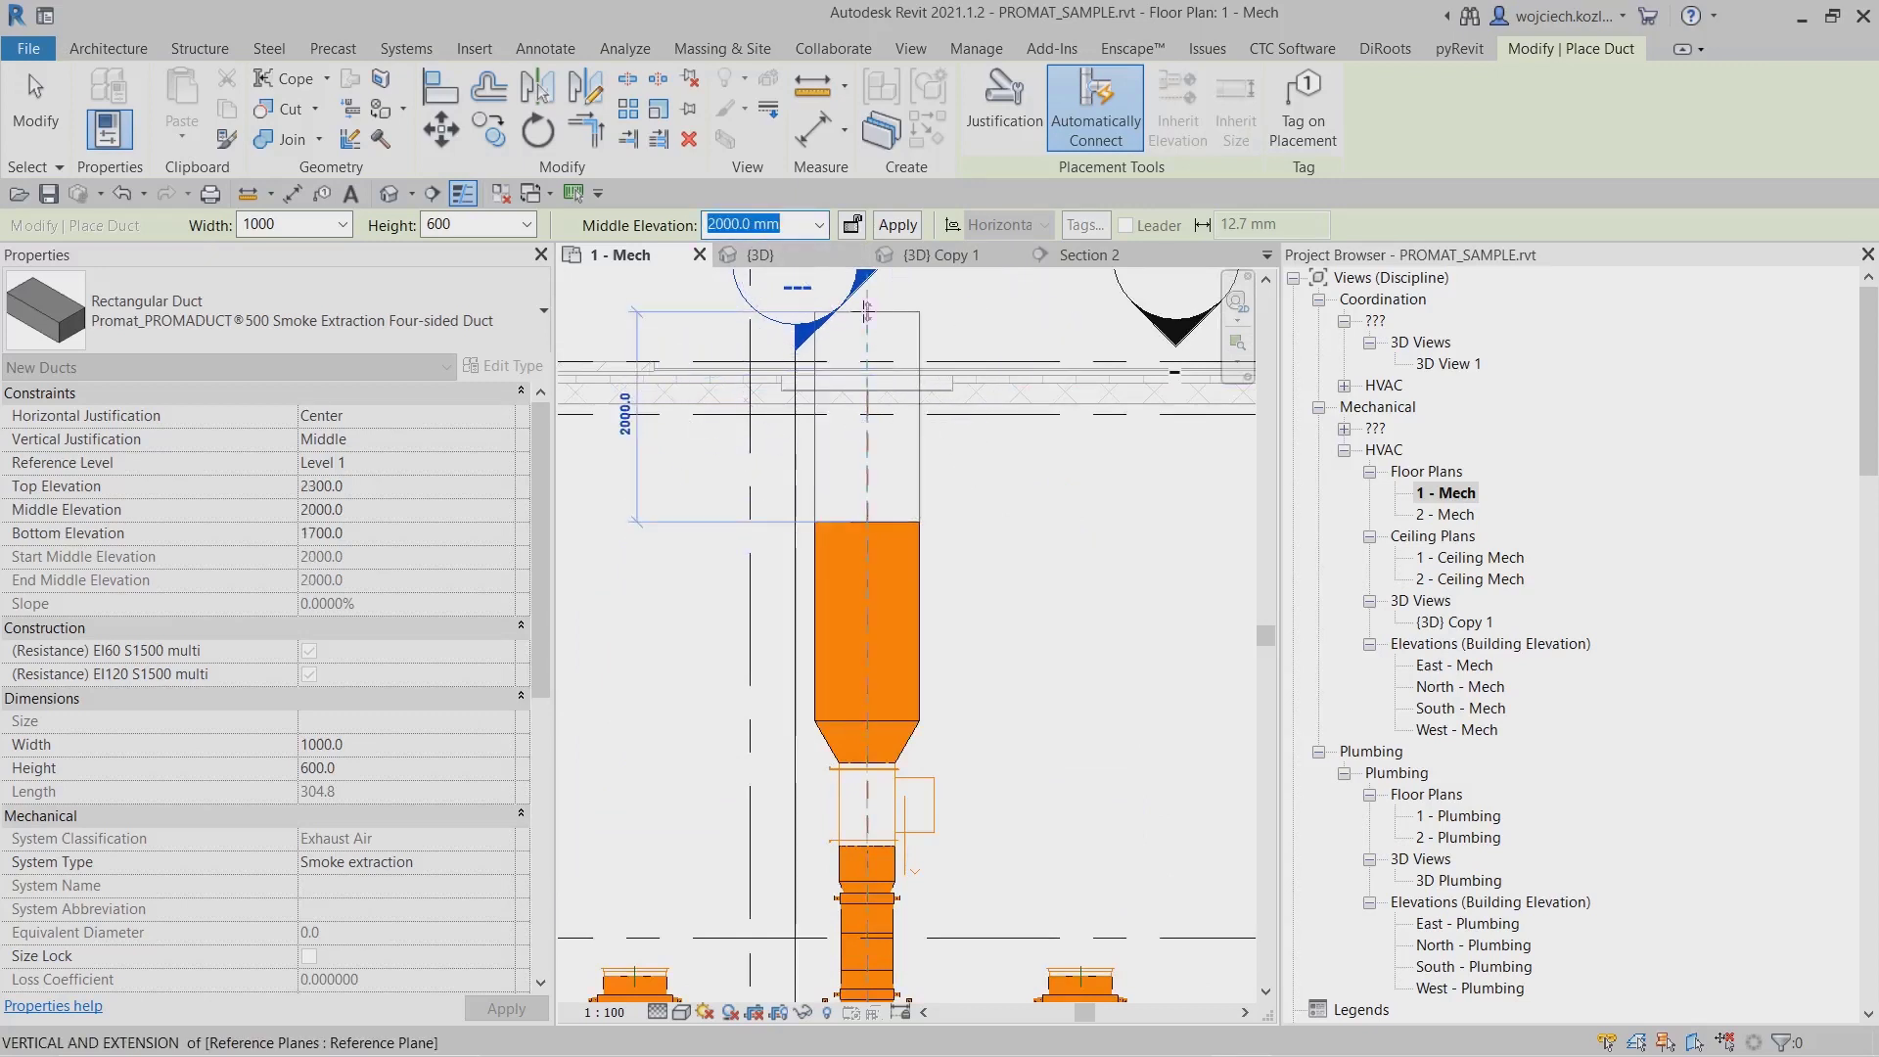
{"action": "key", "text": "Return"}
{"action": "key", "text": "Escape"}
{"action": "key", "text": "Escape"}
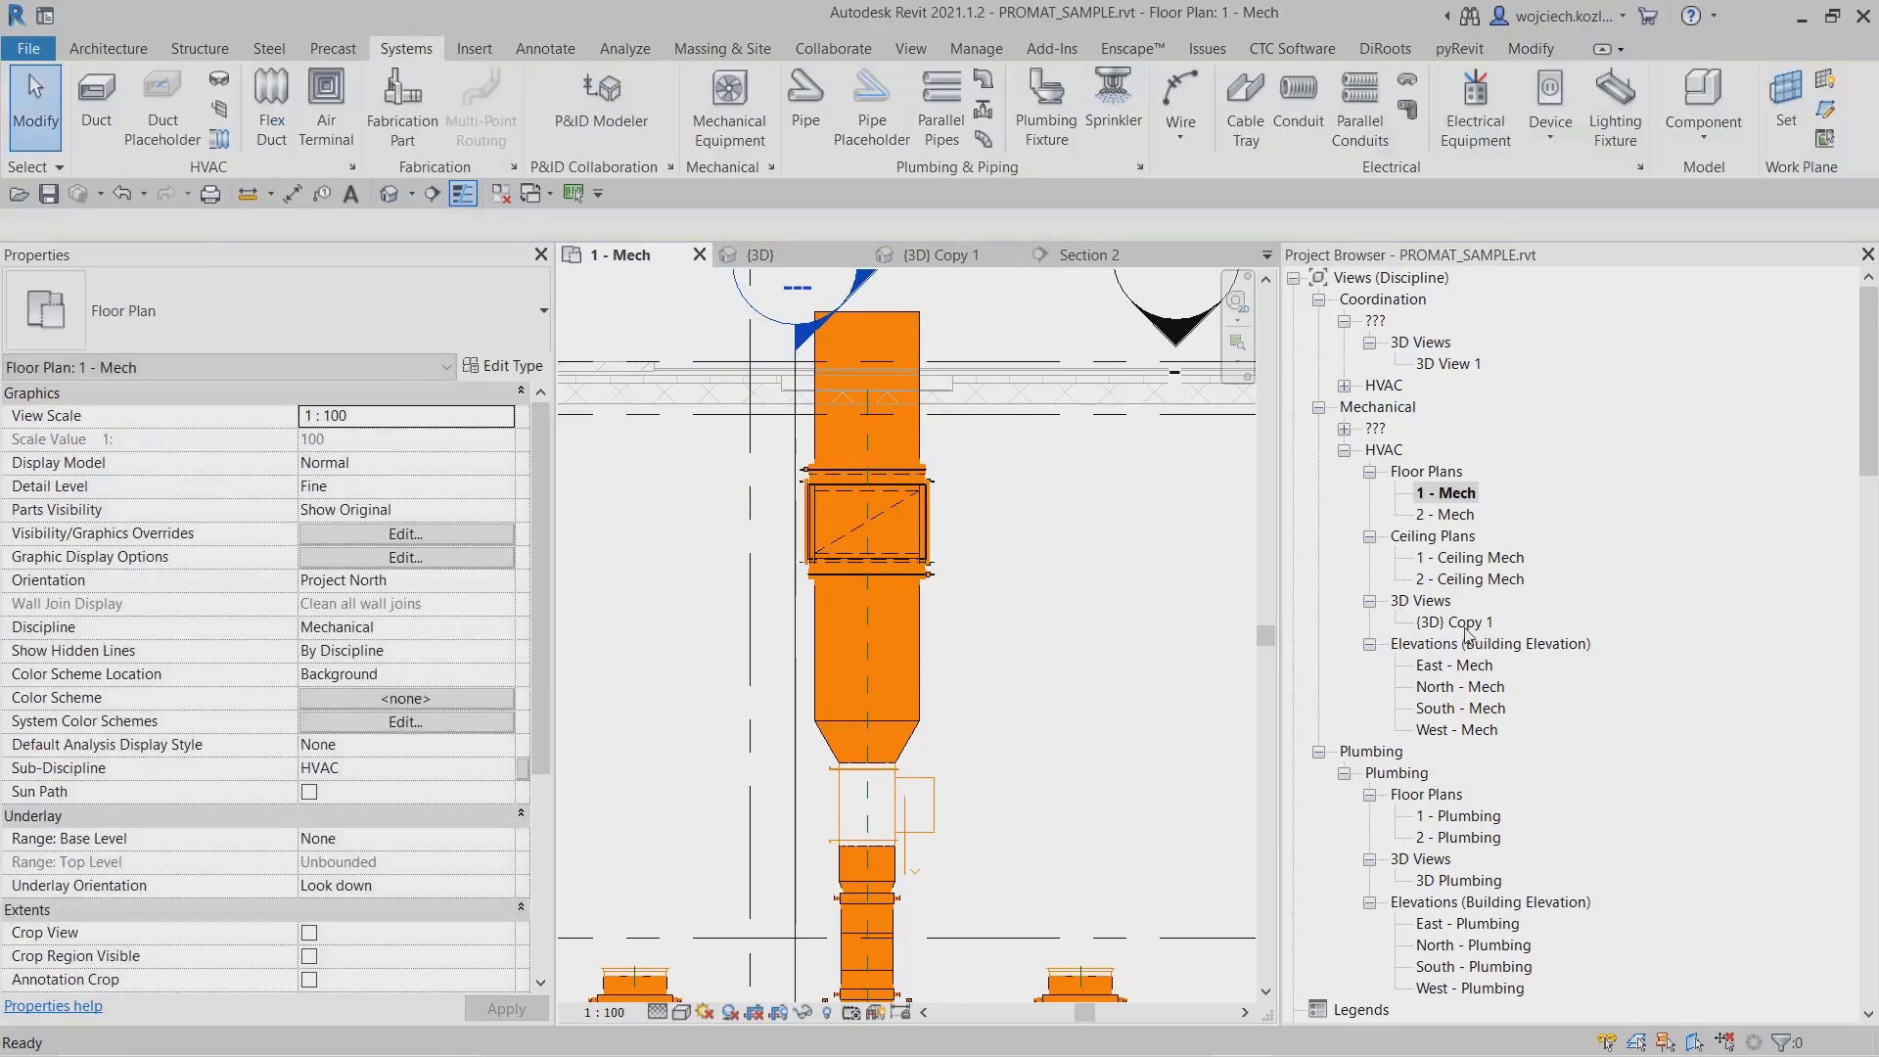
In the {3D} Copy 1 view, resize the low-level duct to 1600 wide by 1000 high, and delete the short duct beyond its reducer.
{"action": "double_click", "coordinate": [1456, 621]}
{"action": "scroll", "coordinate": [1037, 795], "scroll_direction": "up", "scroll_amount": 4}
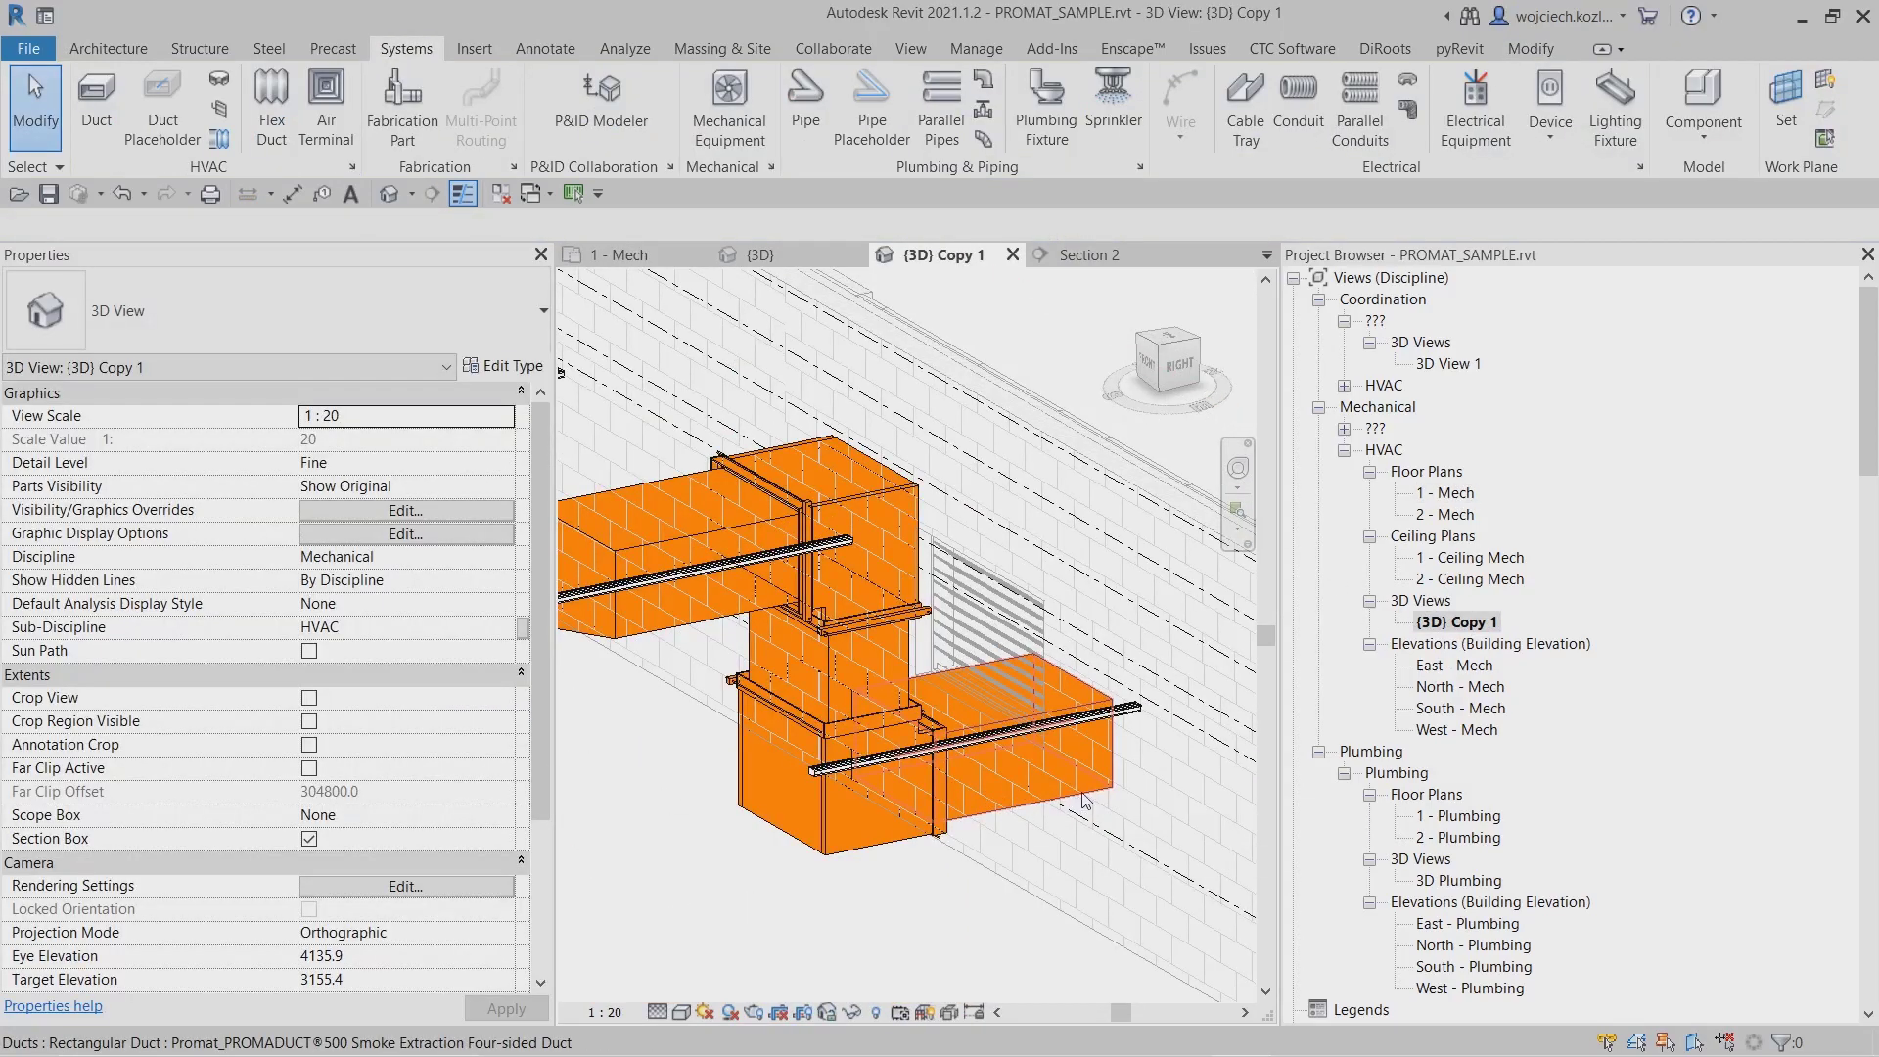
{"action": "left_click", "coordinate": [892, 642]}
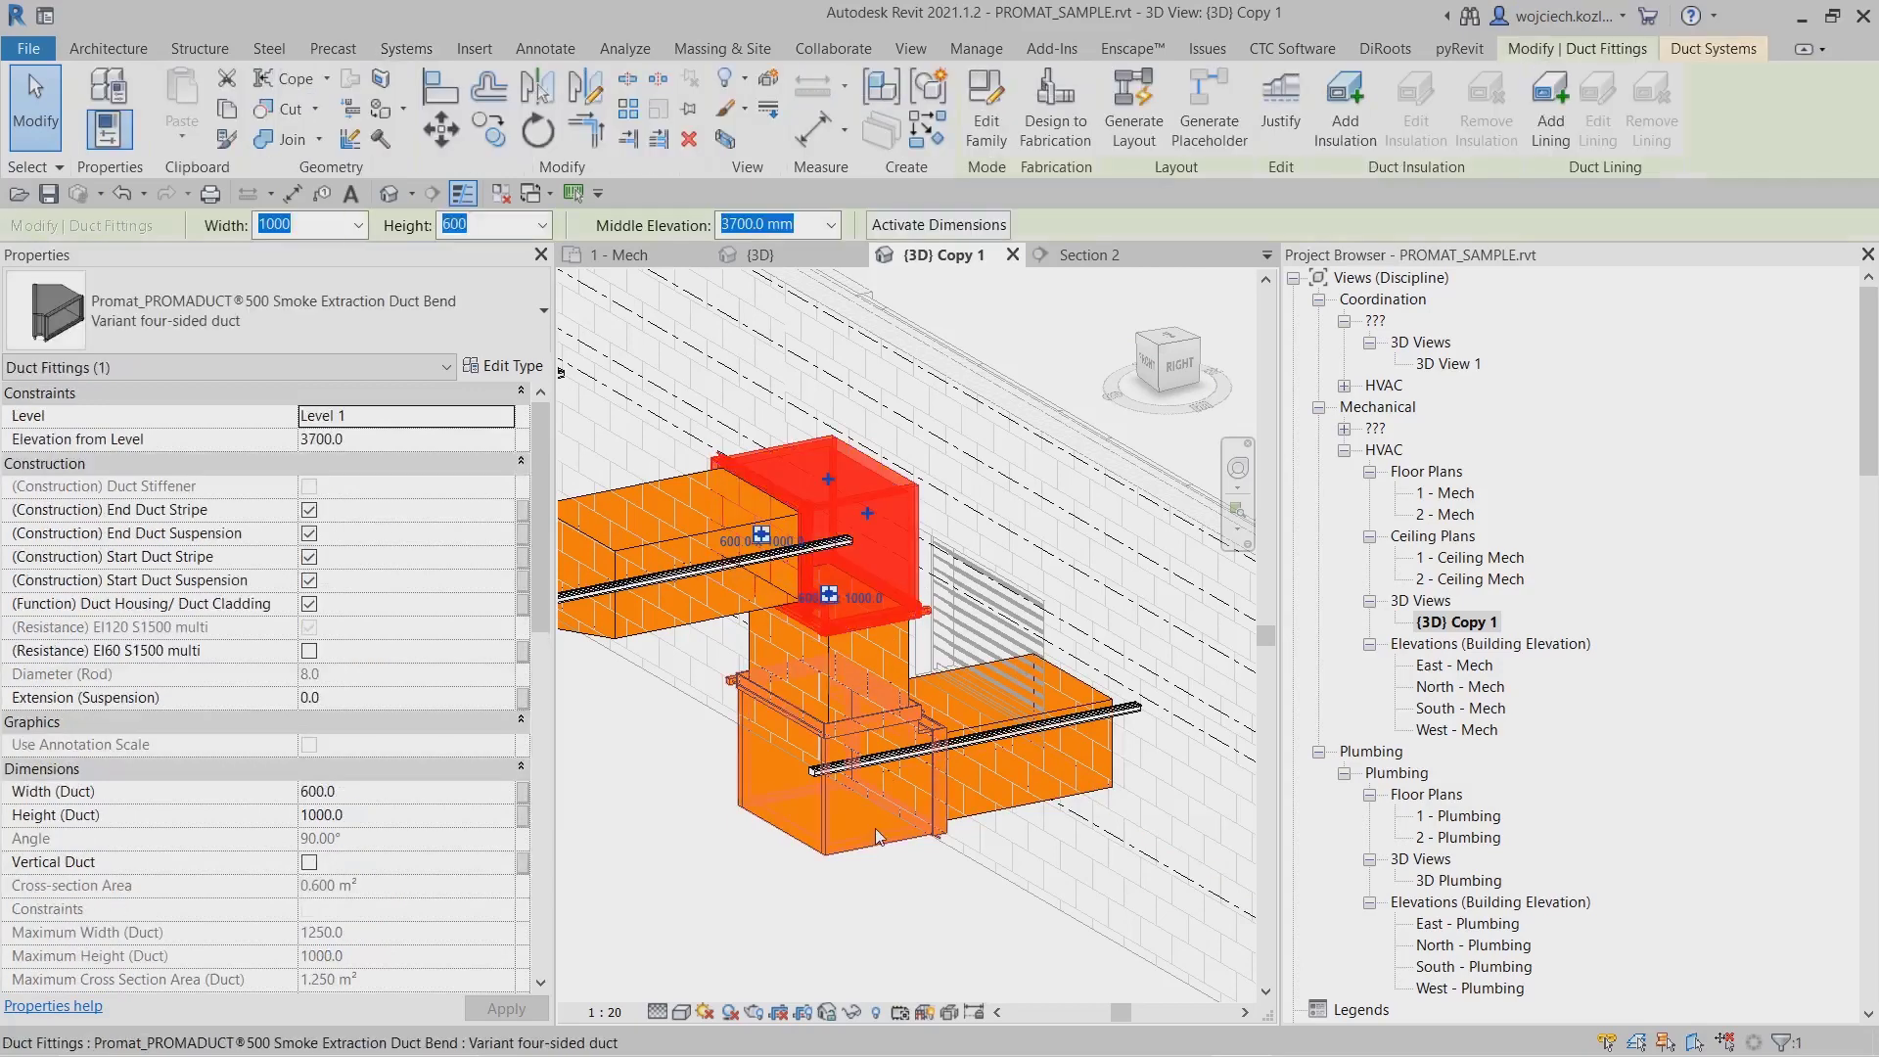
{"action": "key", "text": "Escape"}
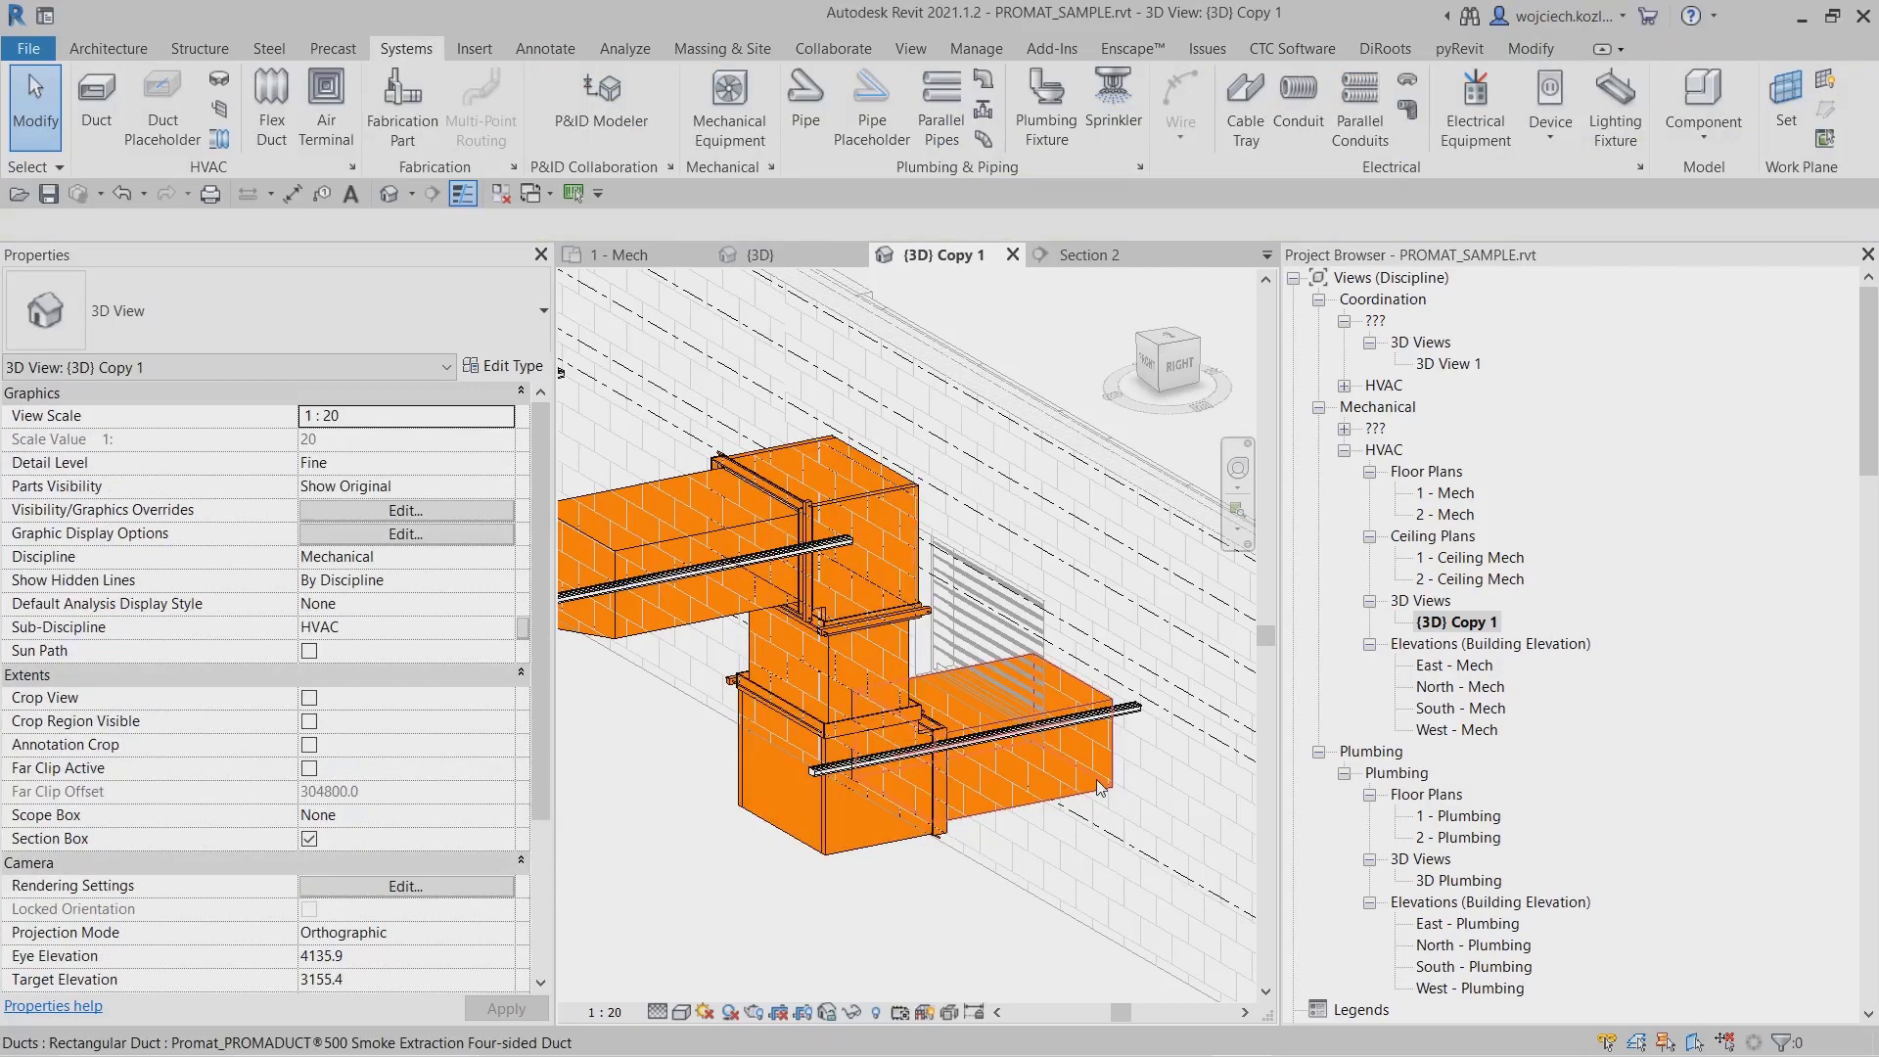
{"action": "left_click", "coordinate": [1100, 789]}
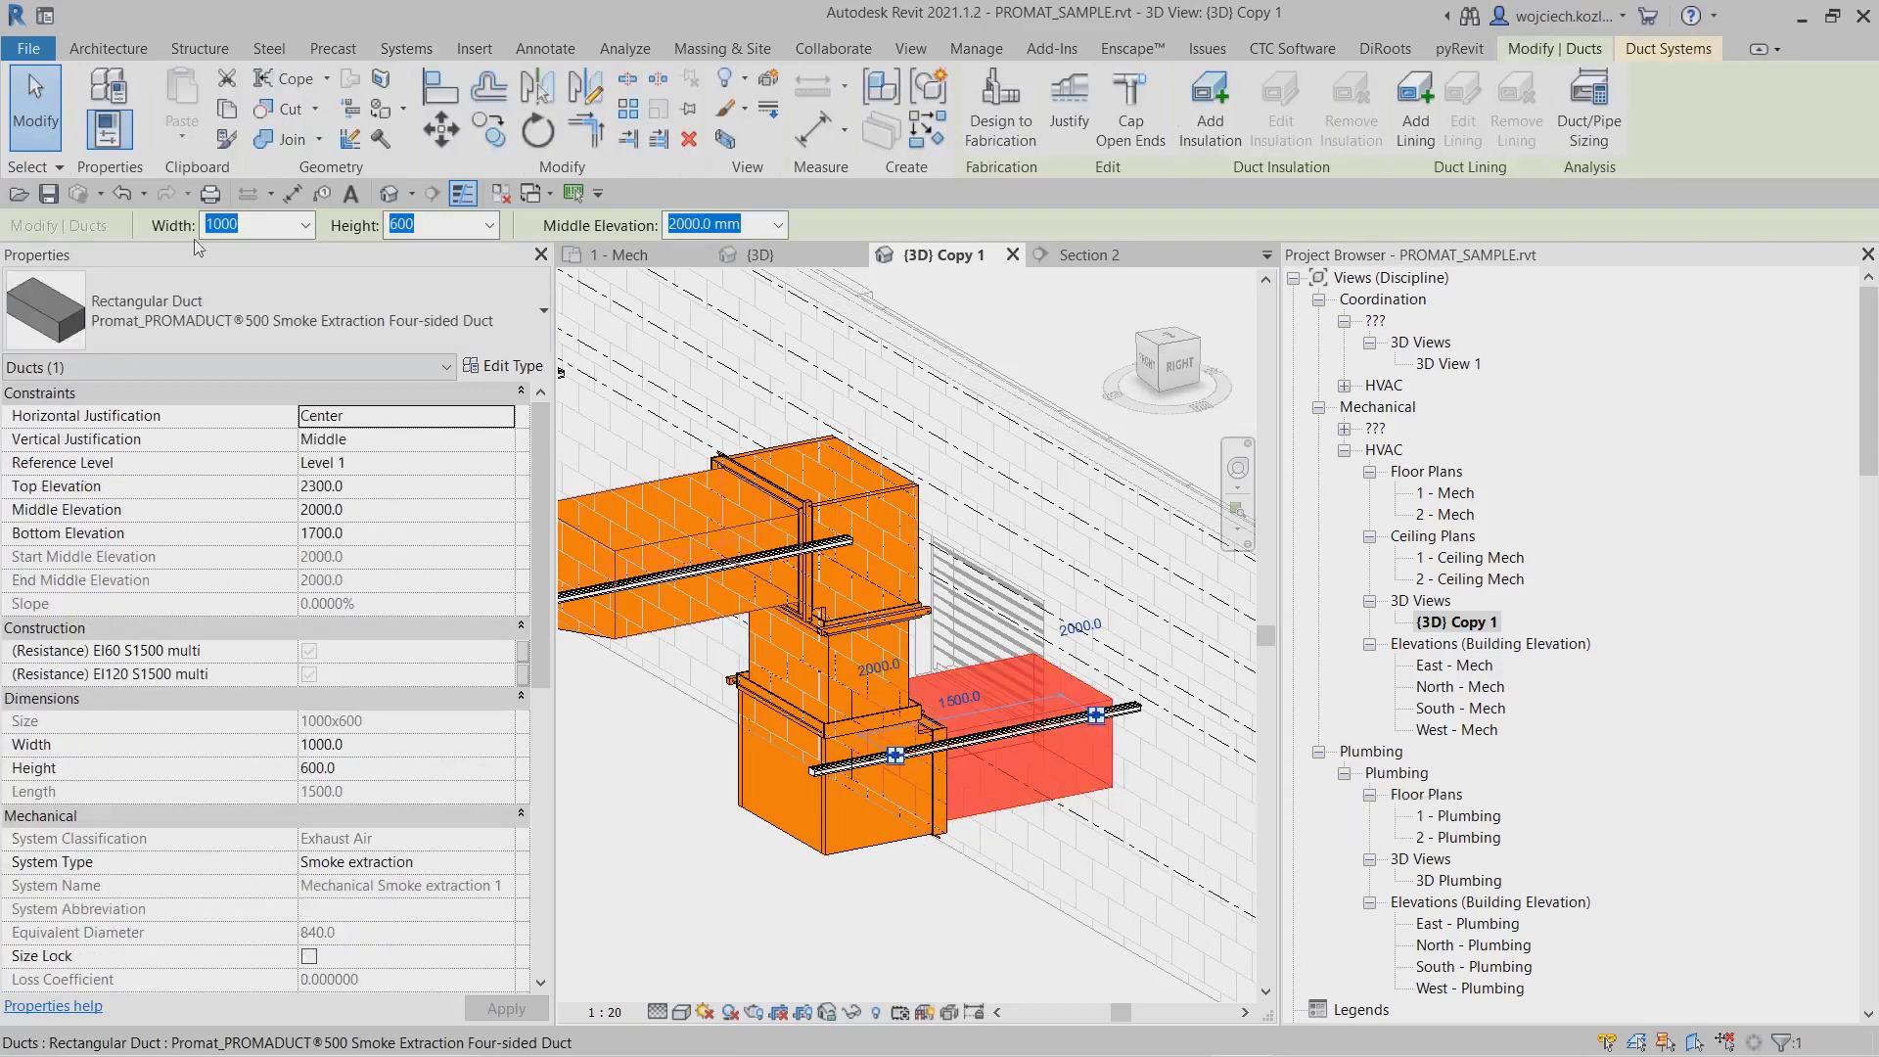
{"action": "left_click", "coordinate": [307, 228]}
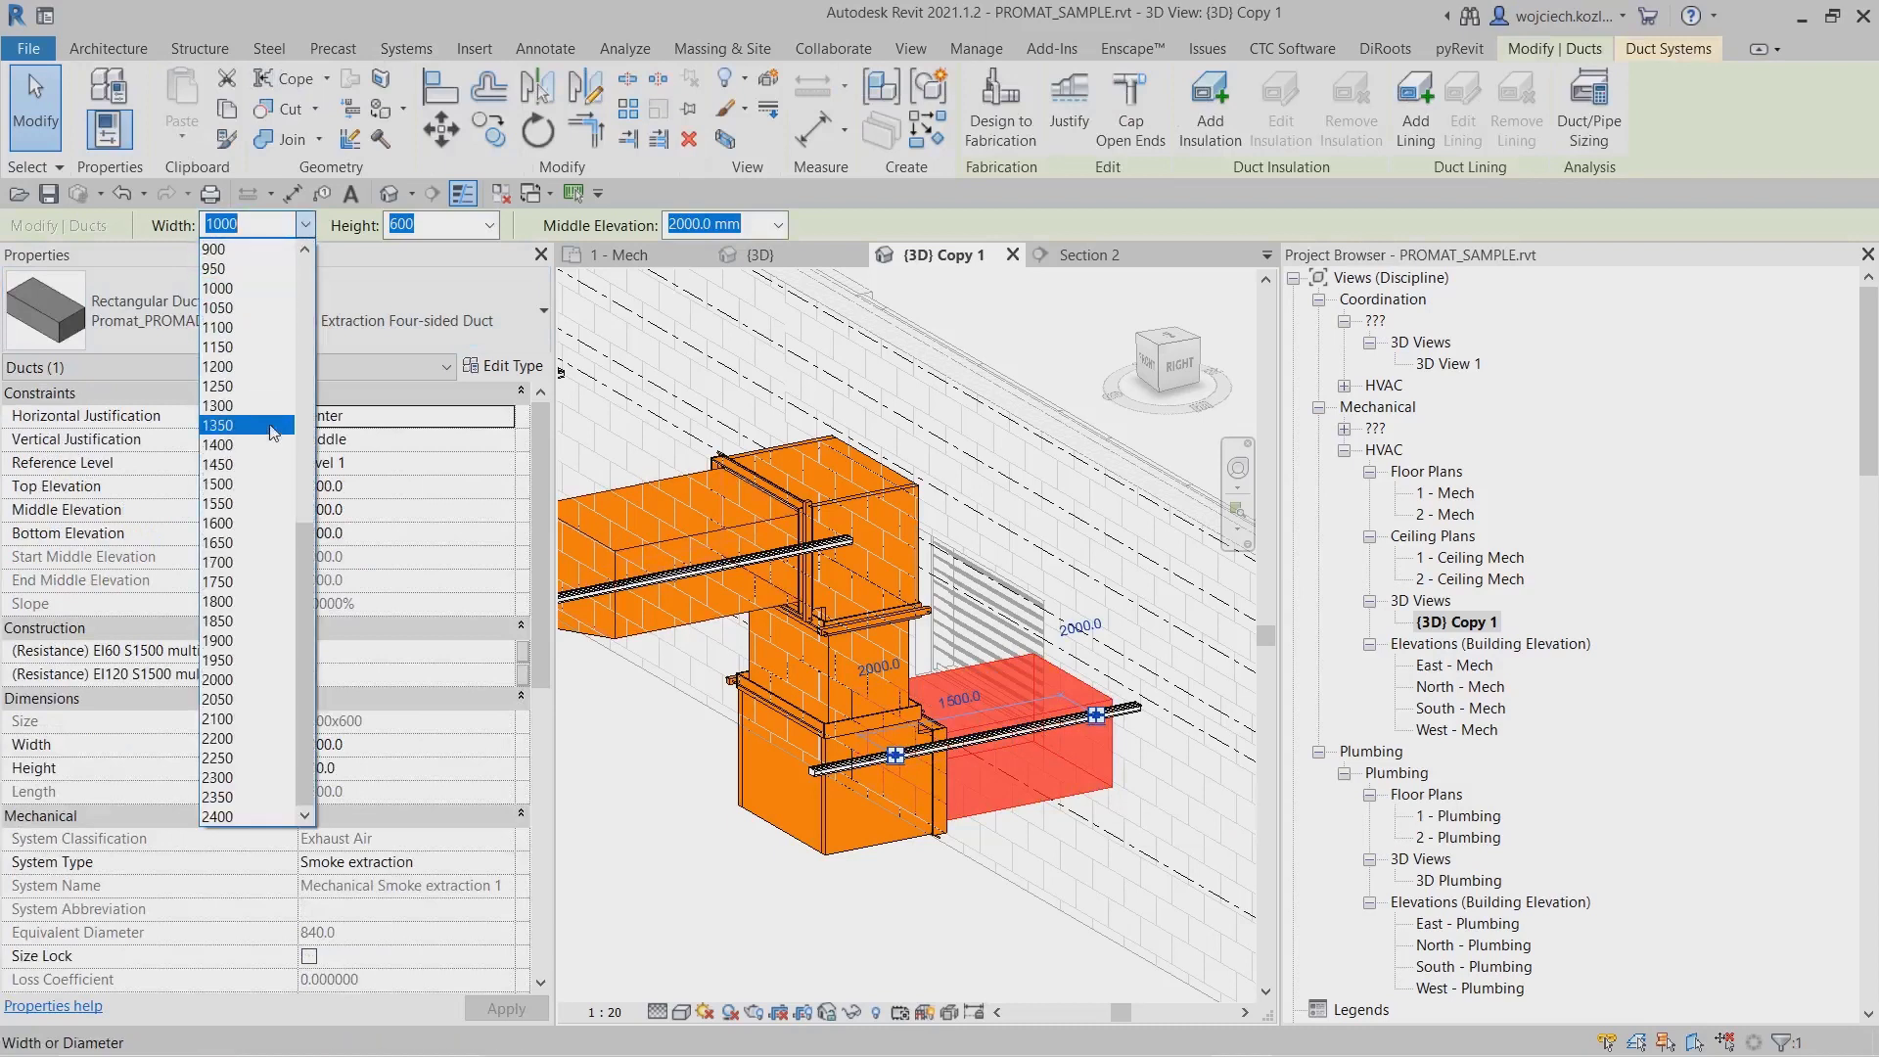
{"action": "left_click", "coordinate": [261, 523]}
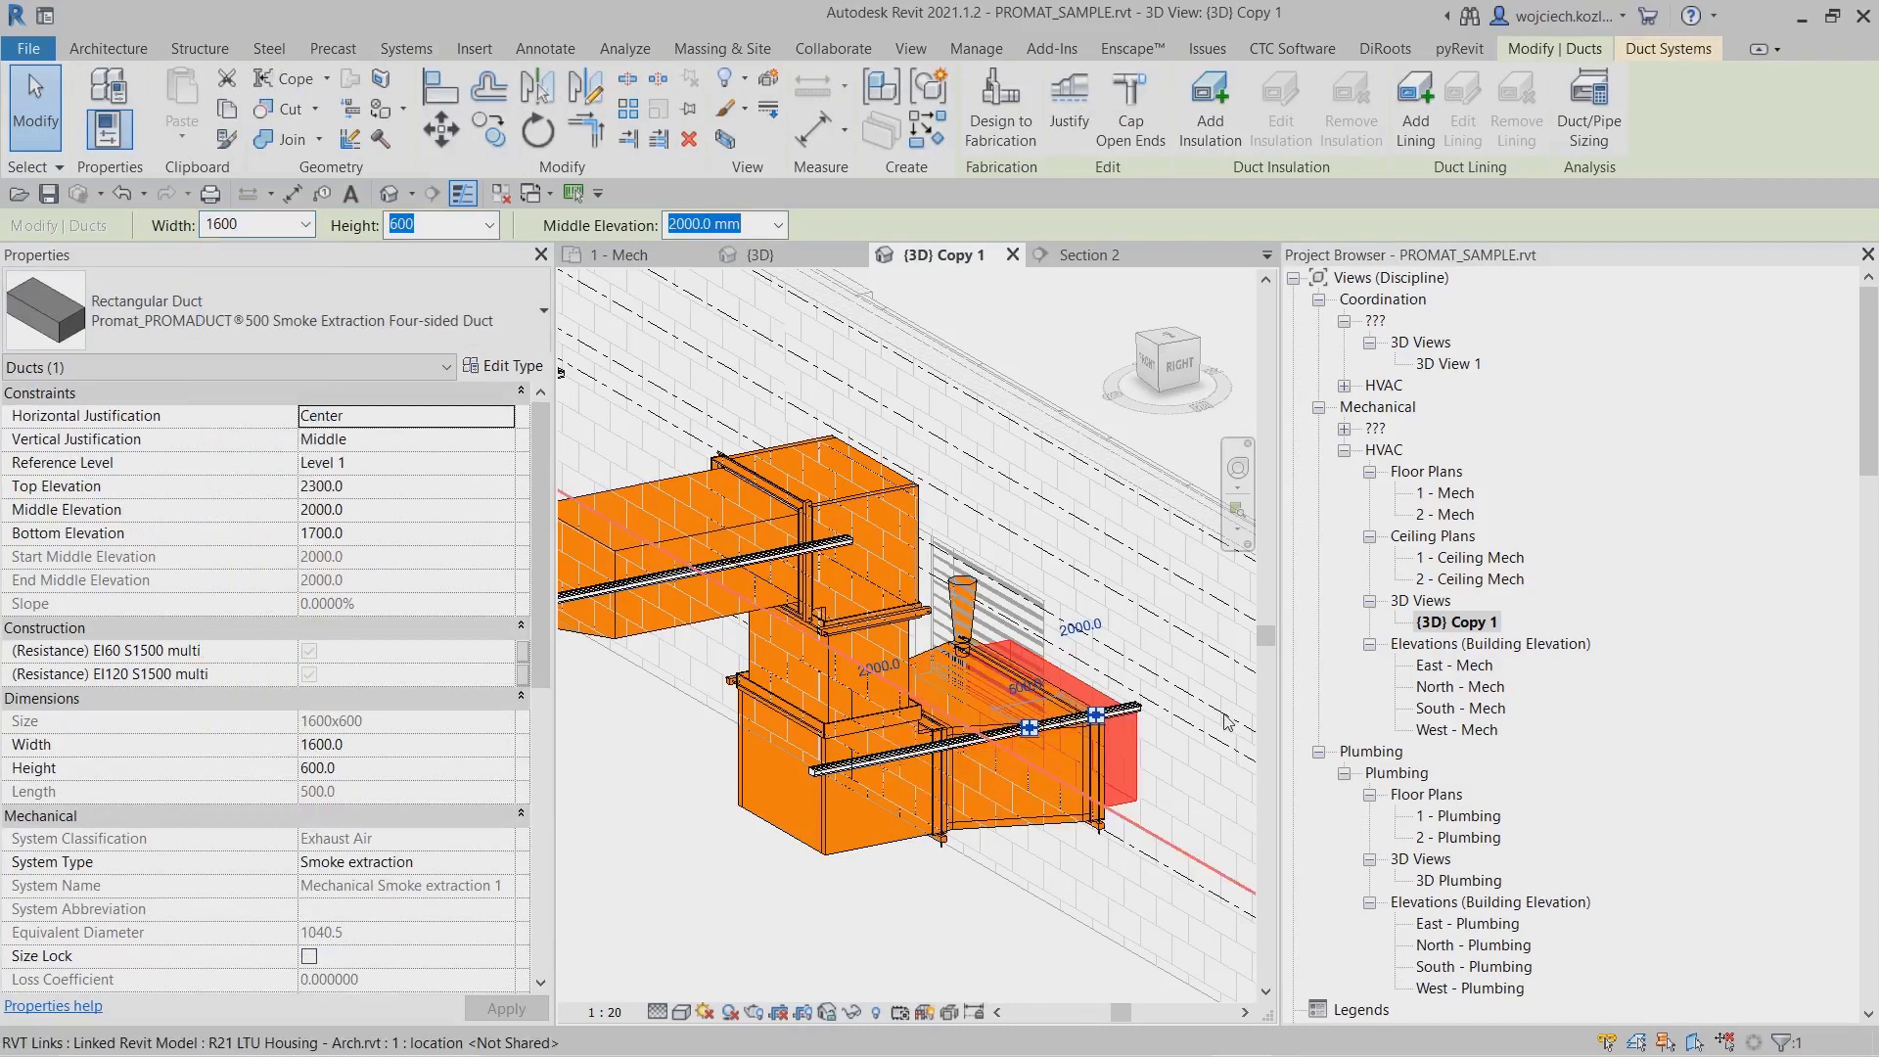
{"action": "left_click", "coordinate": [489, 225]}
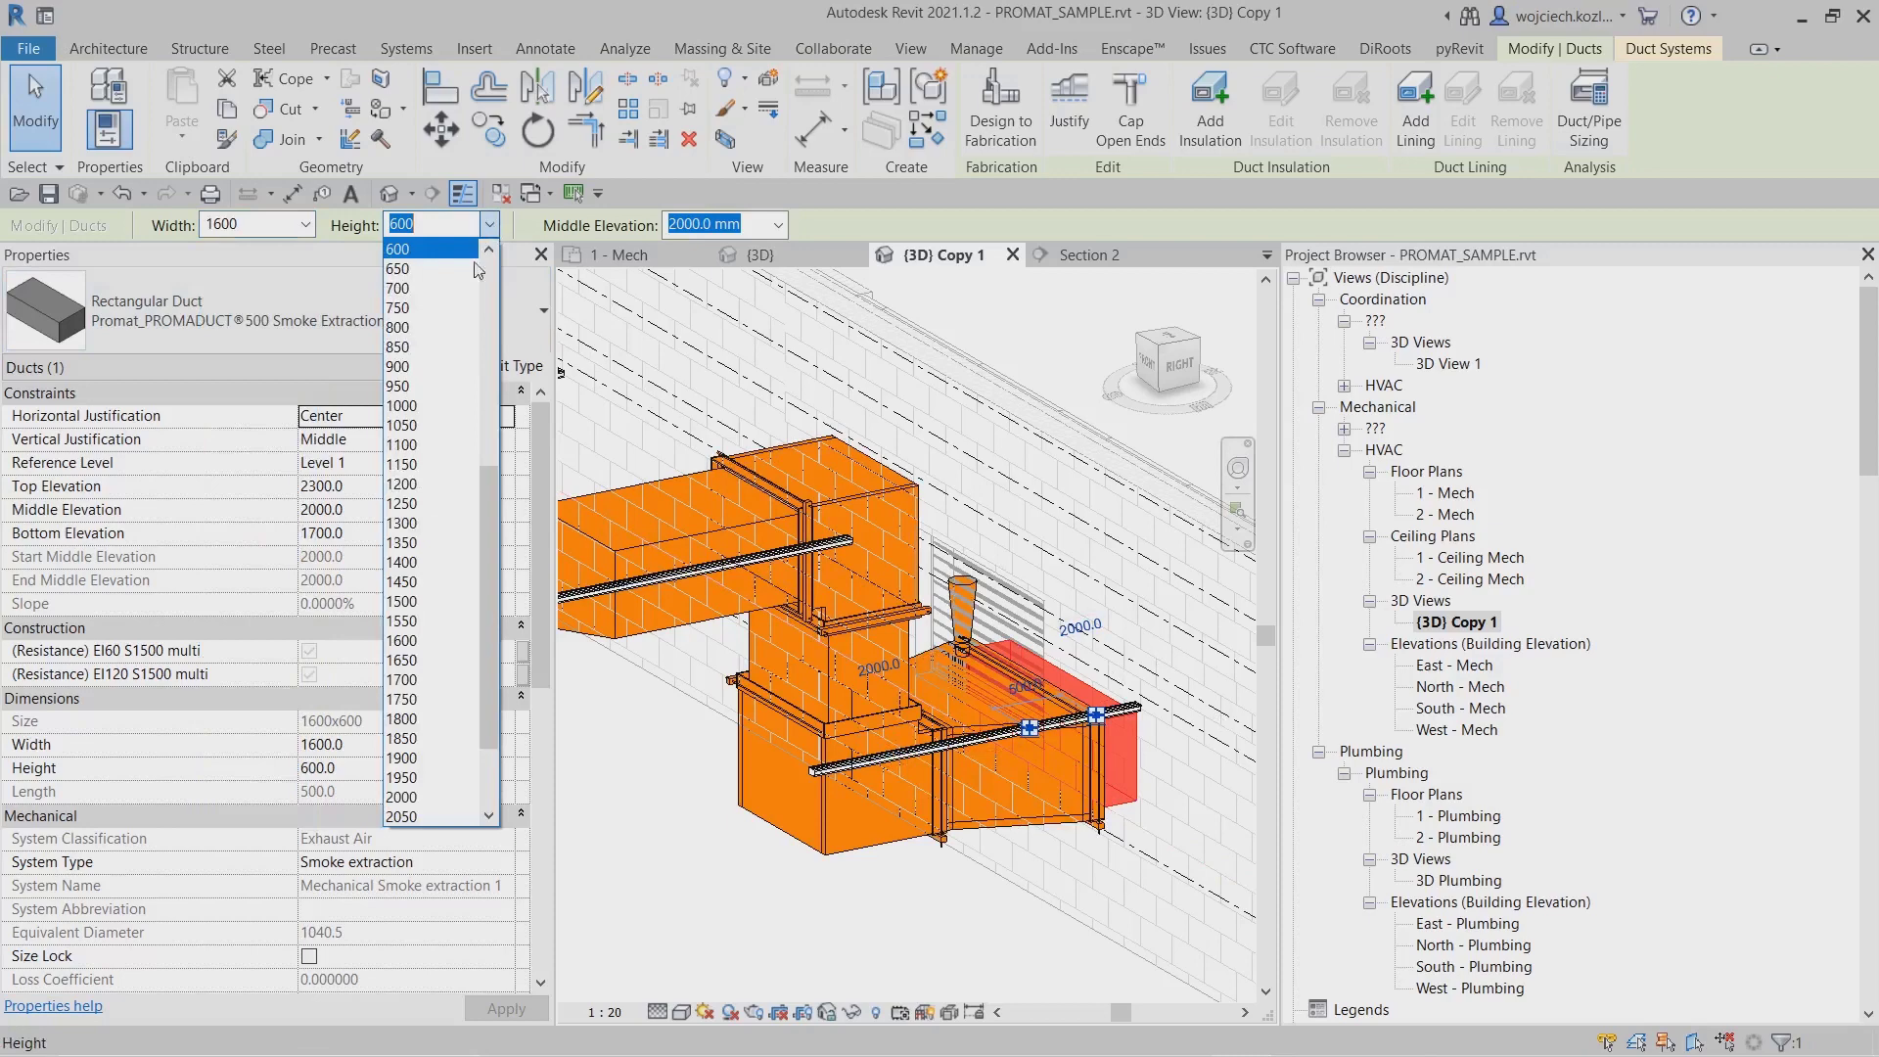
{"action": "left_click", "coordinate": [445, 407]}
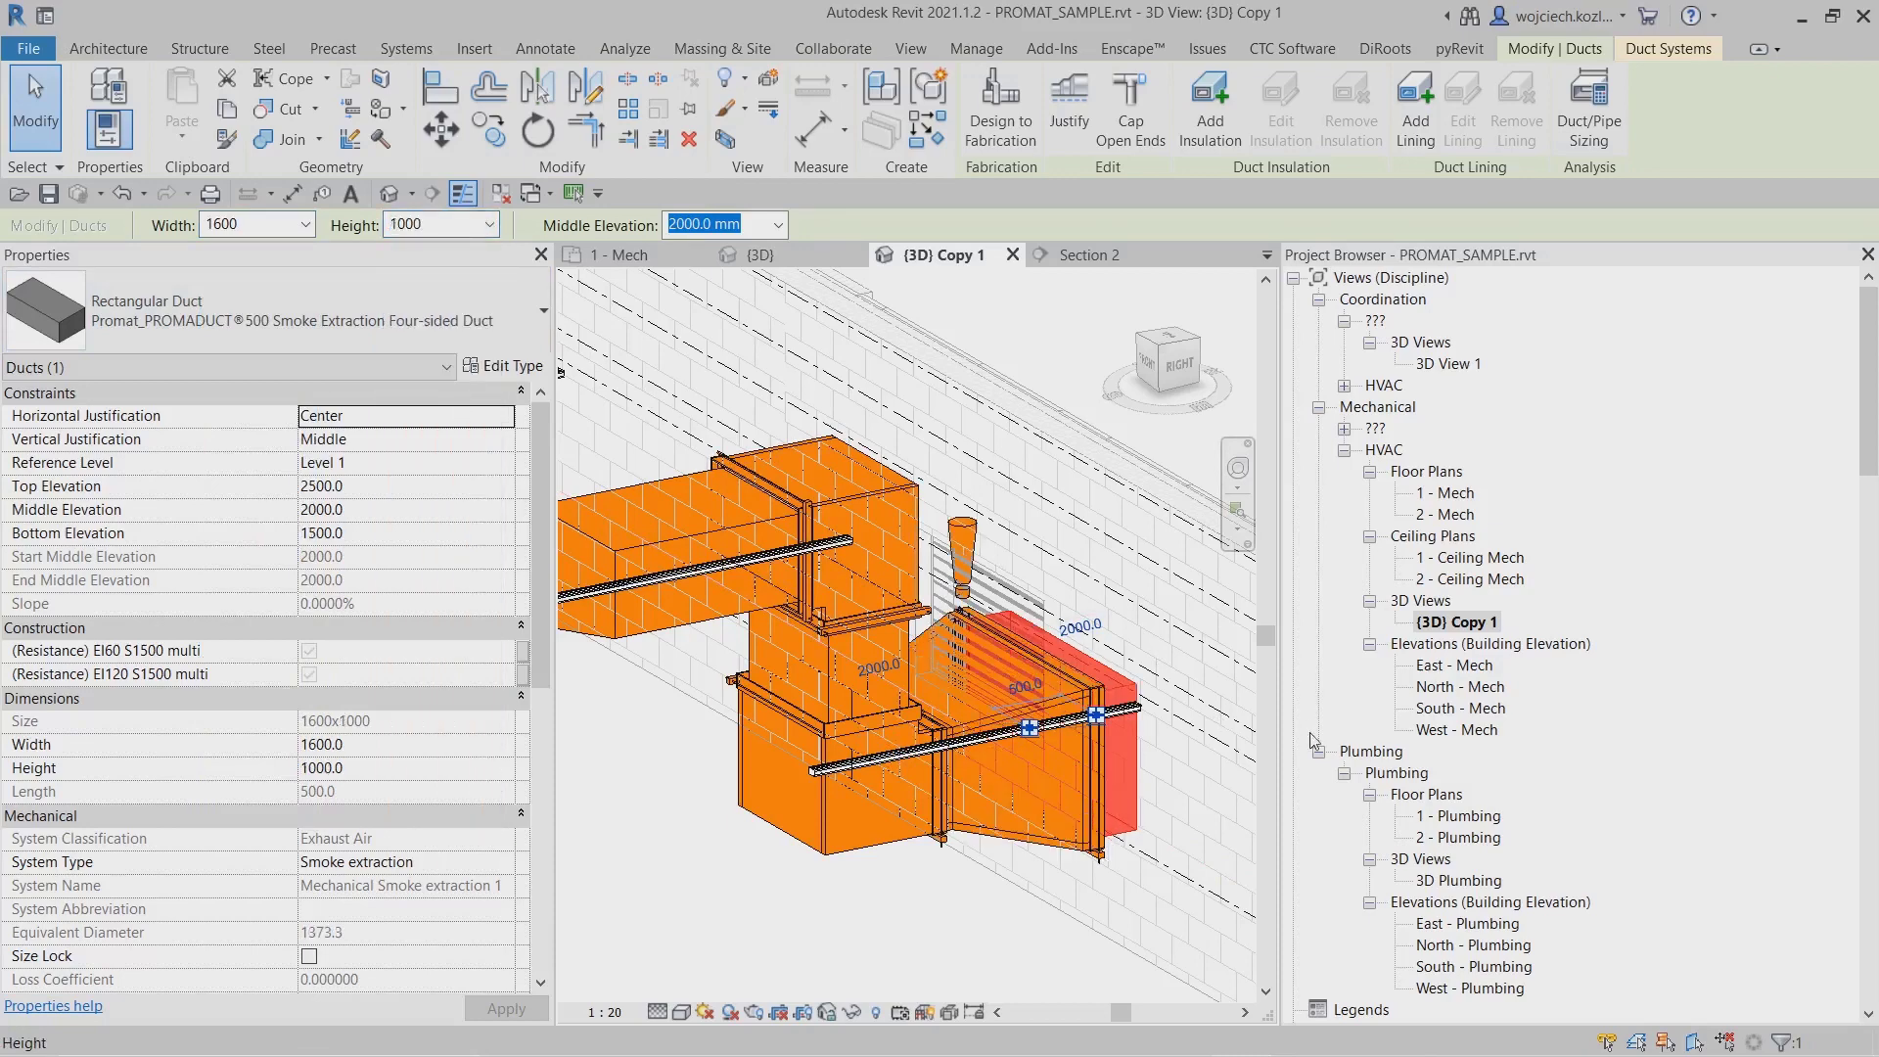
{"action": "key", "text": "Escape"}
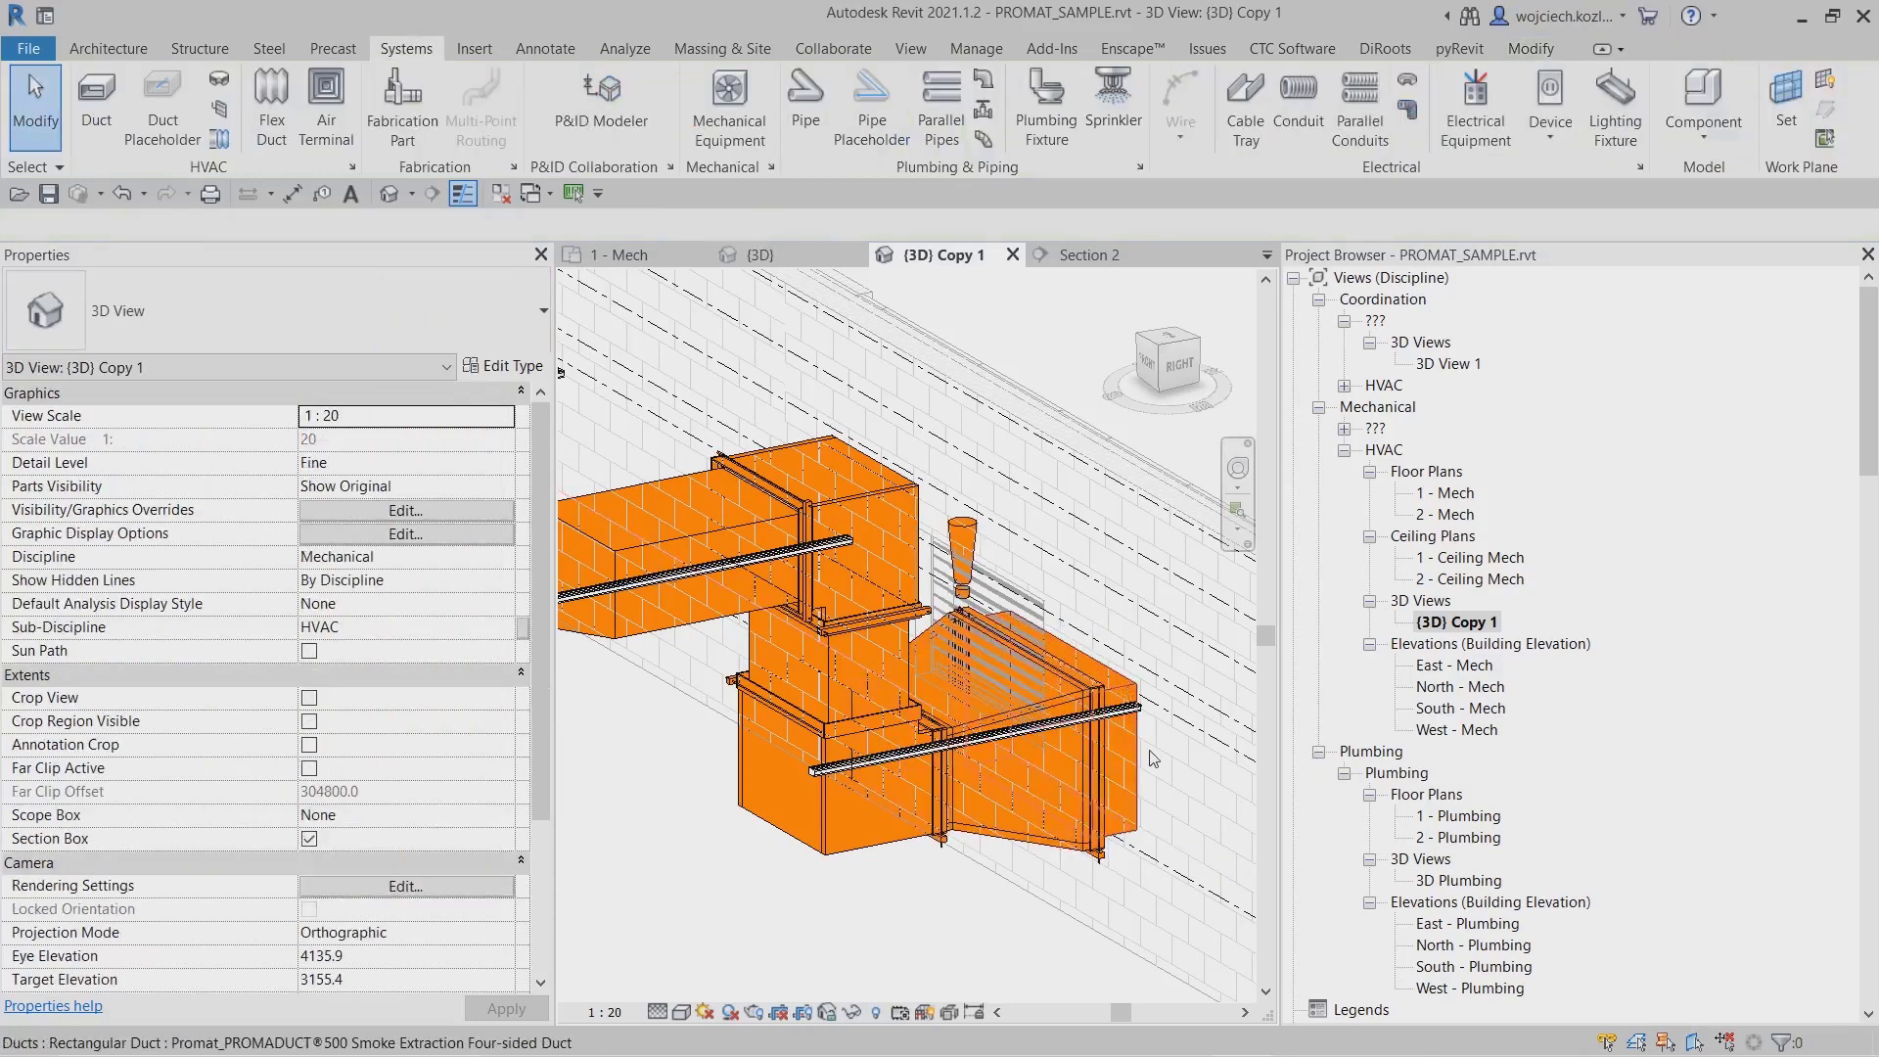
{"action": "left_click", "coordinate": [1153, 758]}
{"action": "key", "text": "Escape"}
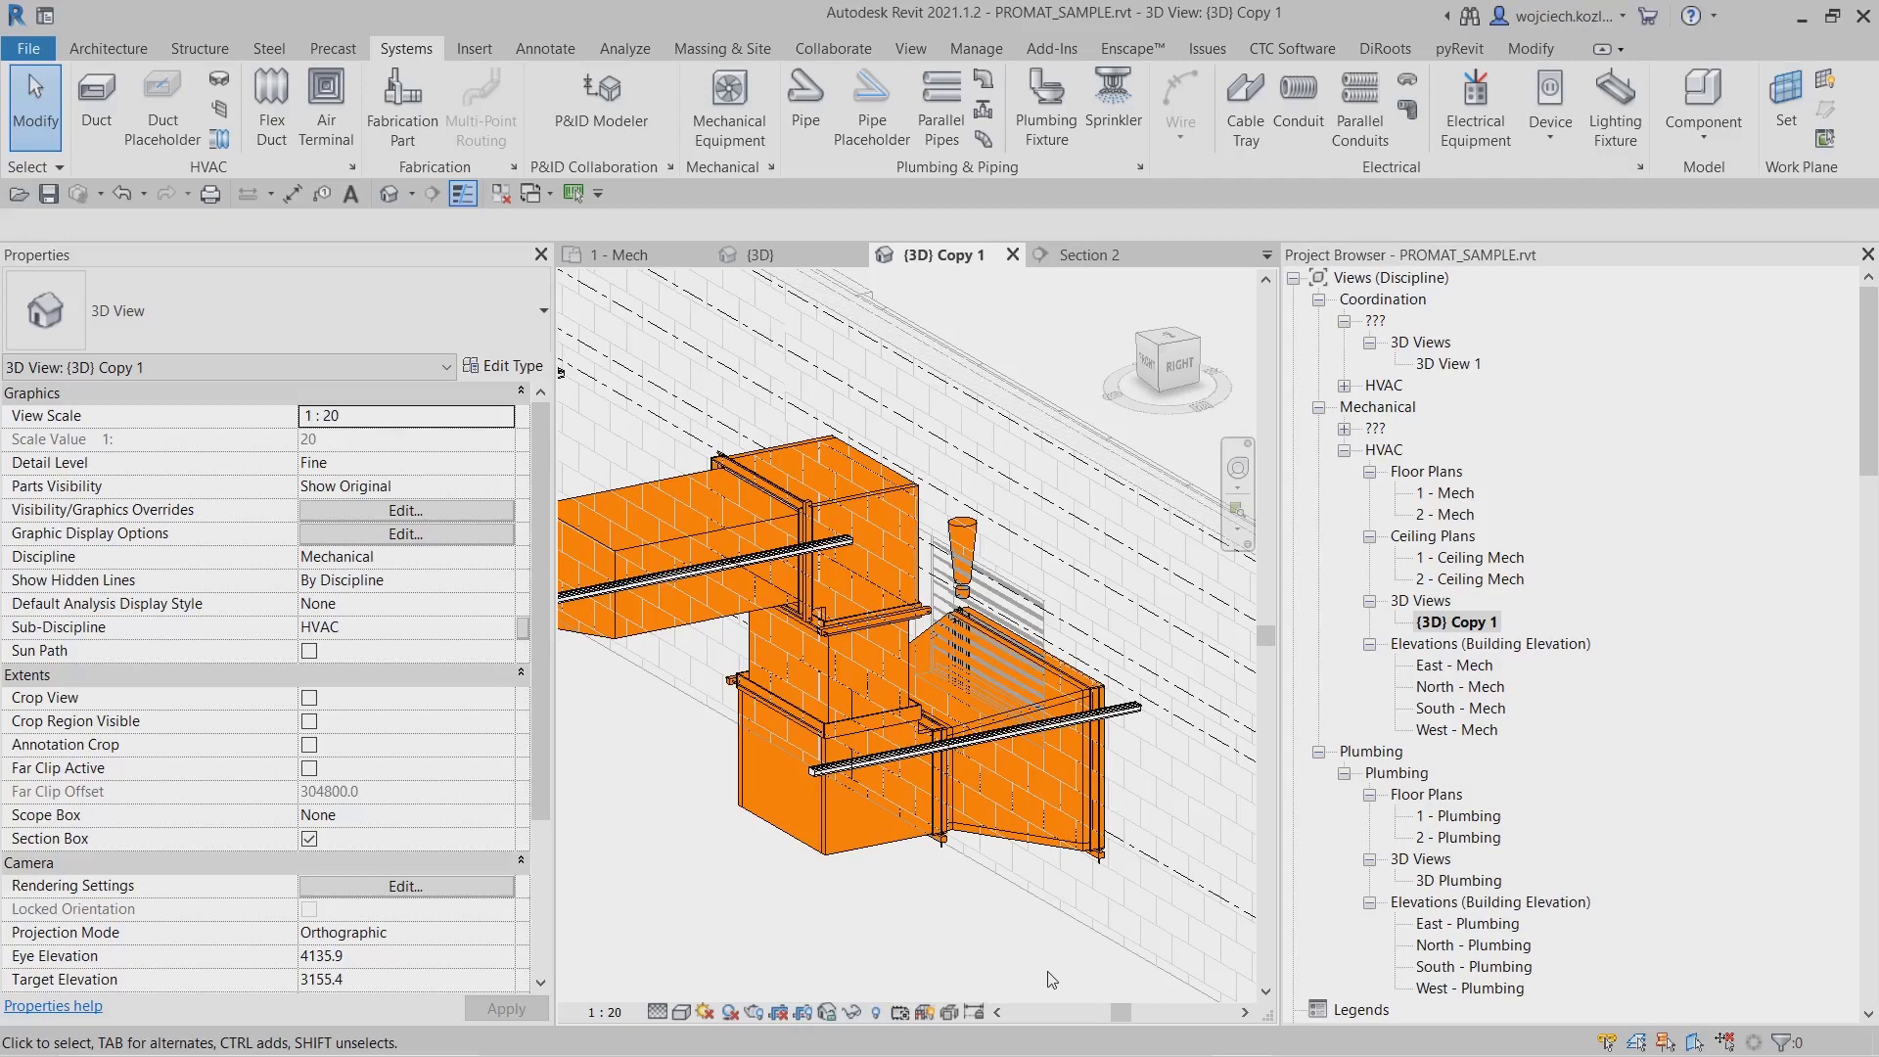
Examine the analysis results message in the properties of the duct reducer marked with the exclamation sign.
{"action": "left_click", "coordinate": [974, 534]}
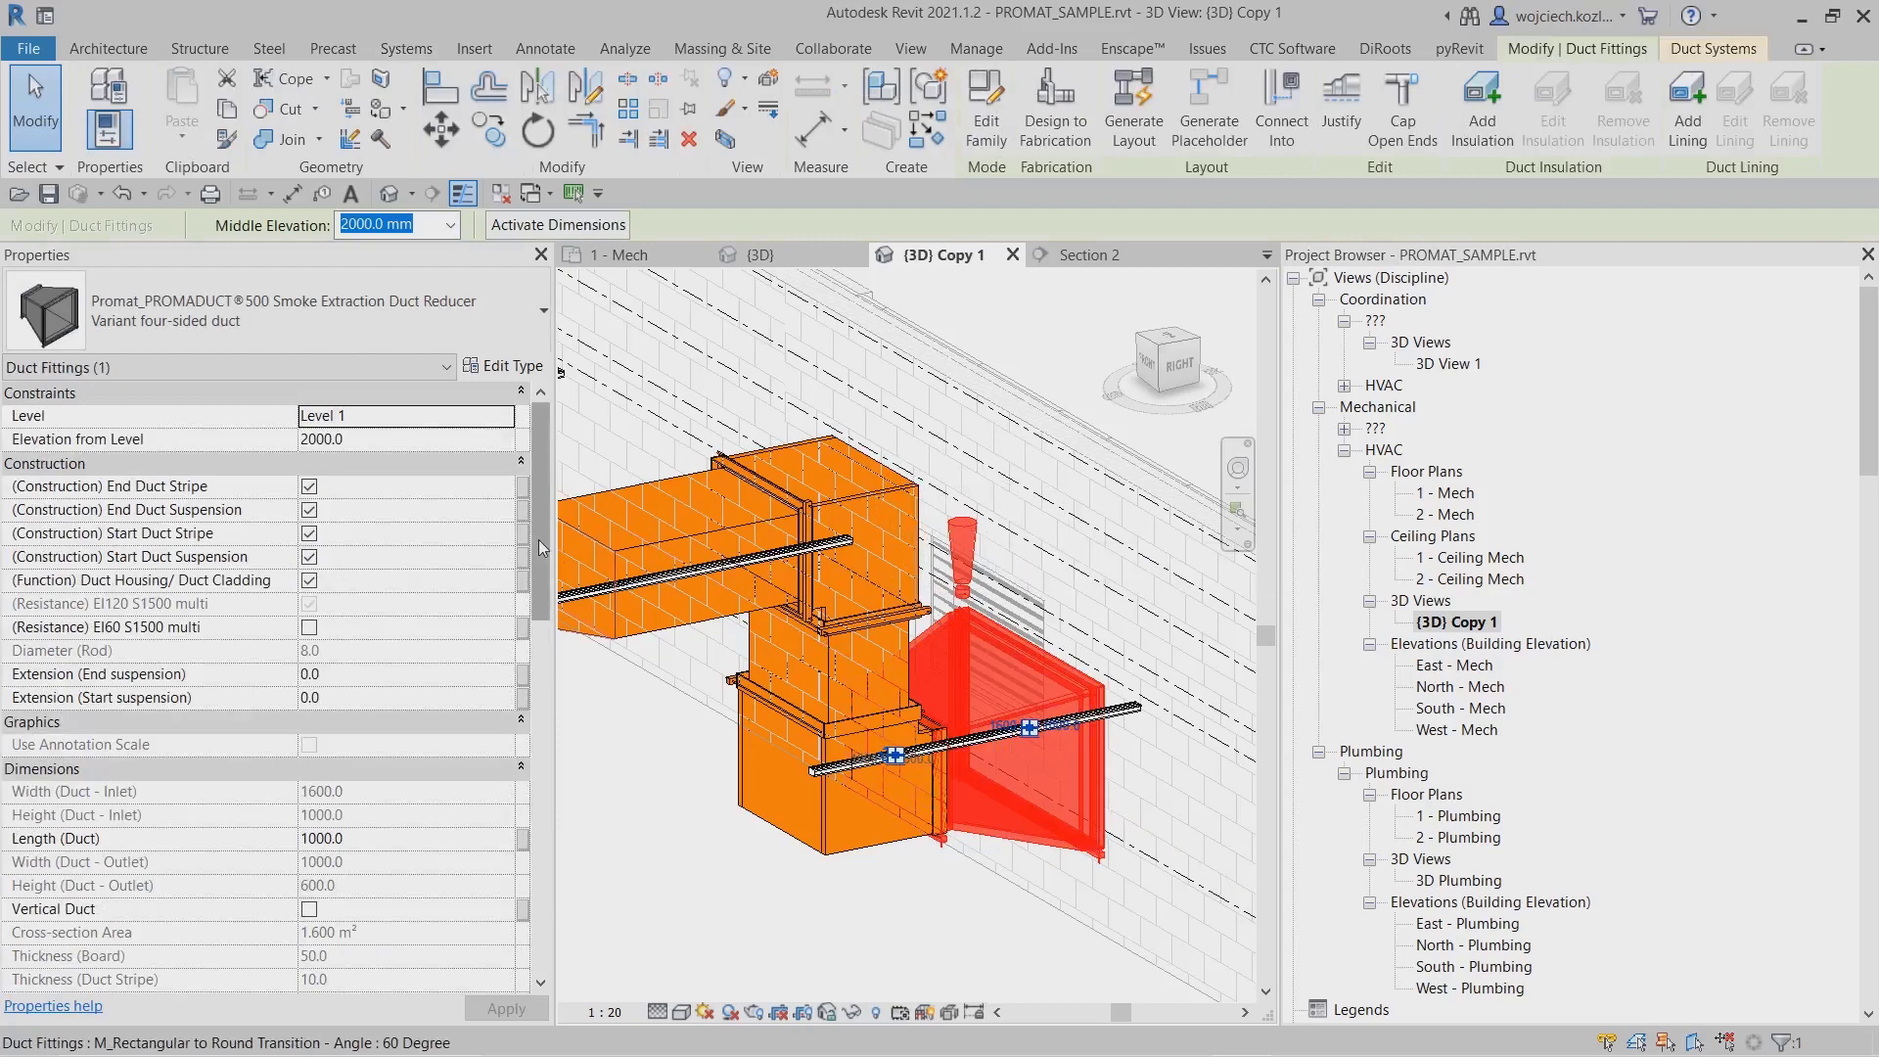
{"action": "left_click_drag", "start_coordinate": [539, 540], "coordinate": [538, 871]}
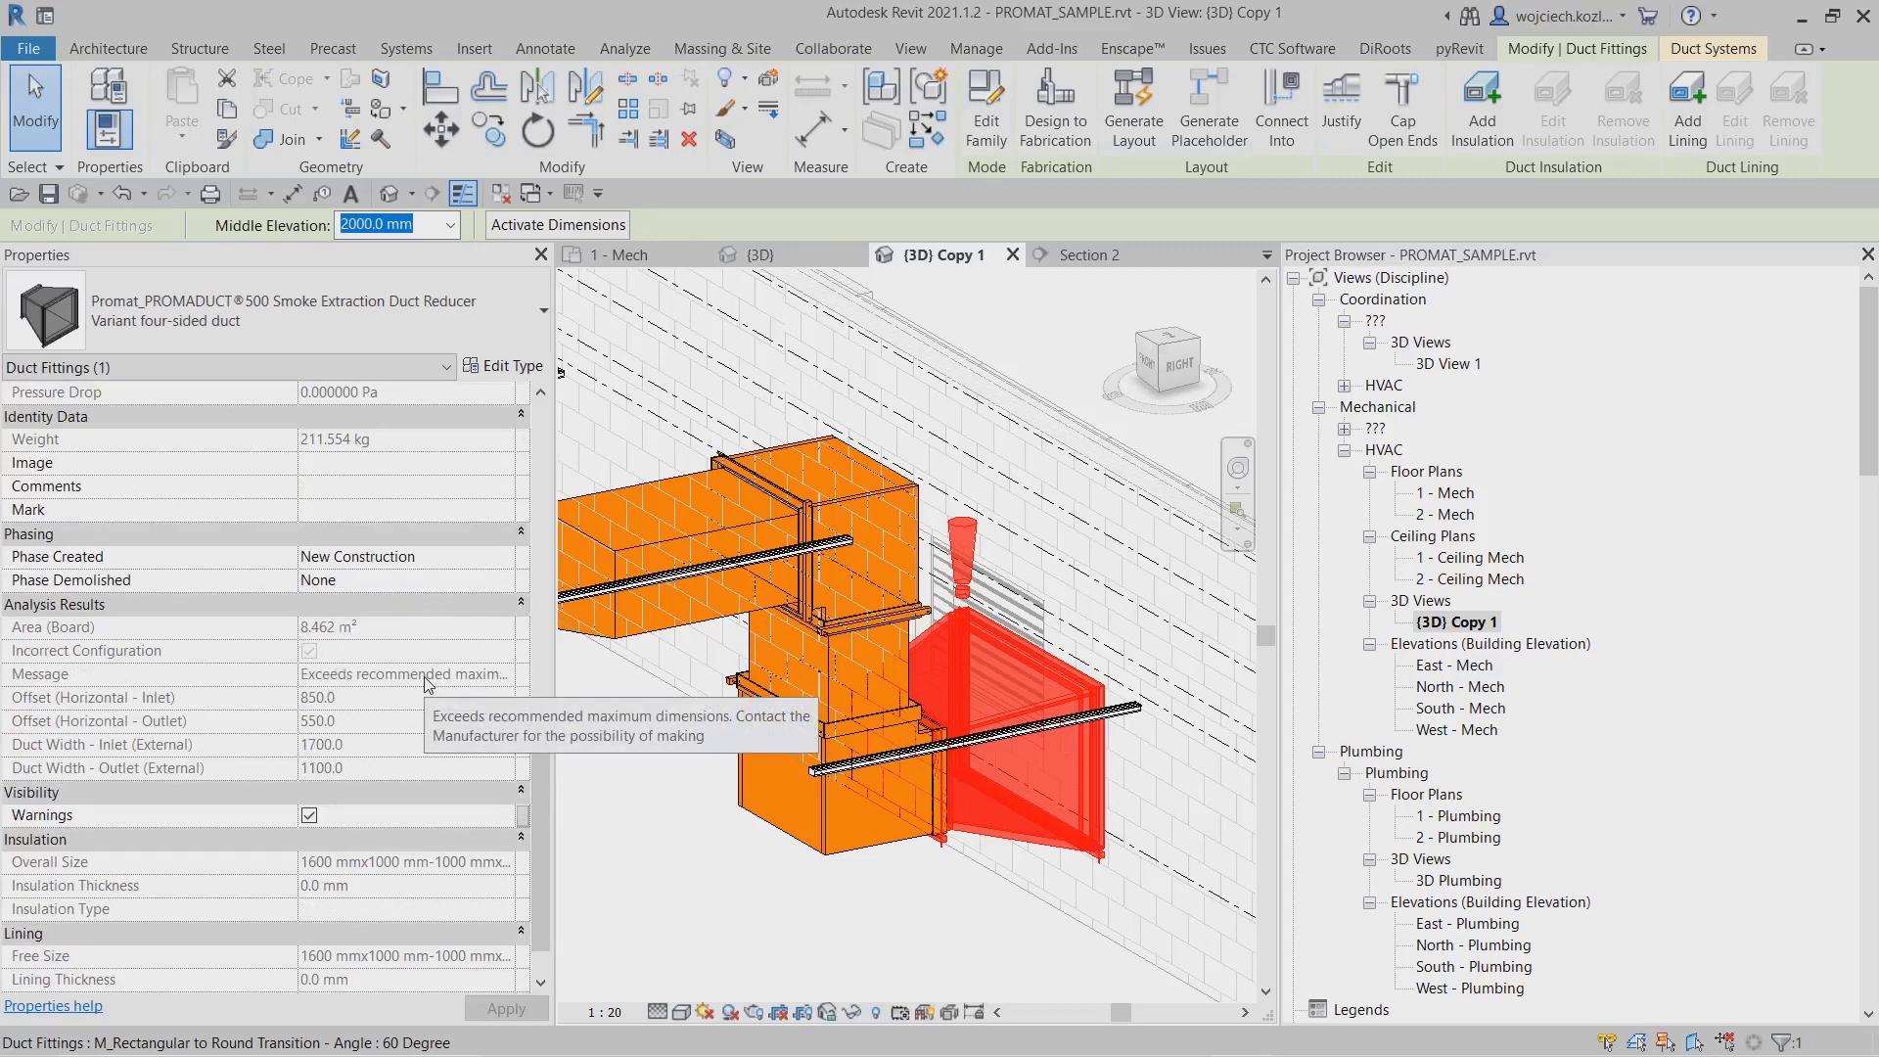
{"action": "left_click", "coordinate": [673, 903]}
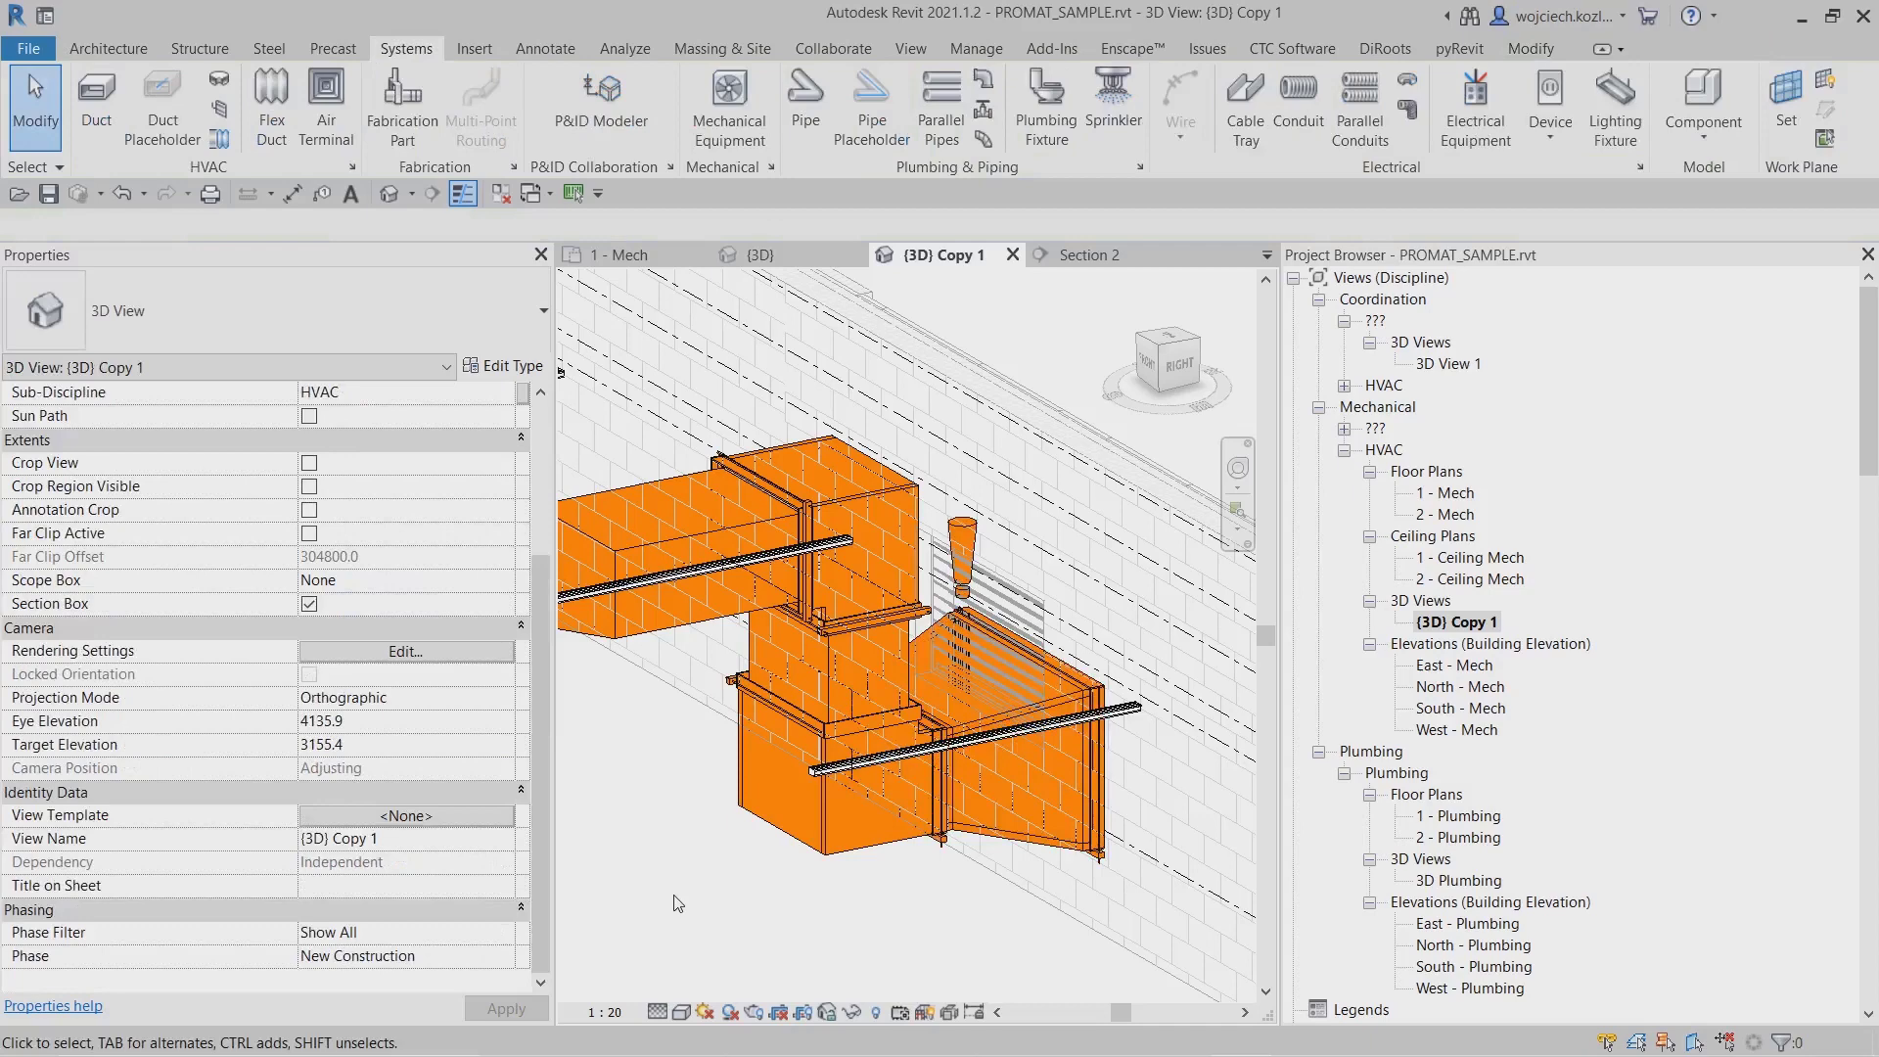
Examine the Mechanical - Exhaust filter of the {3D} Copy 1 view, including its categories, rules and line and pattern overrides.
{"action": "scroll", "coordinate": [676, 898], "scroll_direction": "down", "scroll_amount": 2}
{"action": "middle_click_drag", "start_coordinate": [675, 899], "coordinate": [1005, 927]}
{"action": "scroll", "coordinate": [914, 822], "scroll_direction": "down", "scroll_amount": 1}
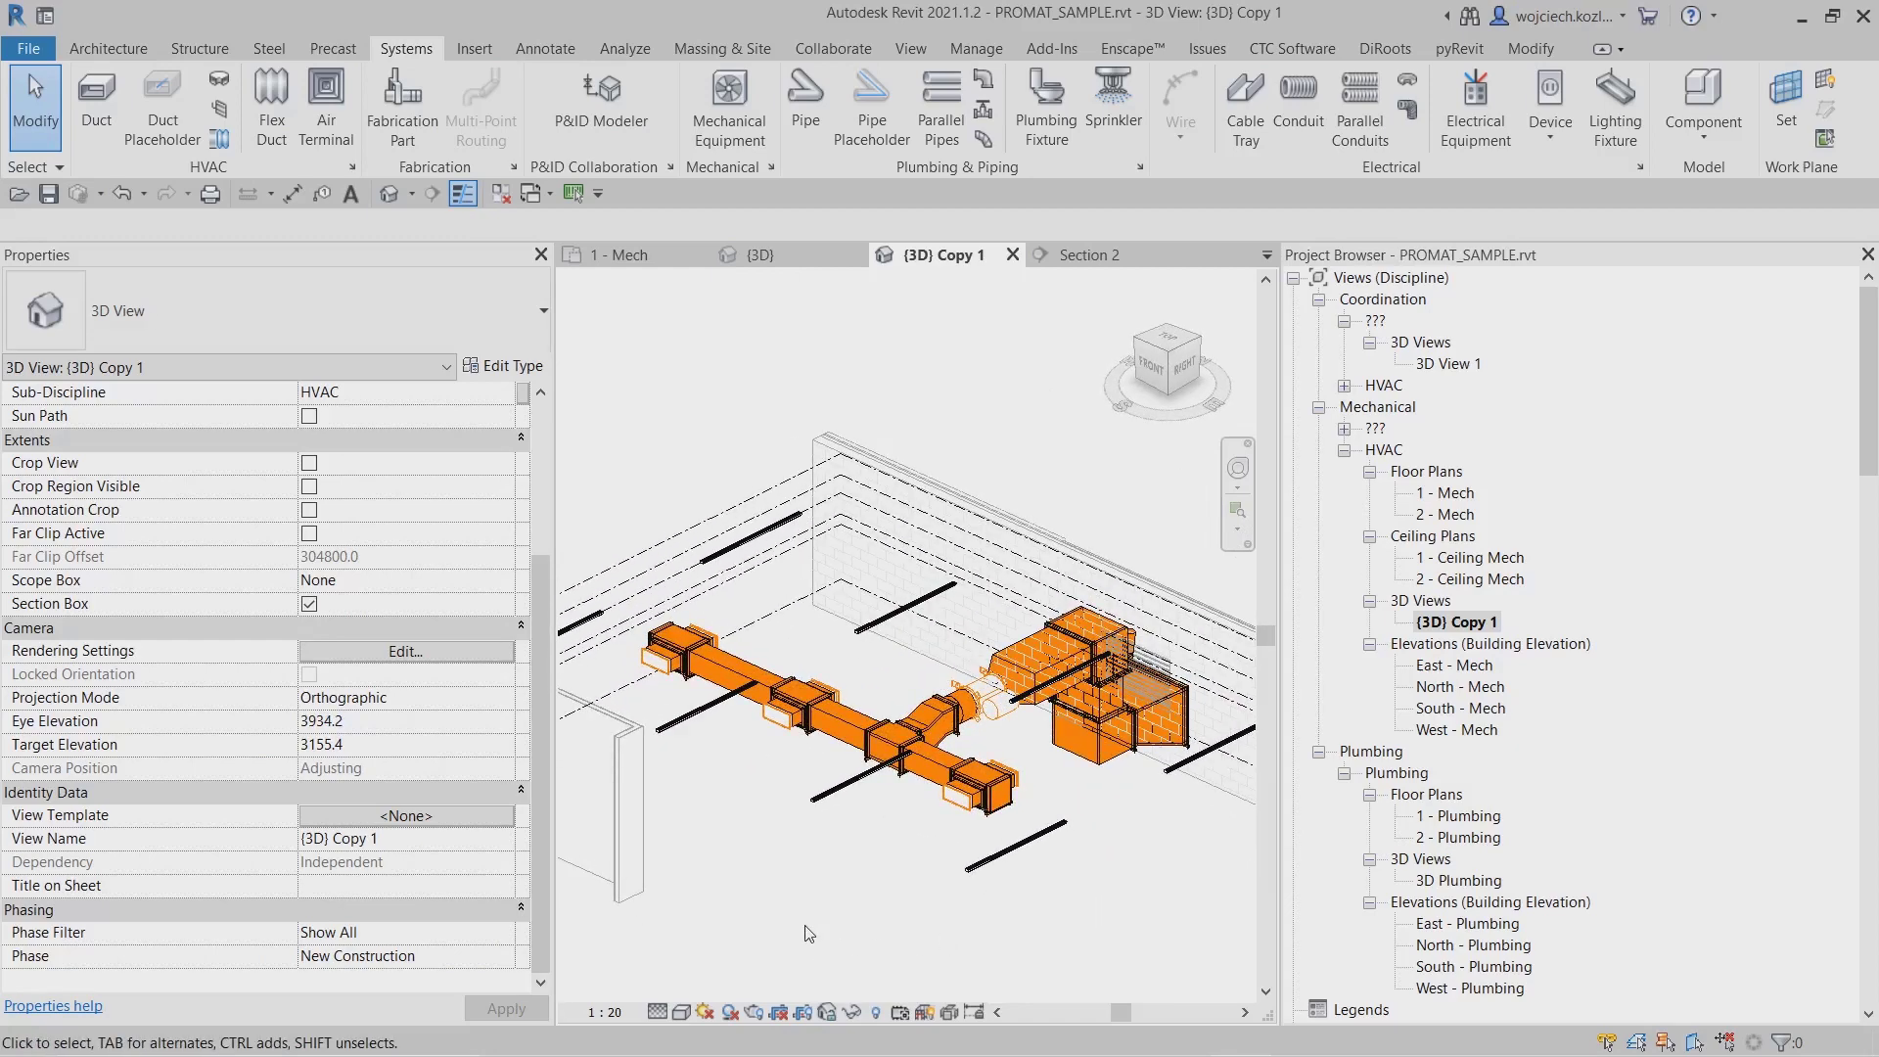
{"action": "key", "text": "v"}
{"action": "key", "text": "v"}
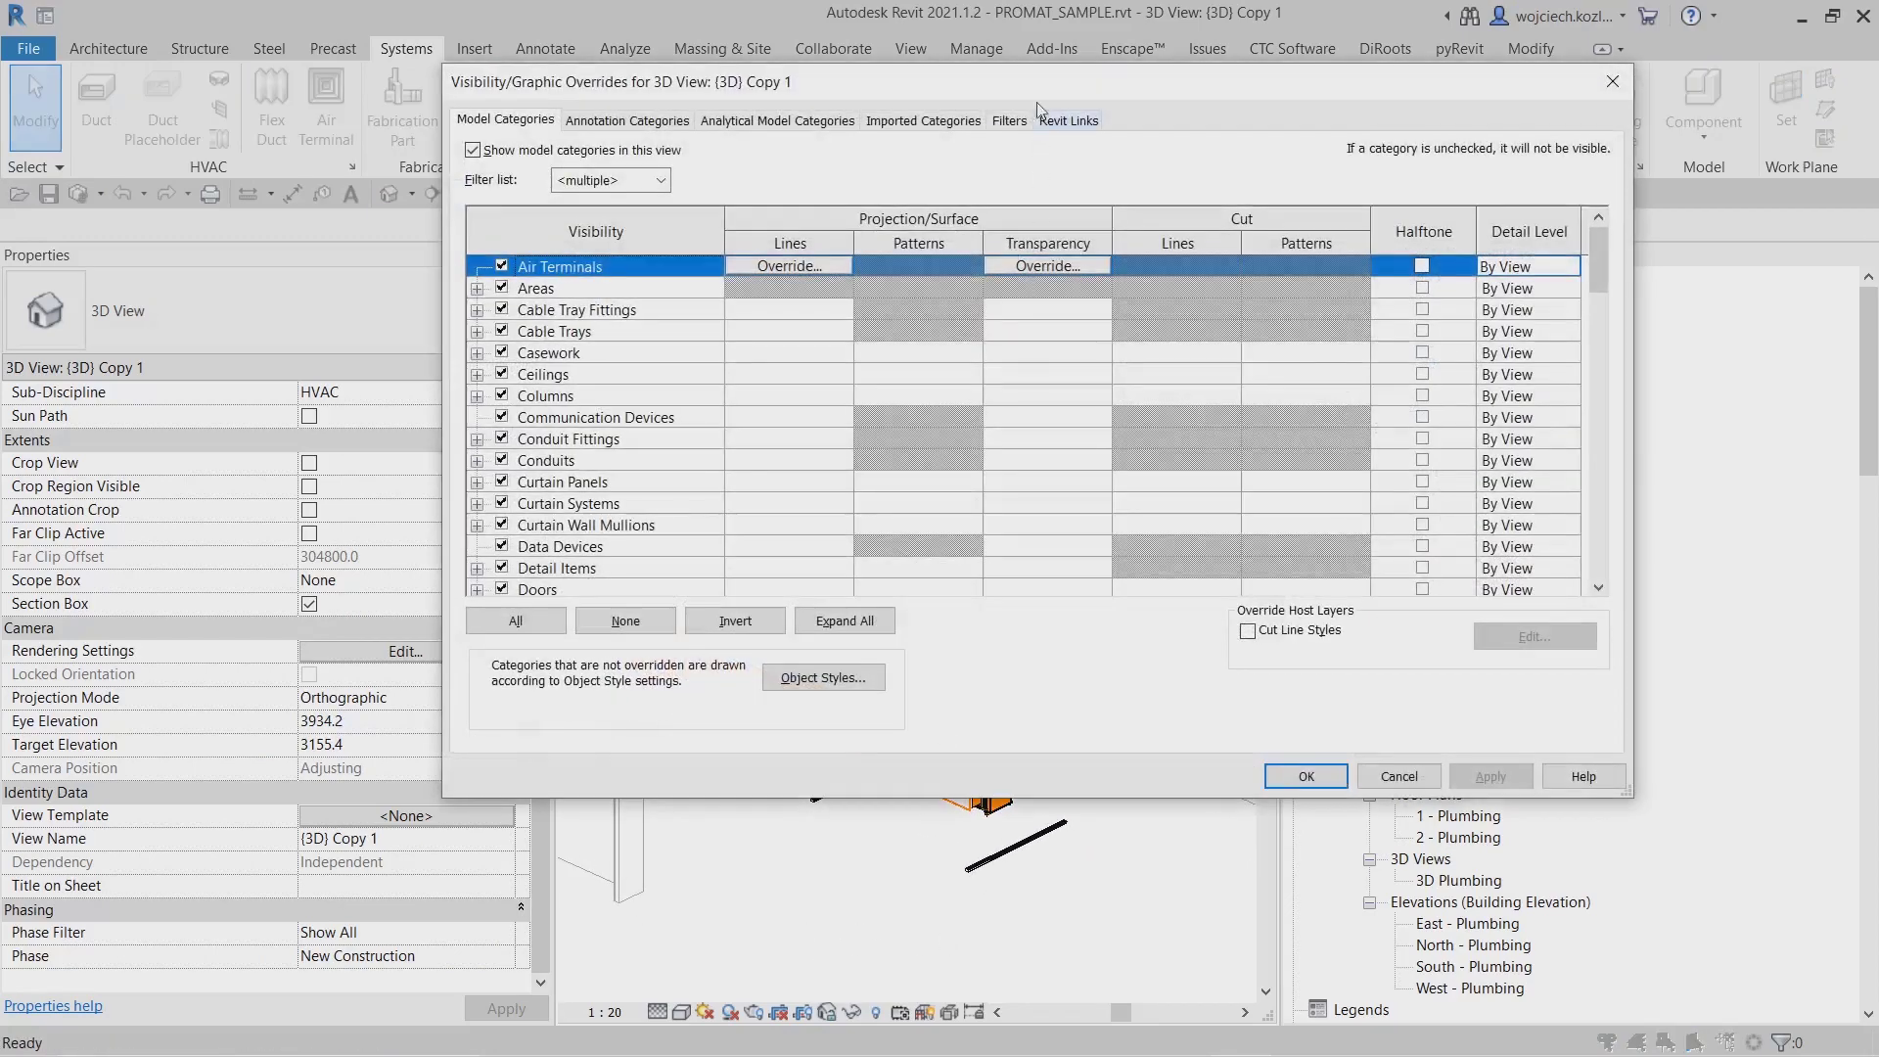
{"action": "left_click", "coordinate": [1008, 121]}
{"action": "left_click", "coordinate": [614, 235]}
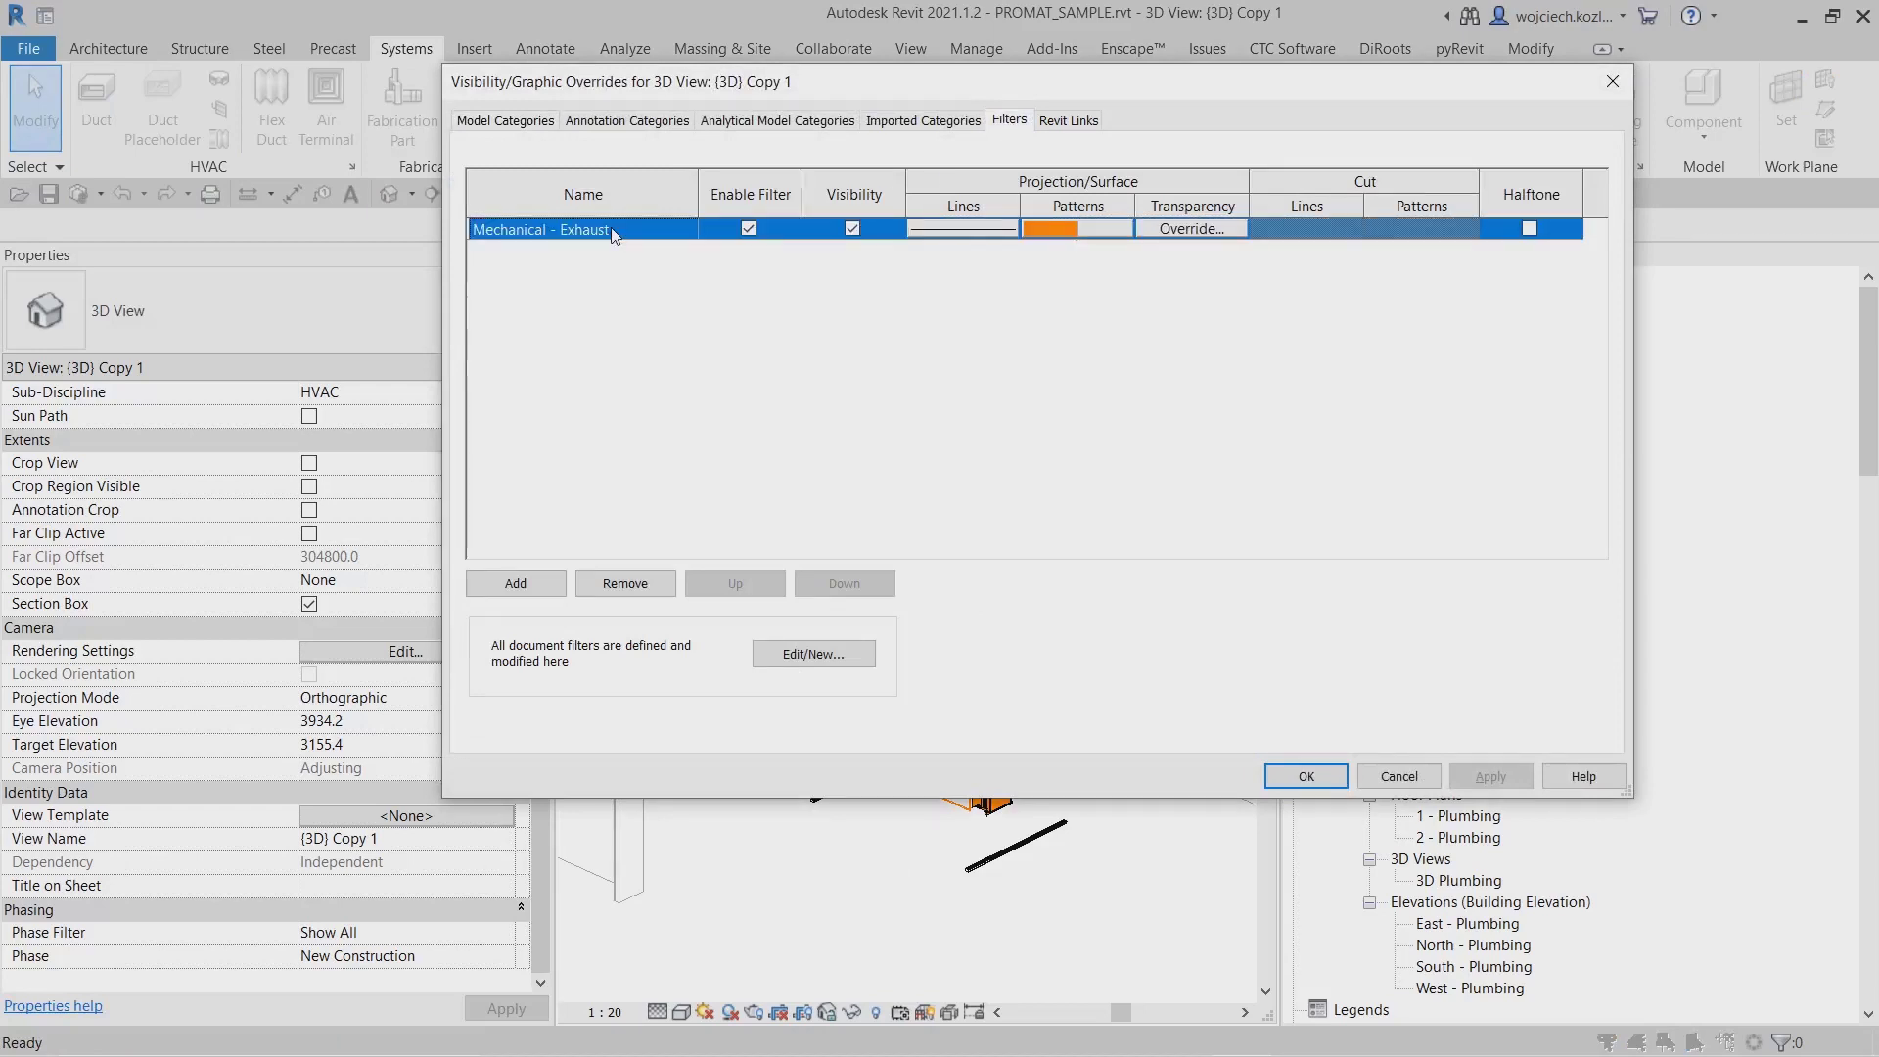
{"action": "left_click", "coordinate": [818, 657]}
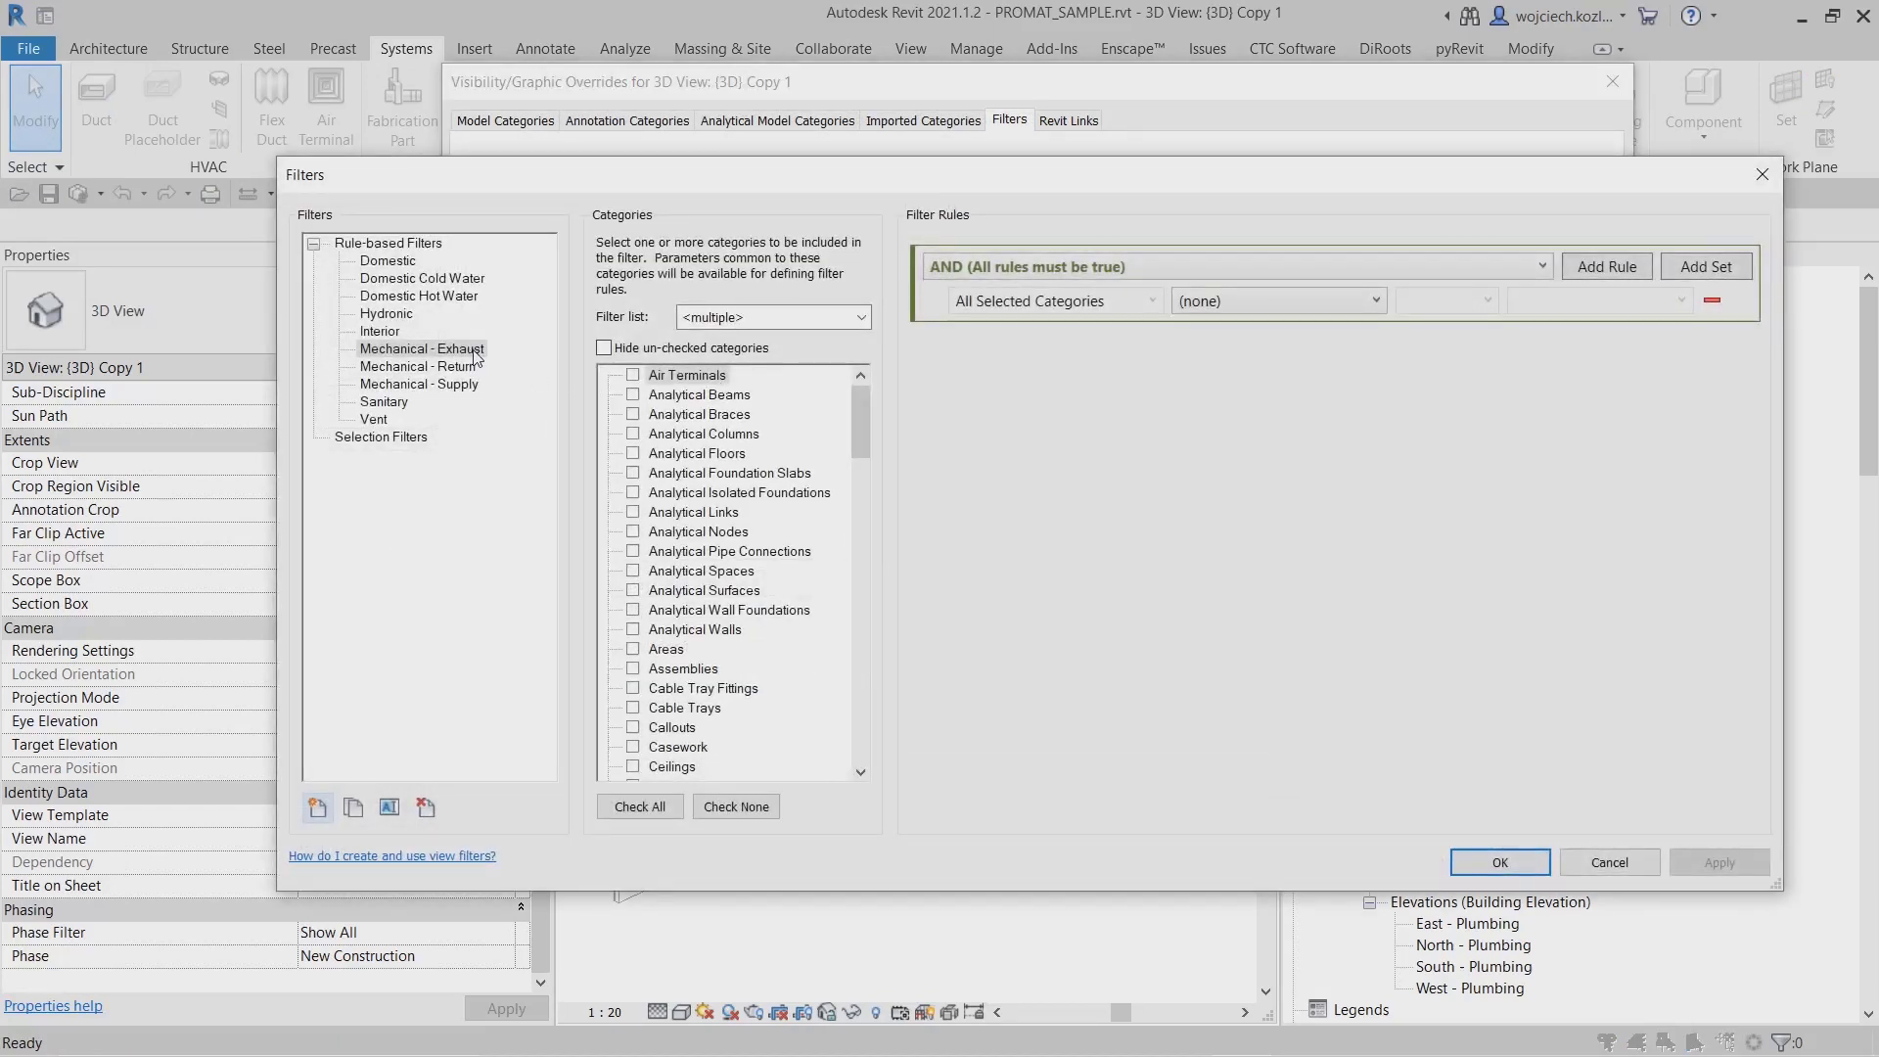
{"action": "left_click", "coordinate": [474, 350]}
{"action": "left_click_drag", "start_coordinate": [861, 425], "coordinate": [877, 537]}
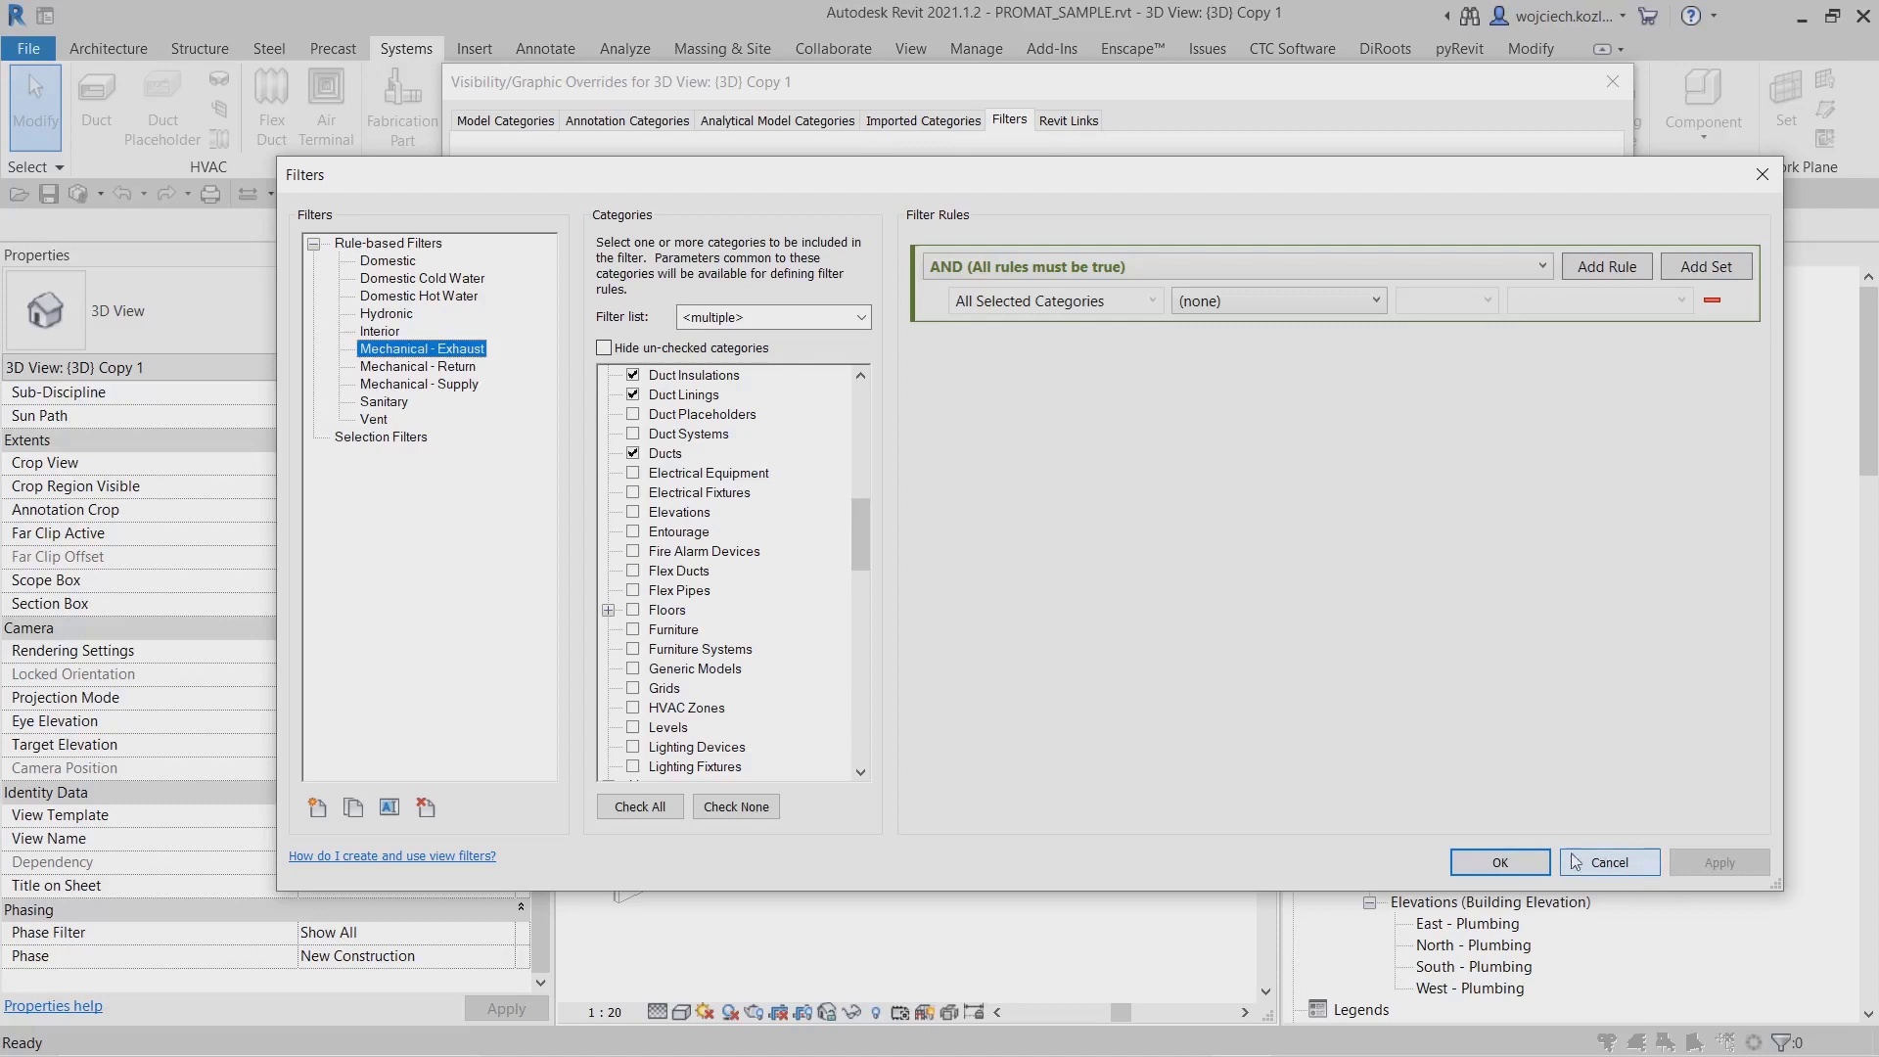
{"action": "left_click", "coordinate": [1530, 866]}
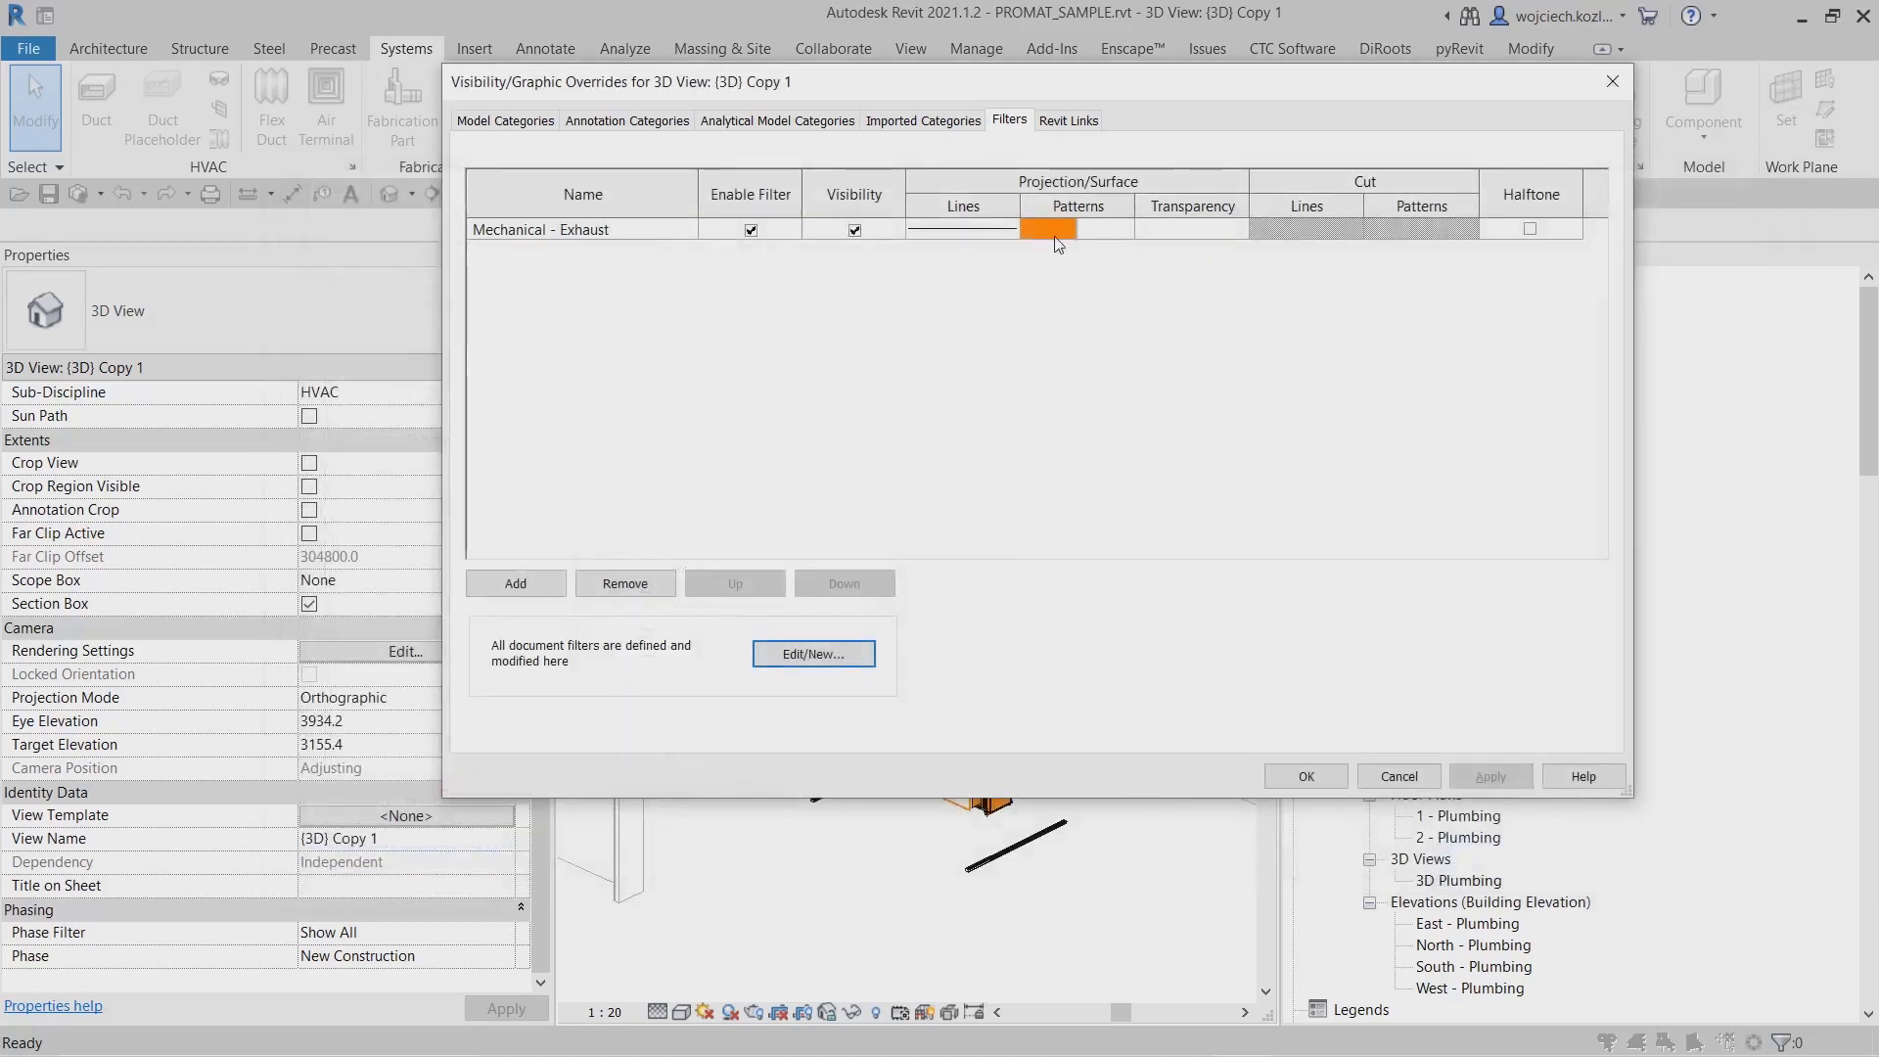
{"action": "key", "text": "ctrl"}
{"action": "key", "text": "ctrl"}
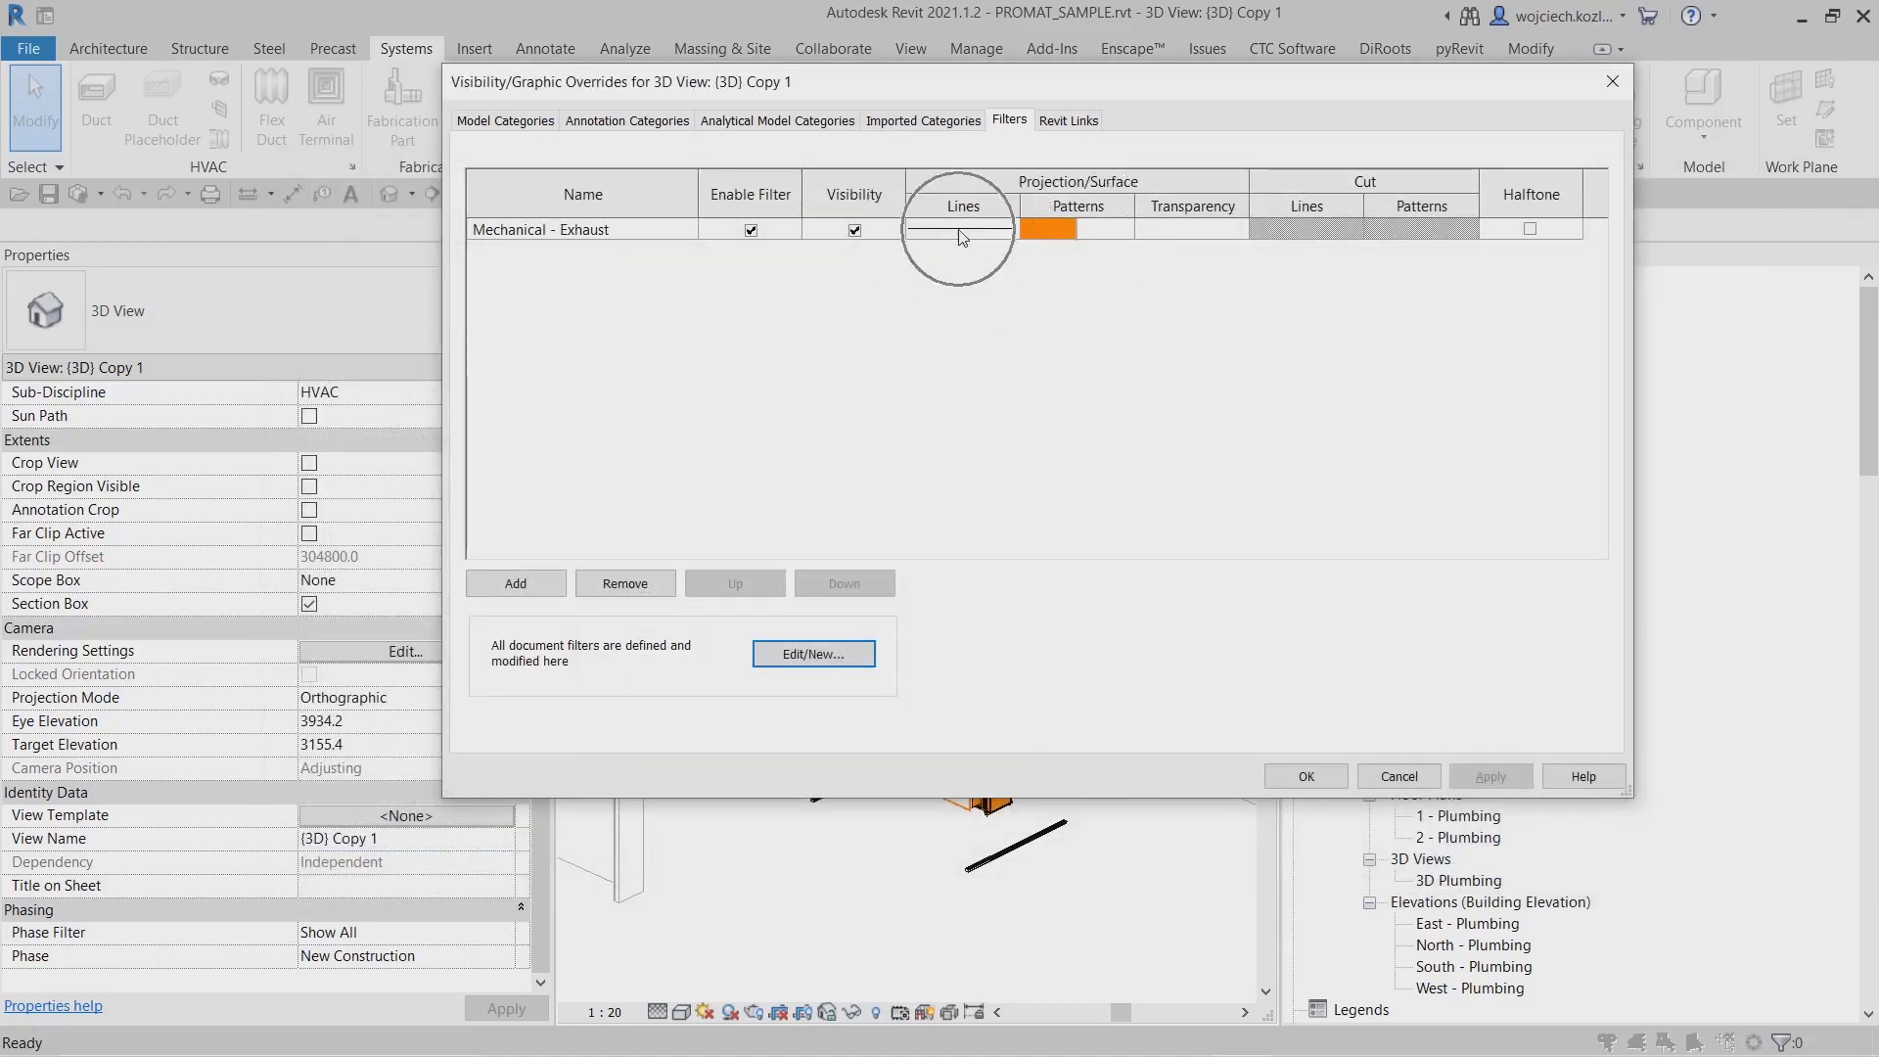
{"action": "key", "text": "ctrl"}
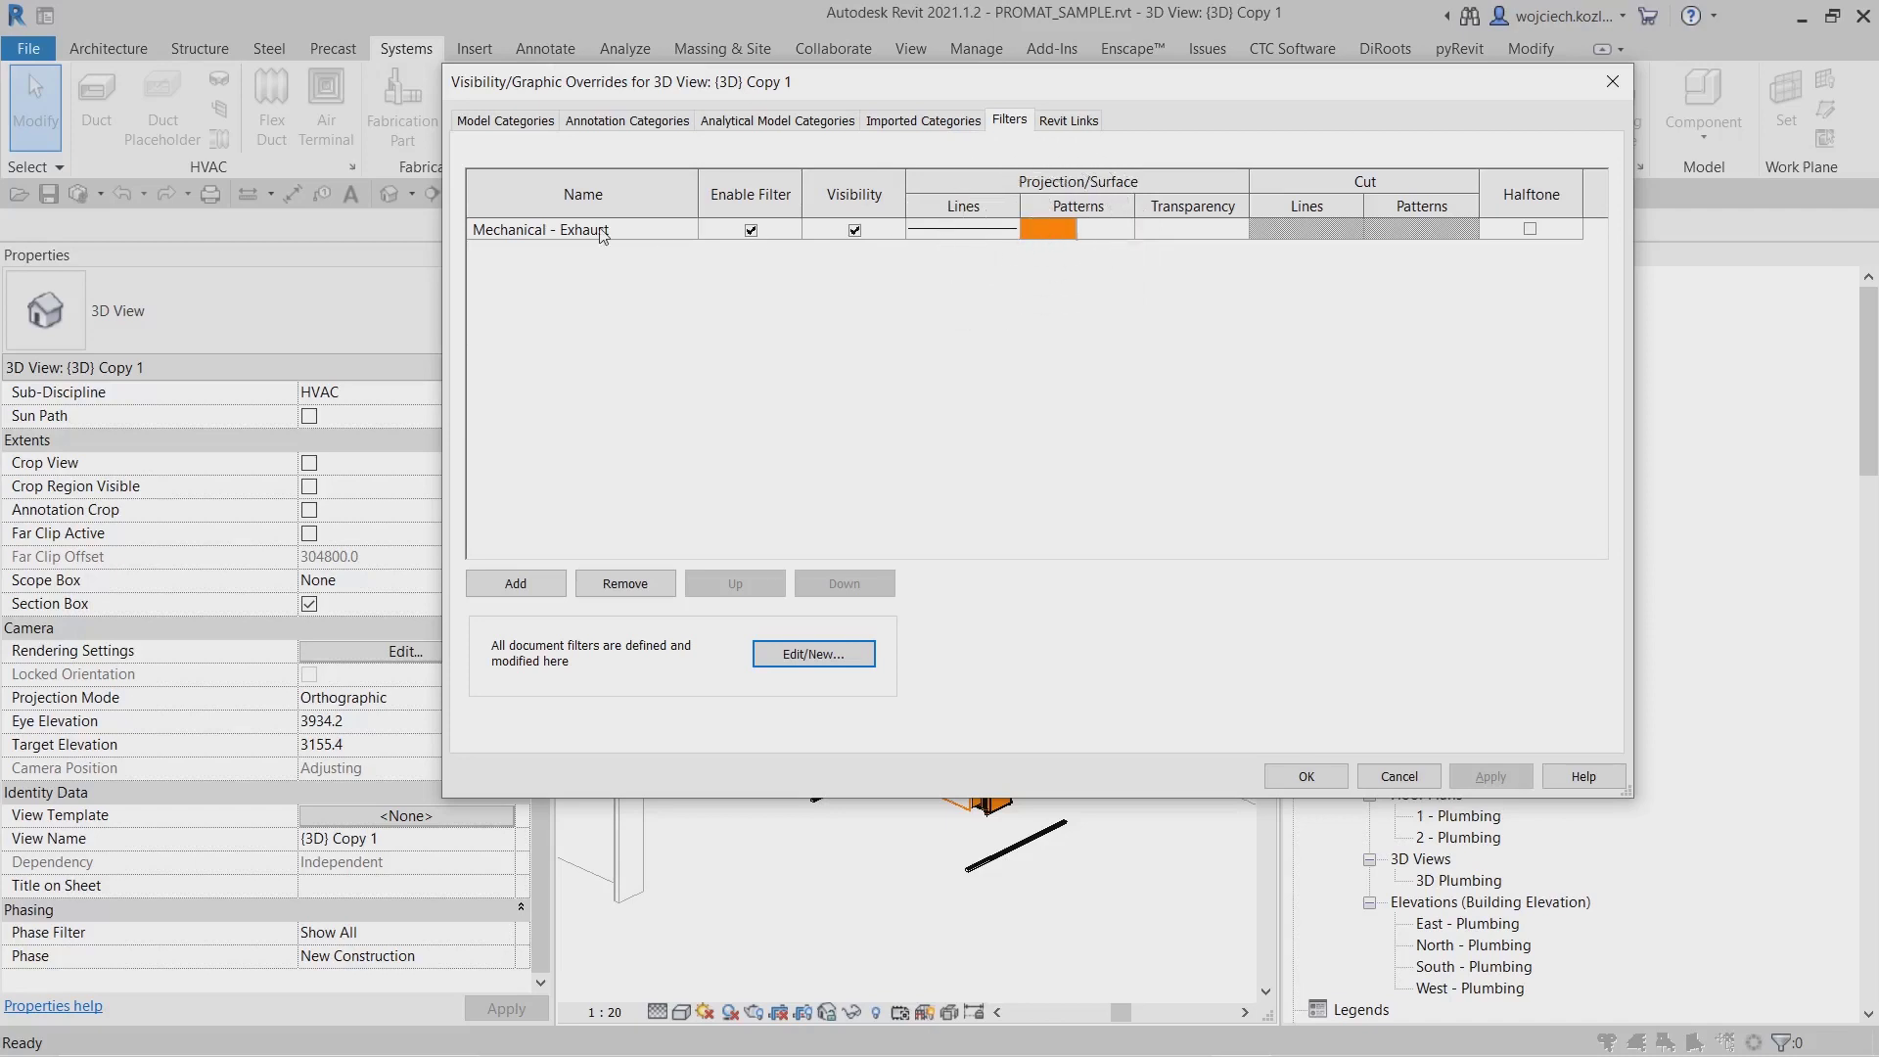
Close the view's visibility overrides and examine the types of the long main duct, its tee and the neighbouring fitting.
{"action": "left_click", "coordinate": [1306, 778]}
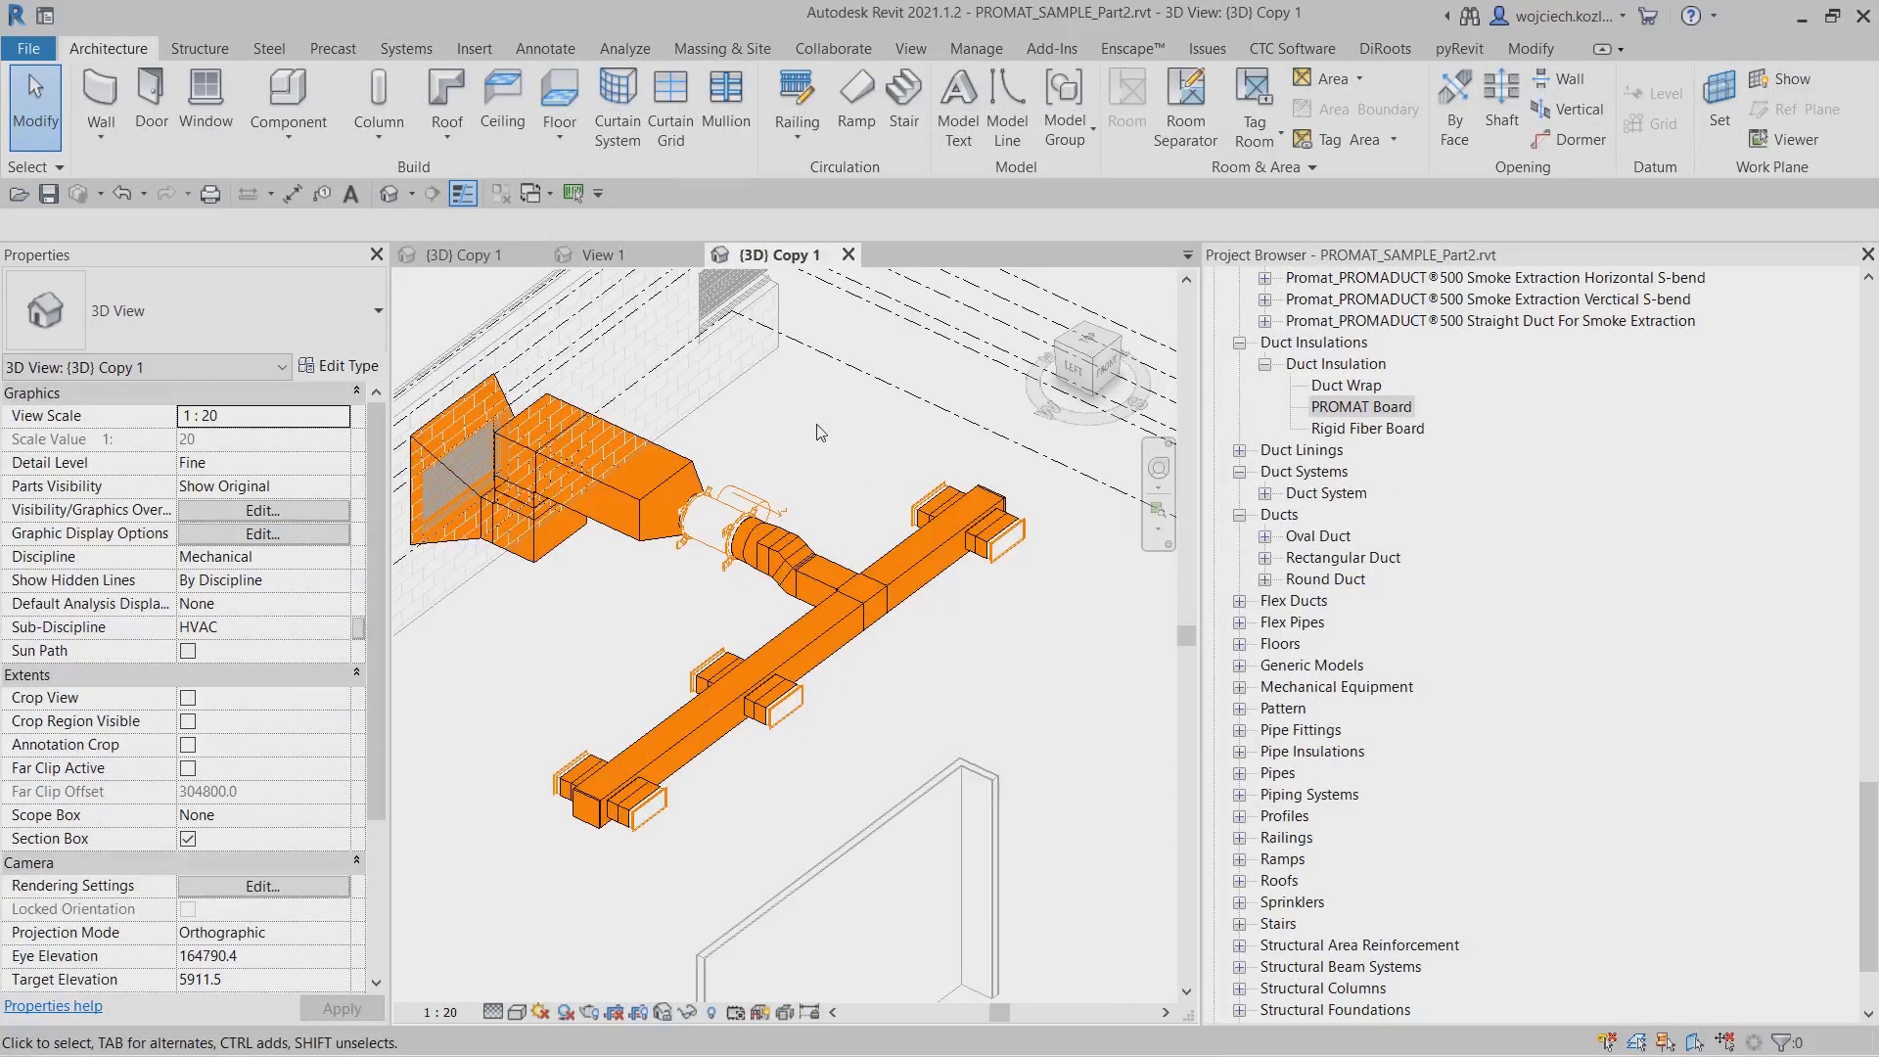
{"action": "scroll", "coordinate": [858, 458], "scroll_direction": "up", "scroll_amount": 2}
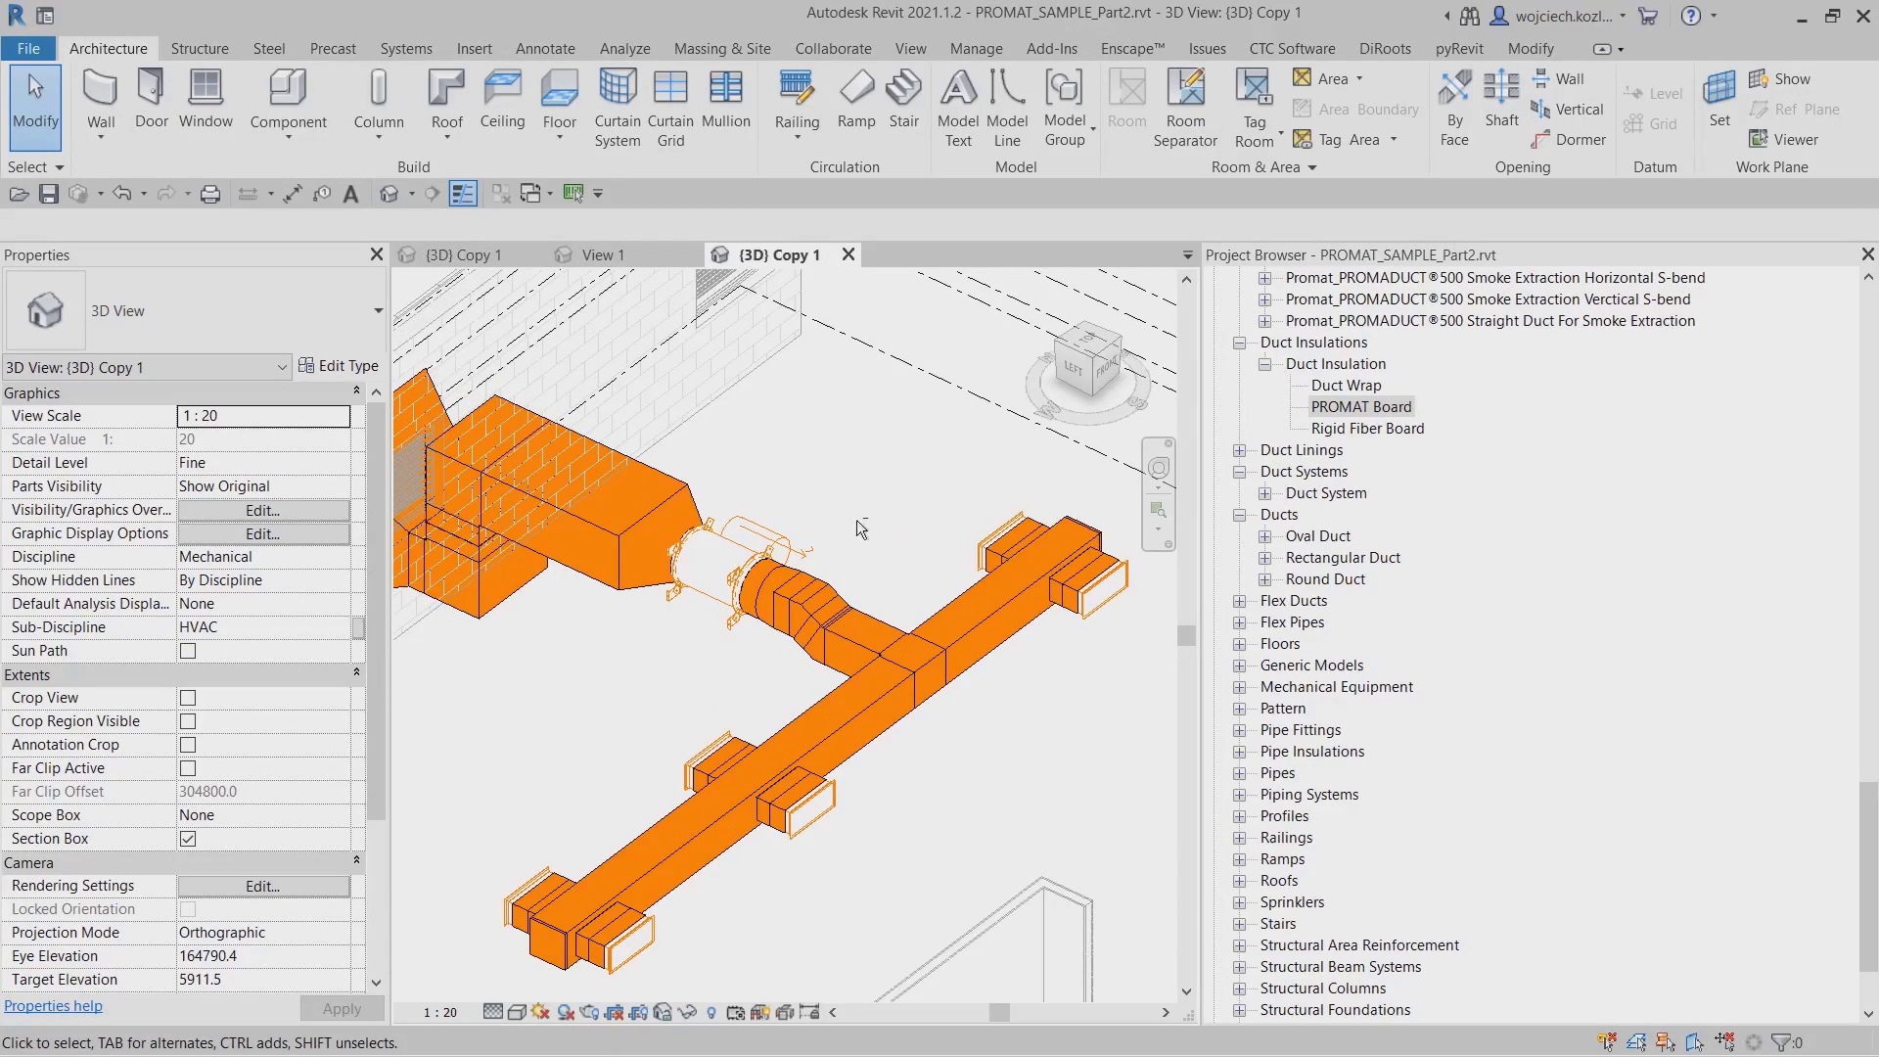
{"action": "middle_click_drag", "start_coordinate": [857, 521], "coordinate": [882, 535], "text": "shift"}
{"action": "scroll", "coordinate": [865, 557], "scroll_direction": "down", "scroll_amount": 1}
{"action": "scroll", "coordinate": [865, 753], "scroll_direction": "up", "scroll_amount": 1}
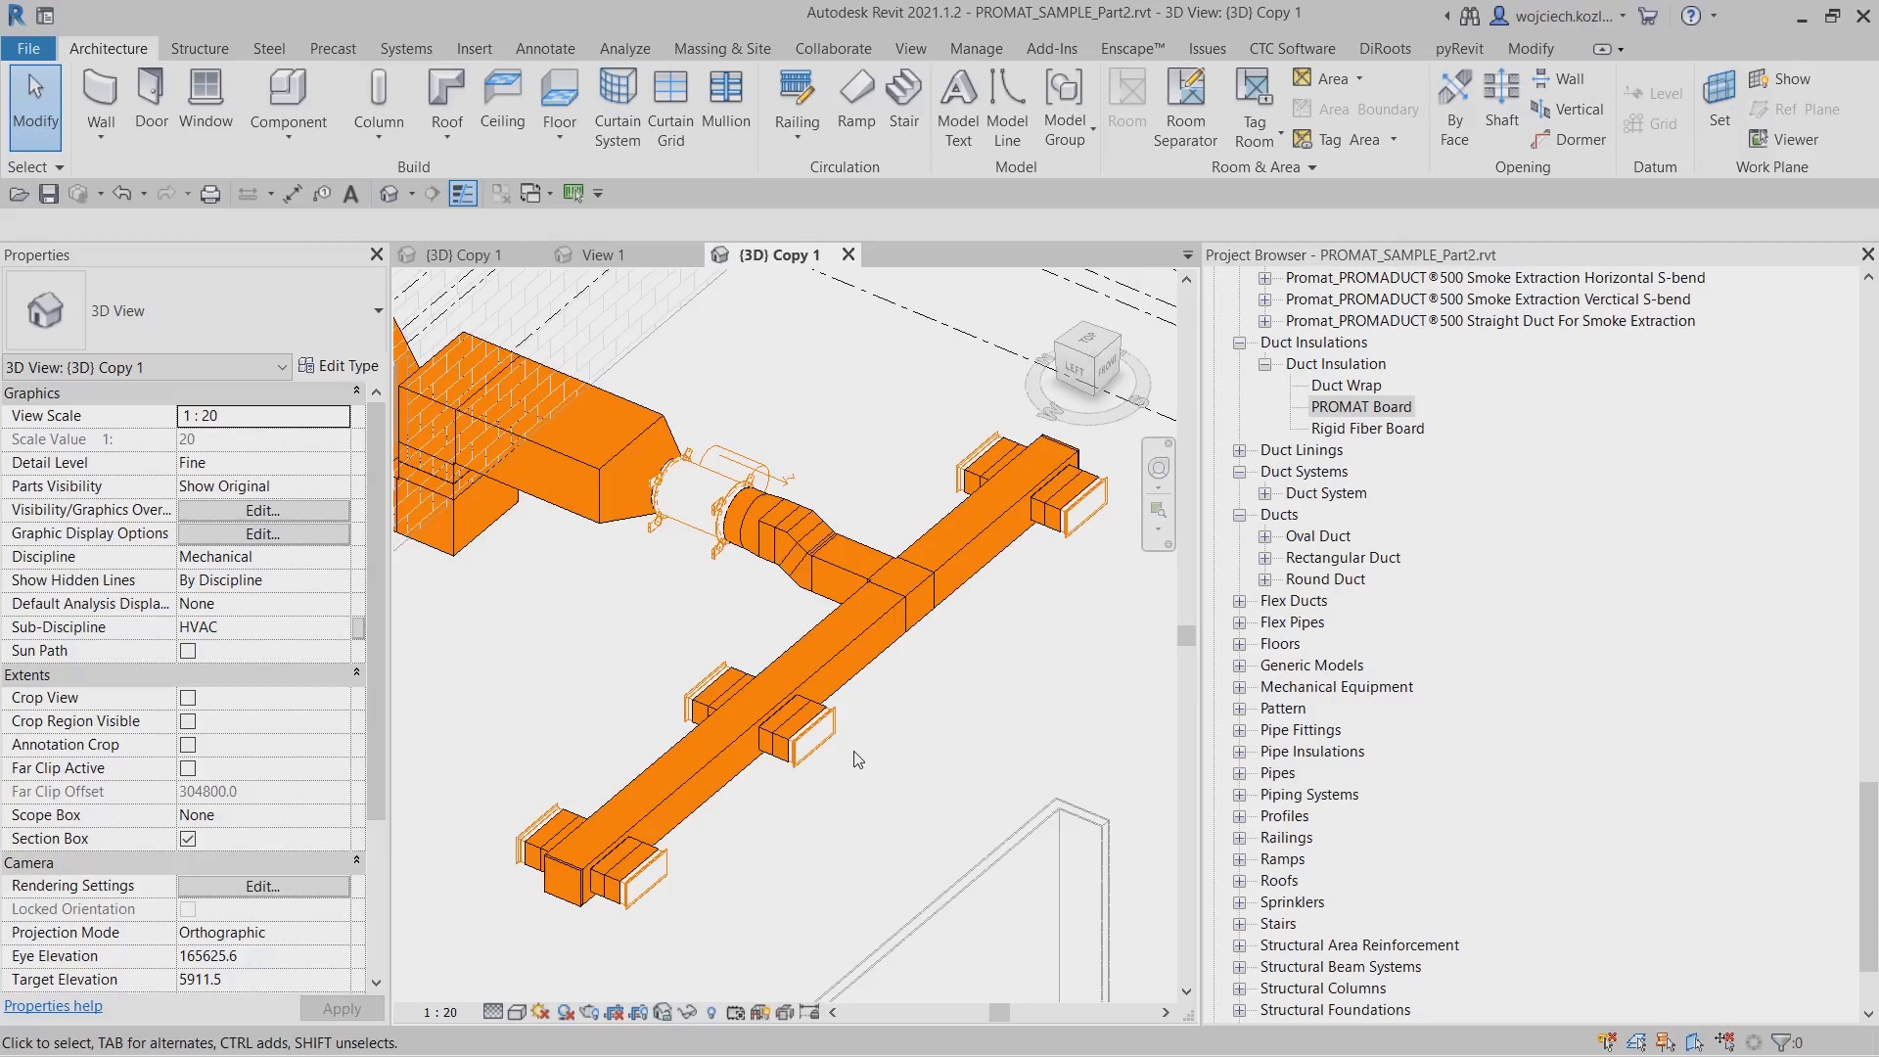
{"action": "left_click", "coordinate": [798, 636]}
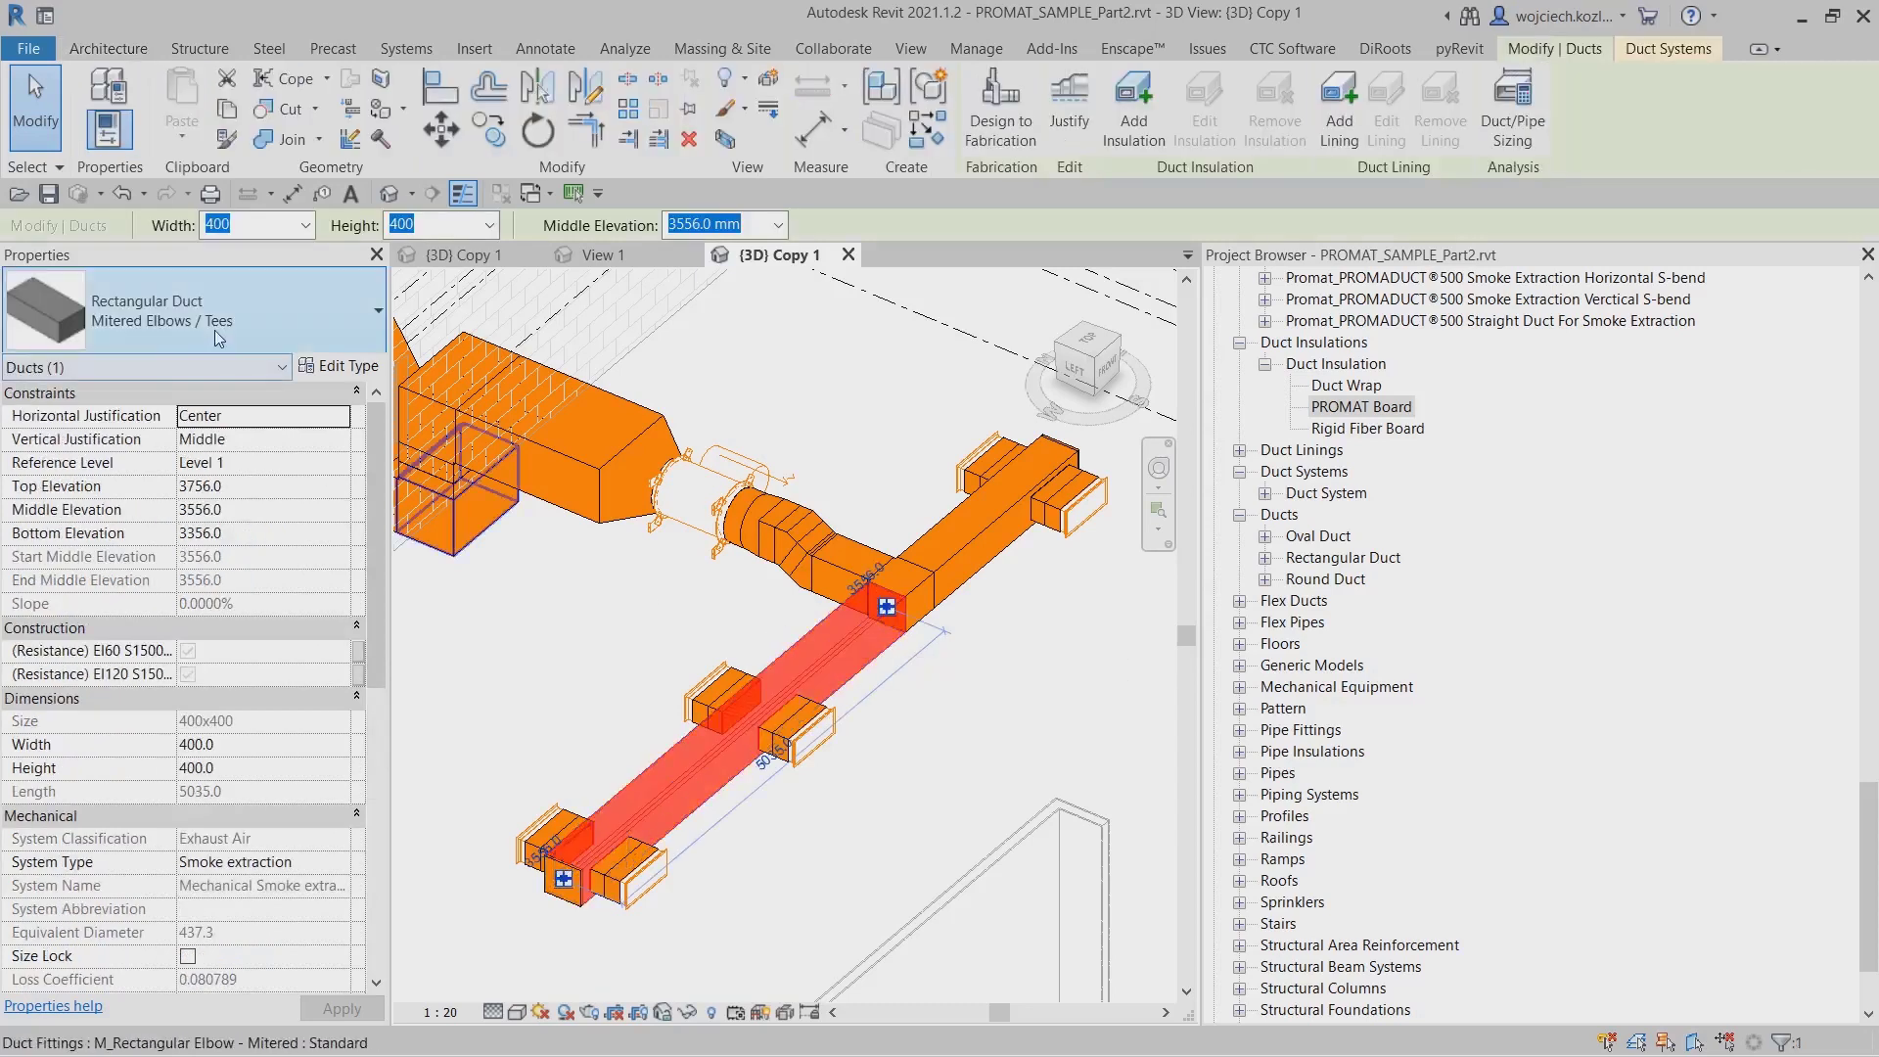
{"action": "left_click", "coordinate": [915, 587]}
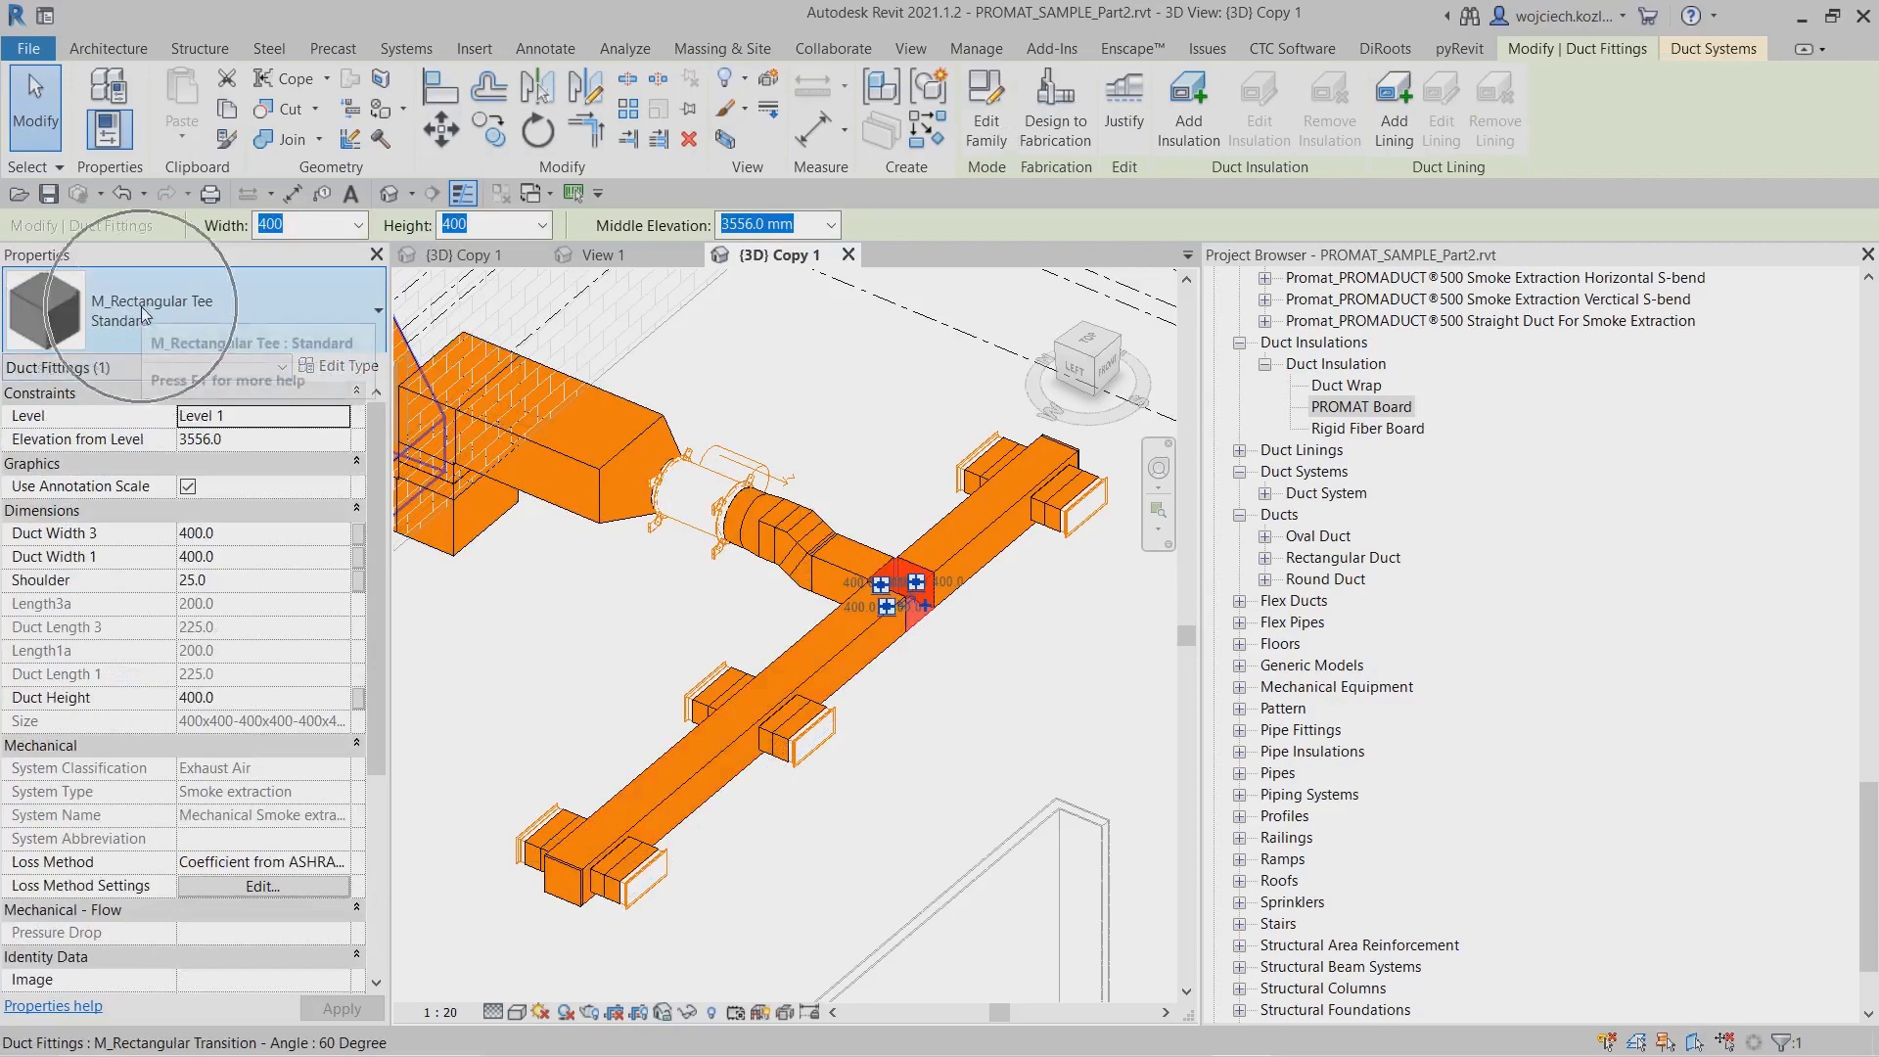
{"action": "left_click", "coordinate": [796, 611]}
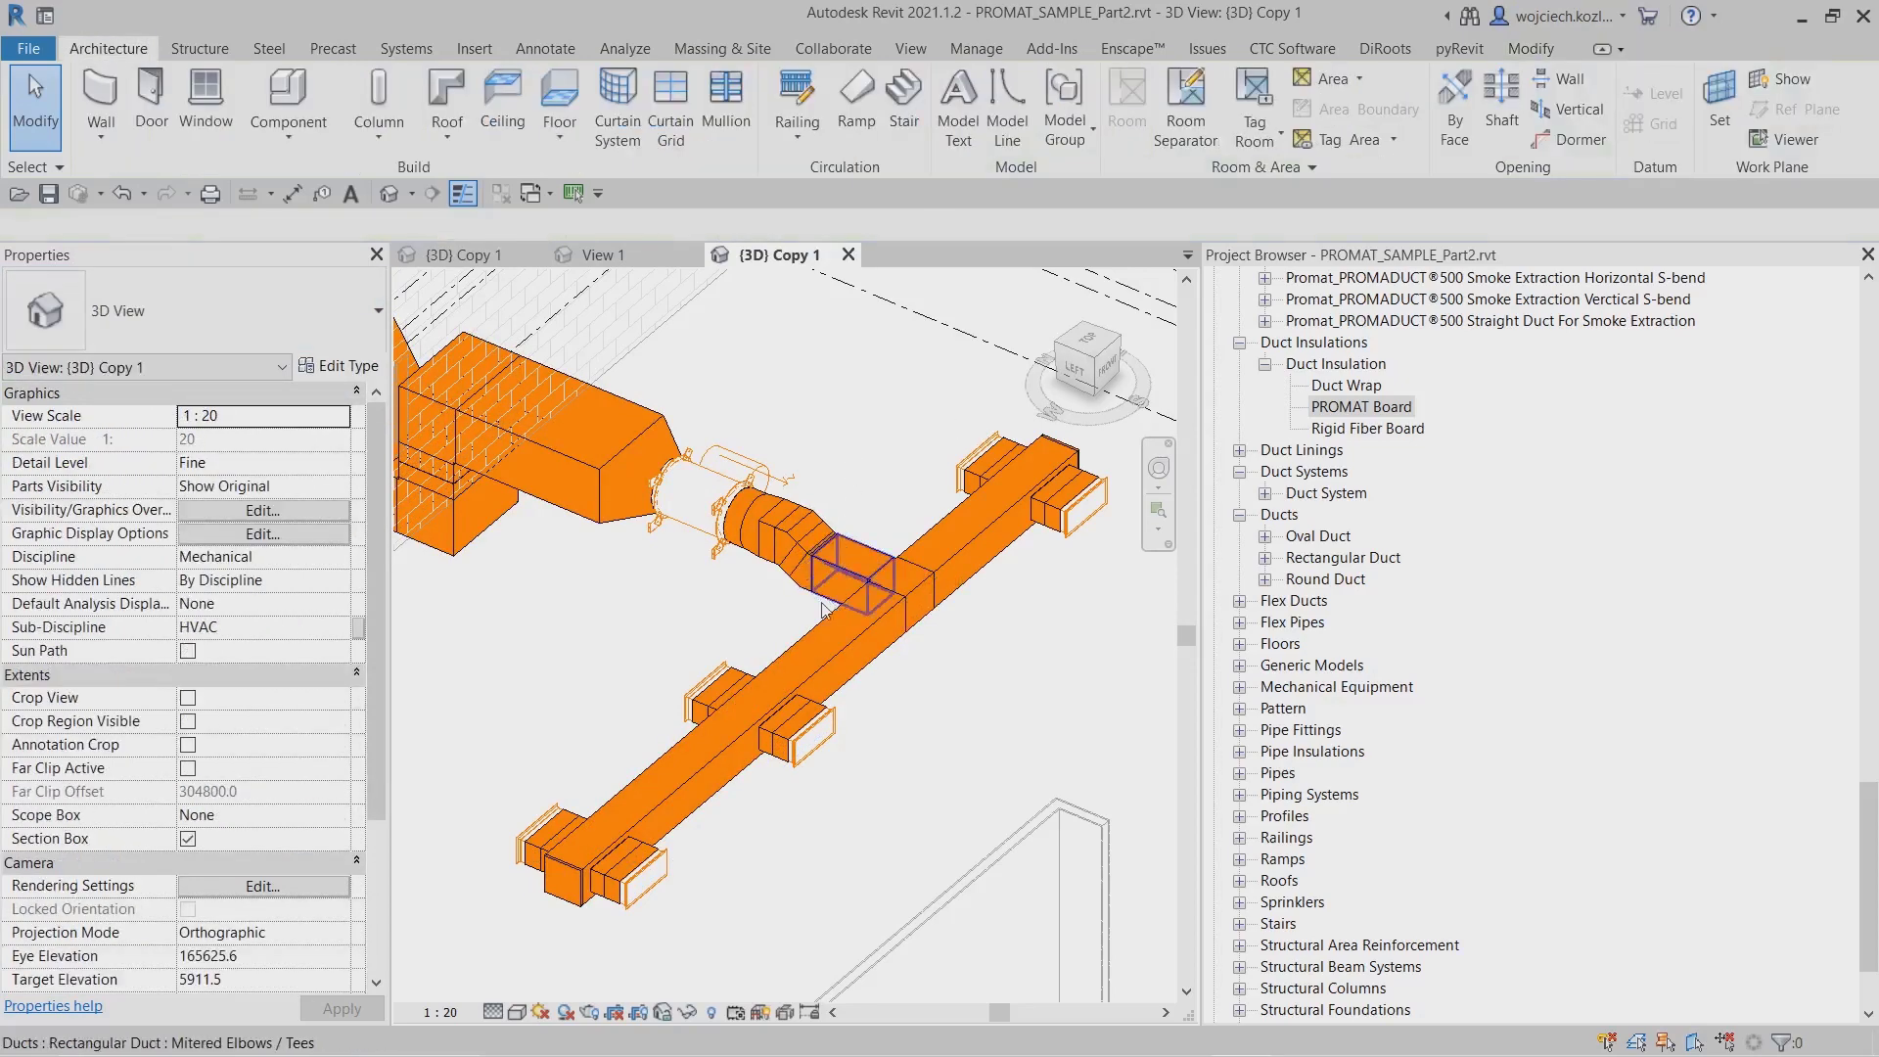
Pull the short duct between the tee and the fan-side transition back from the transition, leaving it about 460 mm long.
{"action": "scroll", "coordinate": [796, 611], "scroll_direction": "up", "scroll_amount": 2}
{"action": "left_click", "coordinate": [891, 548]}
{"action": "scroll", "coordinate": [886, 538], "scroll_direction": "up", "scroll_amount": 3}
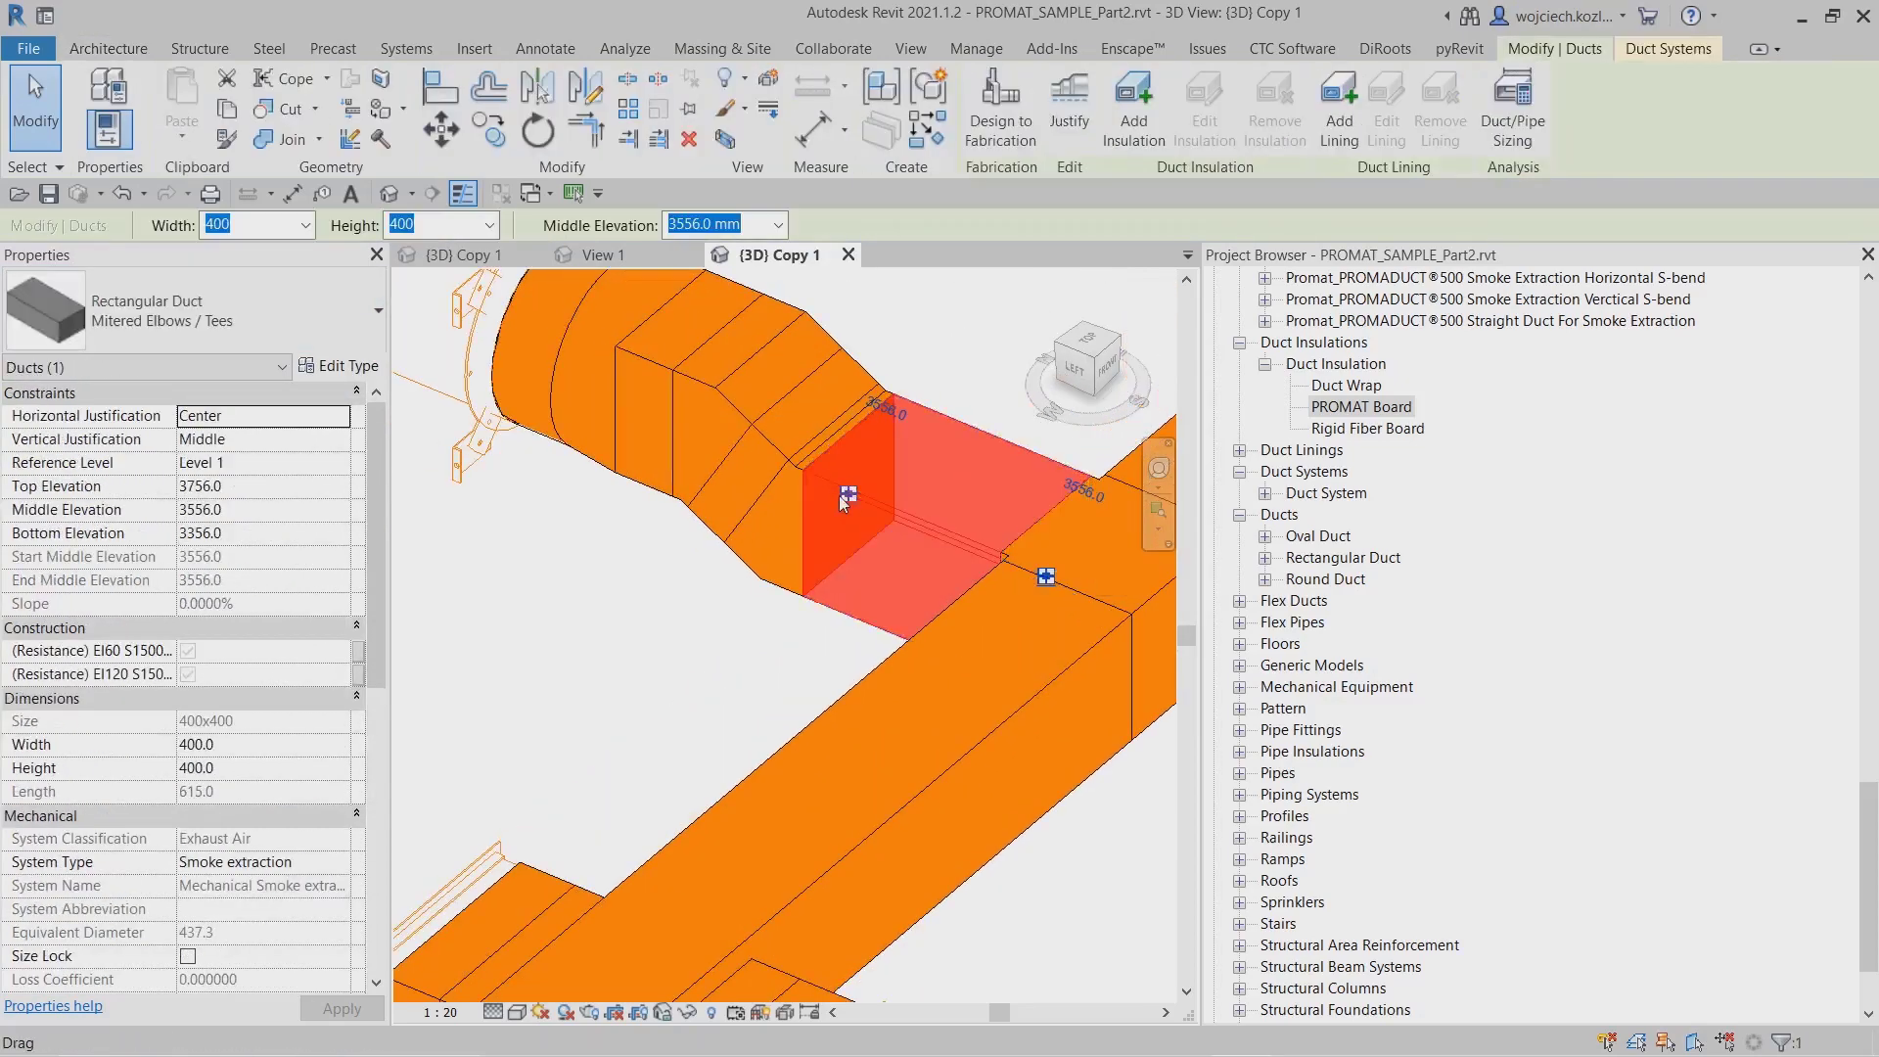
{"action": "left_click_drag", "start_coordinate": [875, 503], "coordinate": [900, 507]}
{"action": "left_click_drag", "start_coordinate": [917, 338], "coordinate": [924, 357]}
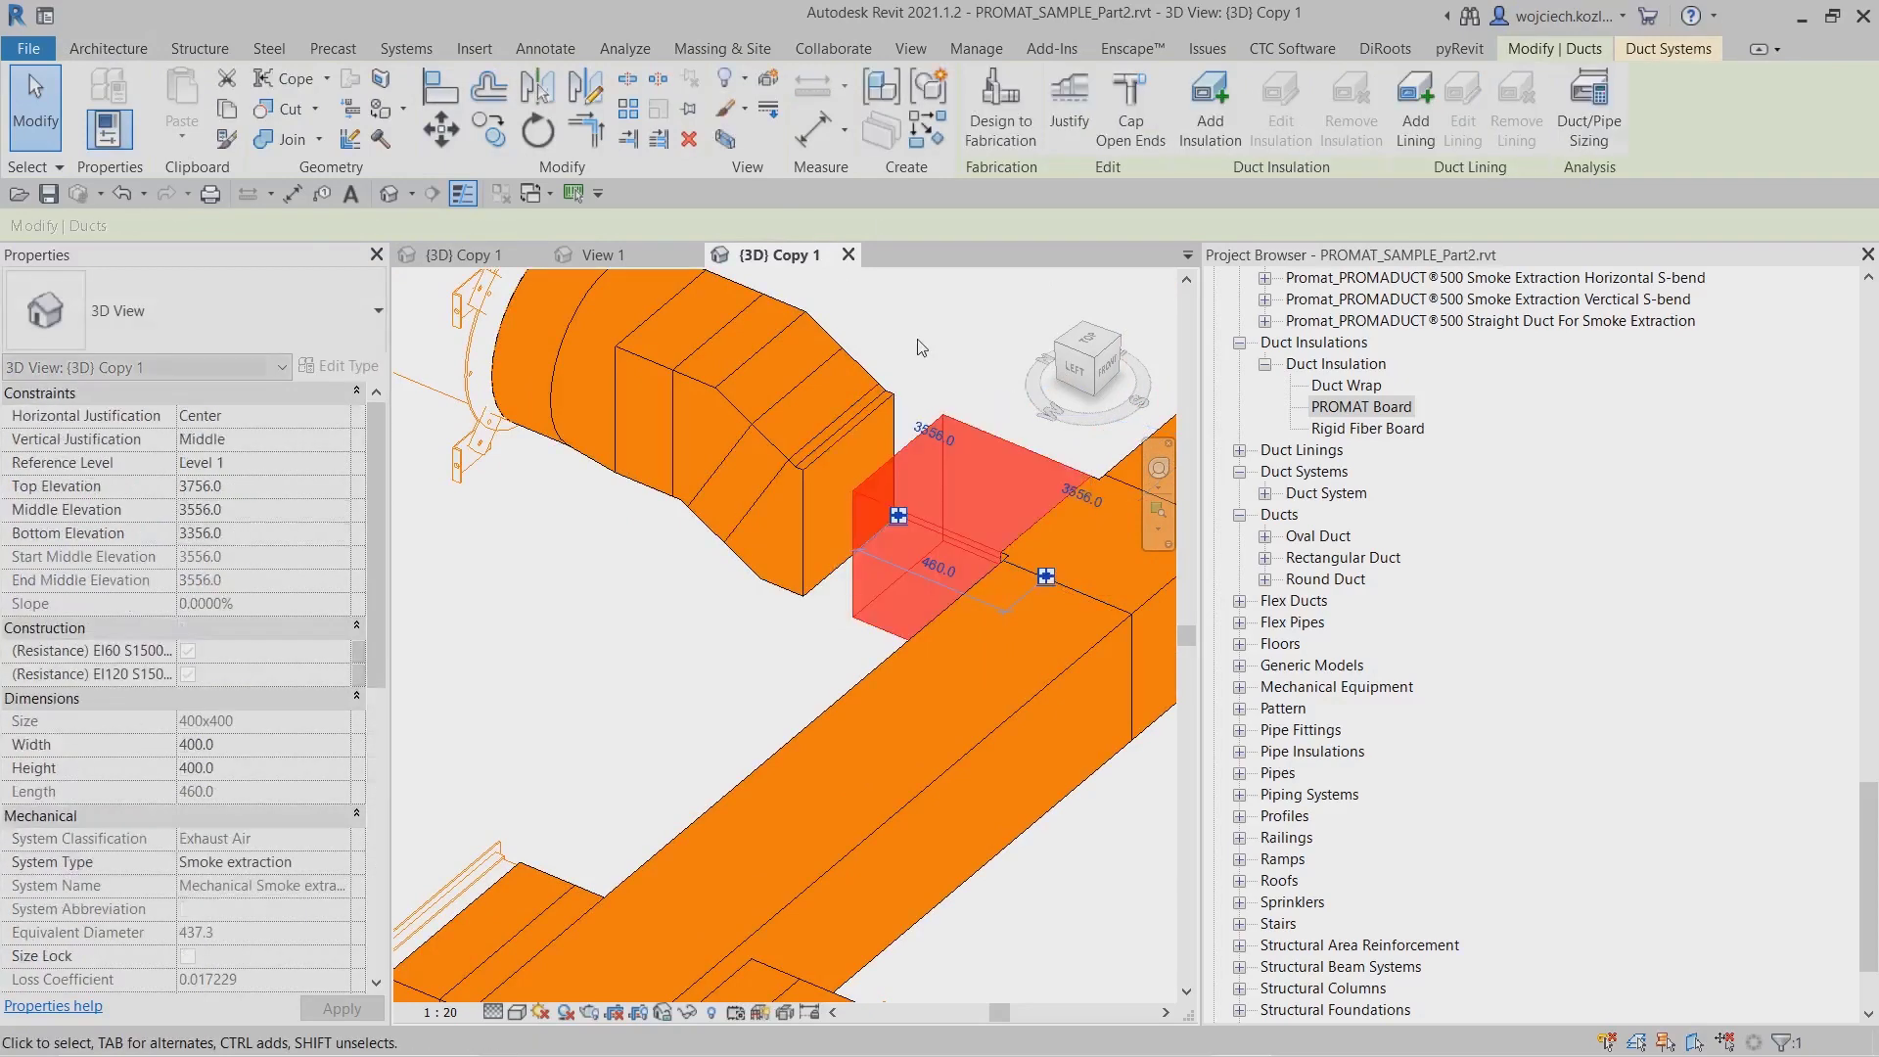
Delete the rectangular takeoffs of all six outlet branches and the end caps on both ends of the main duct.
{"action": "scroll", "coordinate": [965, 394], "scroll_direction": "down", "scroll_amount": 3}
{"action": "middle_click_drag", "start_coordinate": [965, 394], "coordinate": [695, 397]}
{"action": "scroll", "coordinate": [837, 406], "scroll_direction": "up", "scroll_amount": 3}
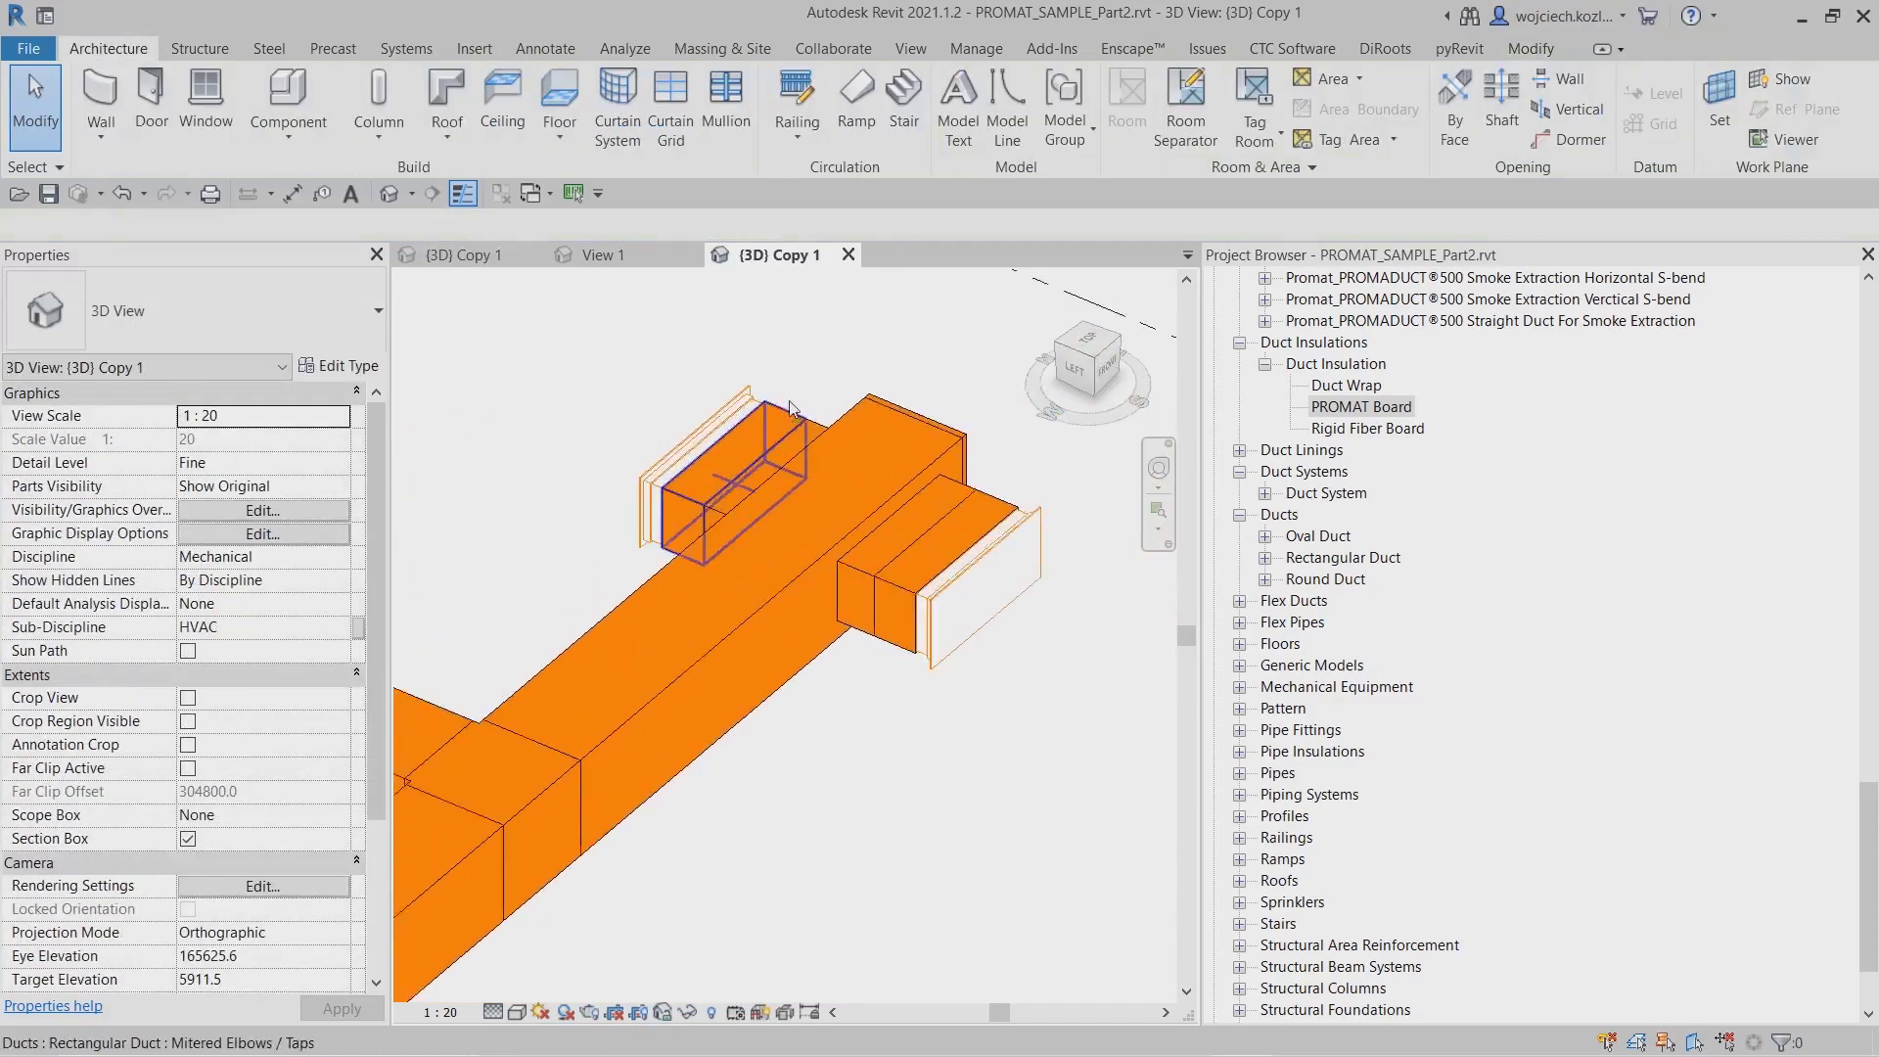
{"action": "left_click", "coordinate": [830, 421]}
{"action": "left_click", "coordinate": [877, 595], "text": "ctrl"}
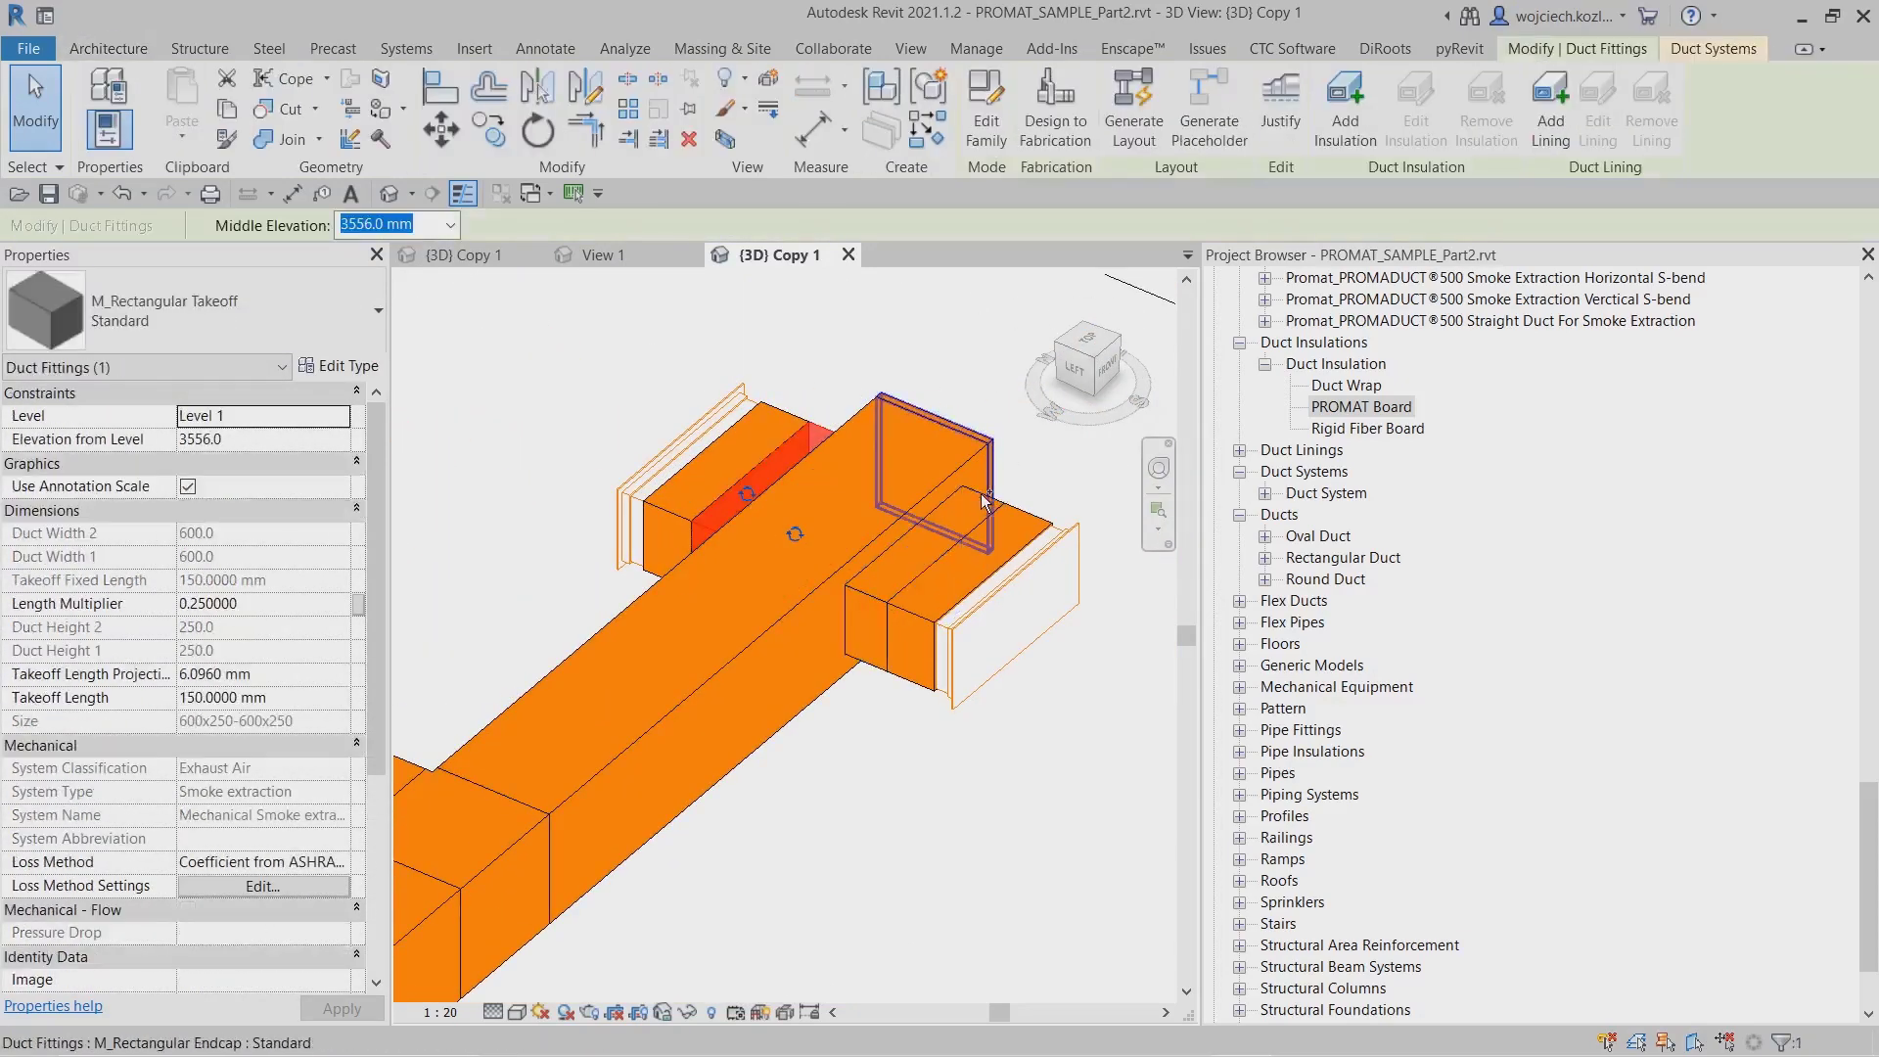
{"action": "left_click", "coordinate": [877, 595], "text": "ctrl"}
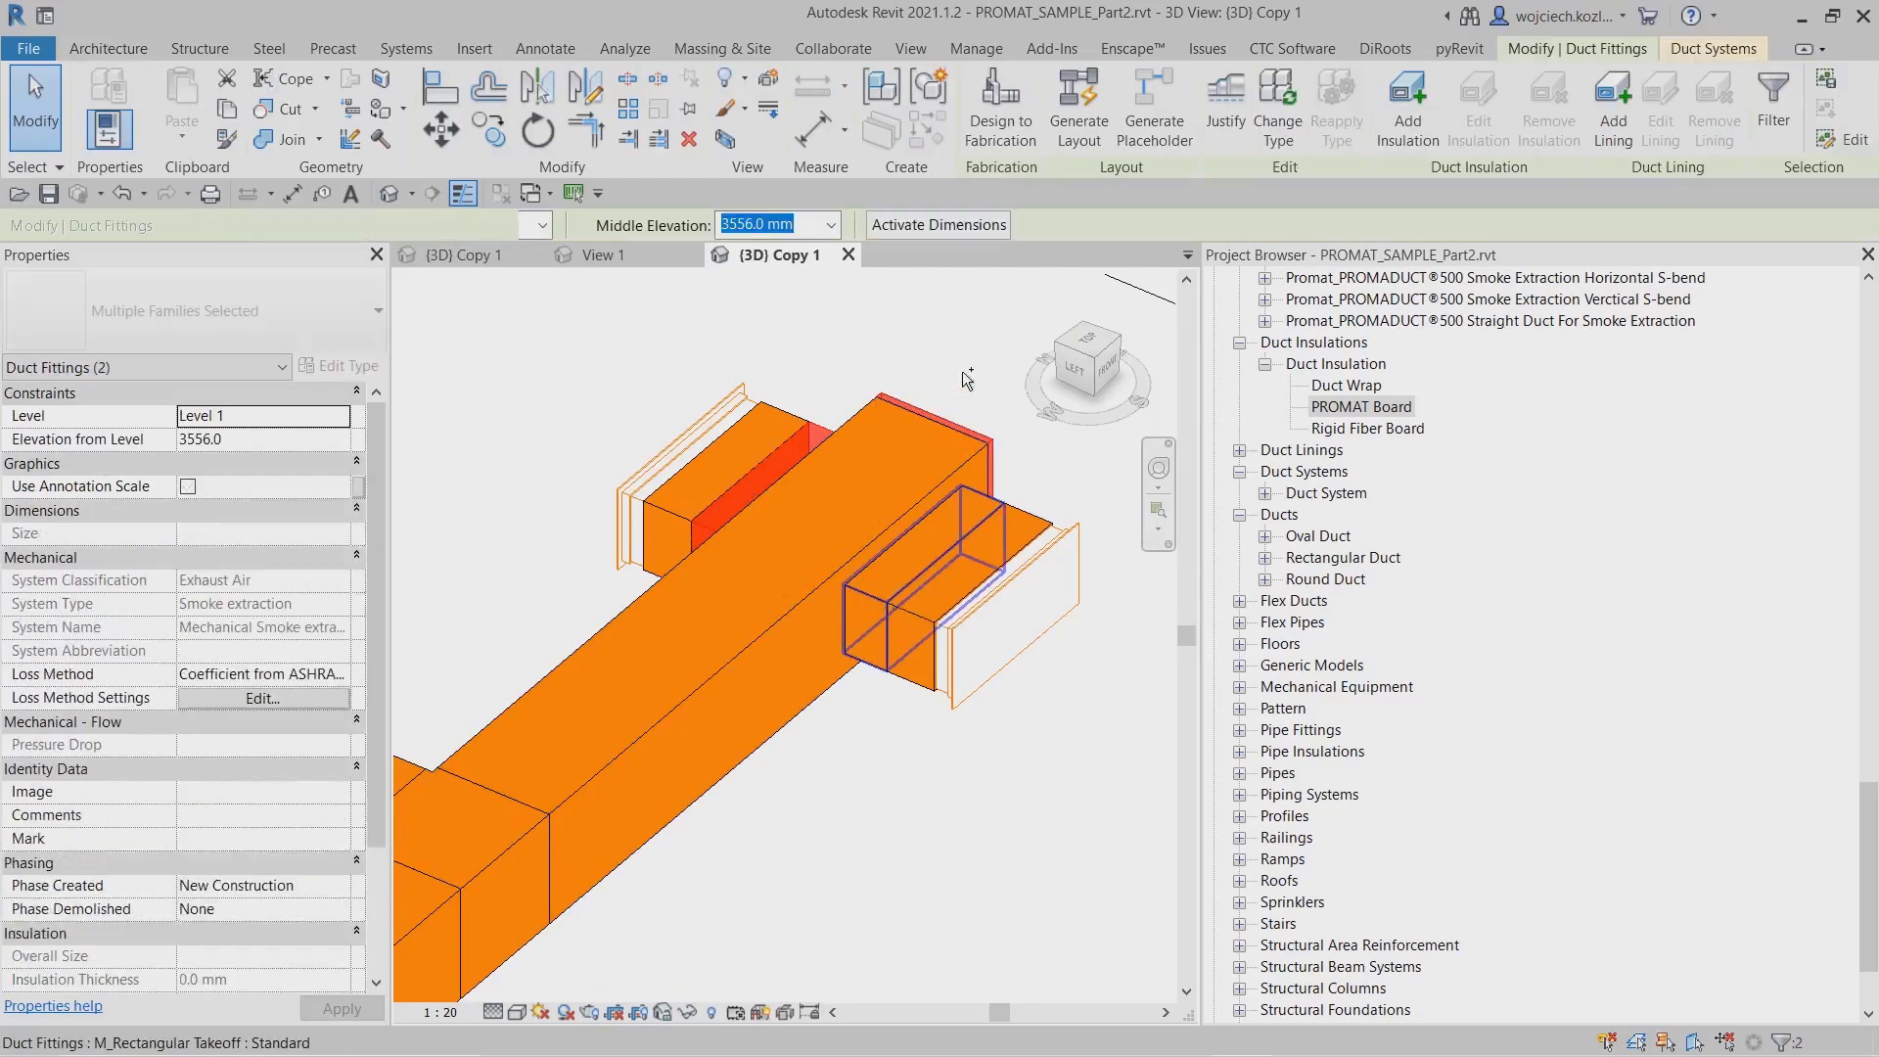
{"action": "scroll", "coordinate": [969, 368], "scroll_direction": "down", "scroll_amount": 3}
{"action": "scroll", "coordinate": [732, 577], "scroll_direction": "up", "scroll_amount": 2}
{"action": "left_click", "coordinate": [615, 821], "text": "ctrl"}
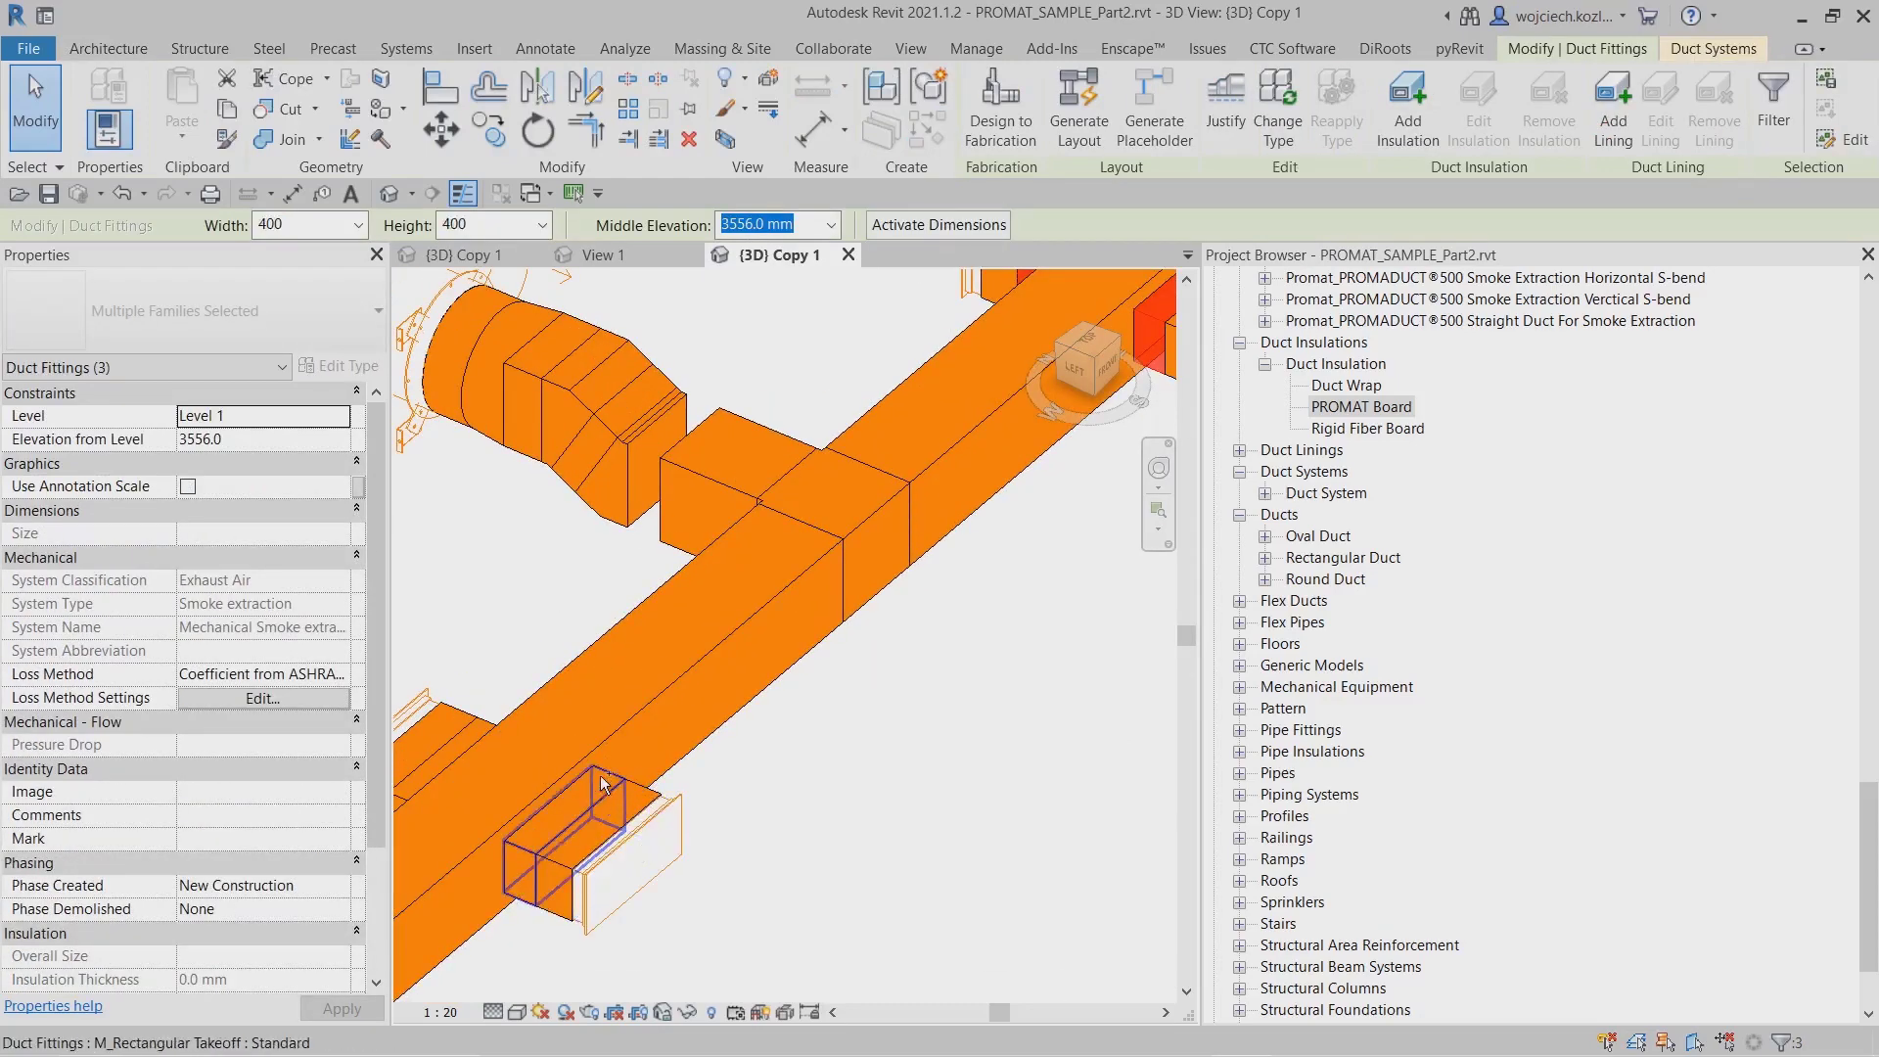
{"action": "scroll", "coordinate": [644, 838], "scroll_direction": "down", "scroll_amount": 2}
{"action": "scroll", "coordinate": [665, 825], "scroll_direction": "up", "scroll_amount": 2}
{"action": "left_click", "coordinate": [693, 796], "text": "ctrl"}
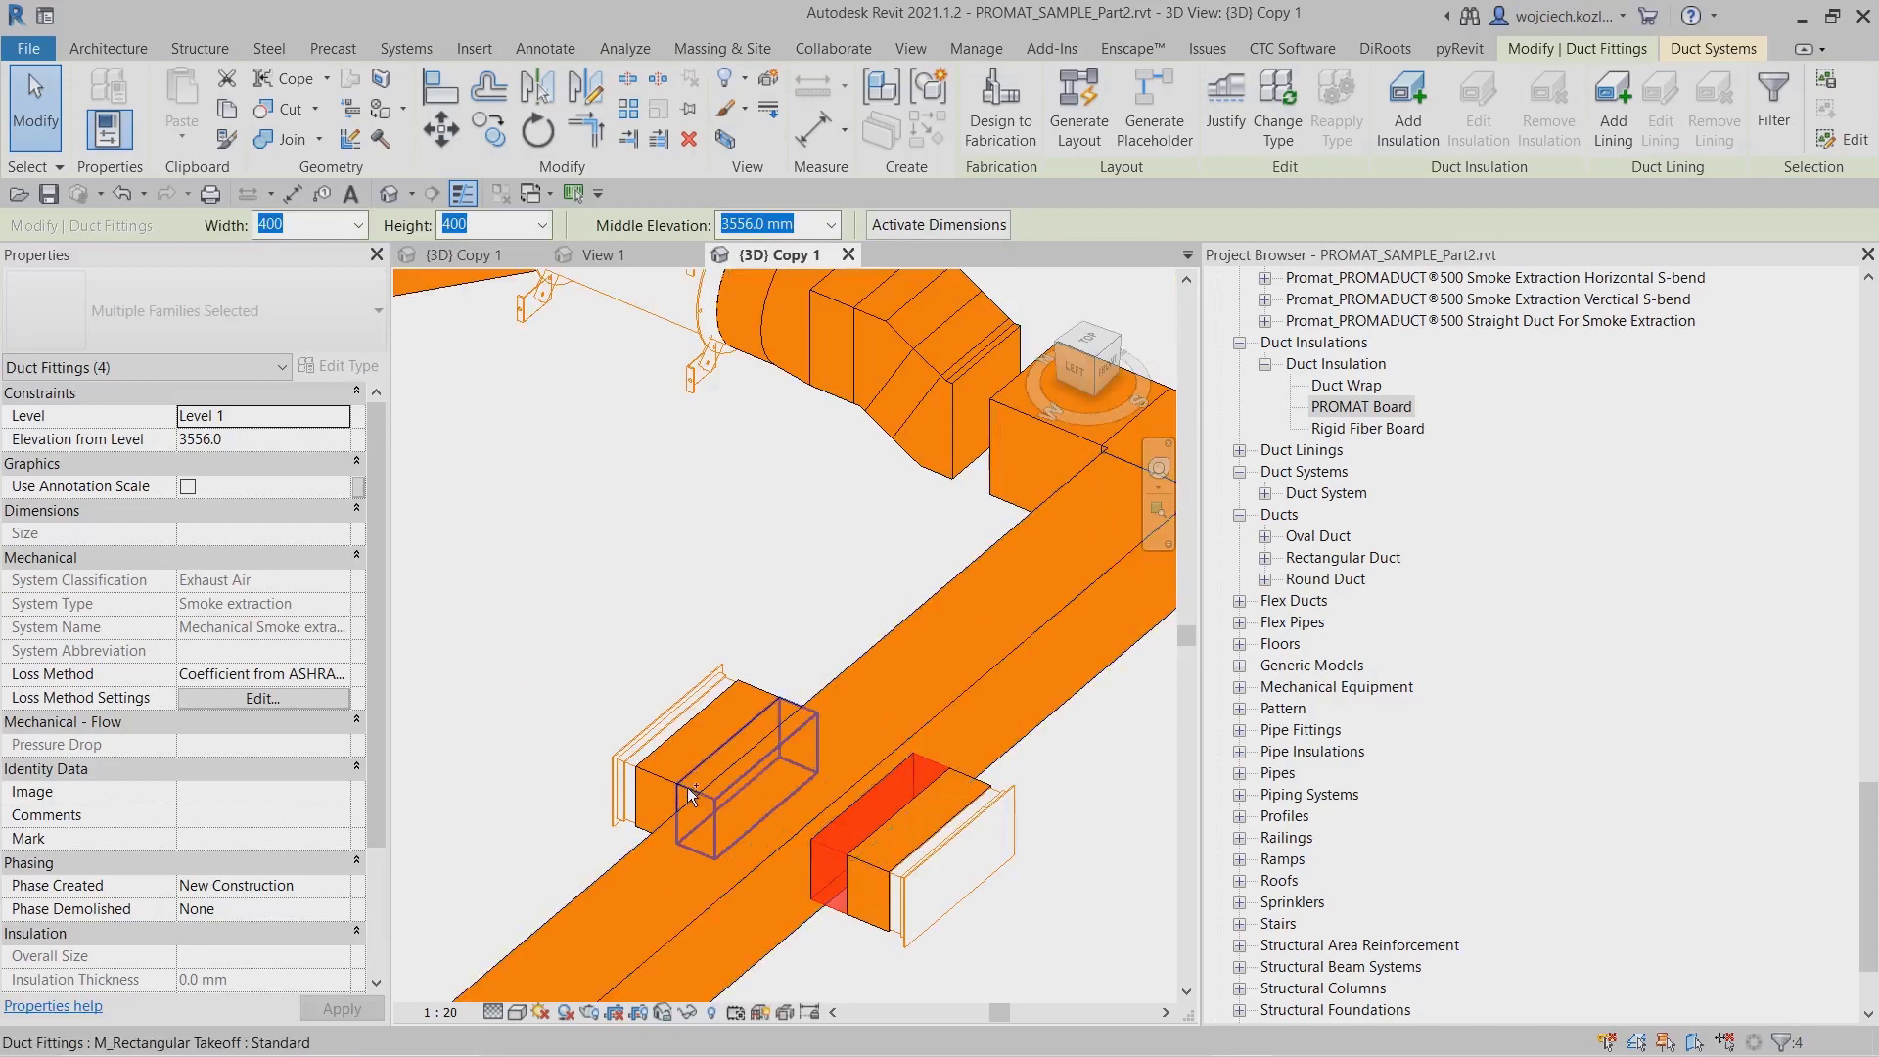
{"action": "scroll", "coordinate": [773, 621], "scroll_direction": "down", "scroll_amount": 2}
{"action": "scroll", "coordinate": [613, 707], "scroll_direction": "up", "scroll_amount": 2}
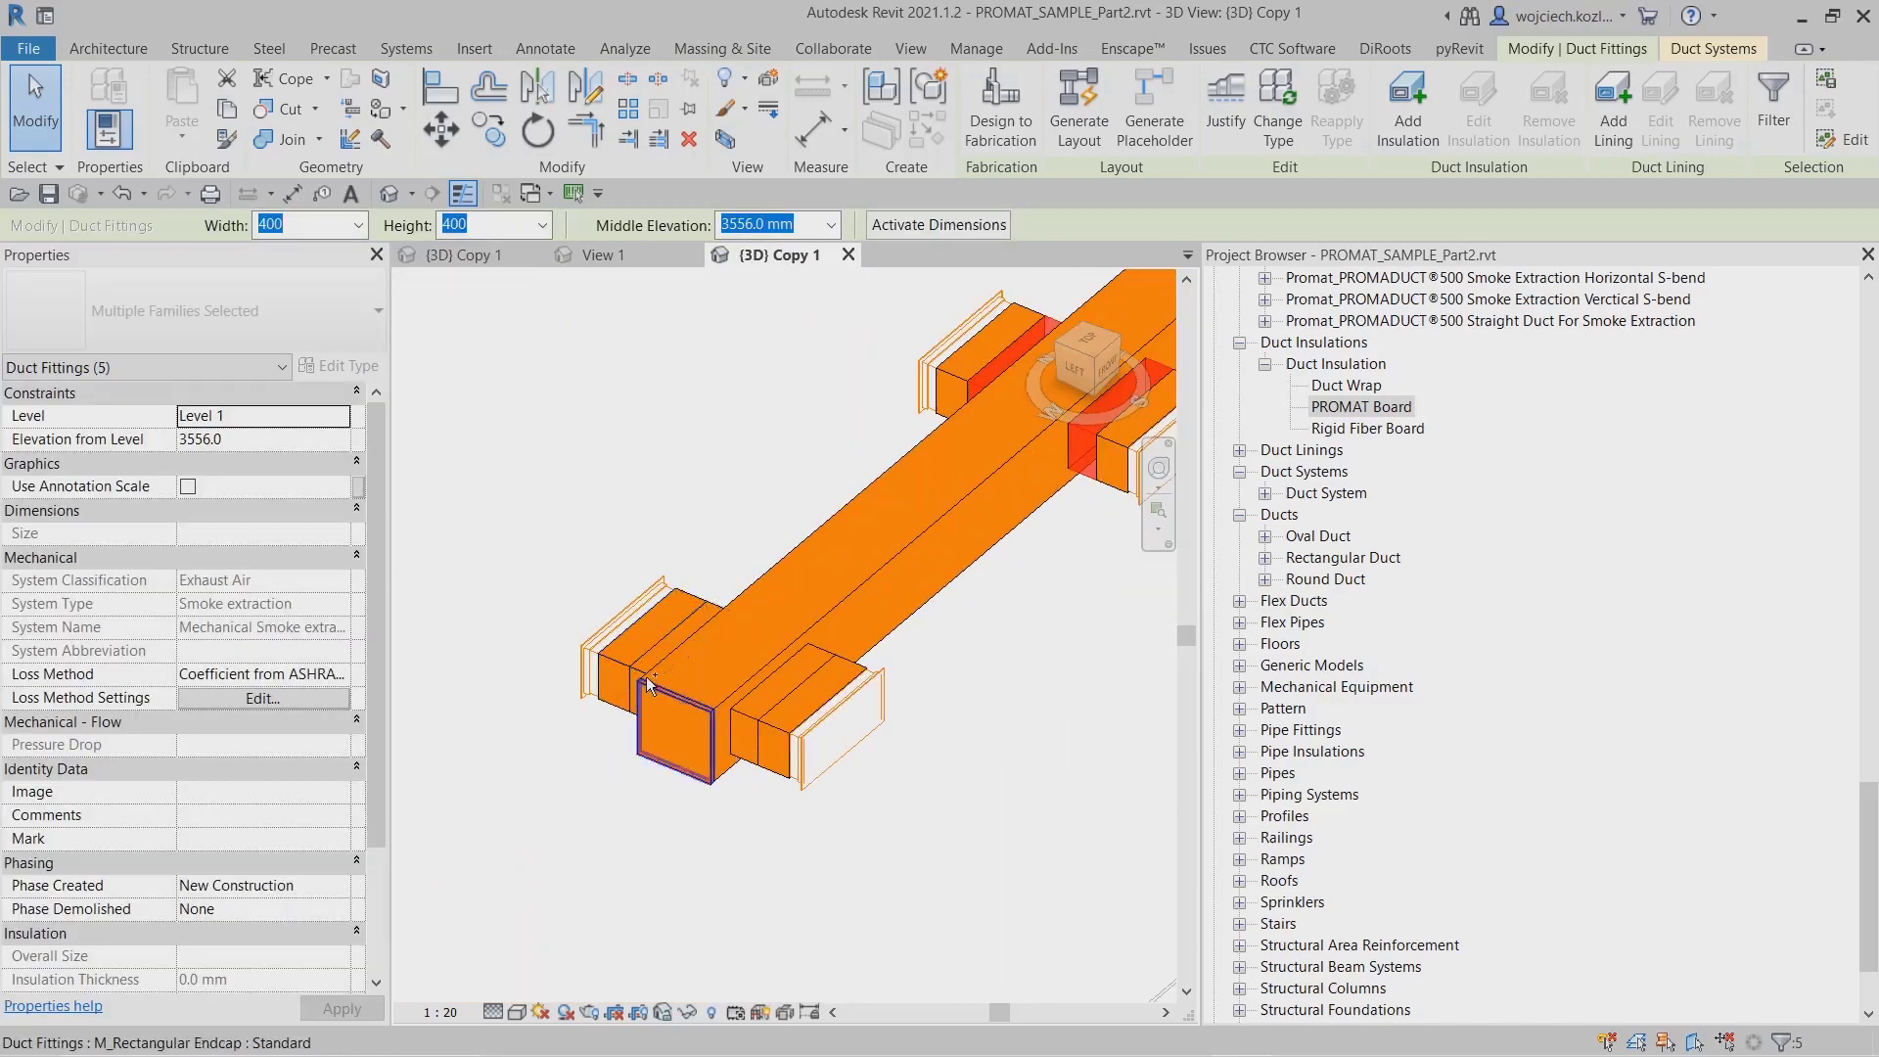
{"action": "left_click", "coordinate": [743, 724], "text": "ctrl"}
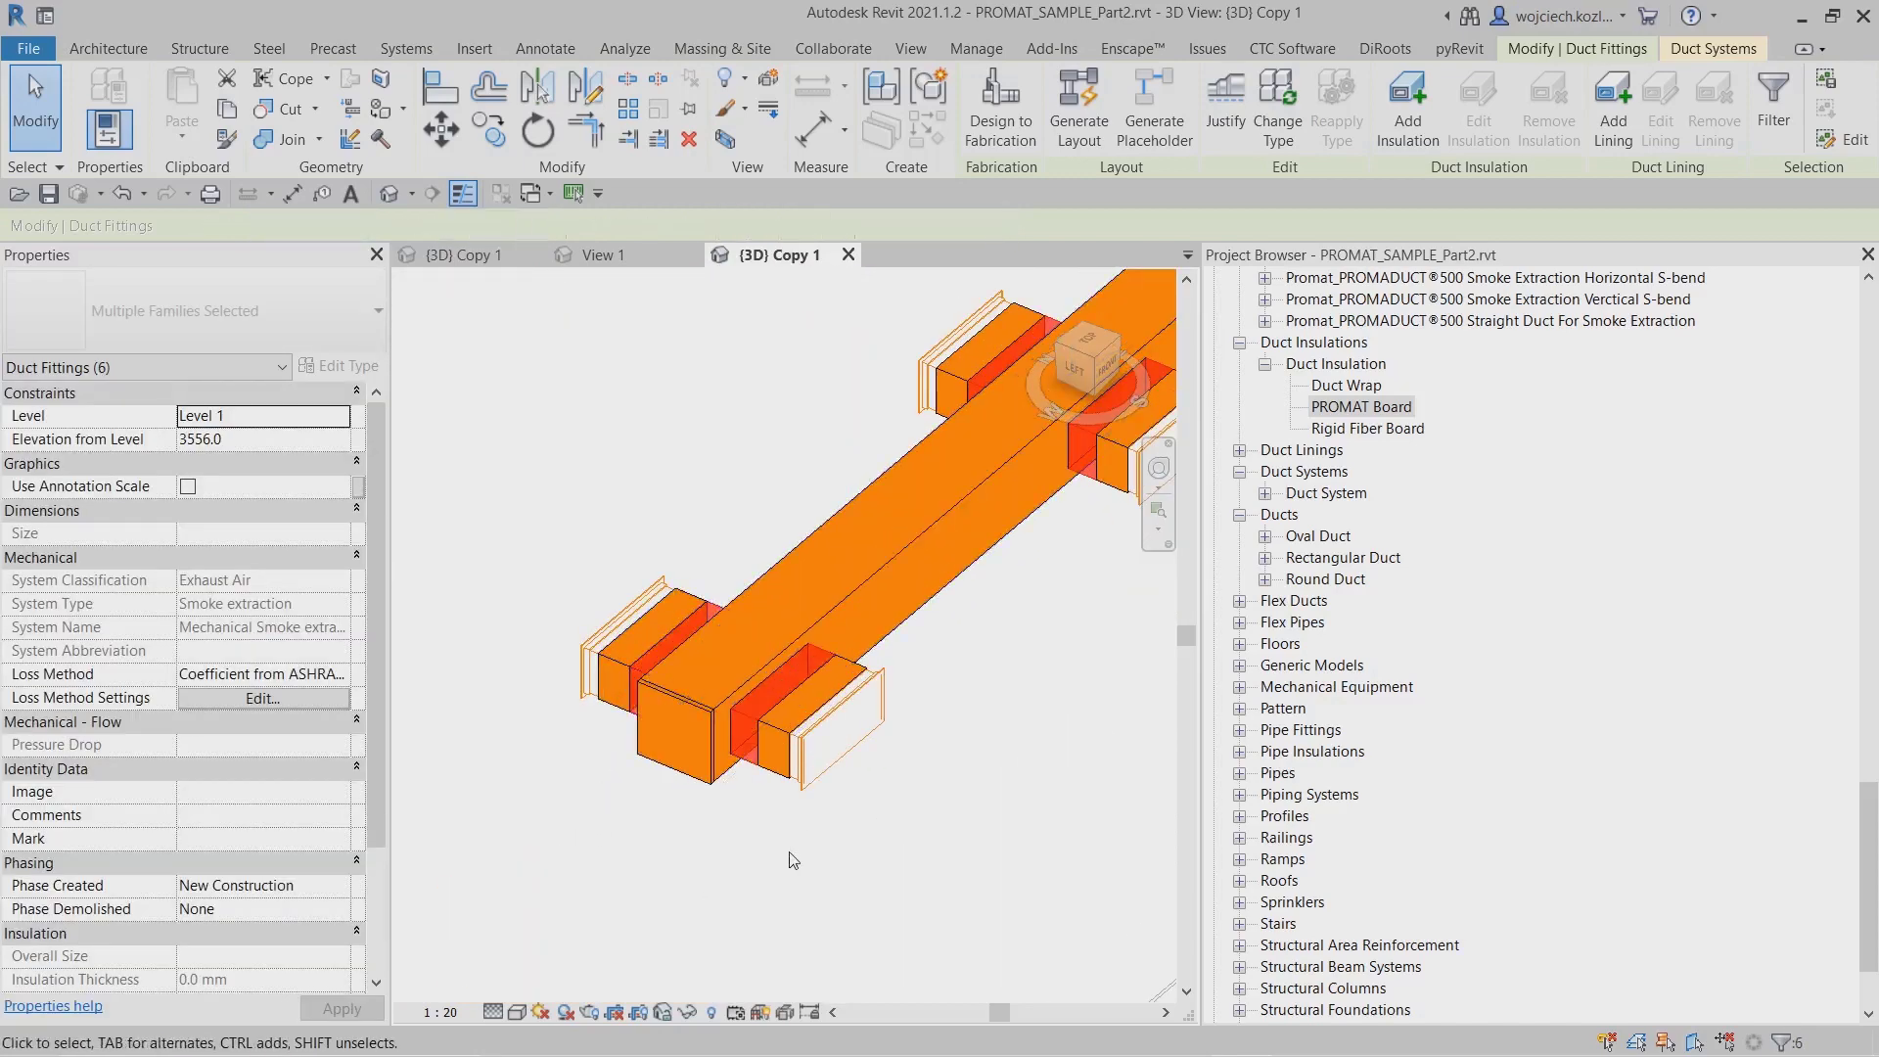
{"action": "key", "text": "Escape"}
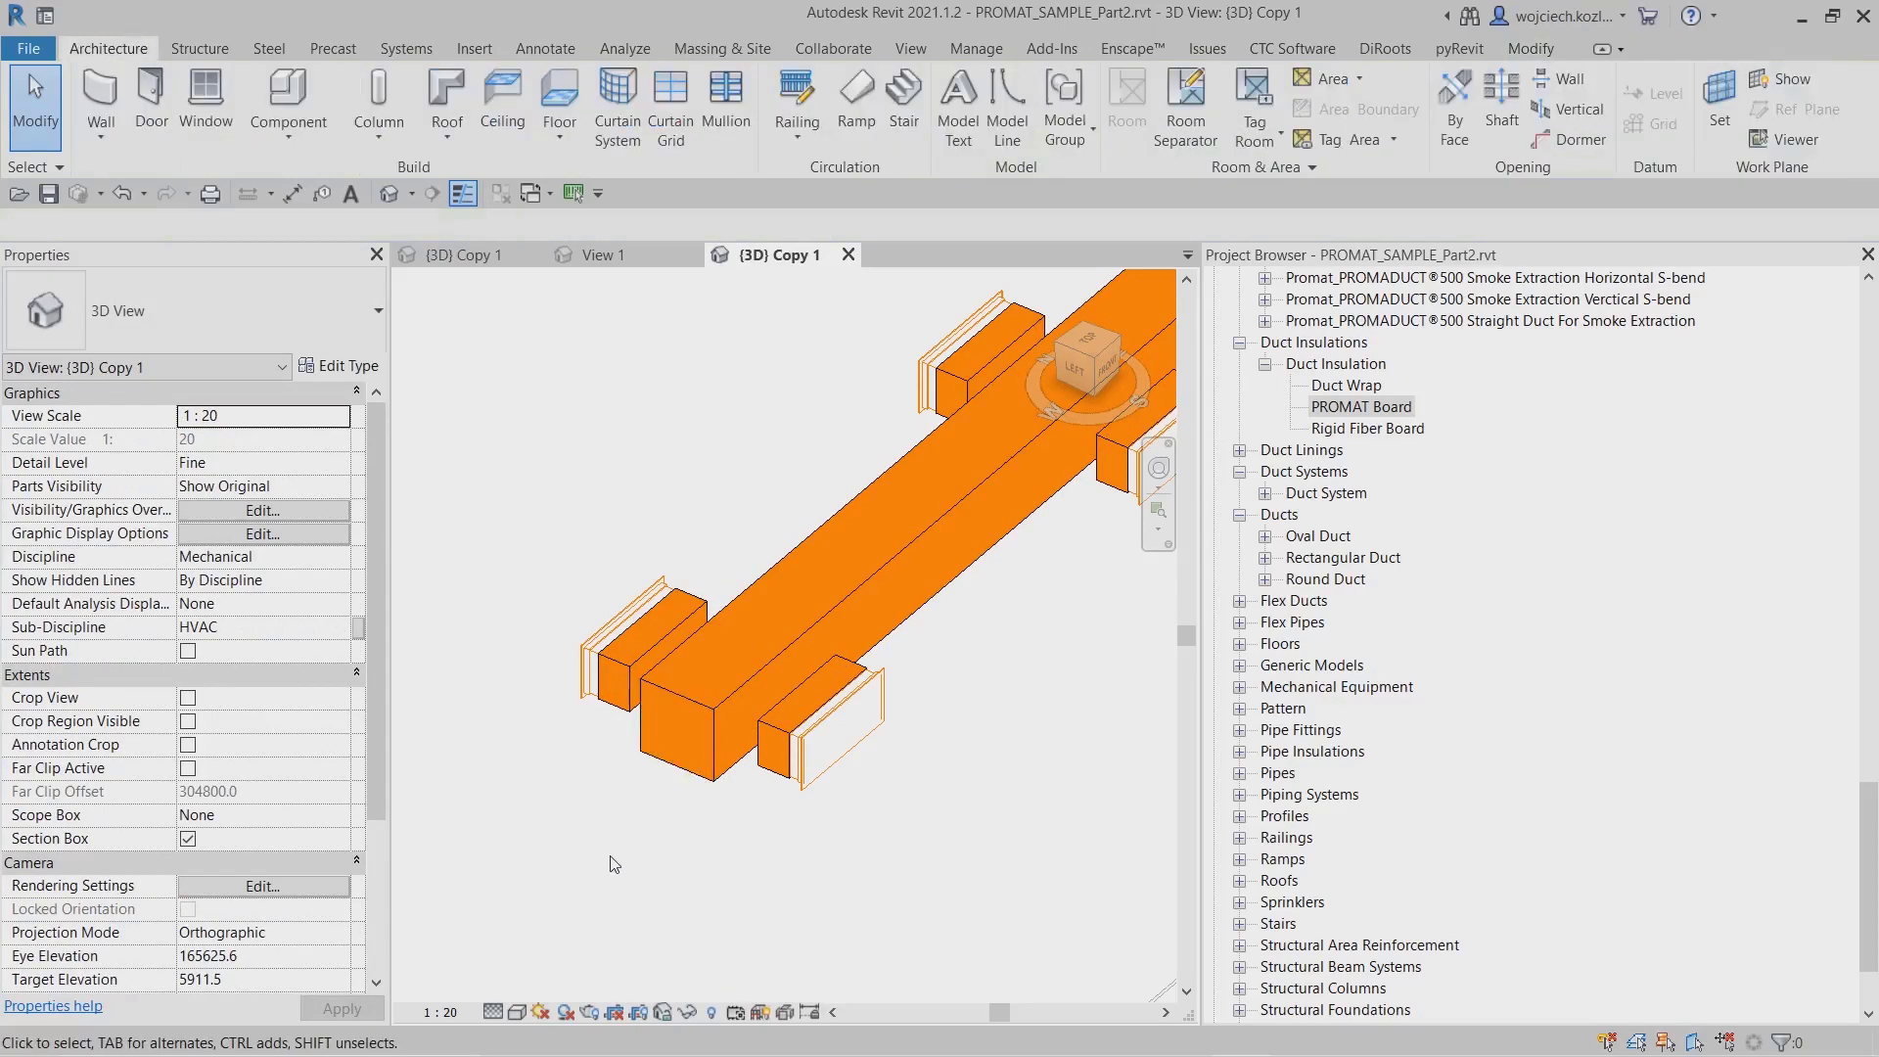
With the main duct network and all six outlet stubs selected, change the duct type to Promat_PROMADUCT®500 Smoke Extraction Four-sided Duct.
{"action": "scroll", "coordinate": [783, 703], "scroll_direction": "down", "scroll_amount": 3}
{"action": "key", "text": "Tab"}
{"action": "key", "text": "Tab"}
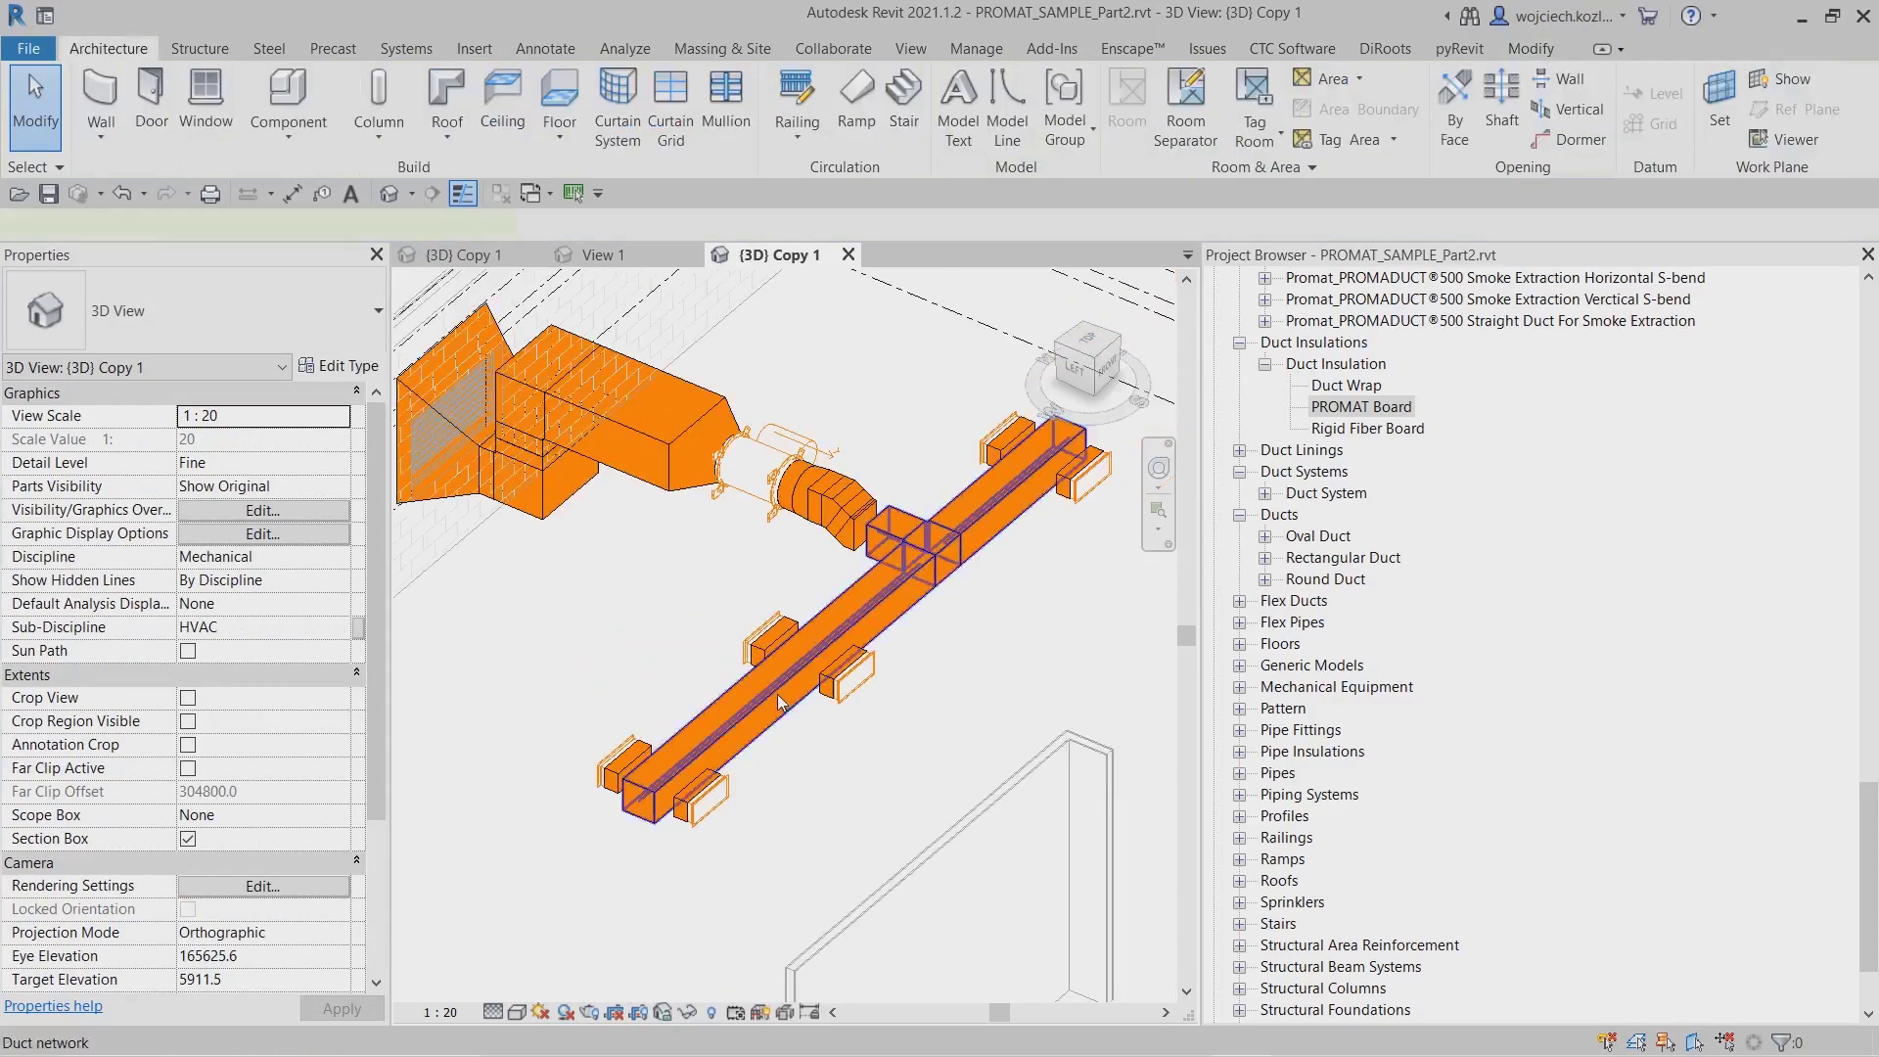
{"action": "left_click", "coordinate": [780, 701]}
{"action": "scroll", "coordinate": [636, 715], "scroll_direction": "up", "scroll_amount": 3}
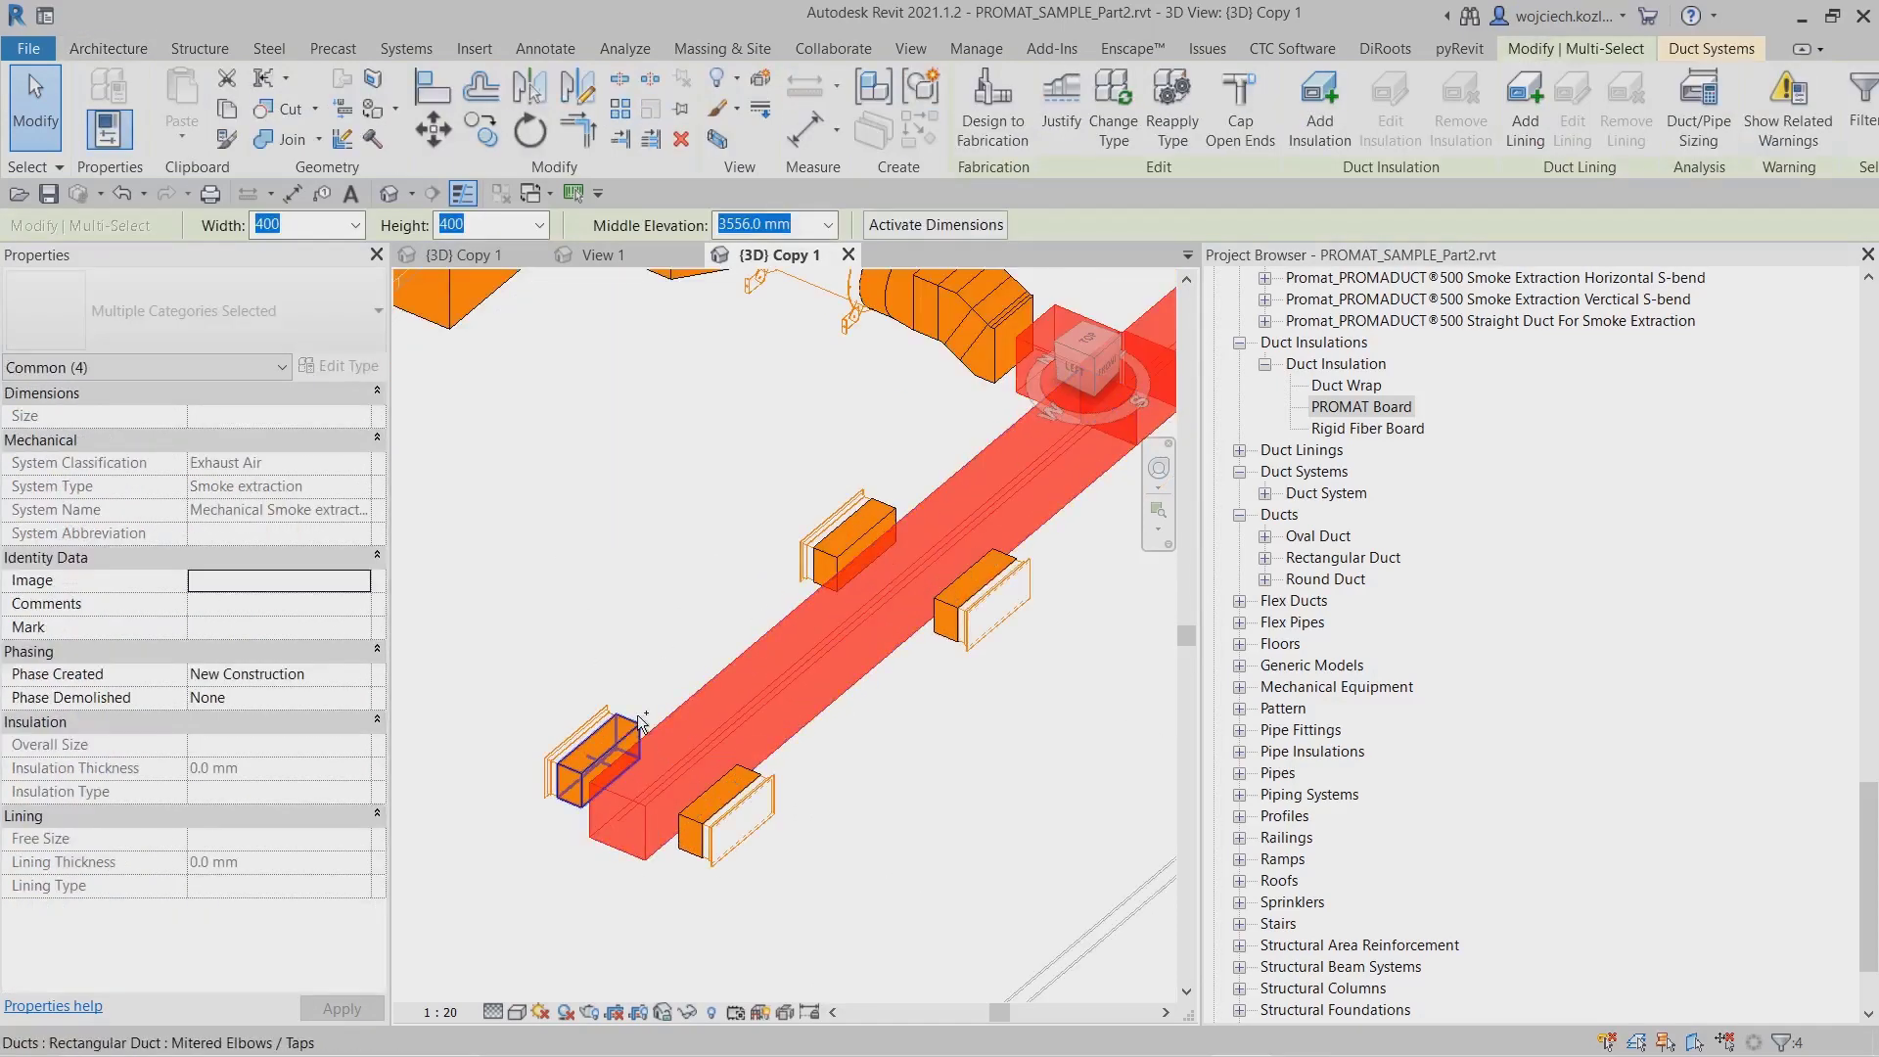
{"action": "left_click", "coordinate": [638, 722], "text": "ctrl"}
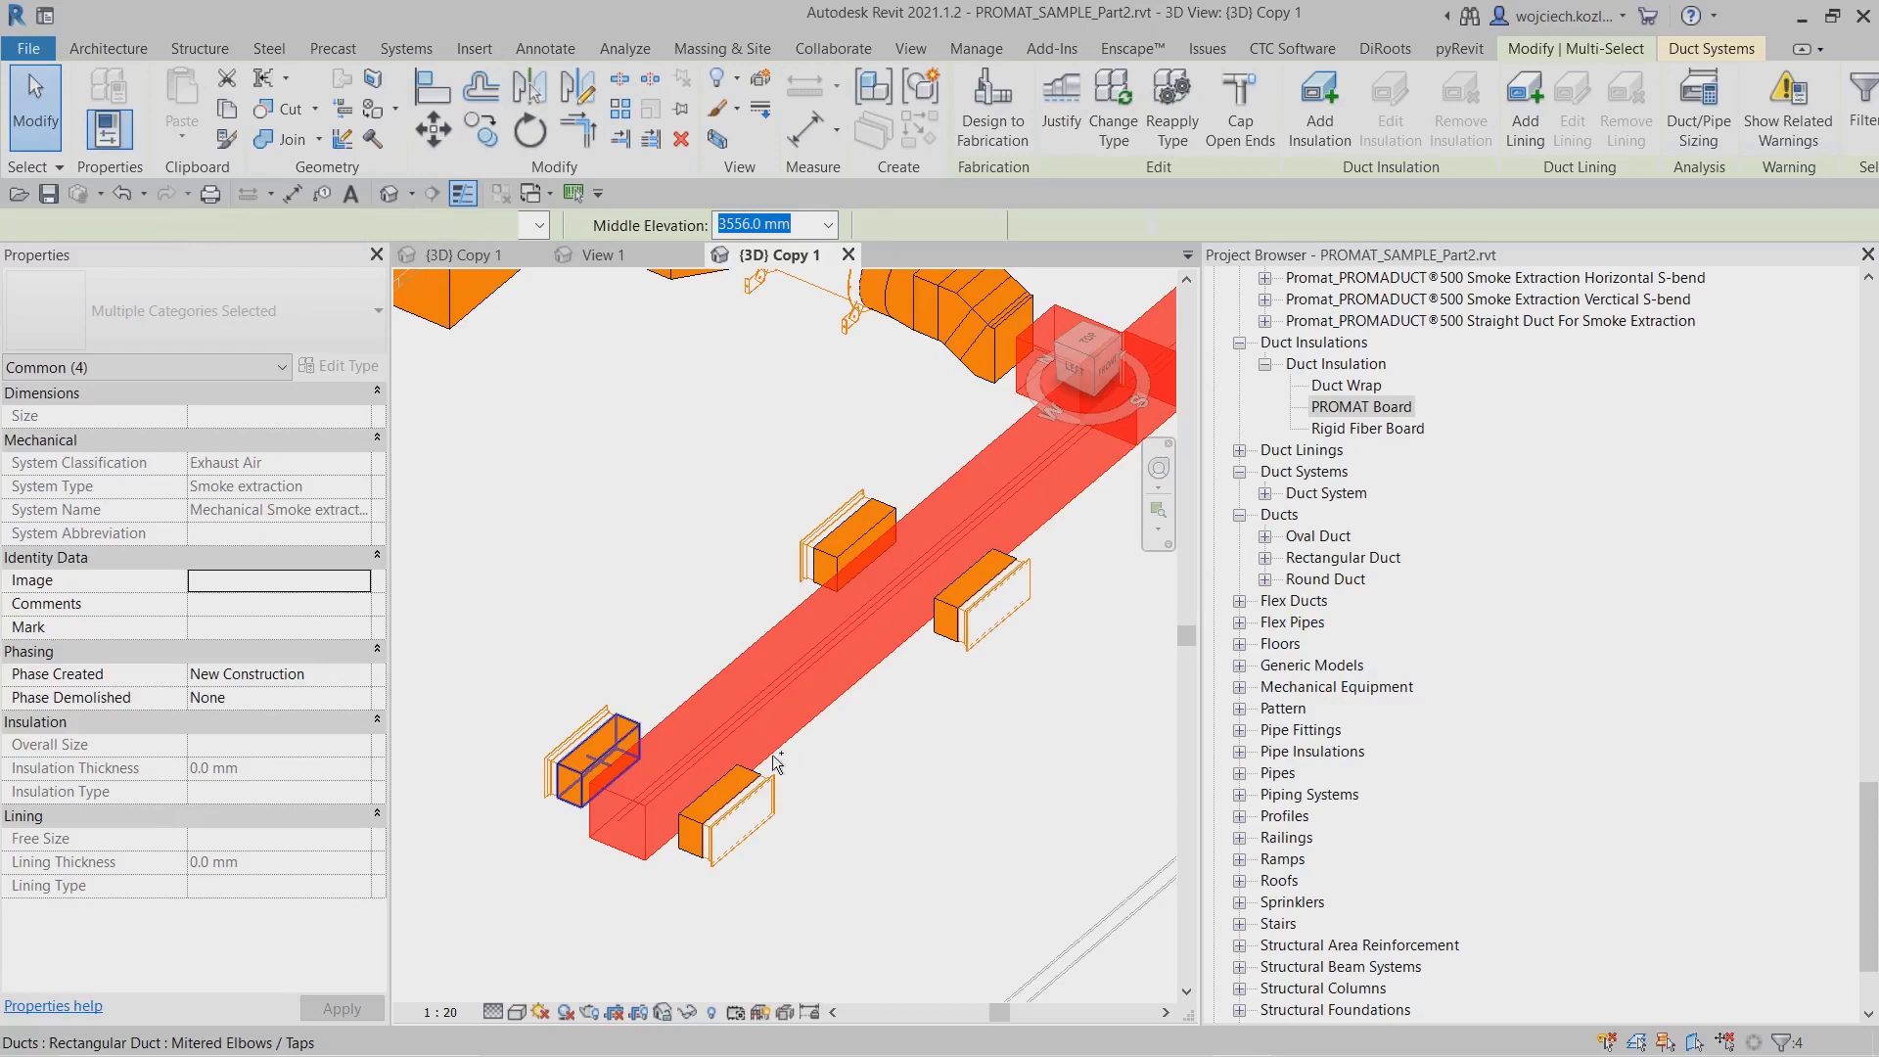
{"action": "left_click", "coordinate": [697, 830], "text": "ctrl"}
{"action": "left_click", "coordinate": [844, 541], "text": "ctrl"}
{"action": "left_click", "coordinate": [978, 599], "text": "ctrl"}
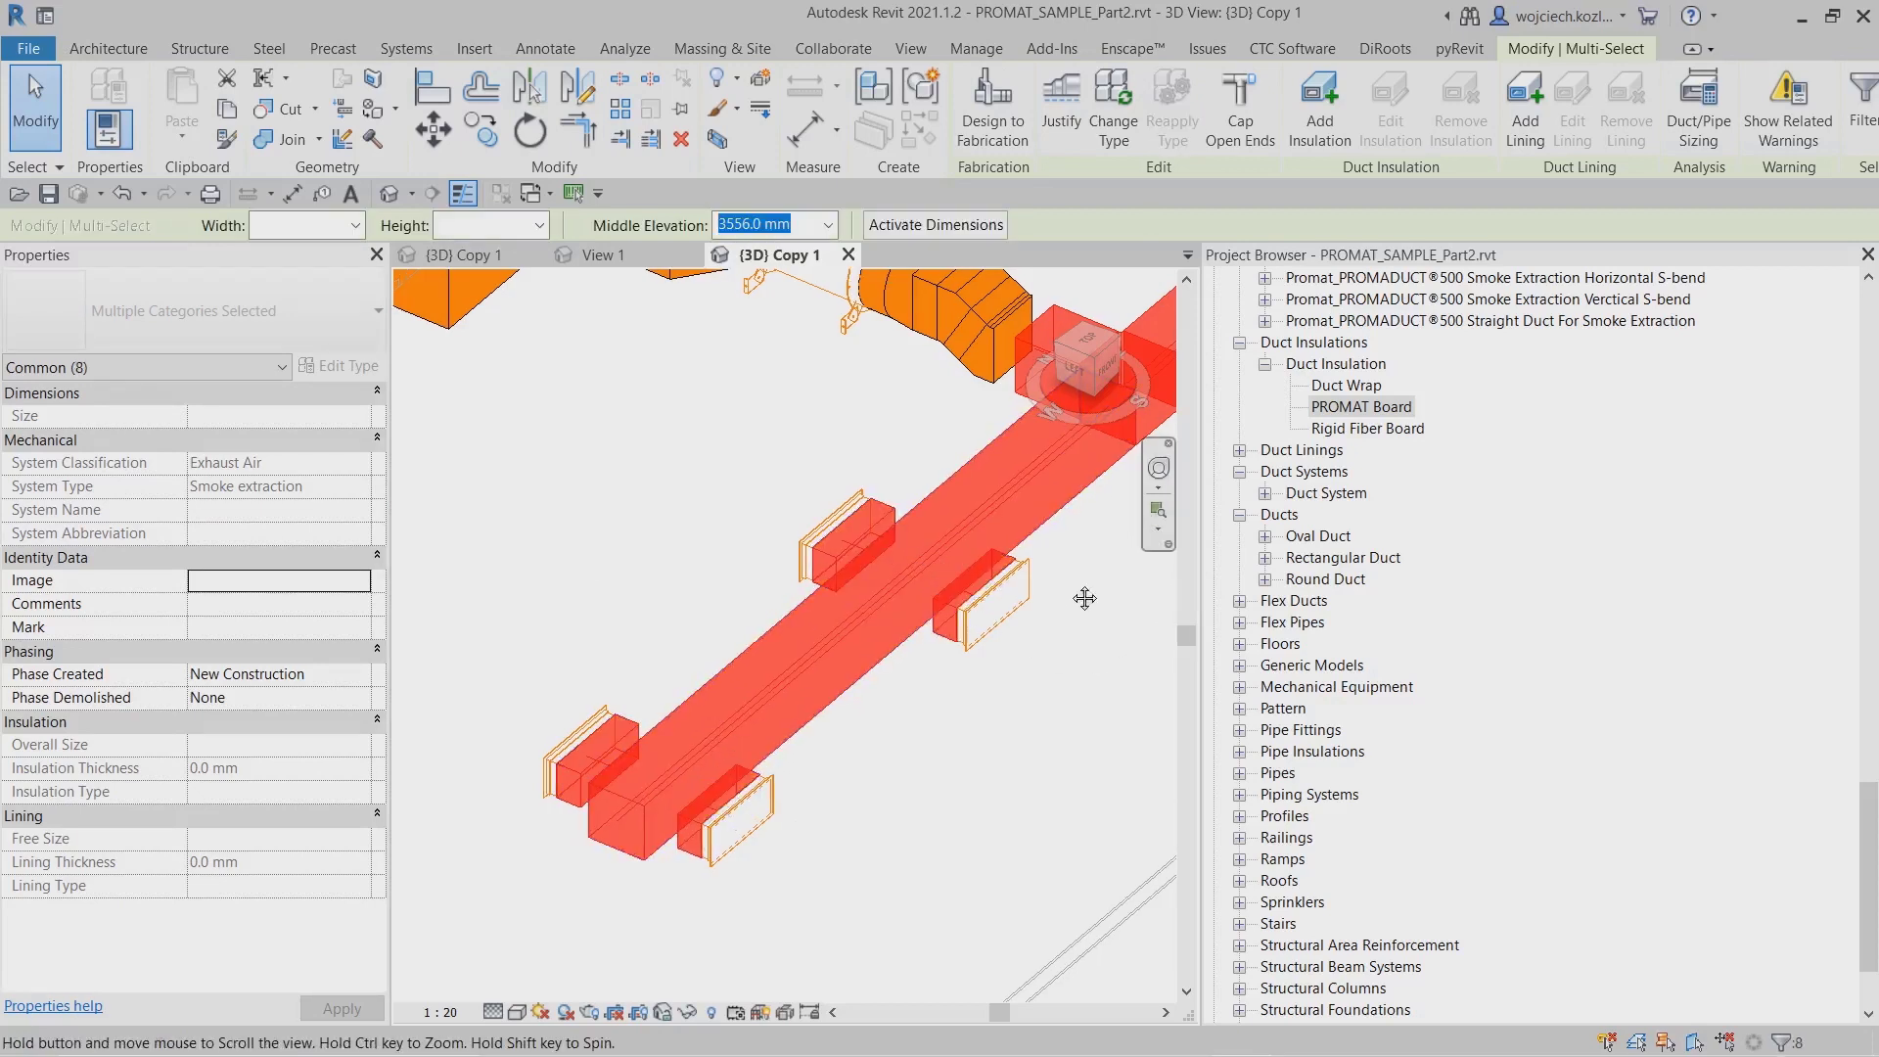
{"action": "middle_click_drag", "start_coordinate": [1084, 598], "coordinate": [615, 921]}
{"action": "left_click", "coordinate": [769, 563], "text": "ctrl"}
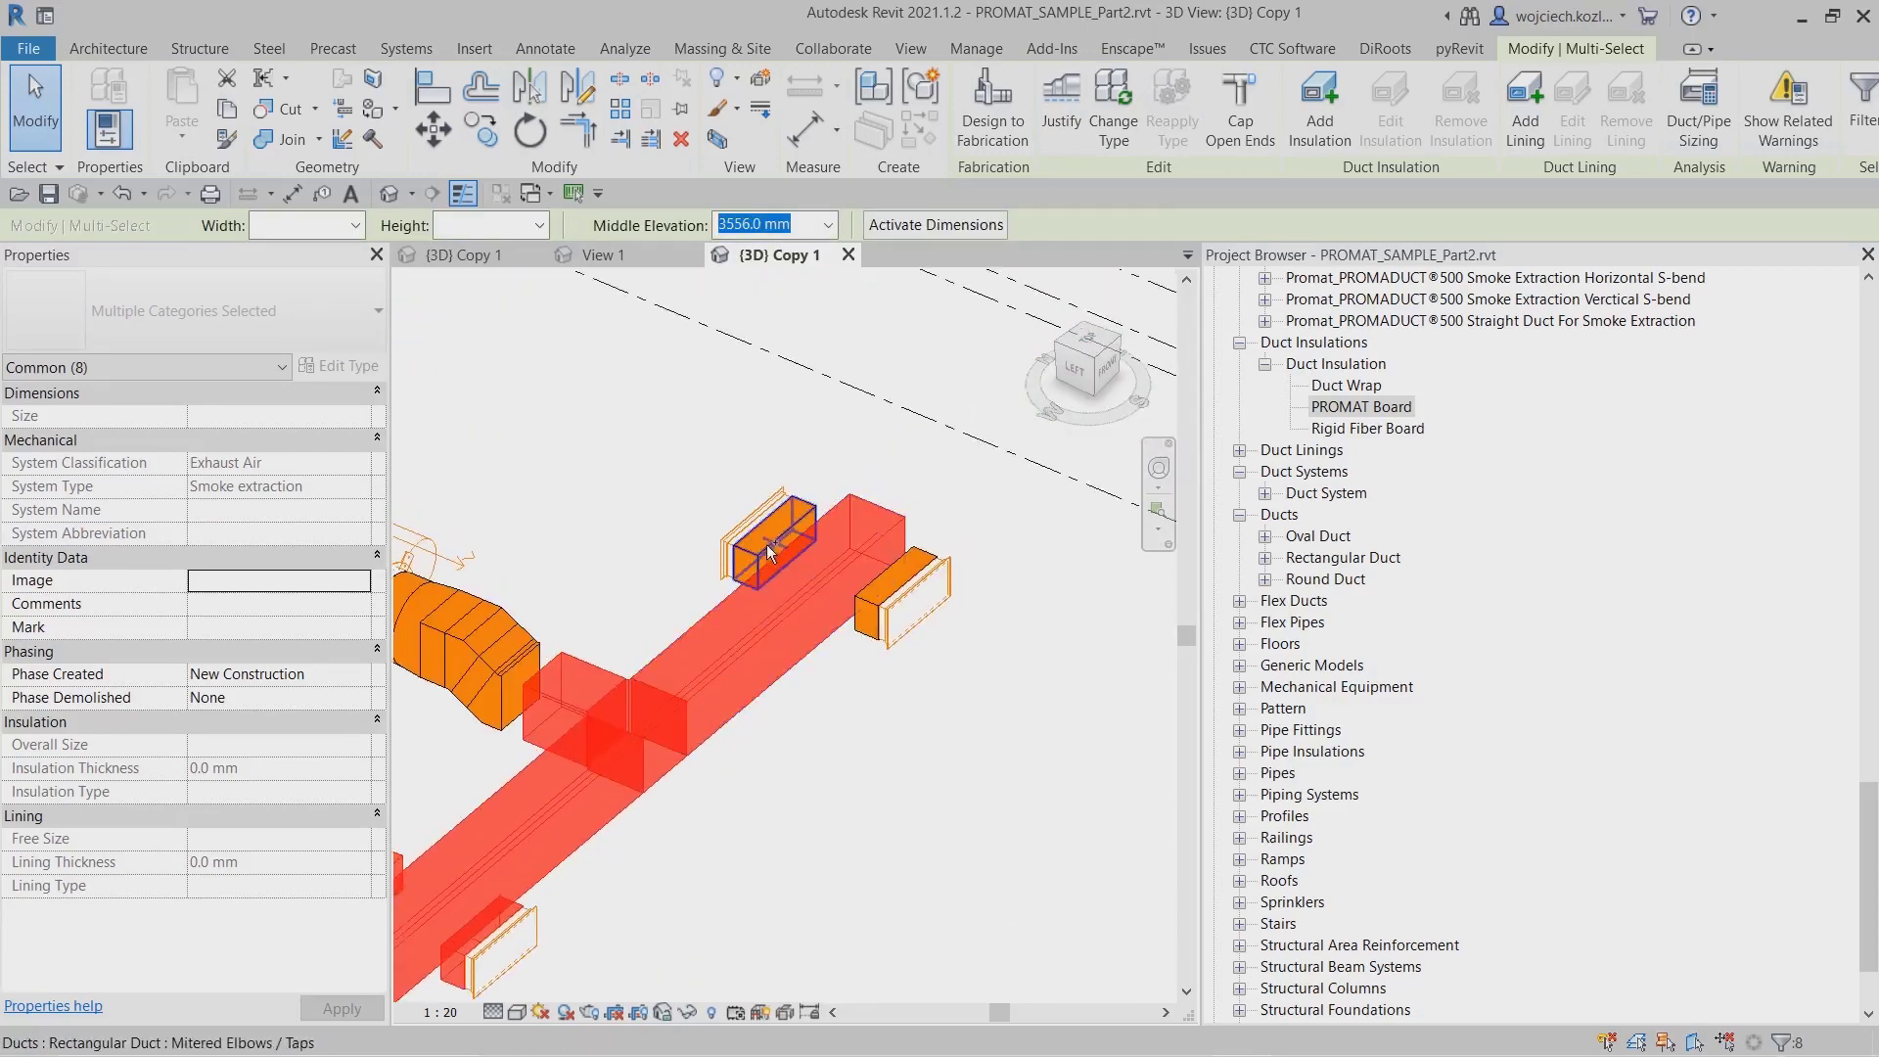
{"action": "left_click", "coordinate": [930, 537], "text": "ctrl"}
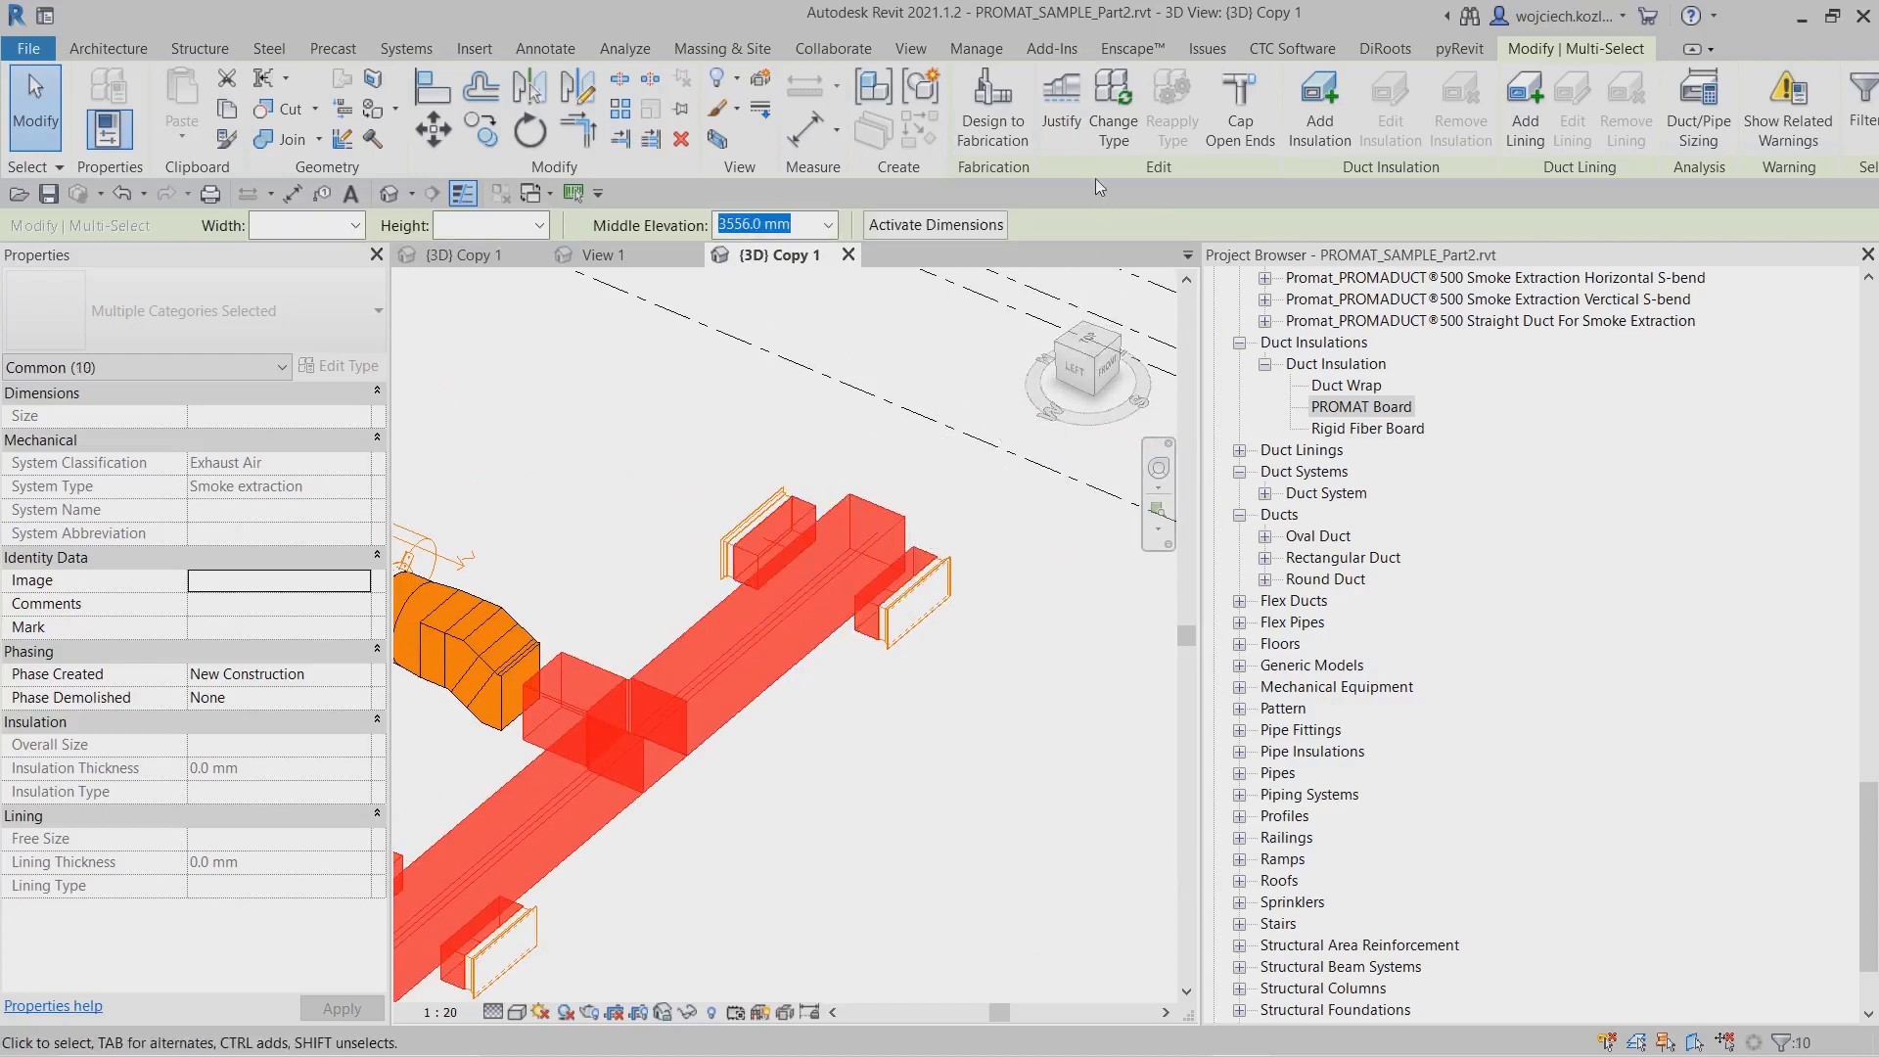
{"action": "left_click", "coordinate": [1114, 127]}
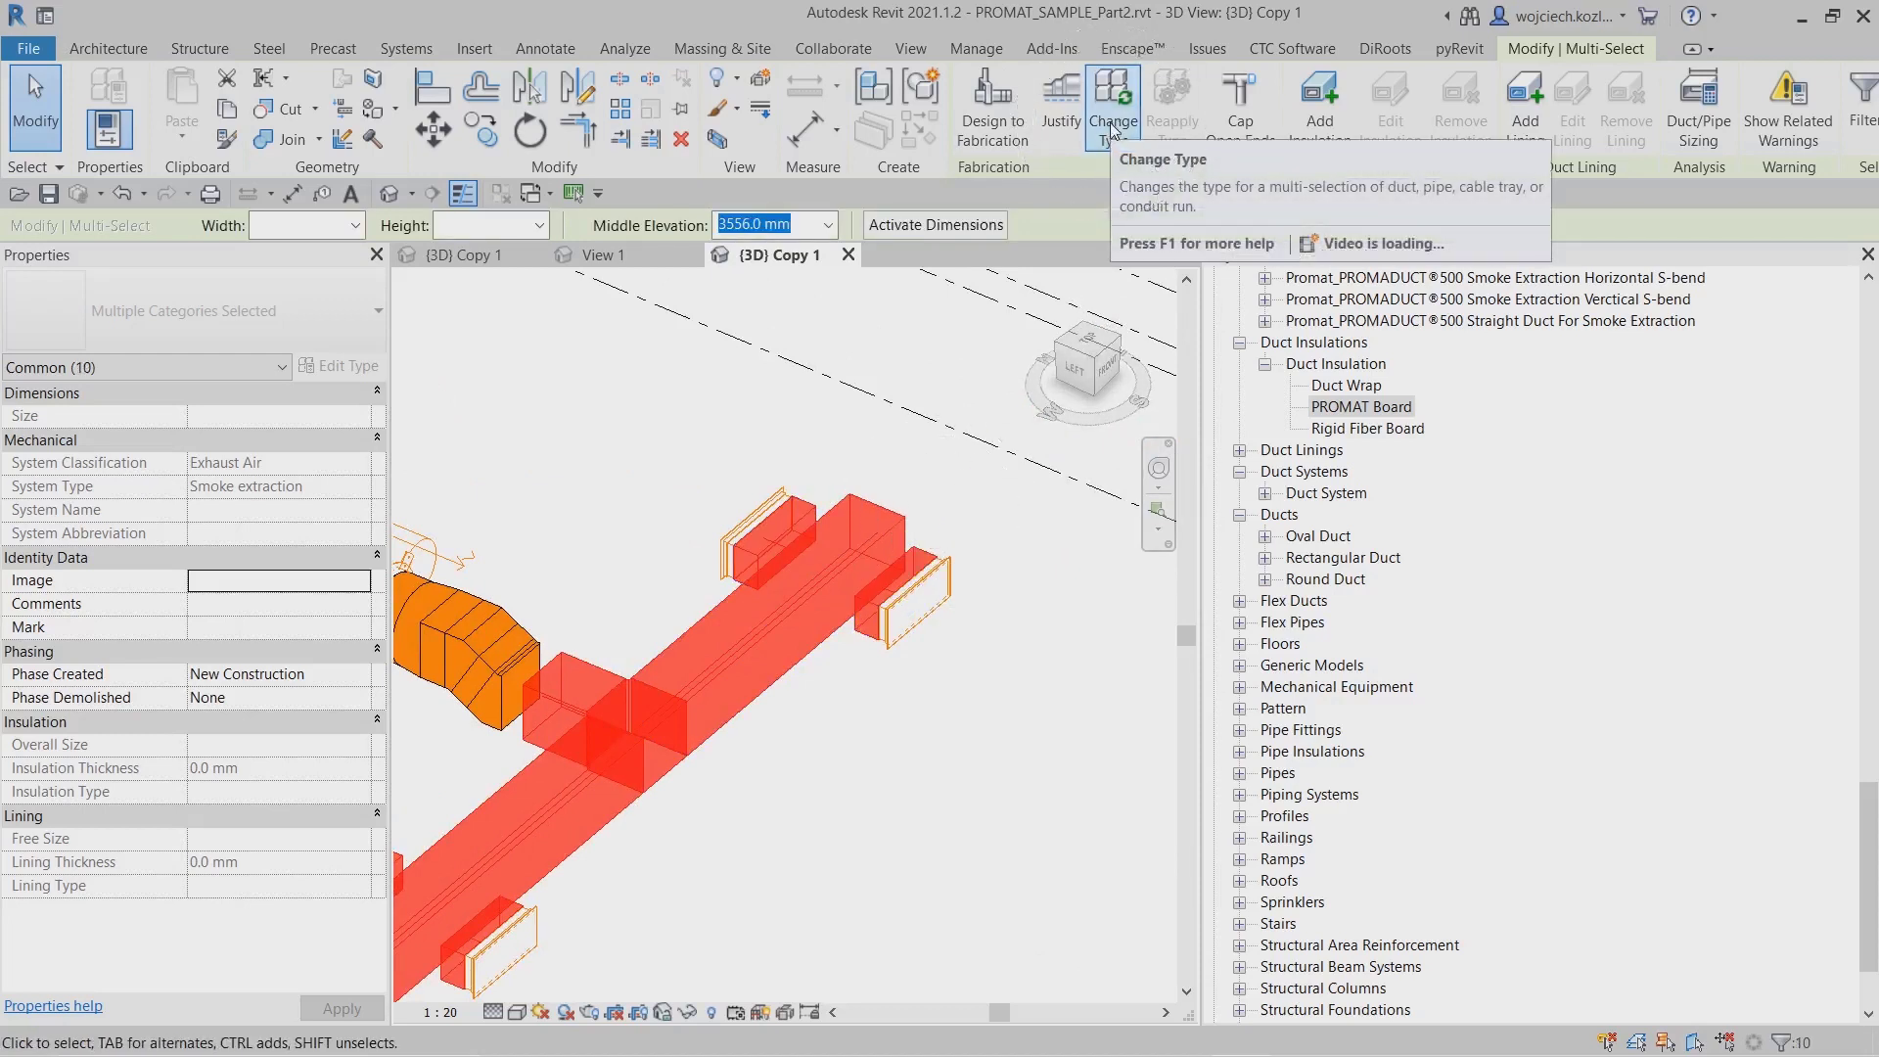
{"action": "left_click", "coordinate": [931, 675]}
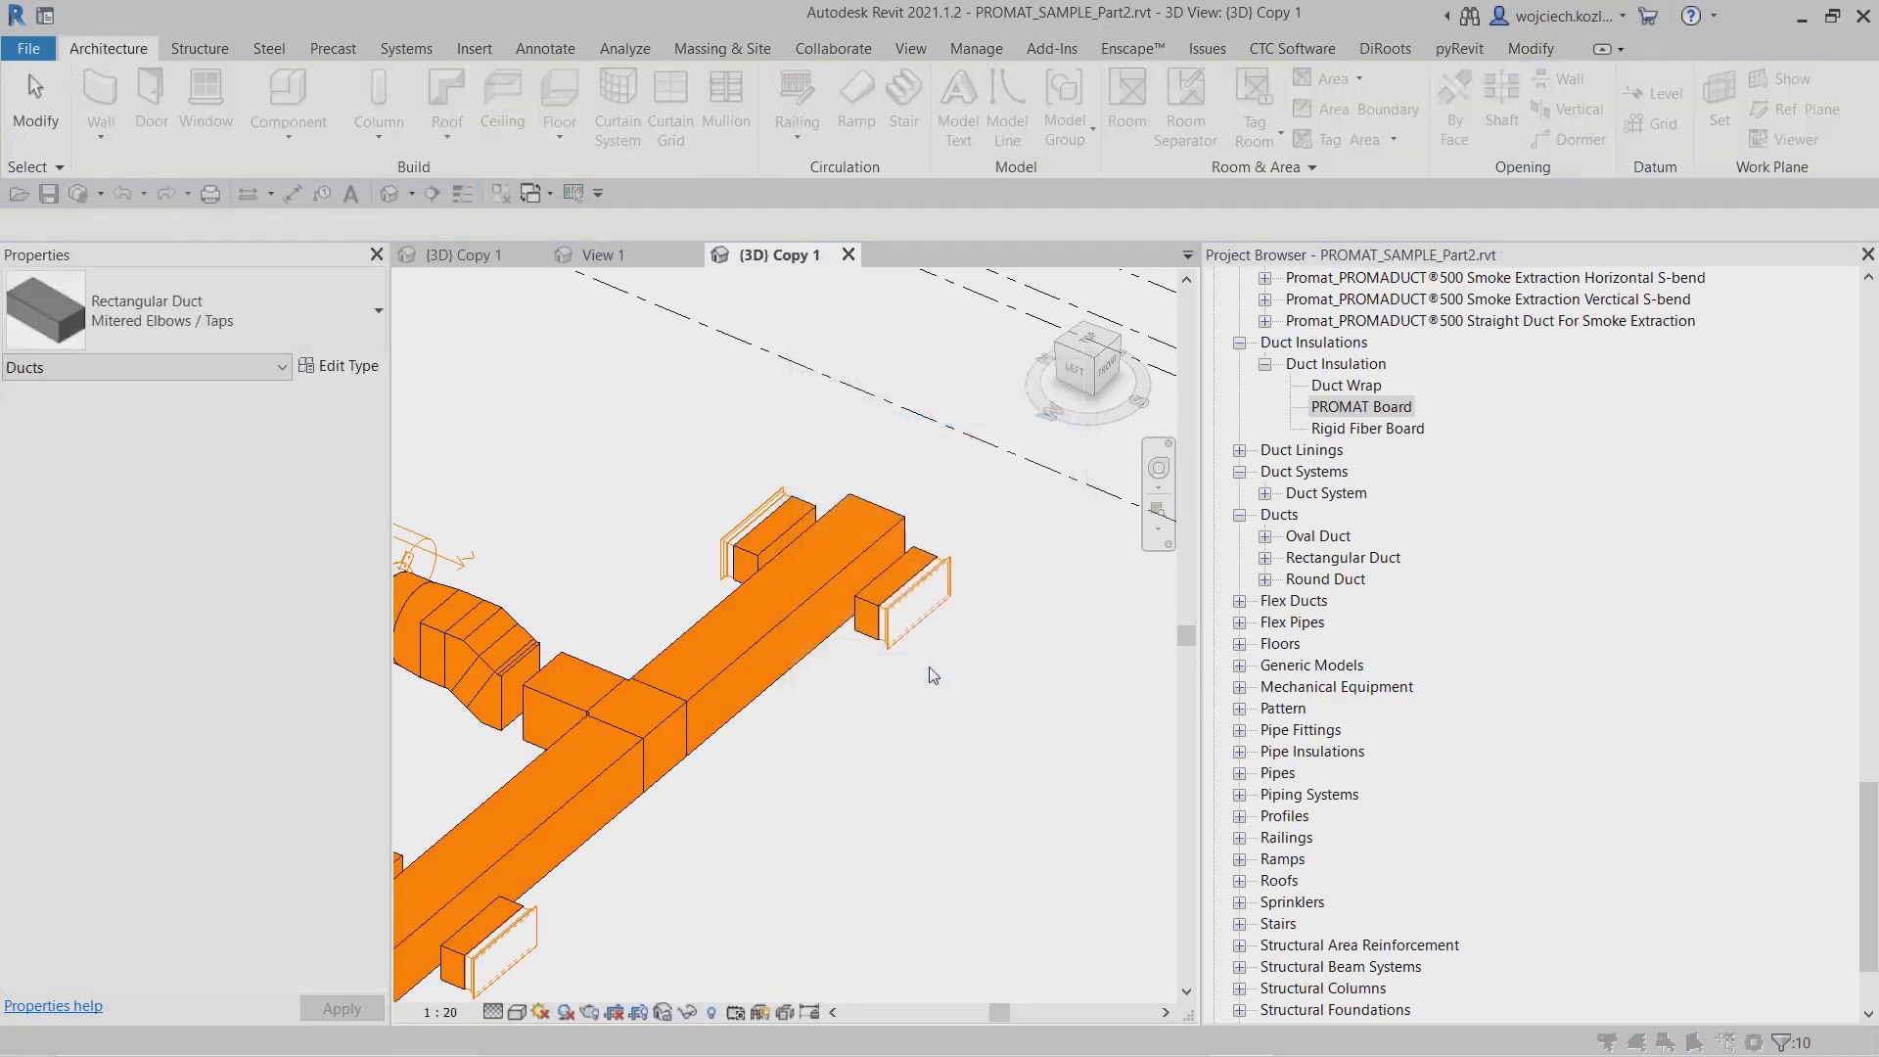
{"action": "left_click", "coordinate": [268, 590]}
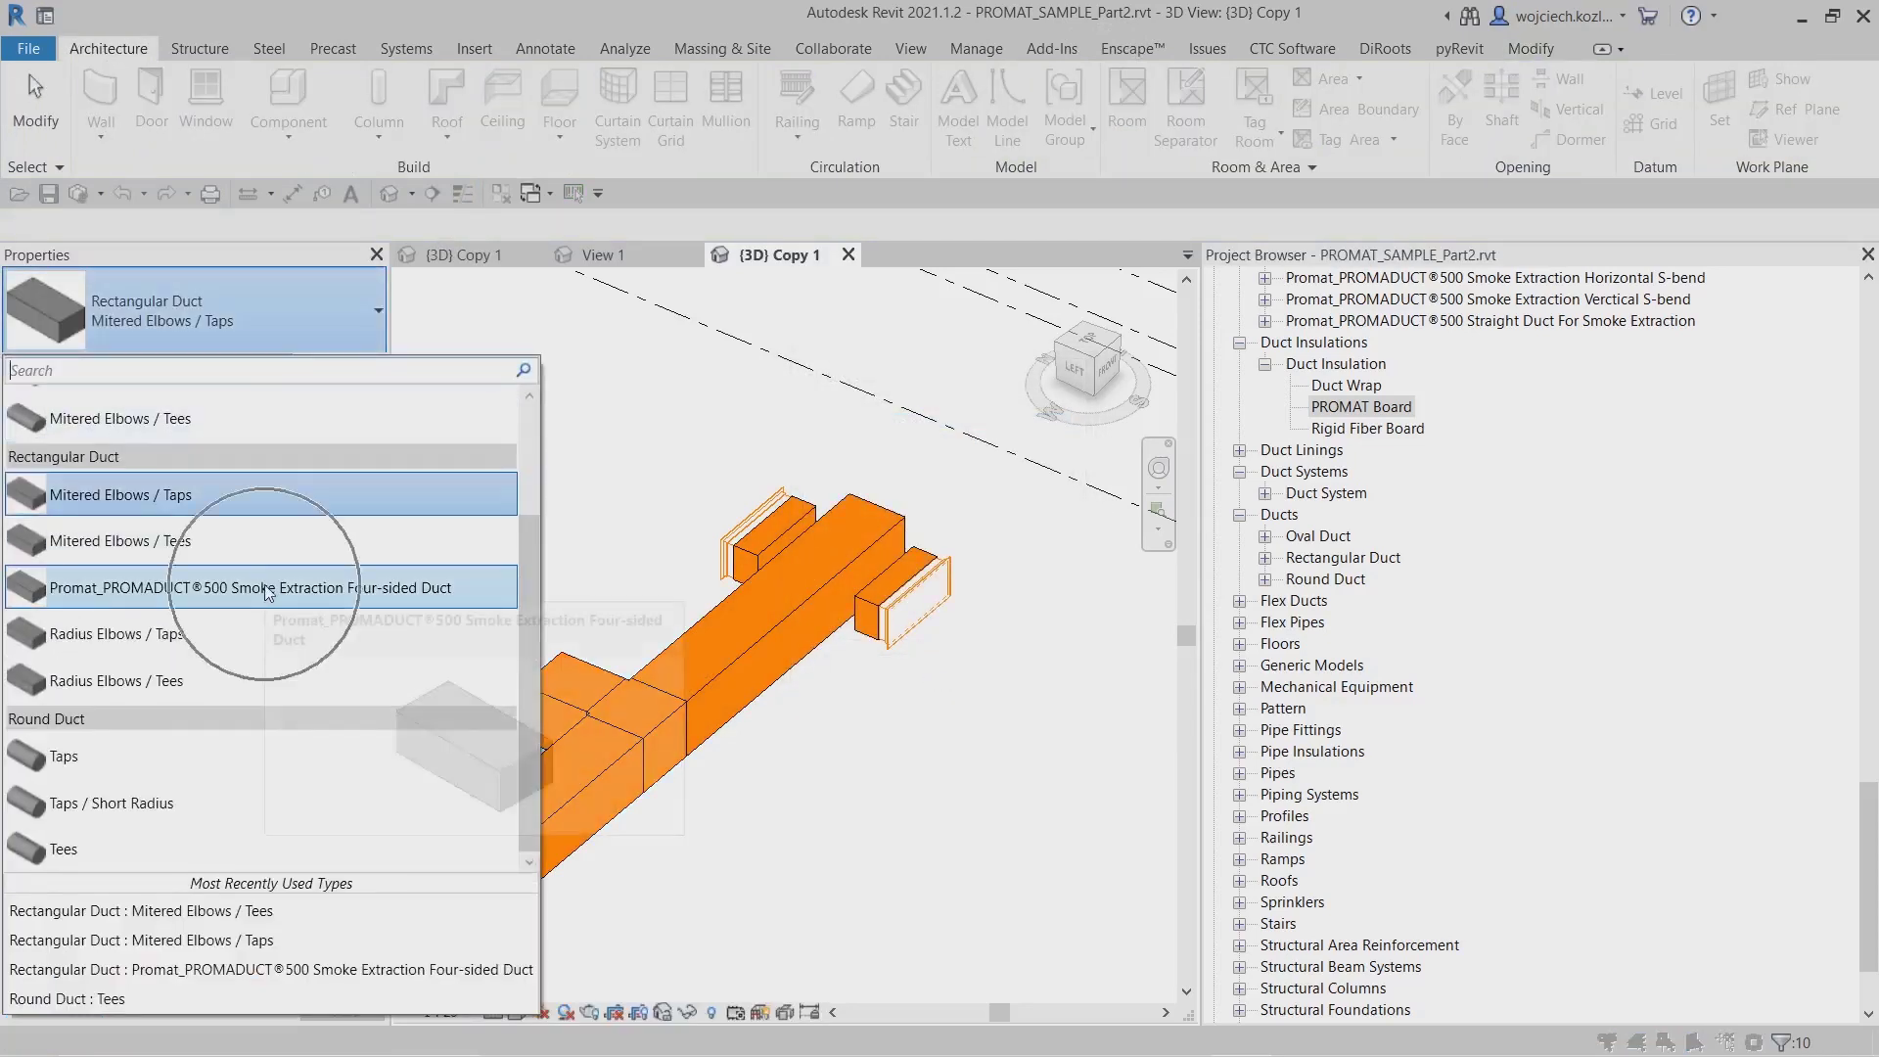
{"action": "left_click", "coordinate": [861, 471]}
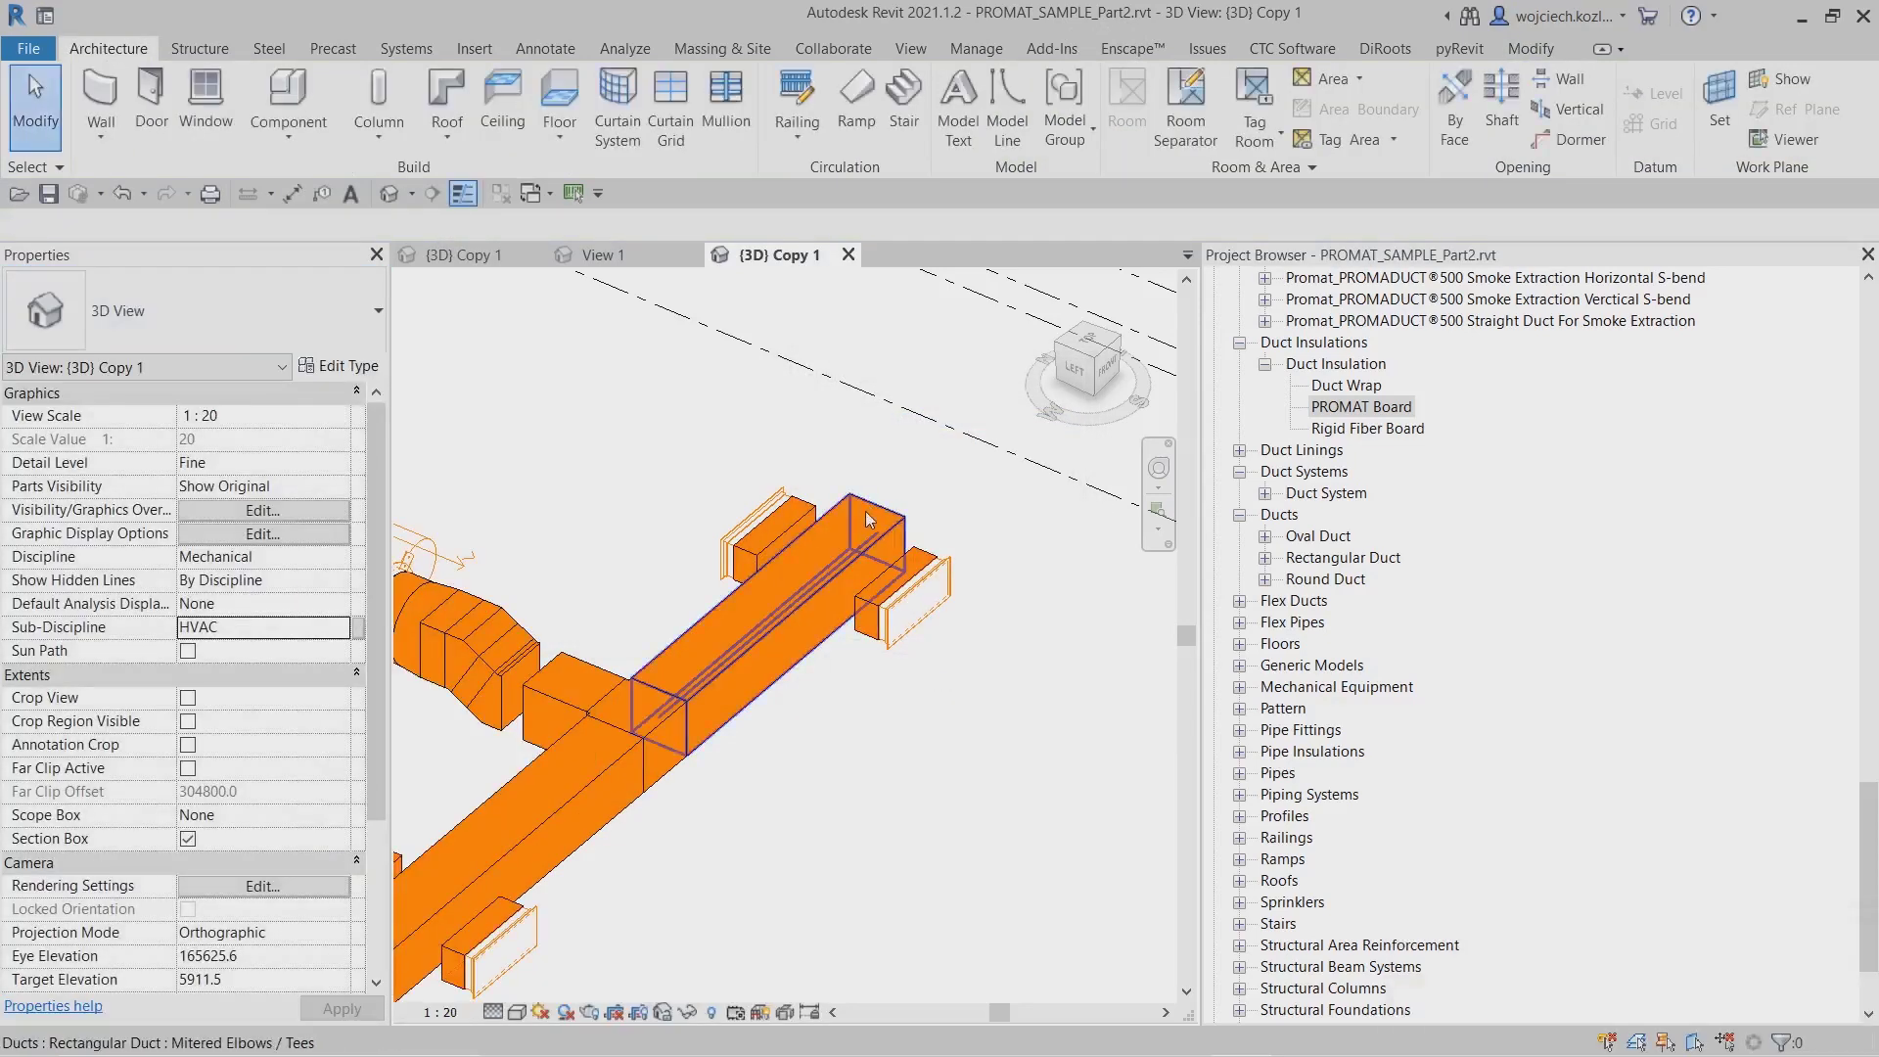
Change the type of the main duct network, including its tee, to Promat_PROMADUCT®500 Smoke Extraction Four-sided Duct.
{"action": "key", "text": "Tab"}
{"action": "key", "text": "Tab"}
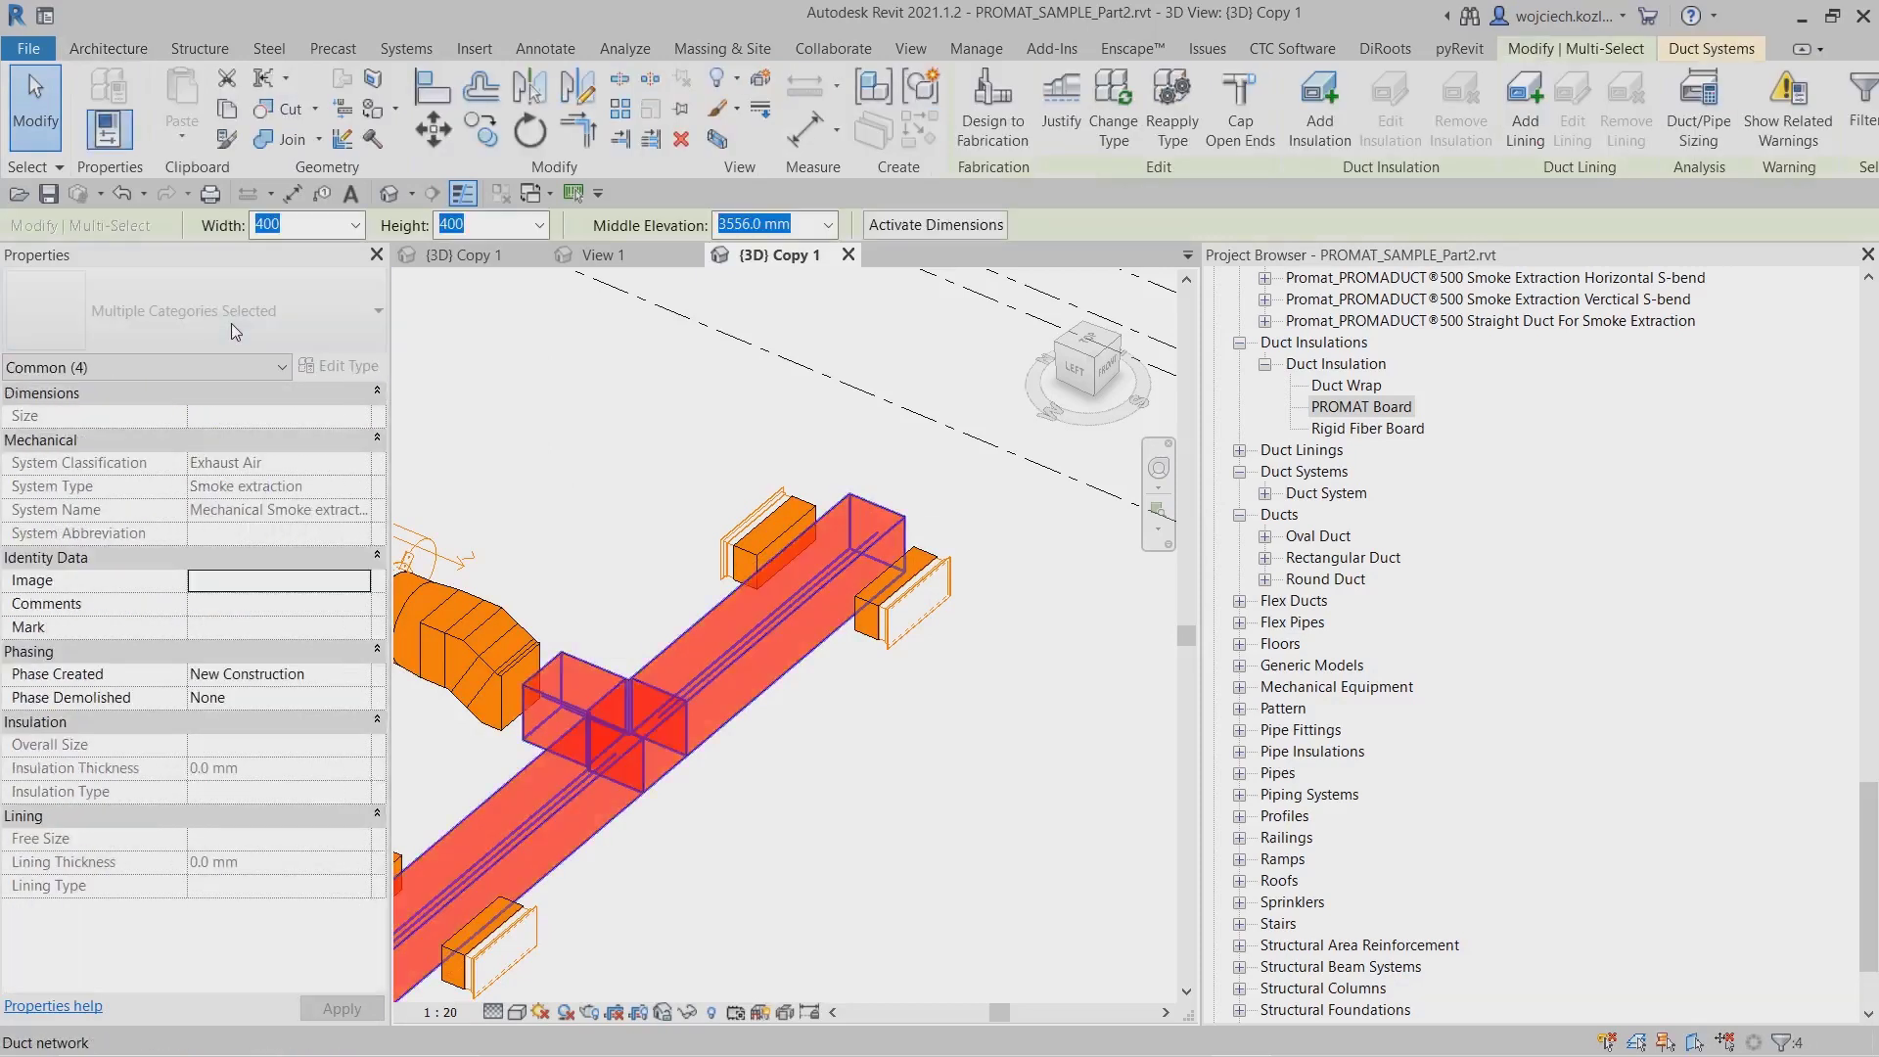
{"action": "left_click", "coordinate": [1106, 134]}
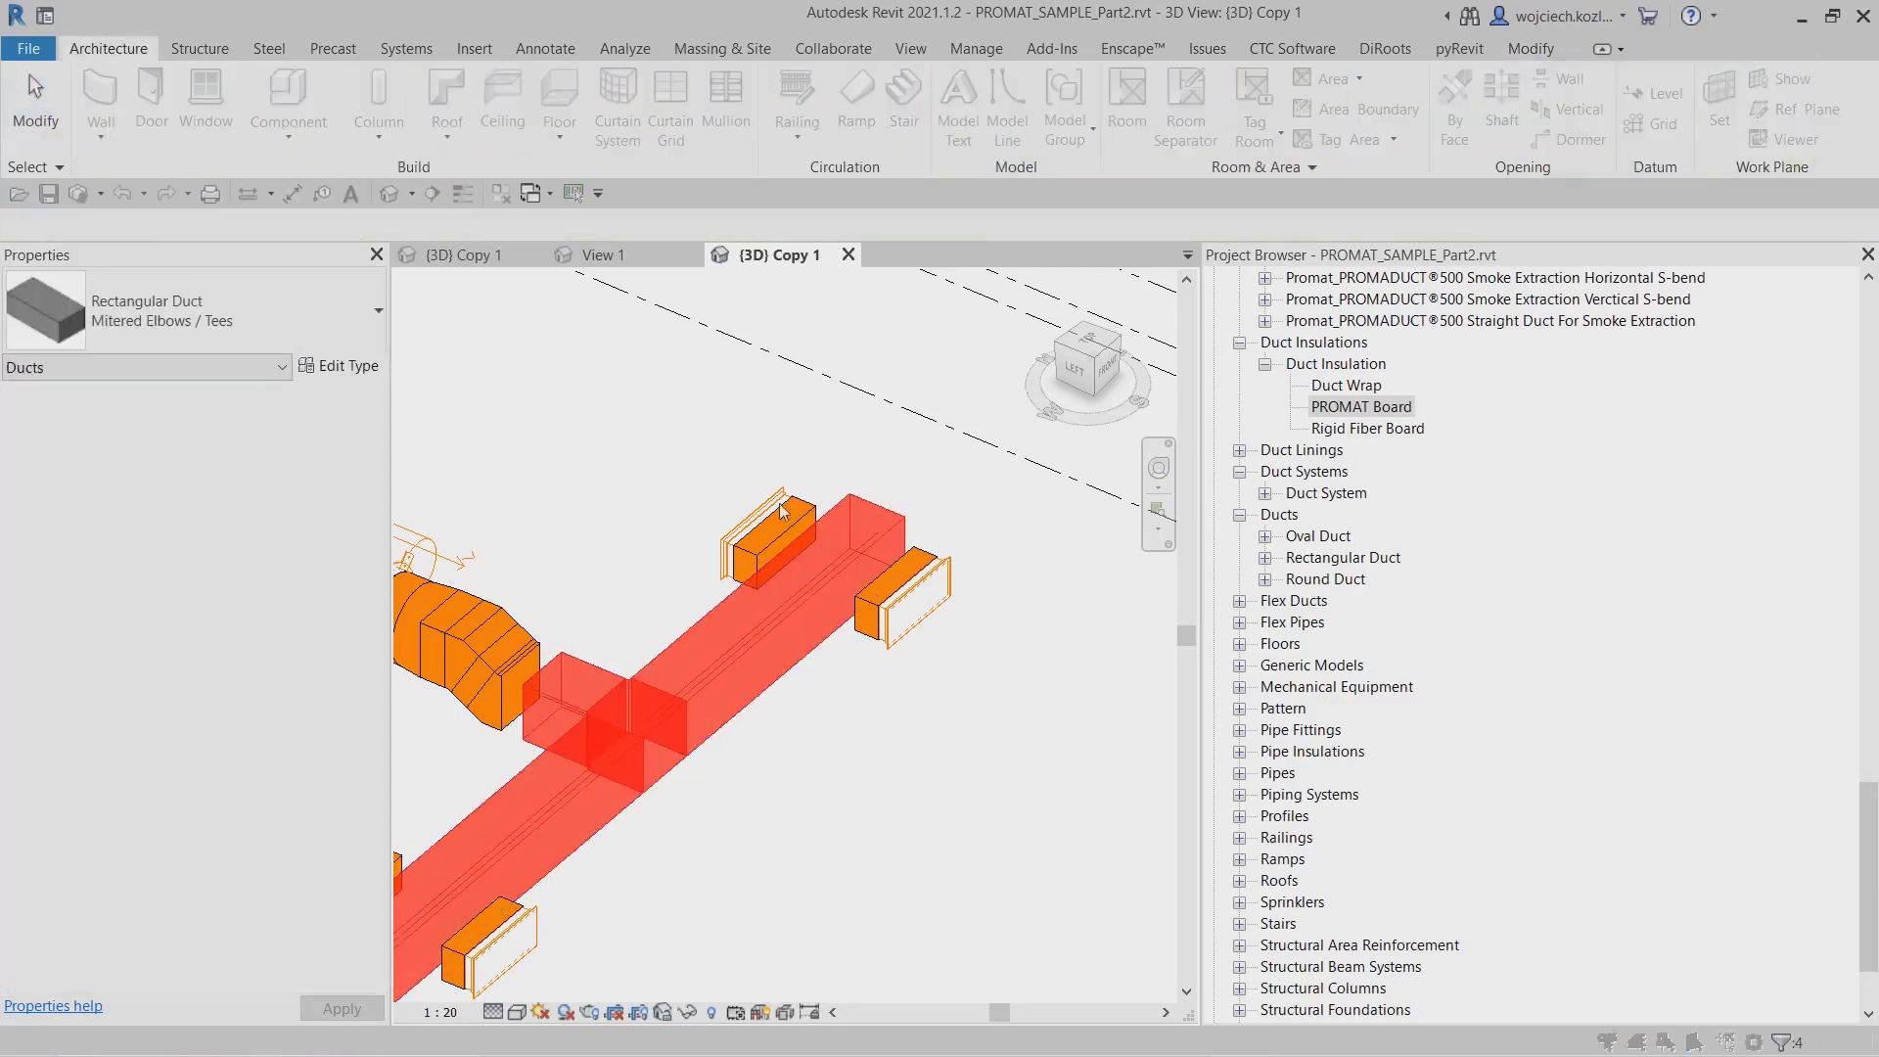
{"action": "left_click", "coordinate": [245, 317]}
{"action": "left_click", "coordinate": [252, 588]}
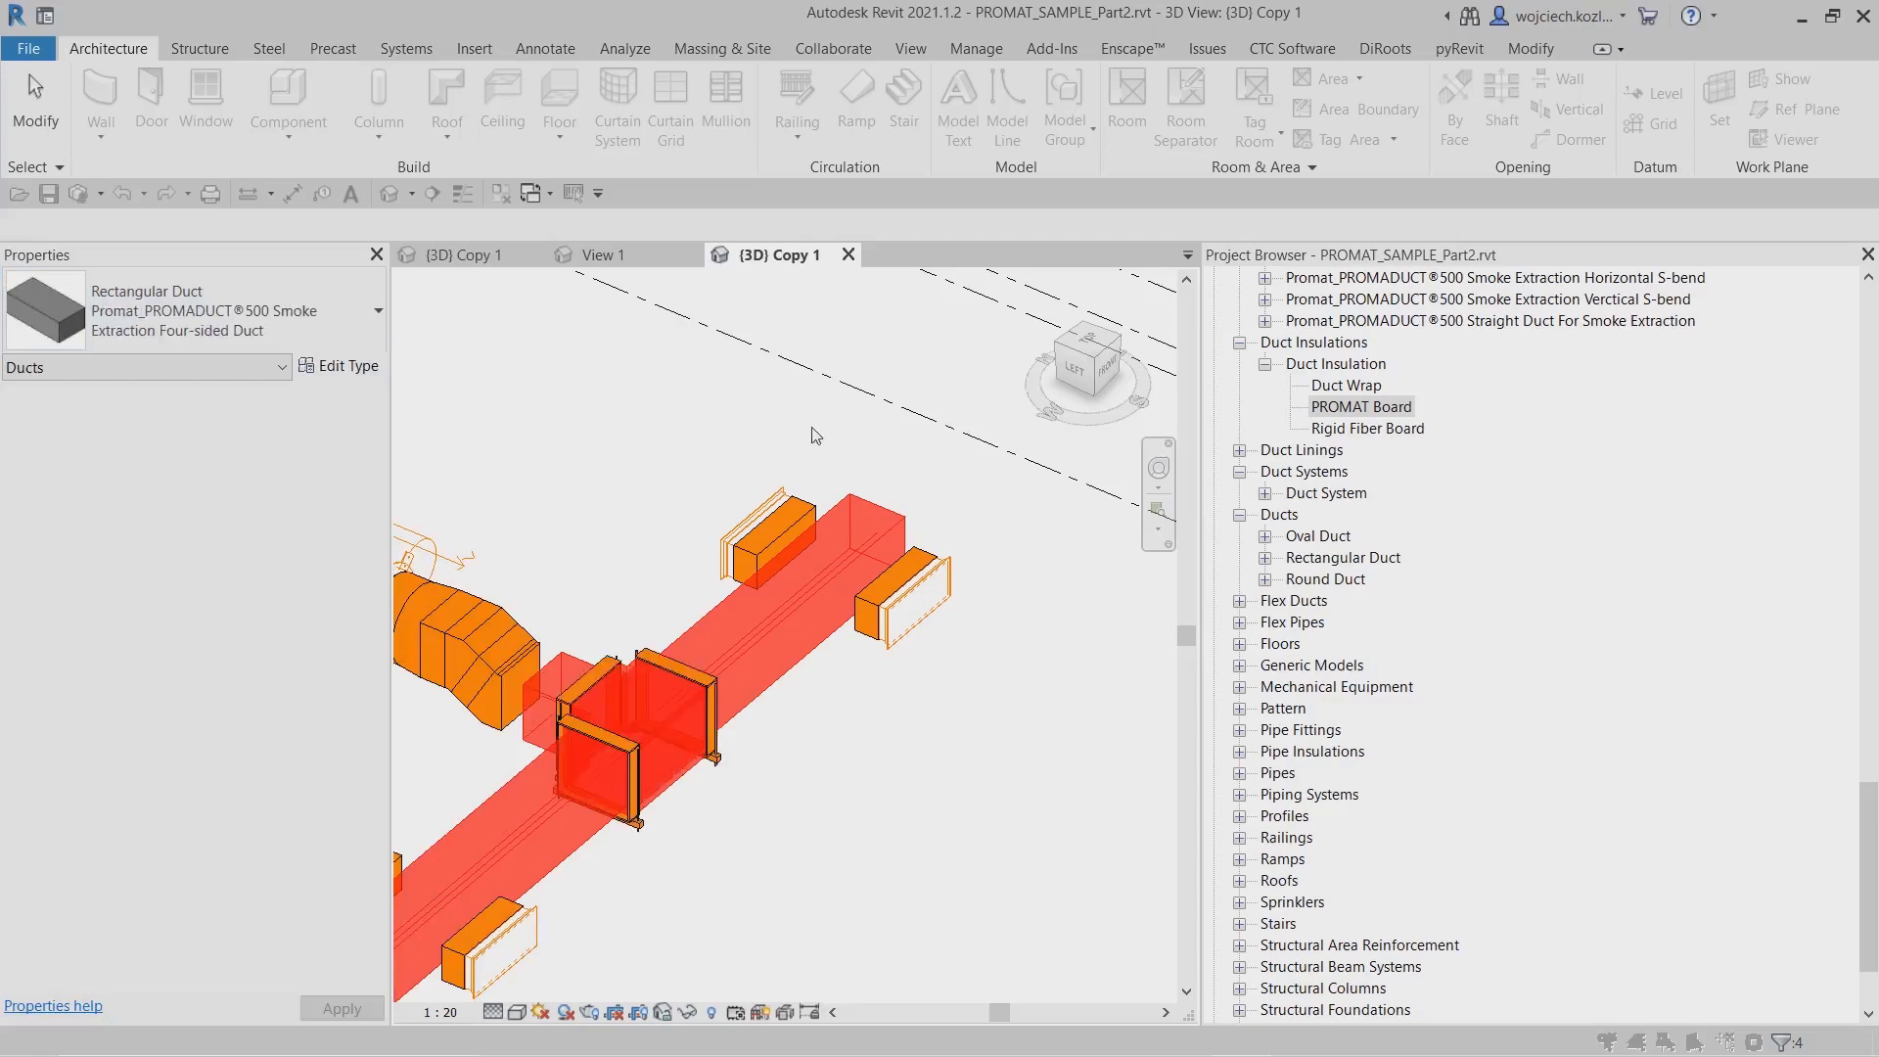
{"action": "left_click", "coordinate": [811, 427]}
Extend the middle outlet stub across the main duct to the endpoint of the opposite stub to form a duct cross.
{"action": "scroll", "coordinate": [861, 513], "scroll_direction": "down", "scroll_amount": 3}
{"action": "middle_click_drag", "start_coordinate": [656, 707], "coordinate": [402, 920], "text": "shift"}
{"action": "scroll", "coordinate": [486, 658], "scroll_direction": "up", "scroll_amount": 3}
{"action": "left_click", "coordinate": [597, 573]}
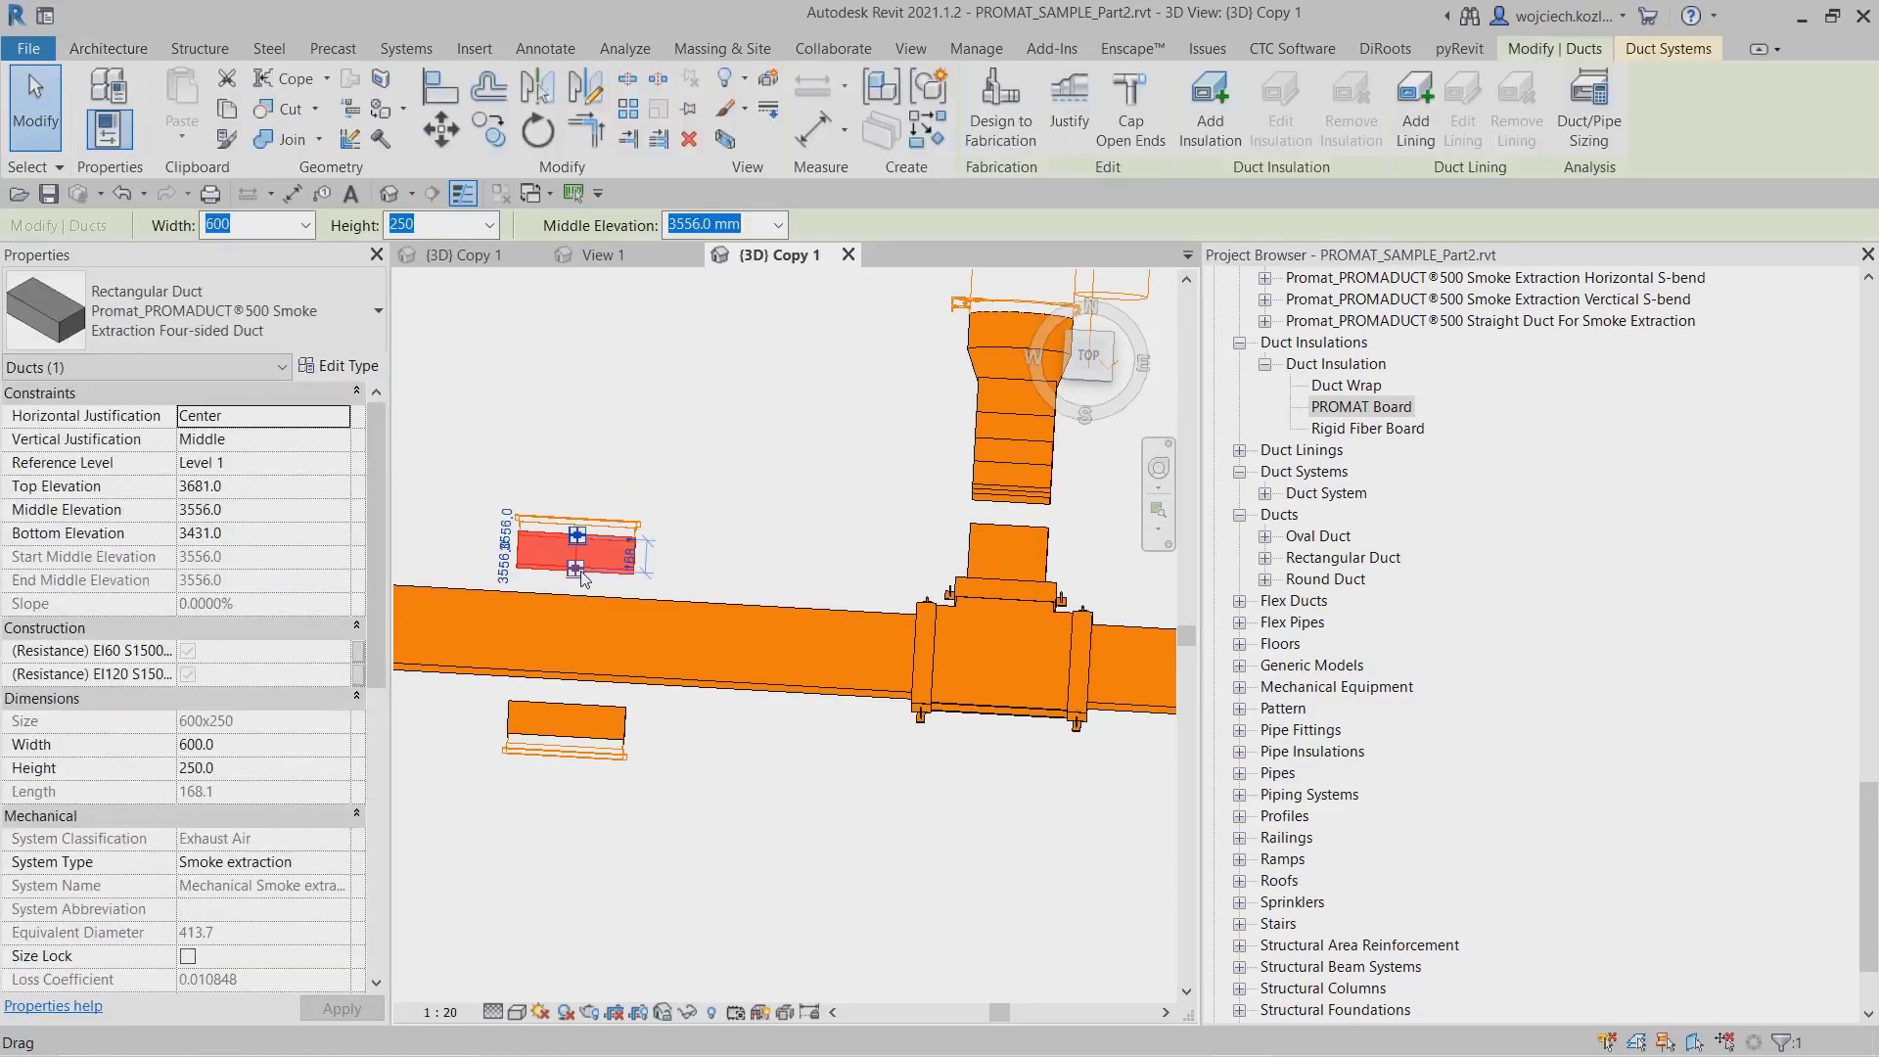
{"action": "left_click_drag", "start_coordinate": [576, 570], "coordinate": [567, 707]}
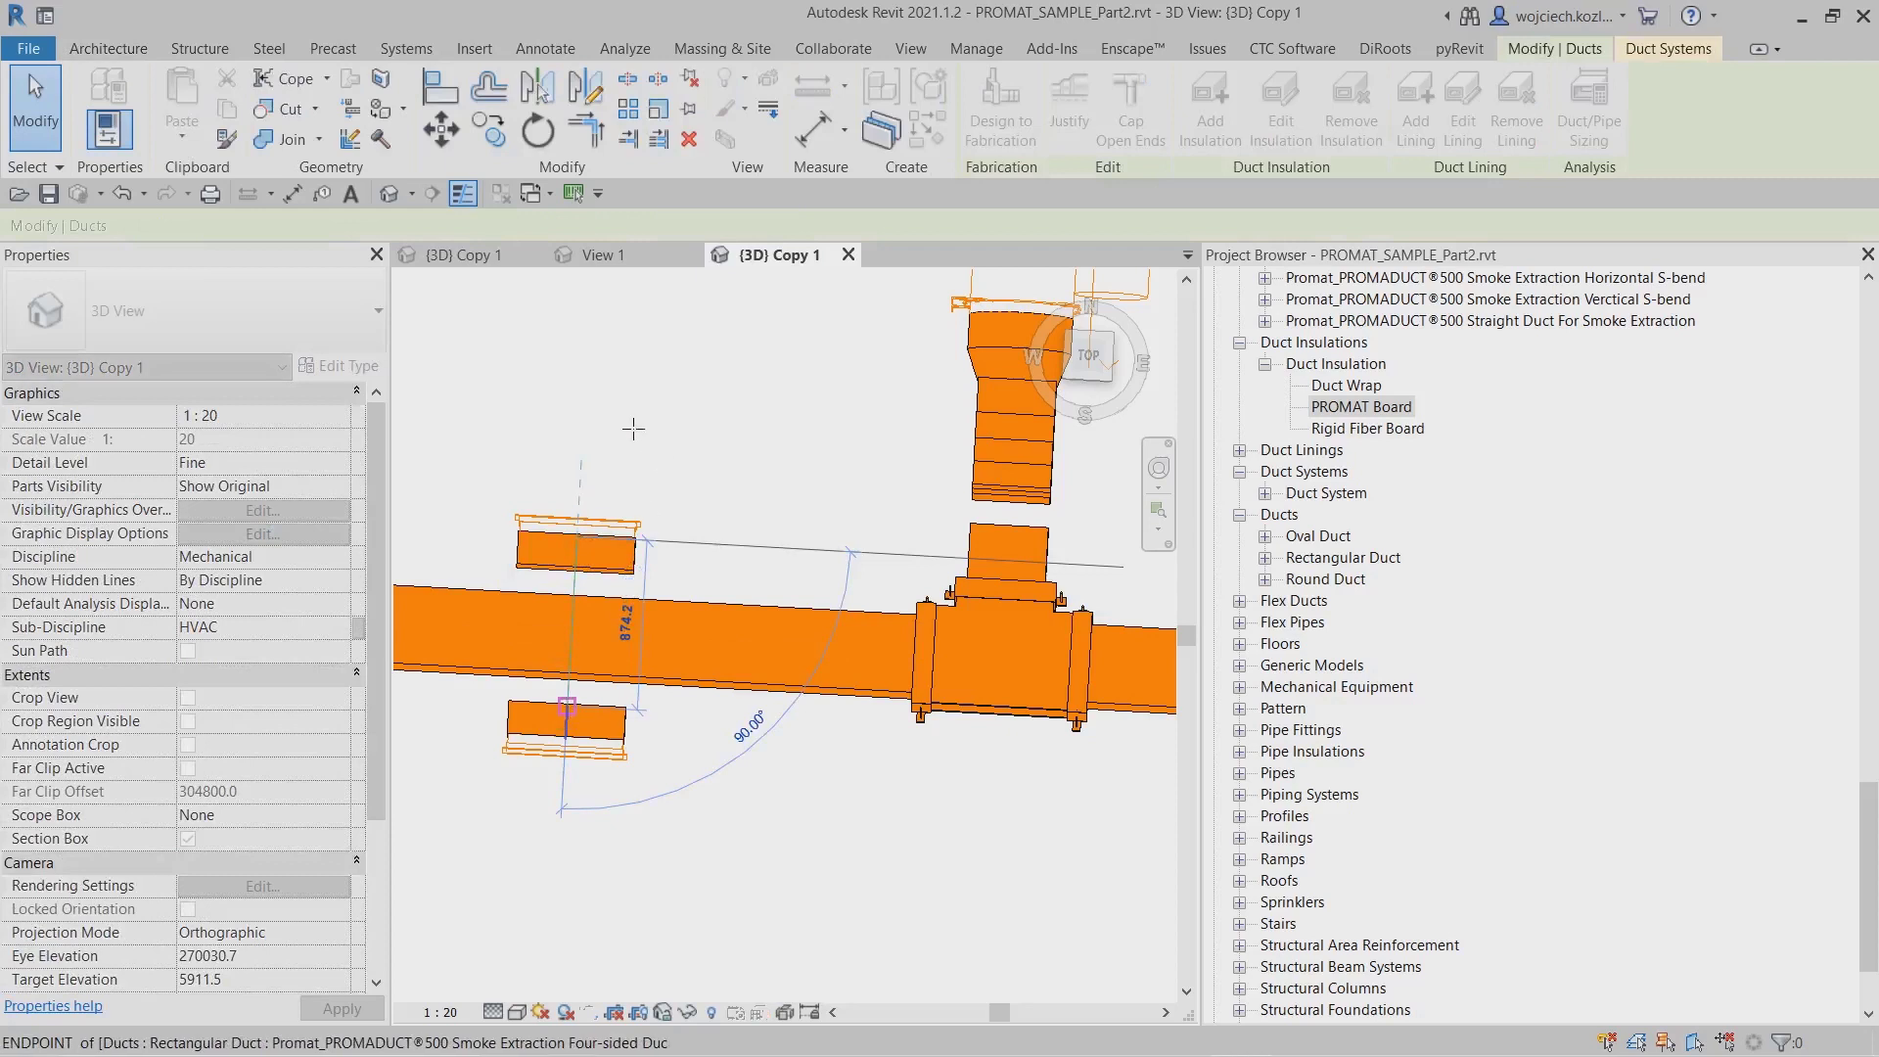
Join the two outlet stubs at the main duct's end with a duct cross and delete the too-short leftover duct element.
{"action": "middle_click_drag", "start_coordinate": [503, 457], "coordinate": [1045, 456]}
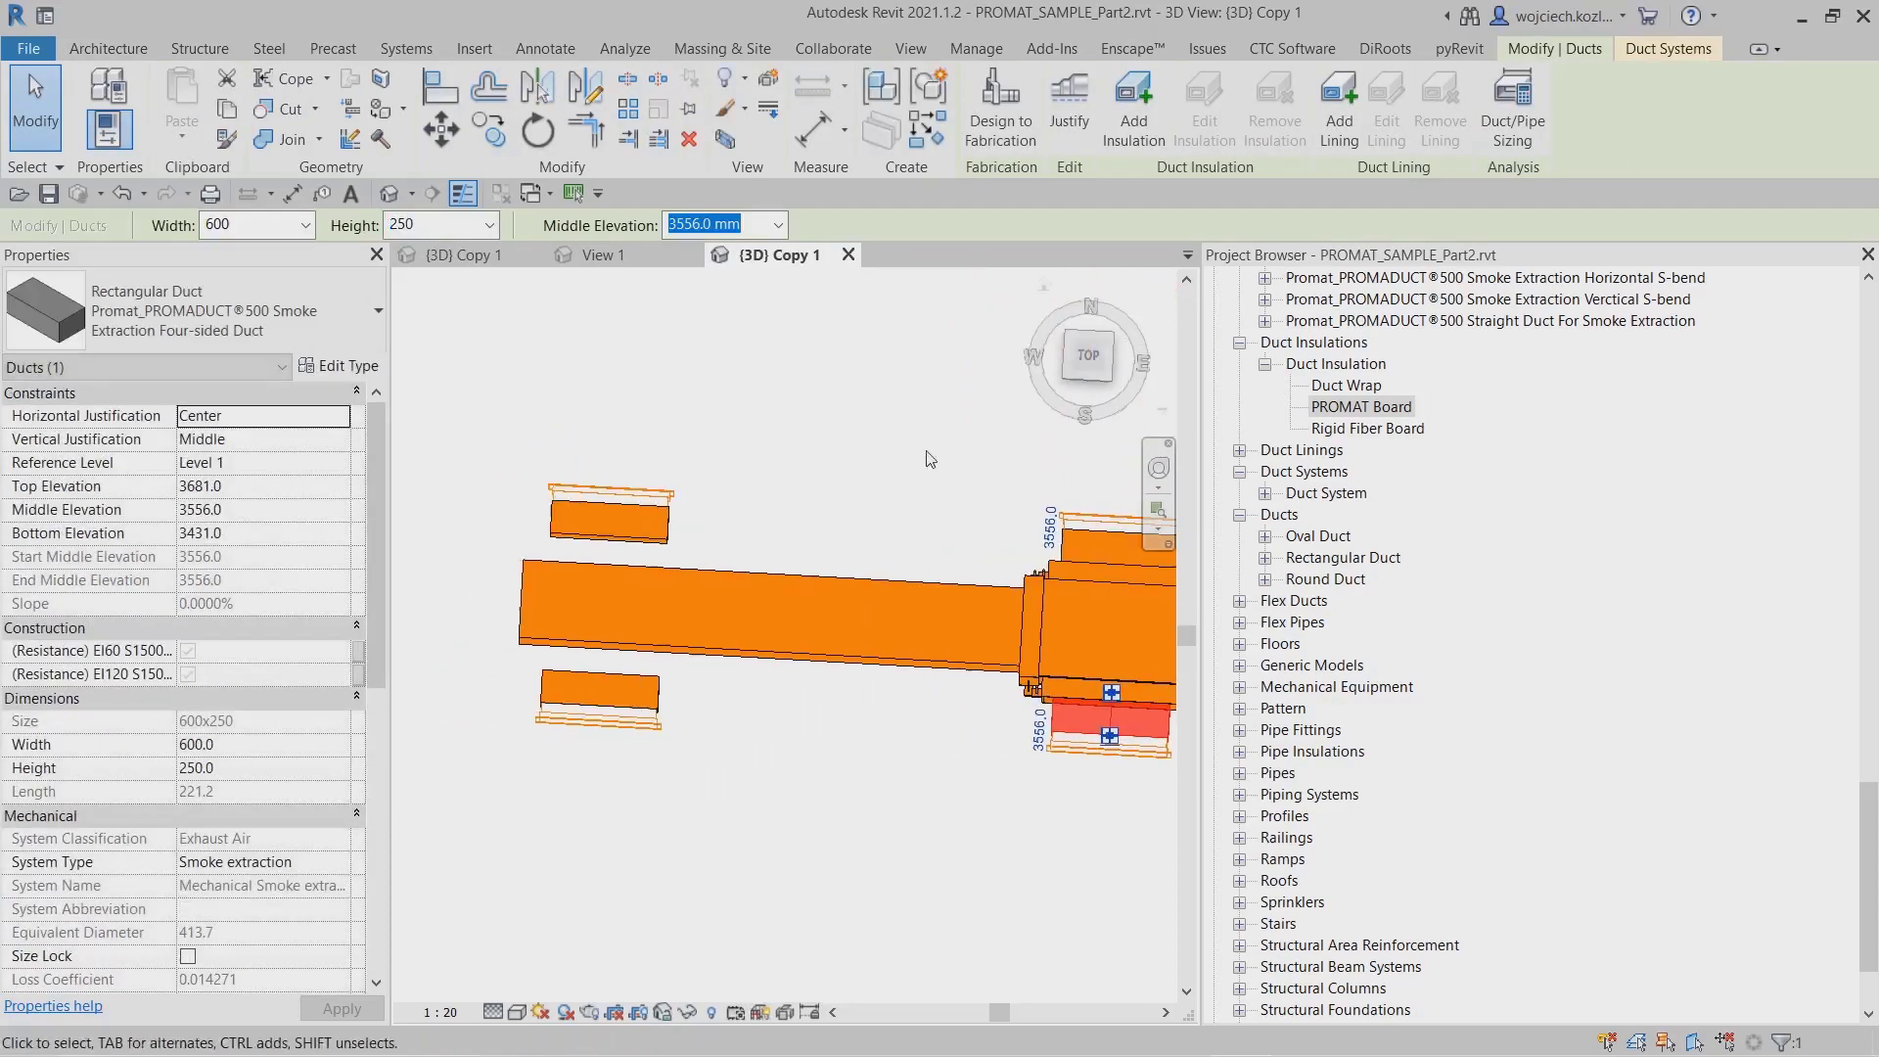
{"action": "left_click", "coordinate": [599, 532]}
{"action": "scroll", "coordinate": [598, 551], "scroll_direction": "up", "scroll_amount": 2}
{"action": "left_click_drag", "start_coordinate": [612, 536], "coordinate": [601, 740]}
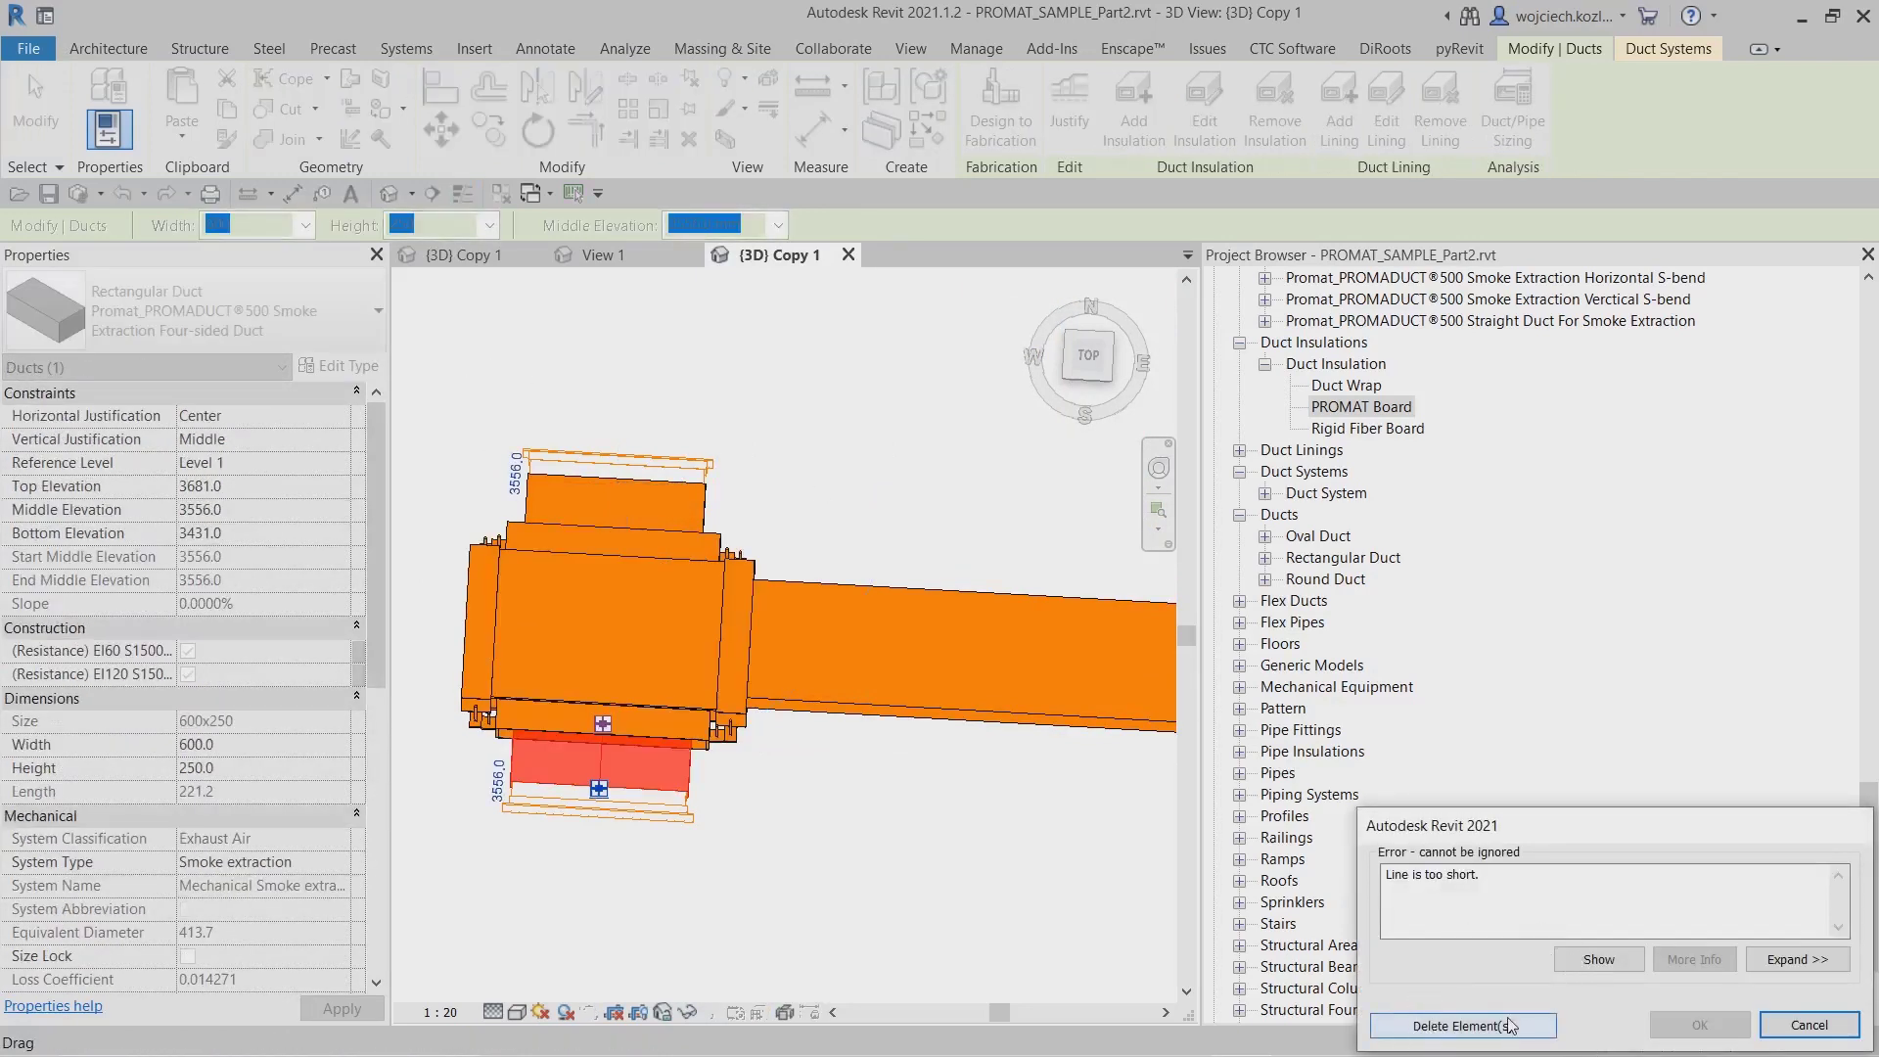
{"action": "left_click", "coordinate": [1508, 1025]}
{"action": "left_click", "coordinate": [583, 386]}
{"action": "scroll", "coordinate": [478, 772], "scroll_direction": "down", "scroll_amount": 2}
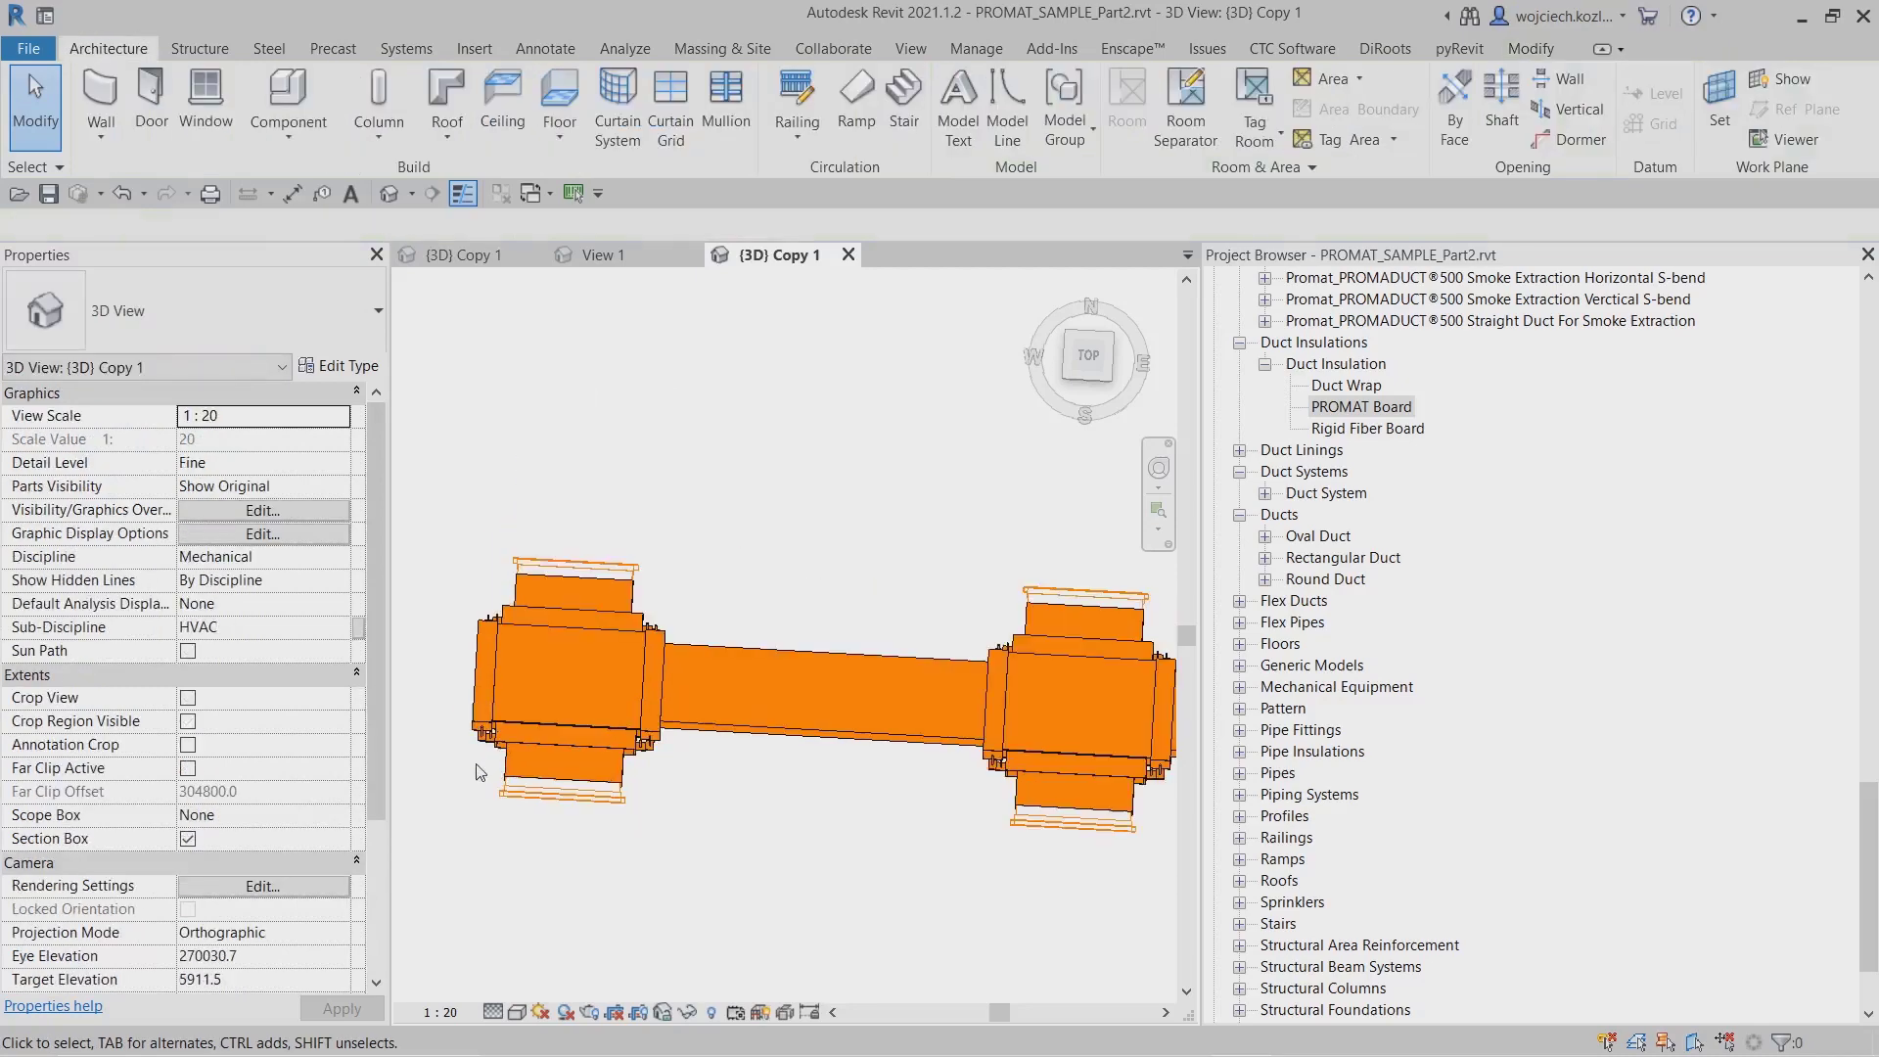
{"action": "middle_click_drag", "start_coordinate": [477, 773], "coordinate": [636, 595], "text": "shift"}
{"action": "scroll", "coordinate": [632, 626], "scroll_direction": "down", "scroll_amount": 2}
{"action": "scroll", "coordinate": [662, 814], "scroll_direction": "up", "scroll_amount": 3}
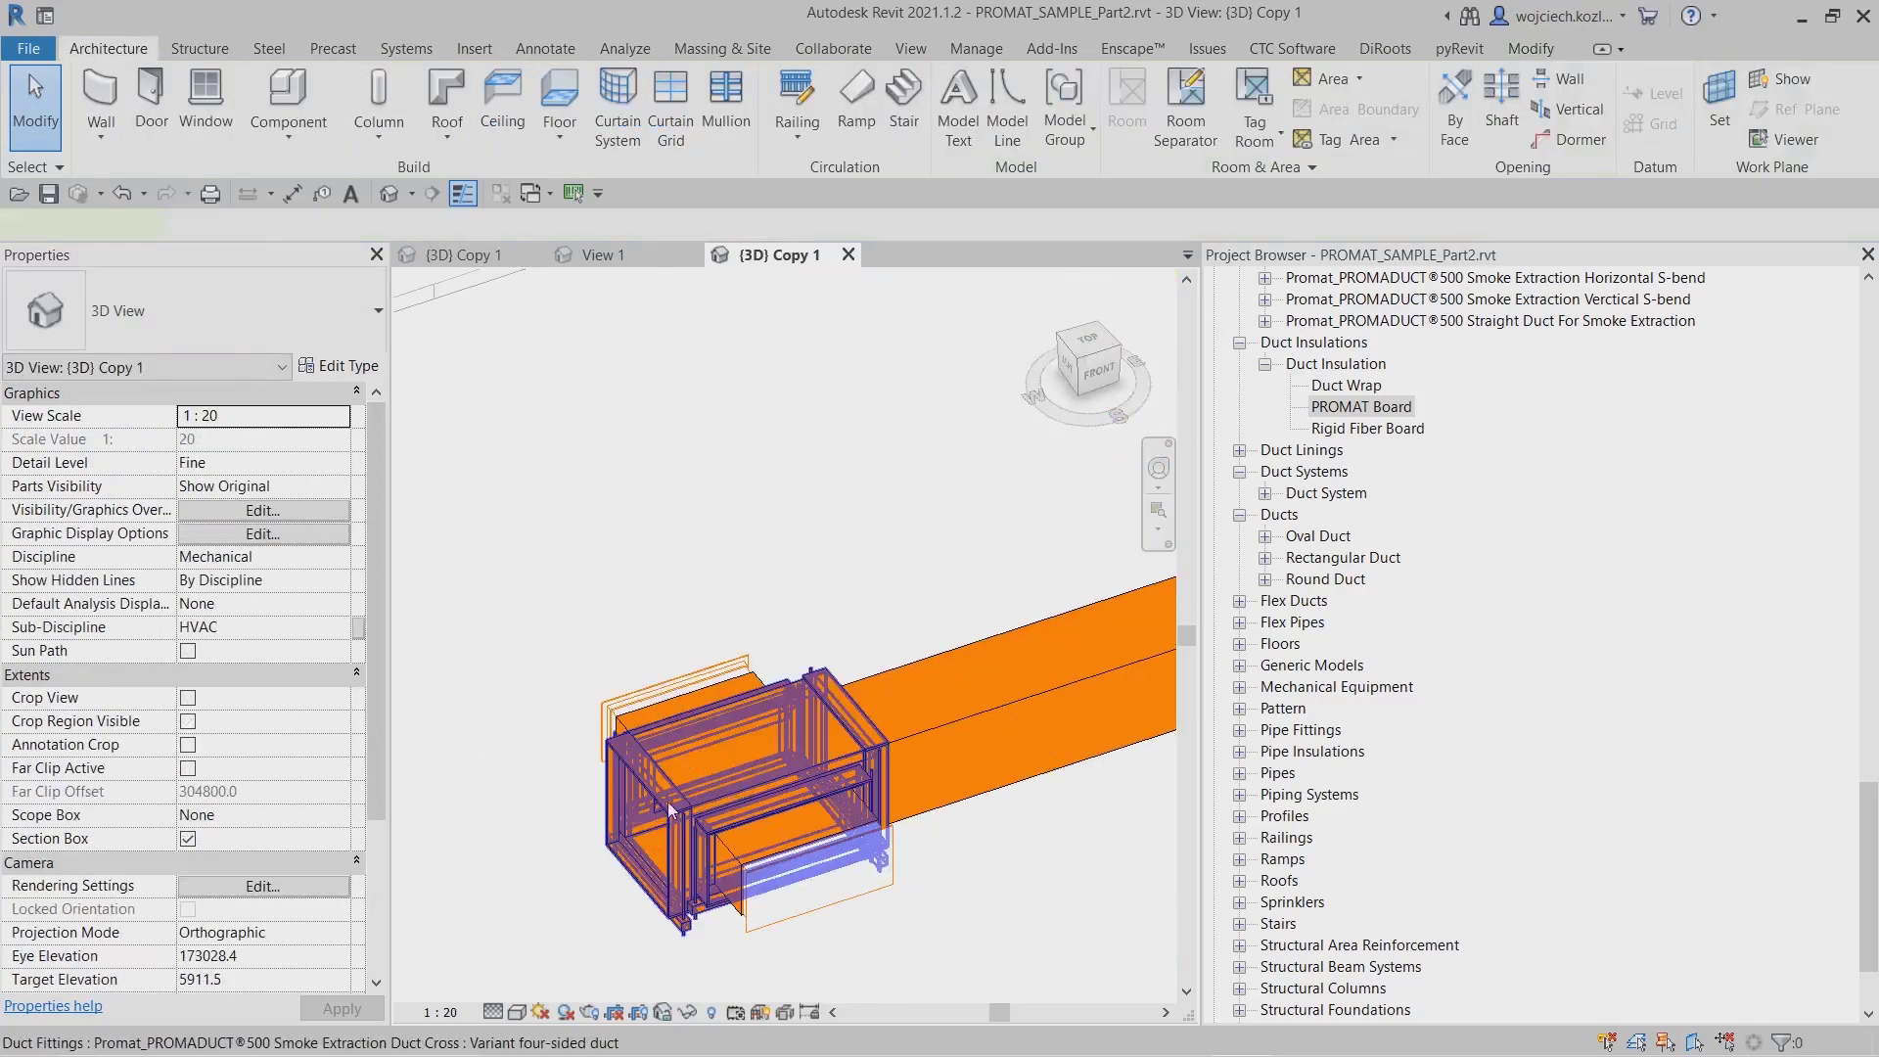
Inspect the four-sided duct cross that joins the two outlet stubs at the main duct's end.
{"action": "left_click", "coordinate": [669, 808]}
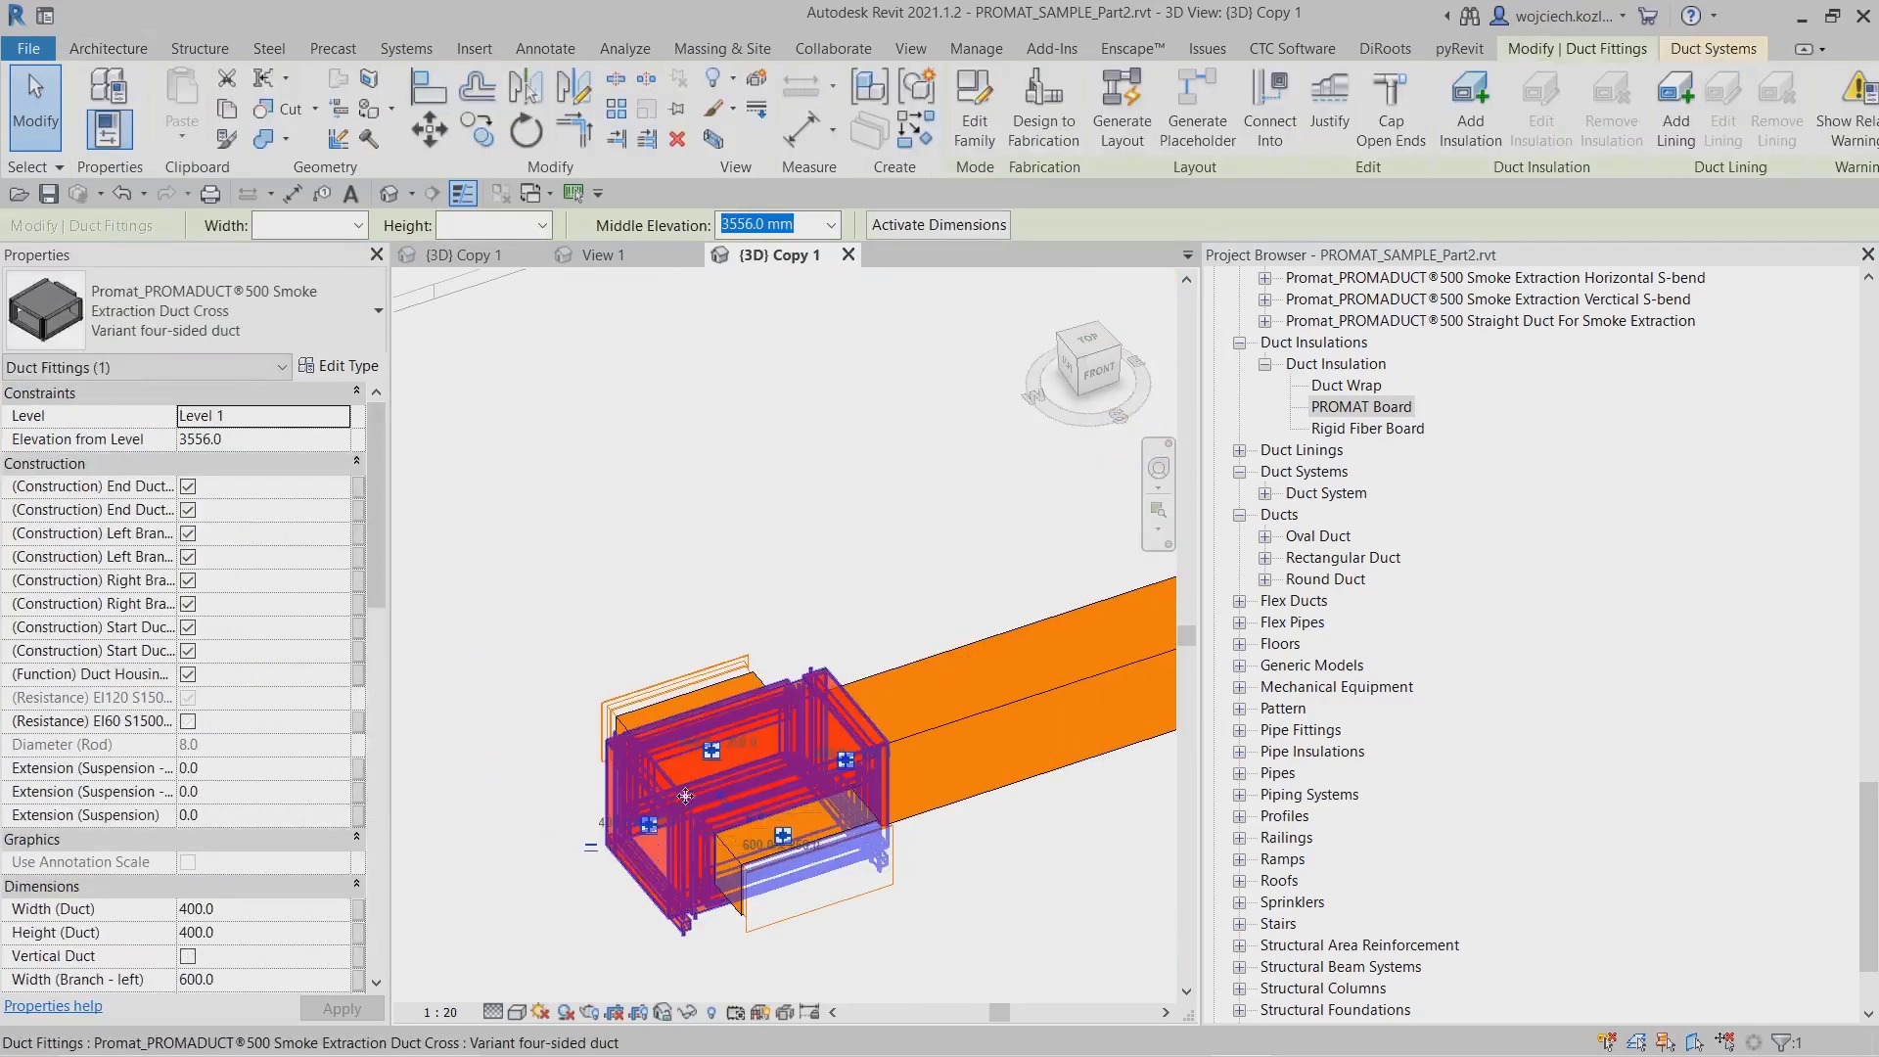
{"action": "left_click", "coordinate": [779, 503]}
{"action": "scroll", "coordinate": [781, 587], "scroll_direction": "down", "scroll_amount": 3}
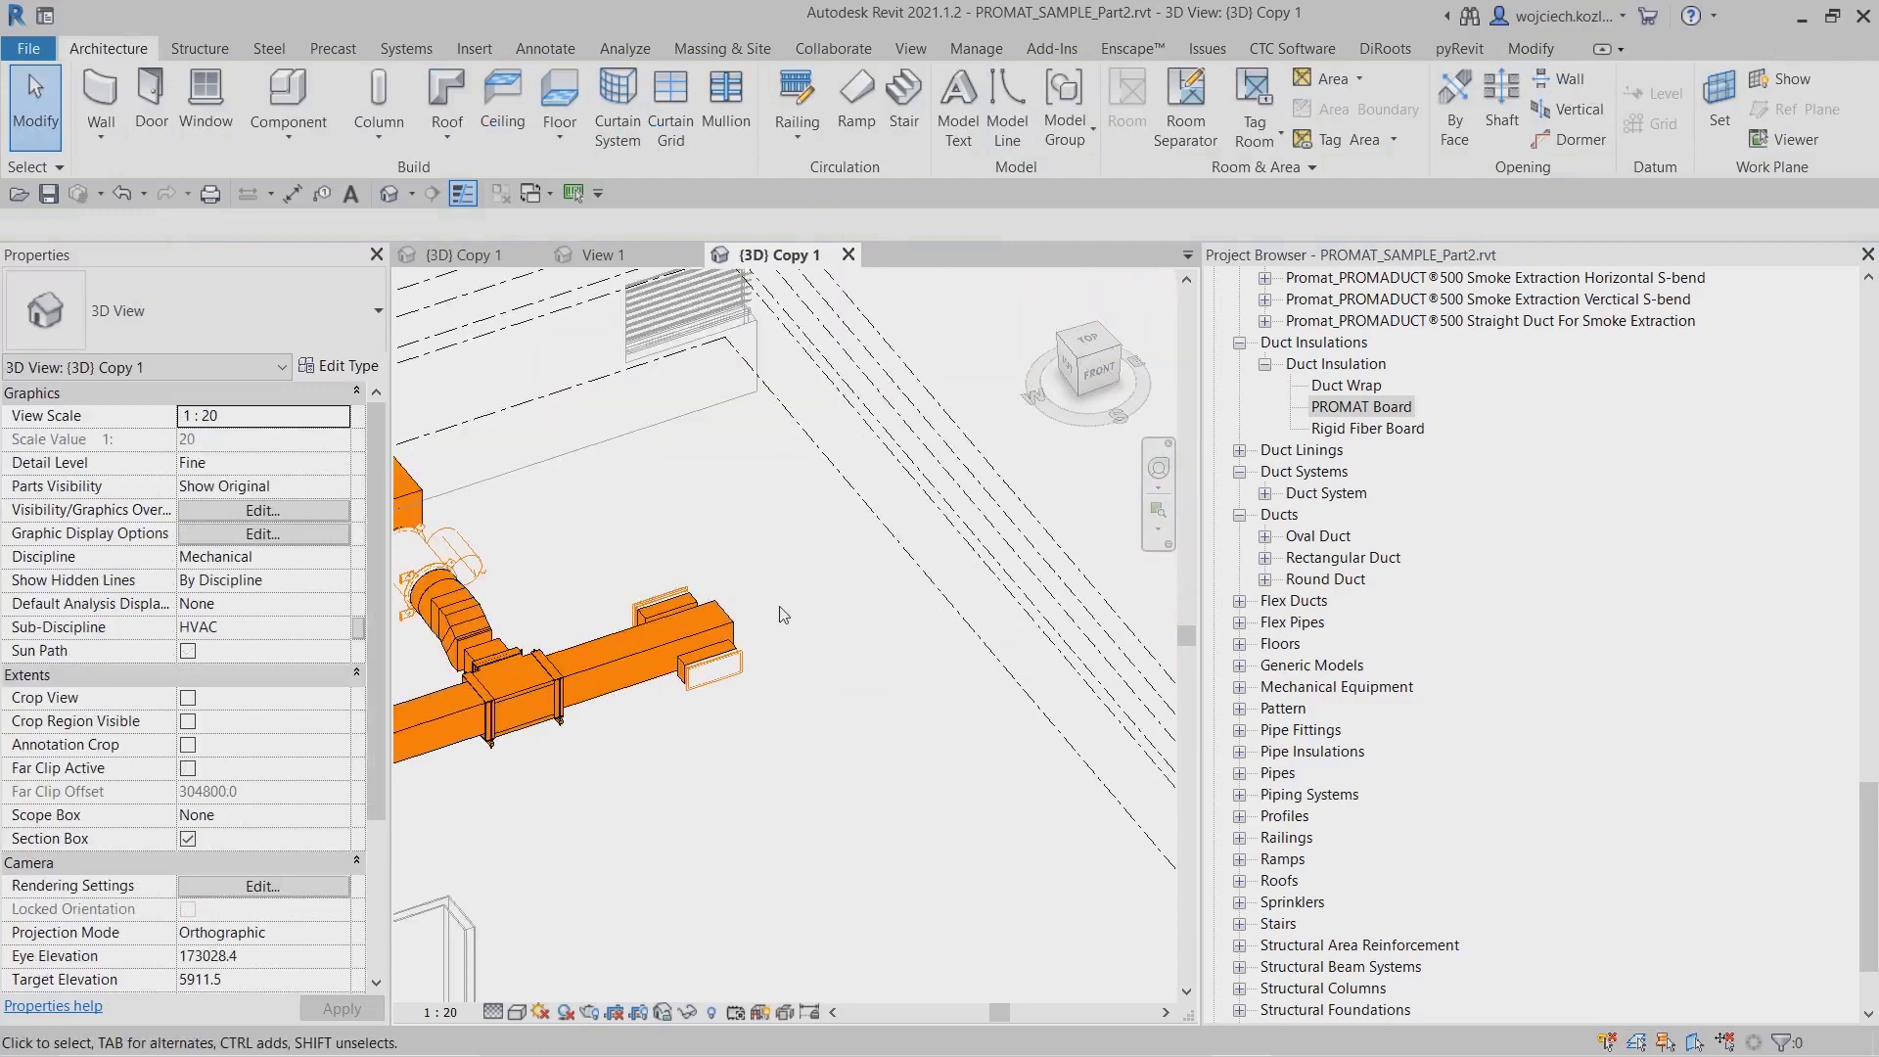
Extend one outlet stub to the opposite stub at the main duct's other end to form a duct cross, deleting the too-short duct element.
{"action": "middle_click_drag", "start_coordinate": [783, 615], "coordinate": [697, 596], "text": "shift"}
{"action": "left_click", "coordinate": [697, 583]}
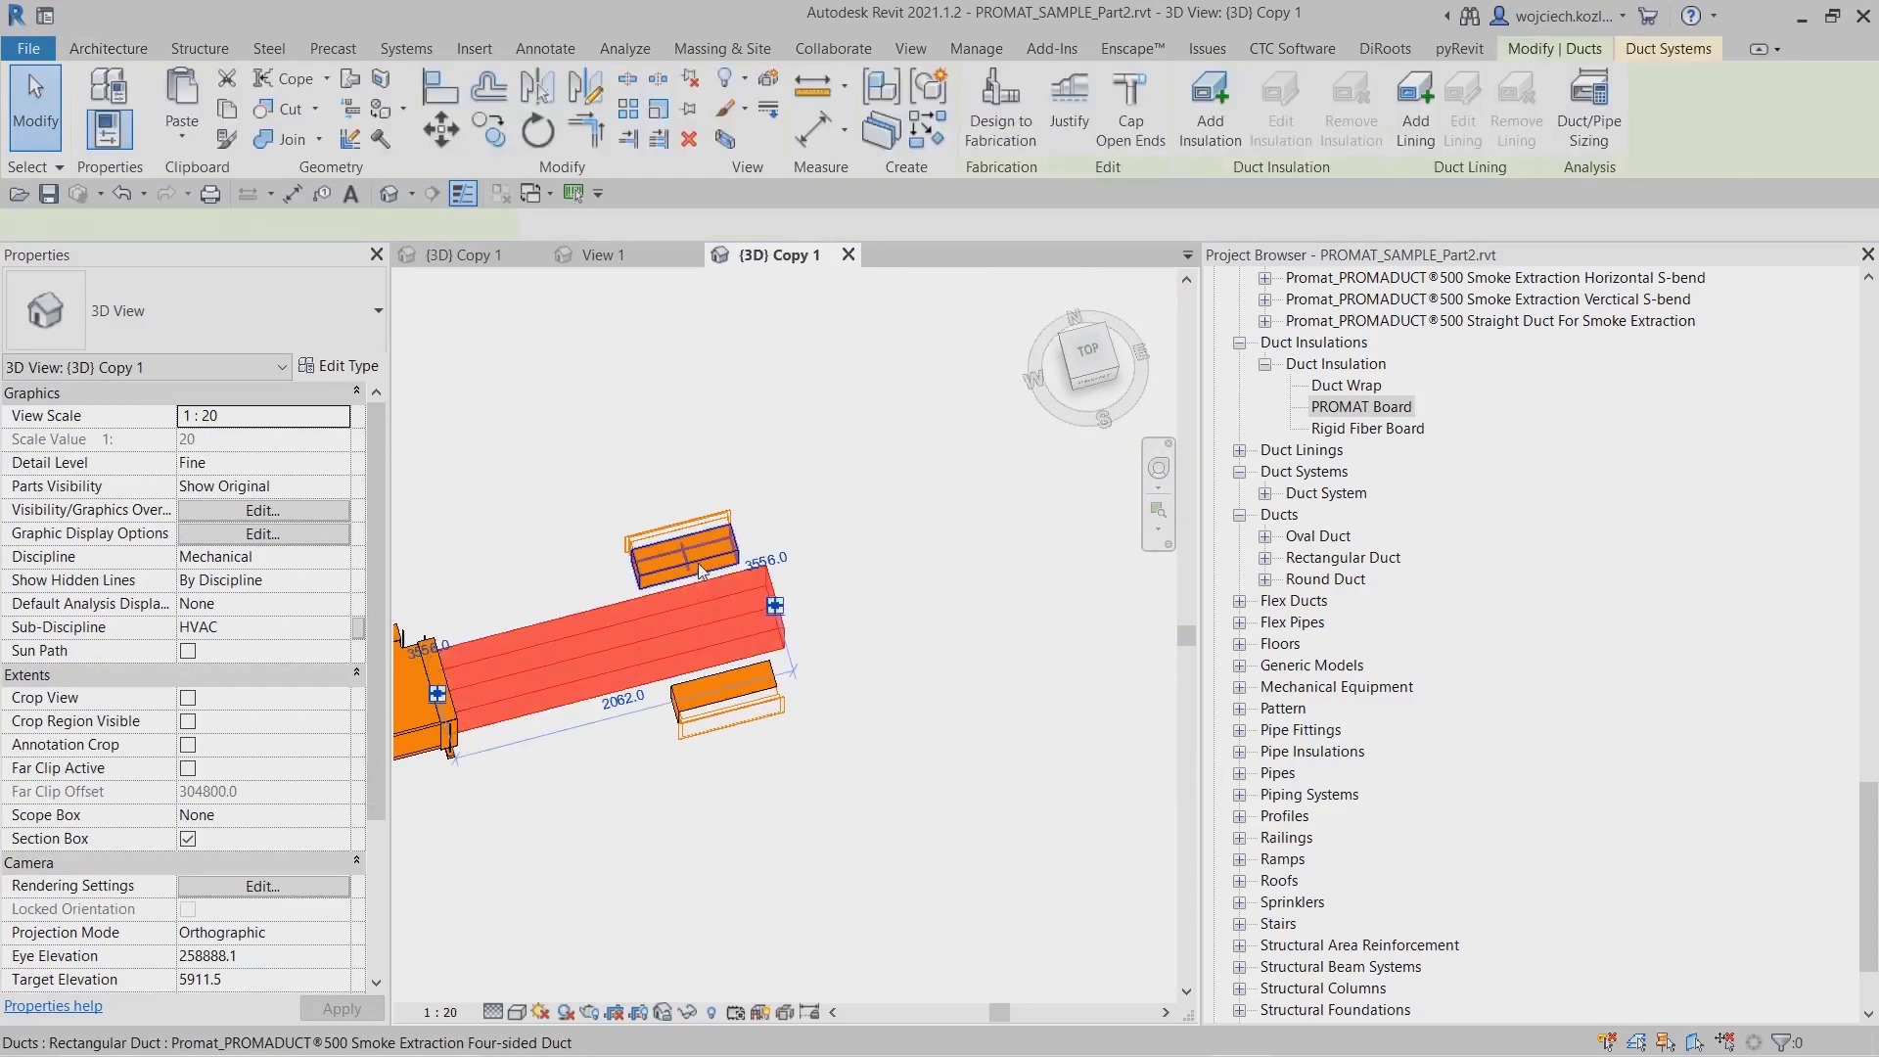
{"action": "left_click", "coordinate": [698, 567]}
{"action": "scroll", "coordinate": [691, 579], "scroll_direction": "up", "scroll_amount": 1}
{"action": "left_click_drag", "start_coordinate": [689, 567], "coordinate": [732, 713]}
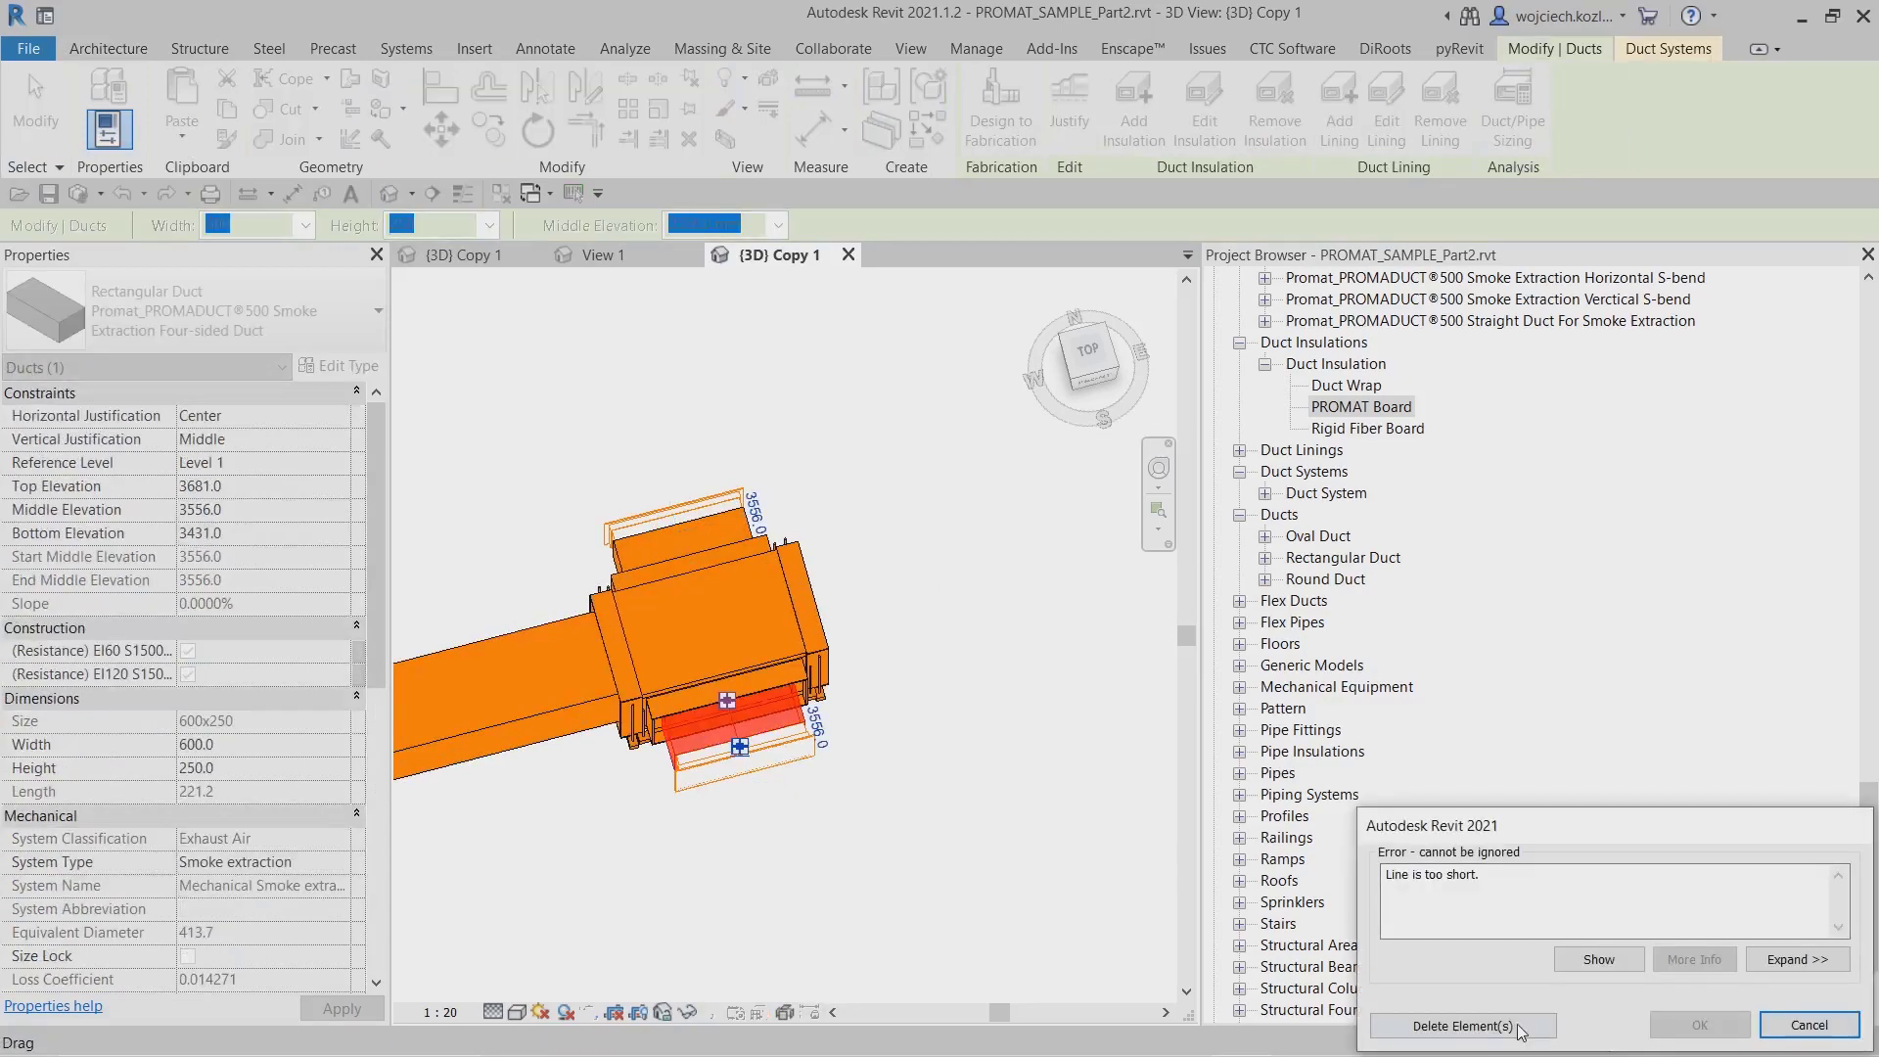
{"action": "left_click", "coordinate": [1518, 1028]}
Cap the open end of the new duct cross at this end of the main duct.
{"action": "left_click", "coordinate": [999, 718]}
{"action": "middle_click_drag", "start_coordinate": [998, 718], "coordinate": [773, 793], "text": "shift"}
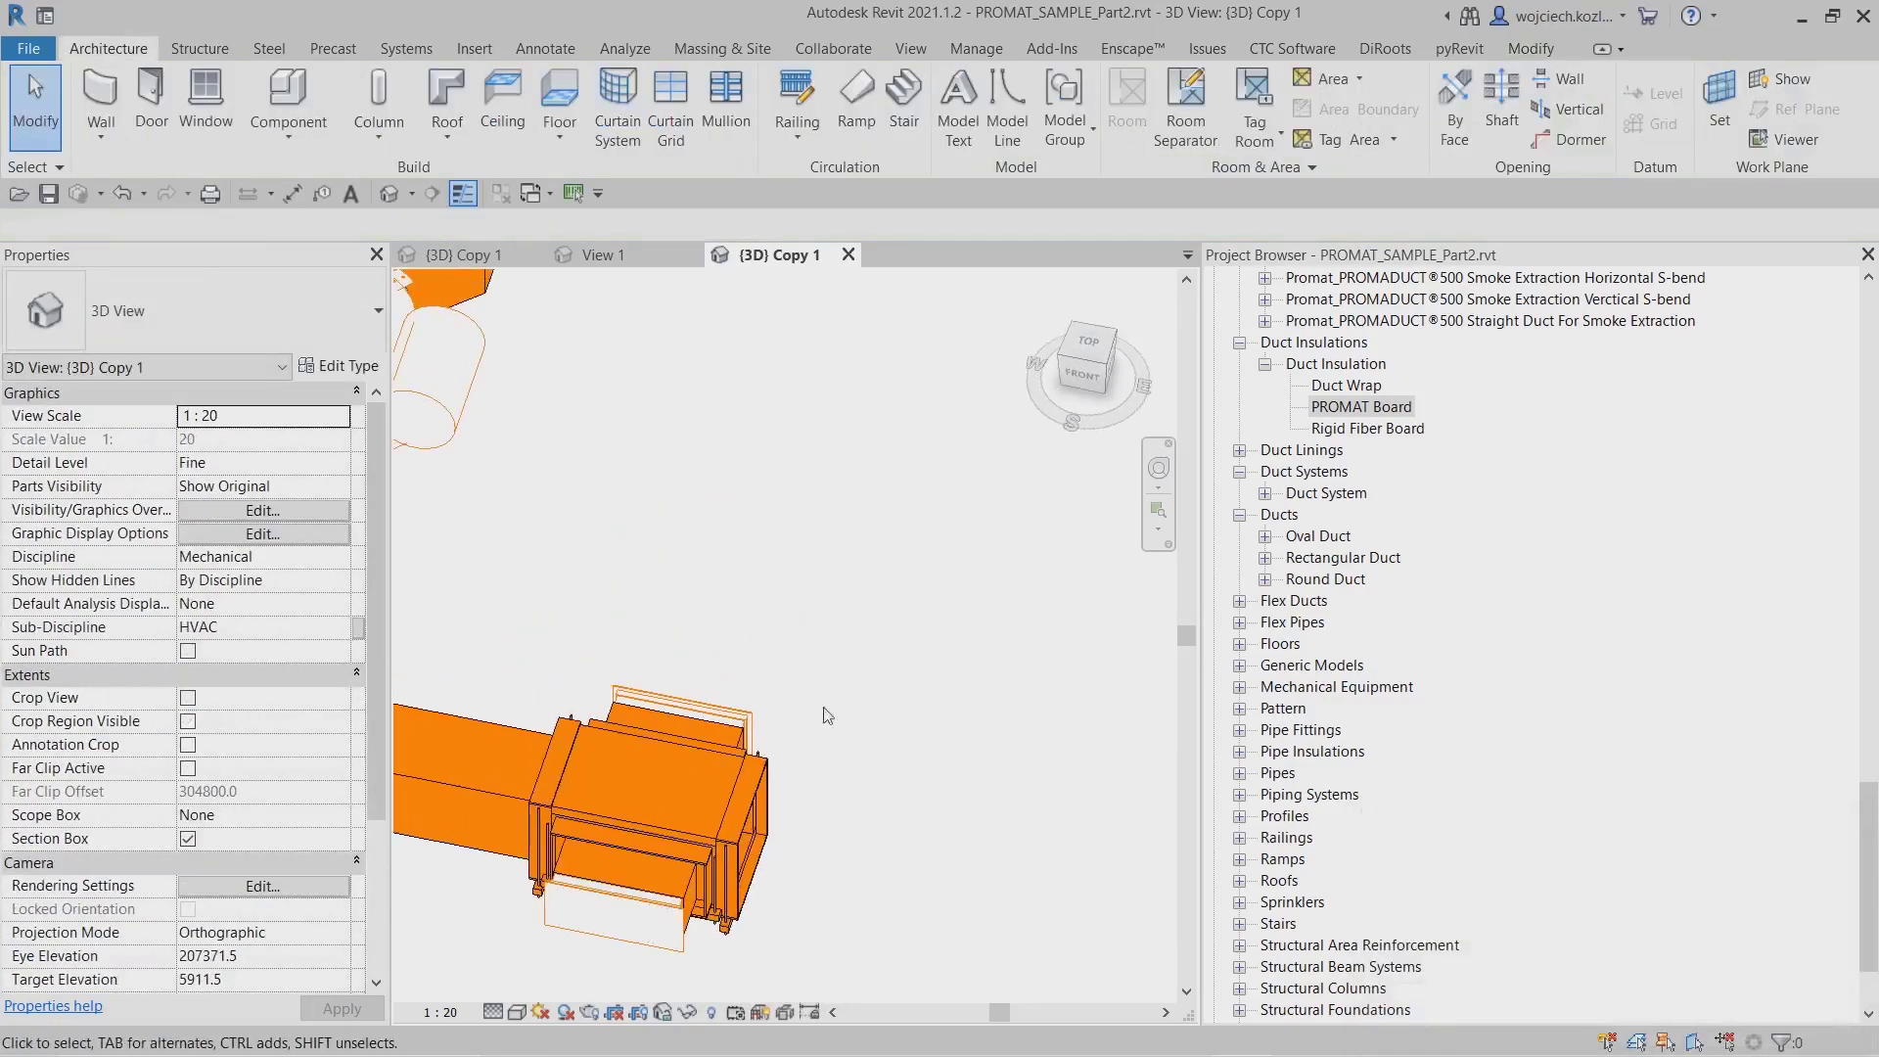
{"action": "left_click", "coordinate": [1396, 138]}
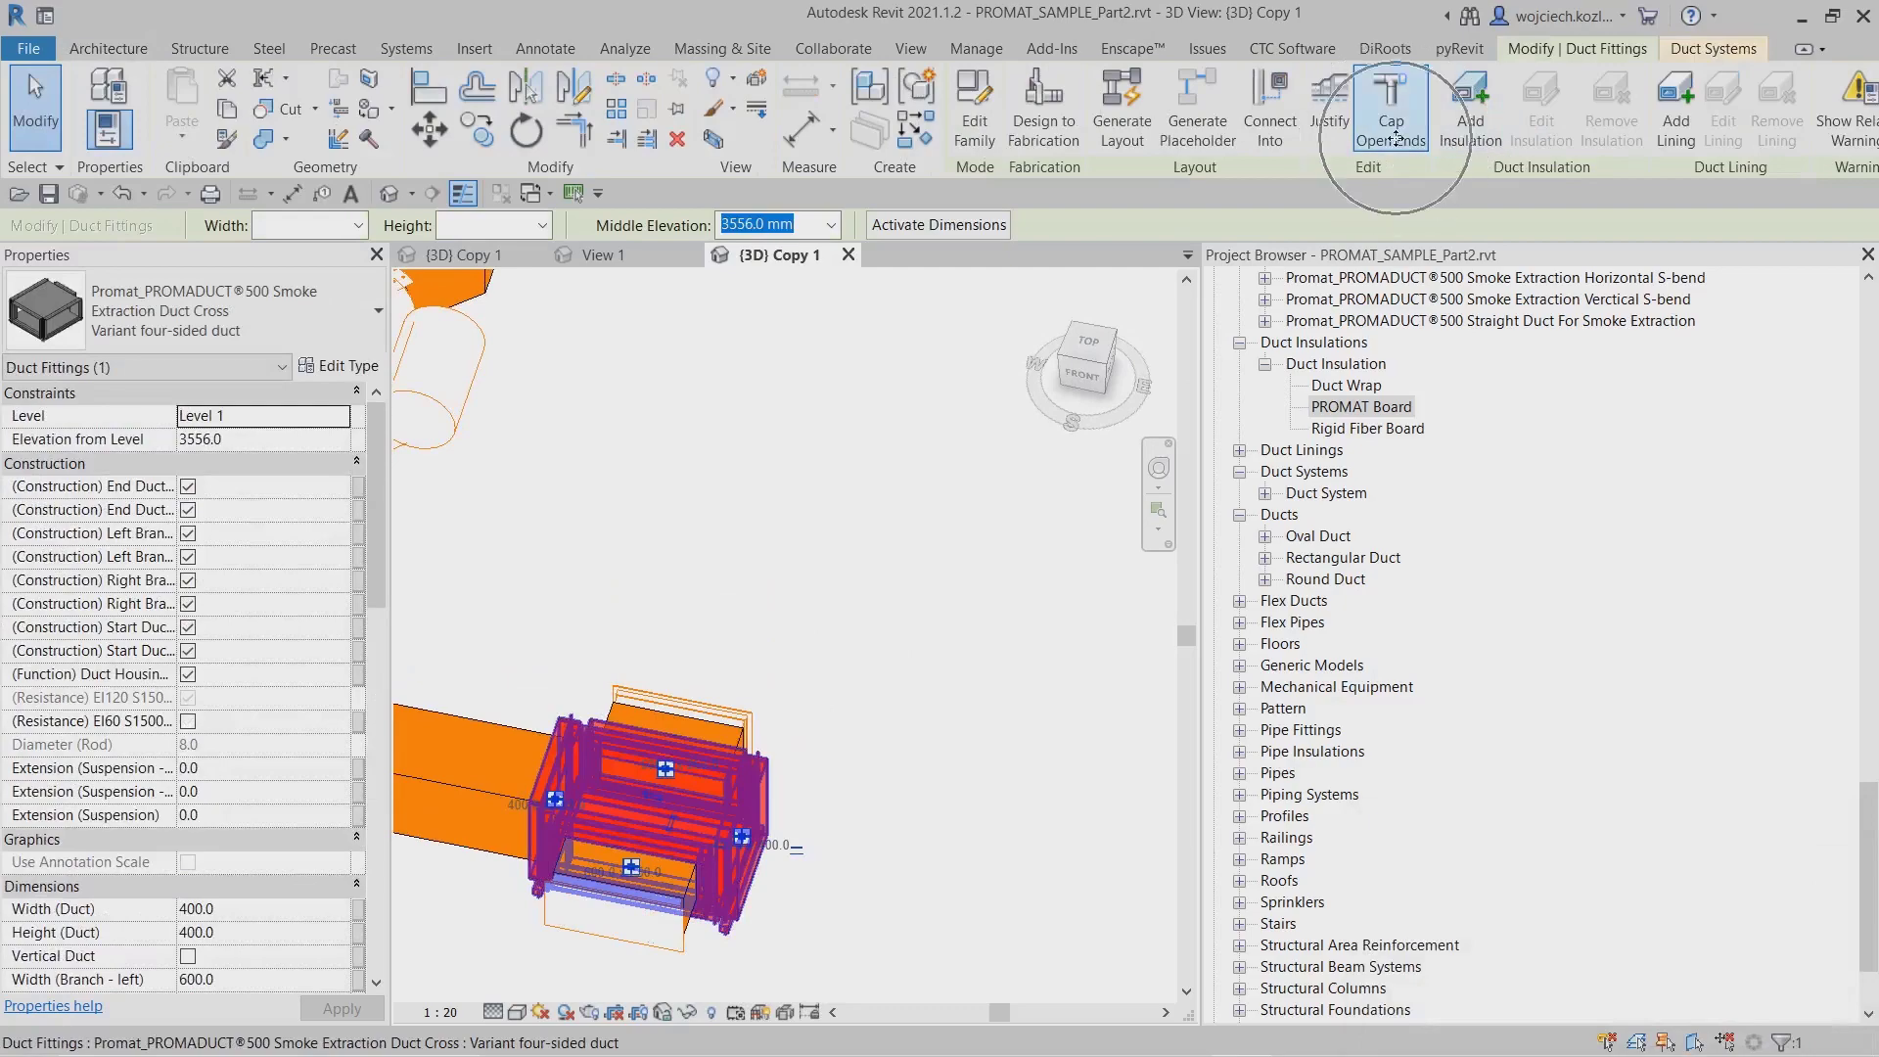
{"action": "left_click", "coordinate": [969, 583]}
{"action": "middle_click_drag", "start_coordinate": [969, 584], "coordinate": [886, 566], "text": "shift"}
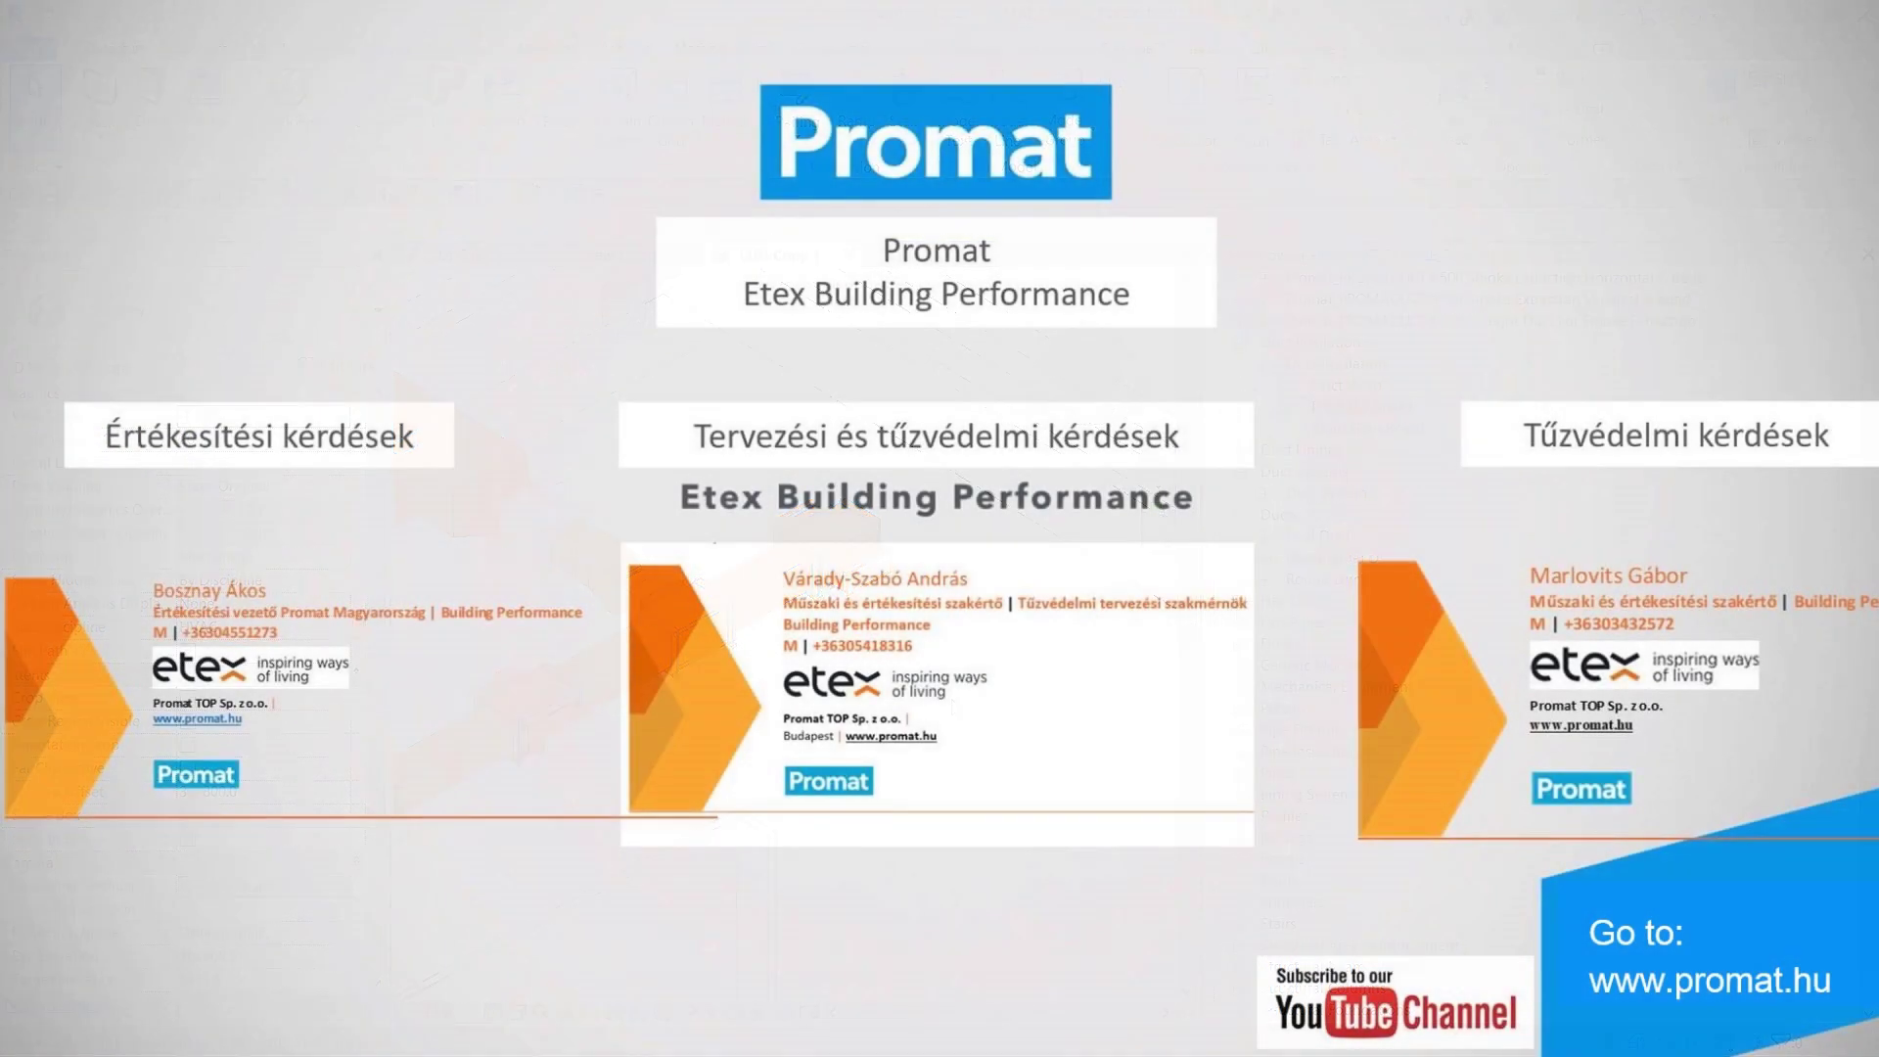